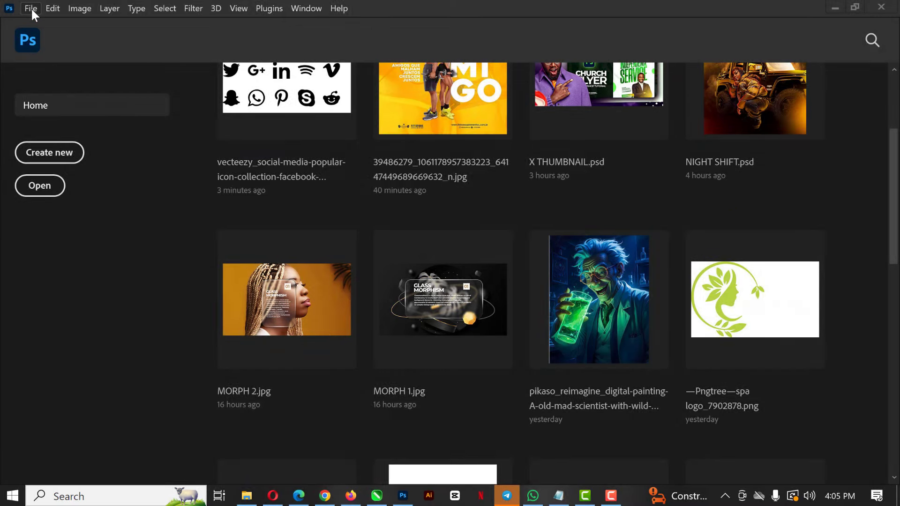
# Step: Create a new document named GYM FLYER, 5 × 5 inches at 300 pixels/inch, RGB 8-bit with transparent background
pyautogui.click(30, 9)
pyautogui.click(45, 22)
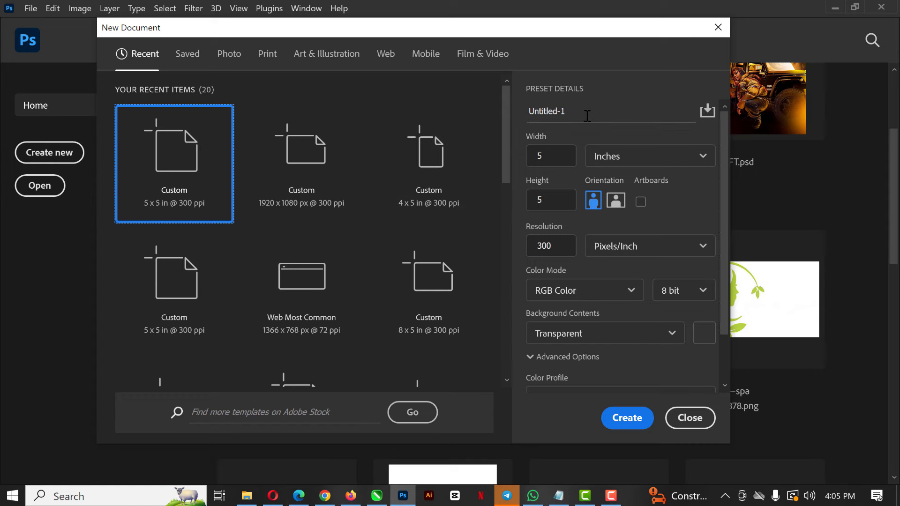
pyautogui.moveTo(588, 111); pyautogui.dragTo(501, 112)
pyautogui.write('GYM')
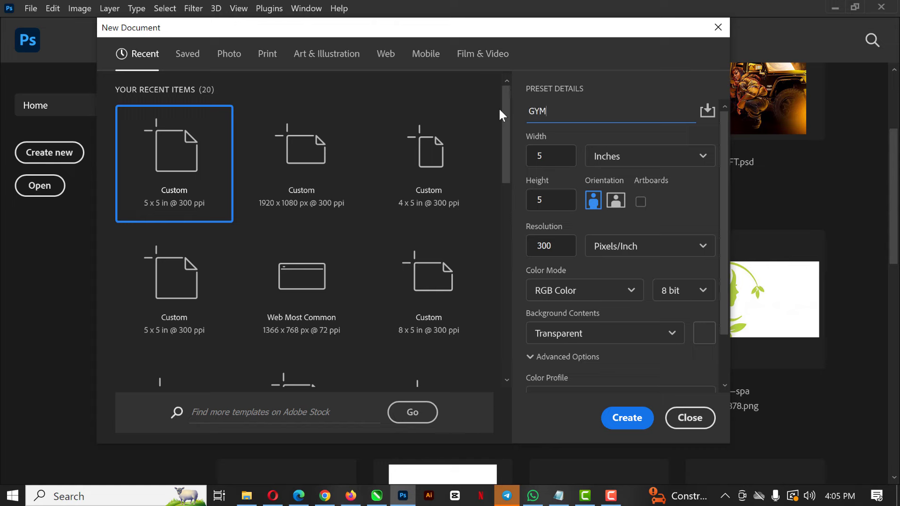
pyautogui.write(' FLYER')
pyautogui.click(552, 154)
pyautogui.click(557, 203)
pyautogui.click(552, 244)
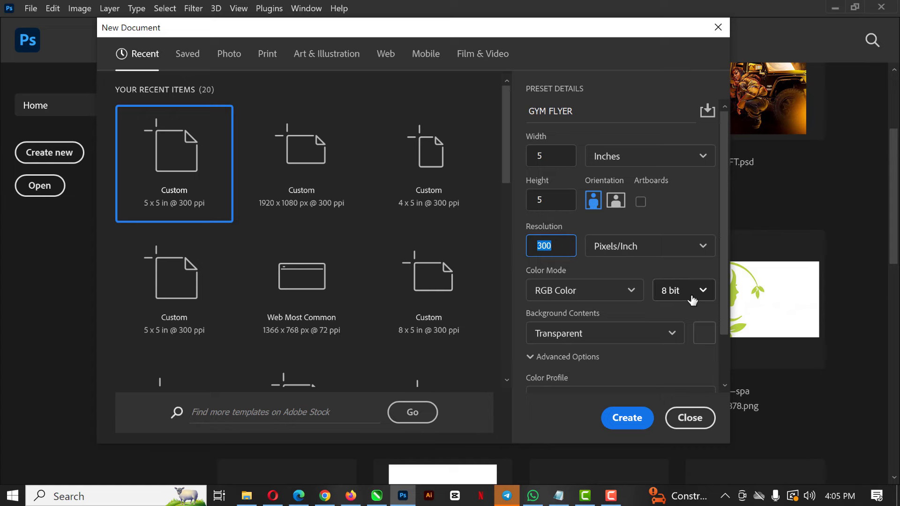
pyautogui.scroll(-2, 615, 330)
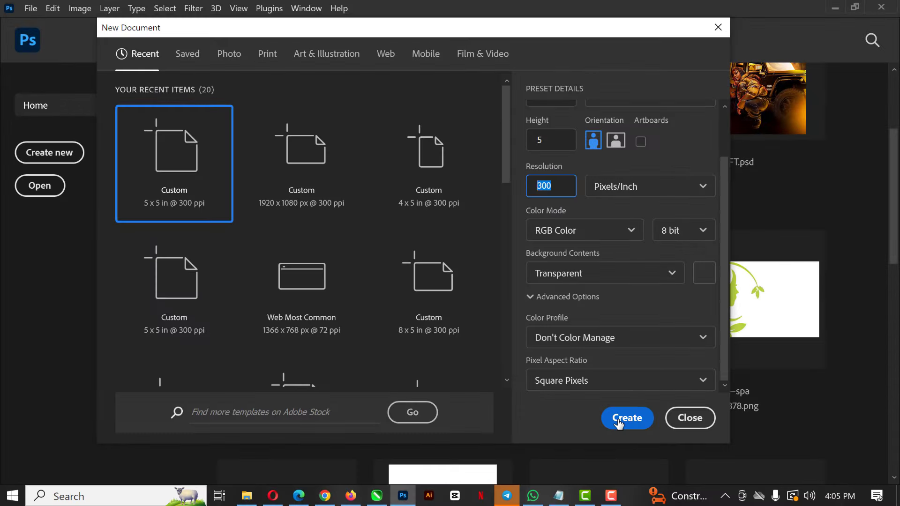
pyautogui.click(619, 419)
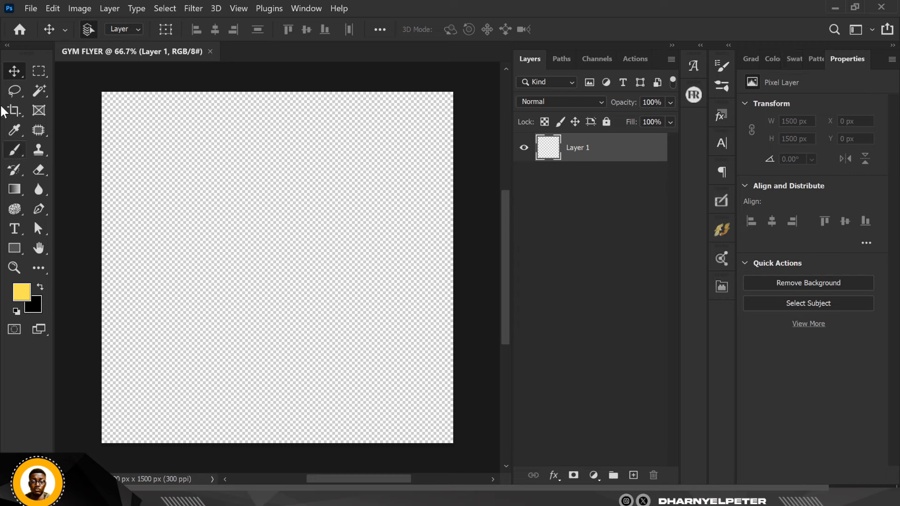
# Step: Add a solid color fill layer as the background, using the hex code #140701 copied from the Notepad note
pyautogui.click(593, 476)
pyautogui.click(606, 230)
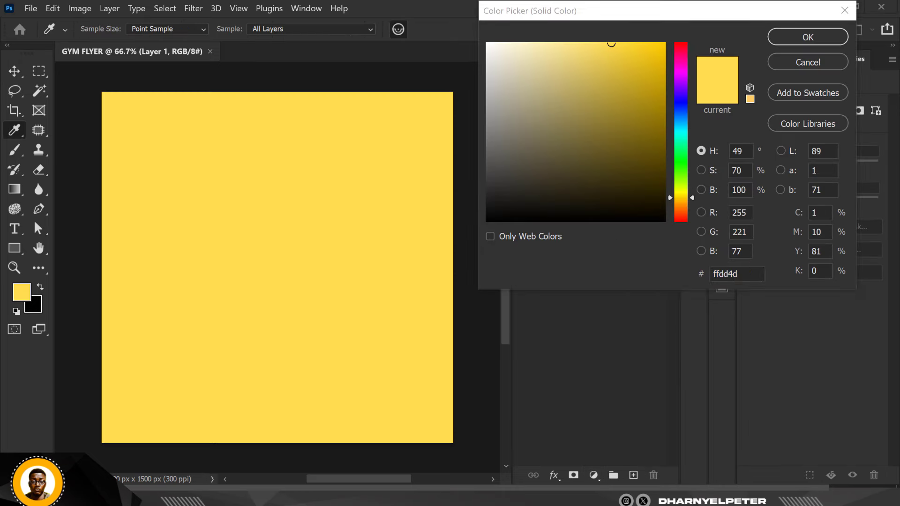
pyautogui.hotkey('alt', 'Tab')
pyautogui.moveTo(661, 107); pyautogui.dragTo(583, 112)
pyautogui.hotkey('ctrl', 'c')
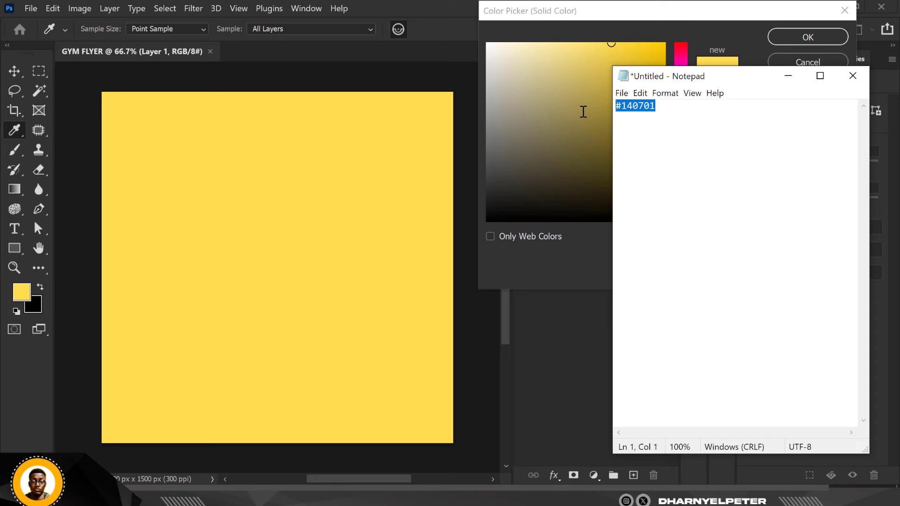
pyautogui.click(787, 76)
pyautogui.doubleClick(736, 275)
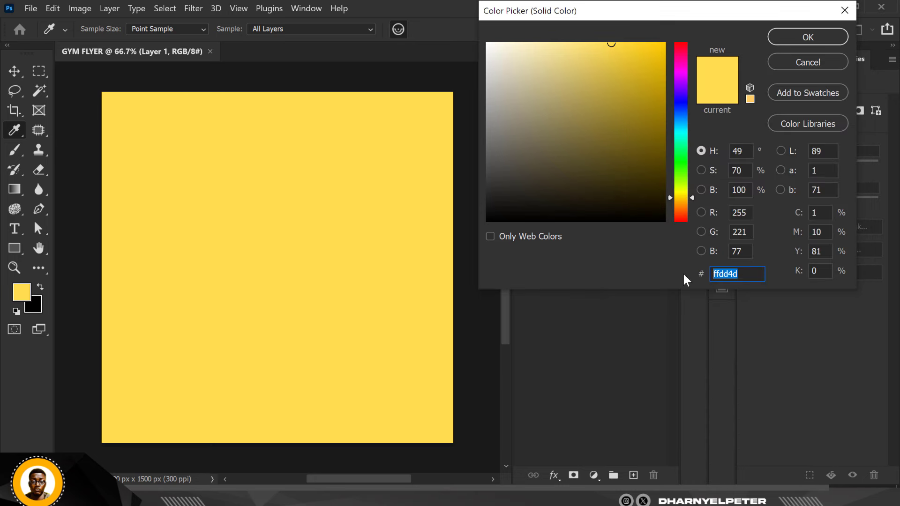
pyautogui.hotkey('ctrl', 'v')
pyautogui.click(811, 35)
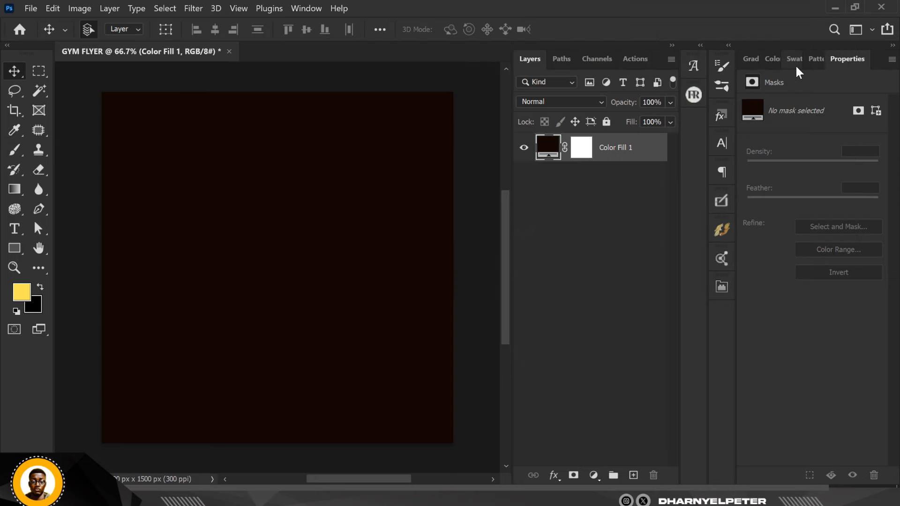
# Step: Add the white text PERFECT near the middle of the canvas in the New Machines DEMO font
pyautogui.scroll(1, 263, 151)
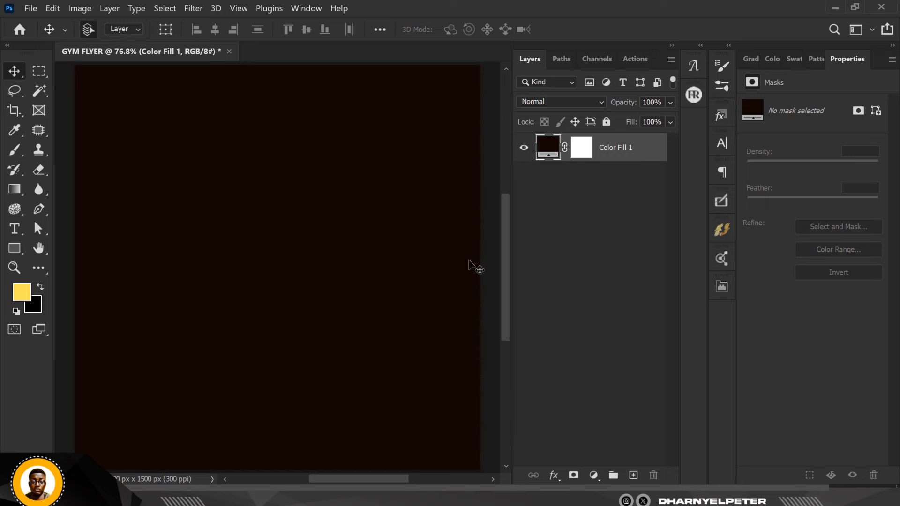
pyautogui.click(14, 229)
pyautogui.click(199, 248)
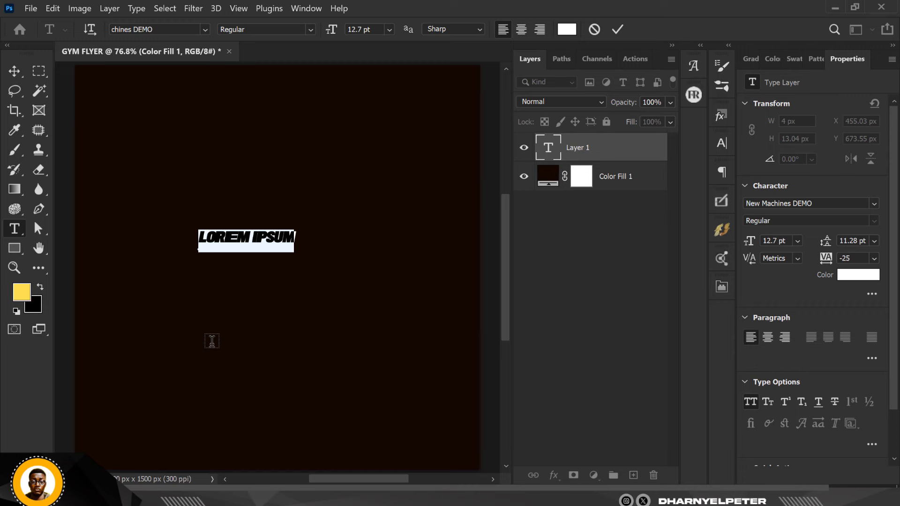
pyautogui.click(827, 204)
pyautogui.moveTo(290, 238); pyautogui.dragTo(167, 232)
pyautogui.hotkey('ctrl', 'h')
pyautogui.write('PERFECT')
pyautogui.click(14, 71)
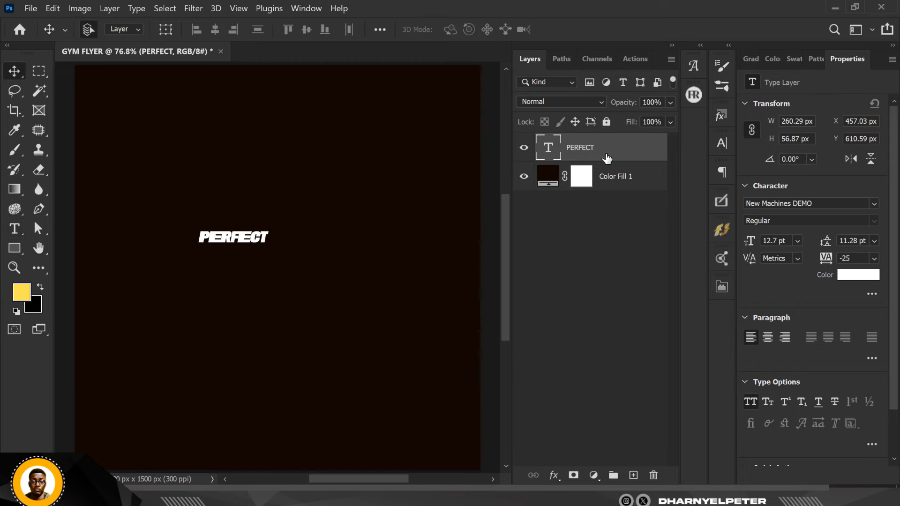
# Step: Duplicate the PERFECT text layer and place the copy directly below the original word
pyautogui.hotkey('ctrl', 'j')
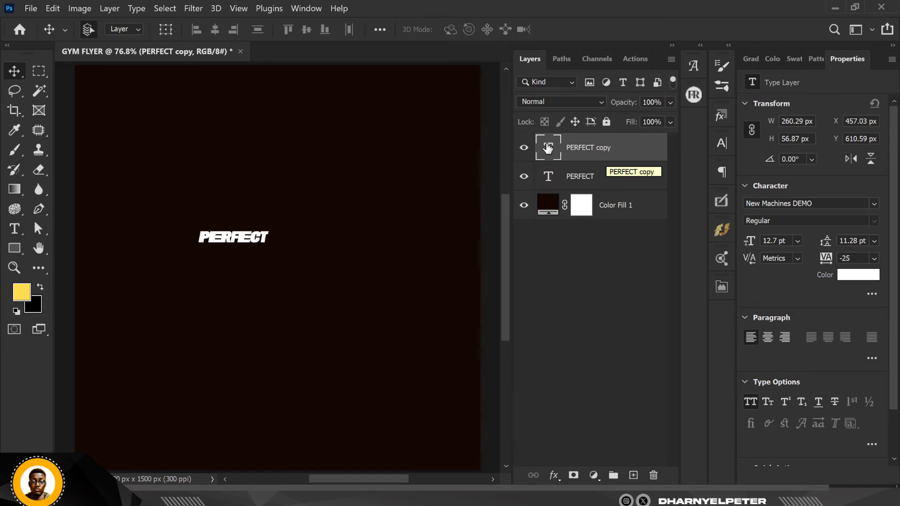
pyautogui.press('t')
pyautogui.doubleClick(200, 234)
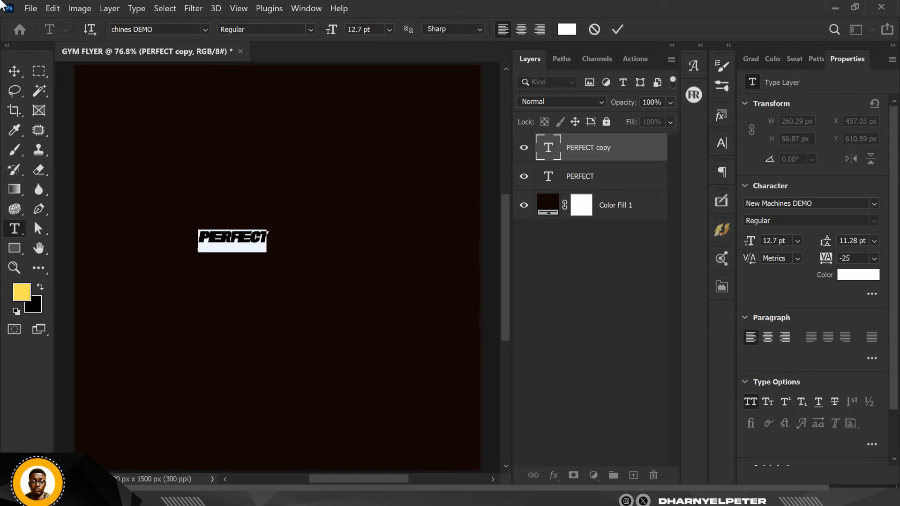
pyautogui.click(17, 76)
pyautogui.scroll(4, 225, 249)
pyautogui.moveTo(248, 195); pyautogui.dragTo(249, 227)
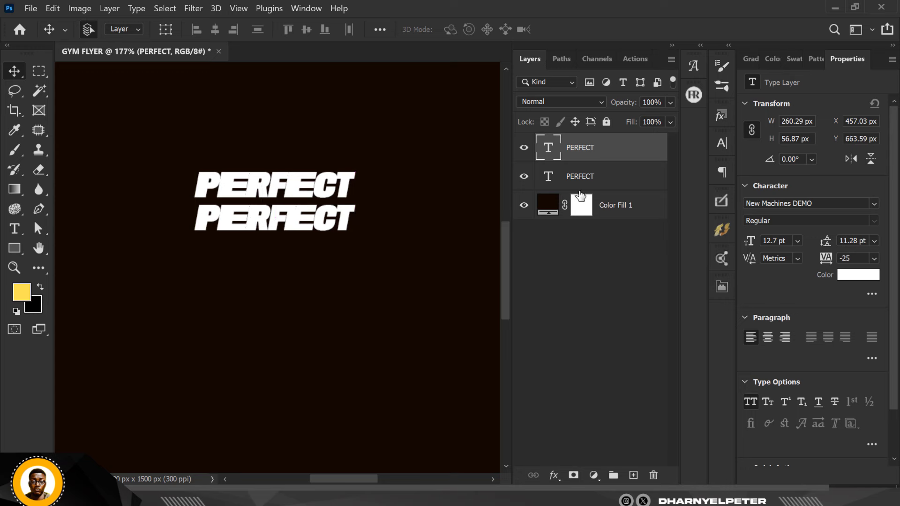
# Step: Change the wording of the lower text copy to SHAPE
pyautogui.doubleClick(548, 151)
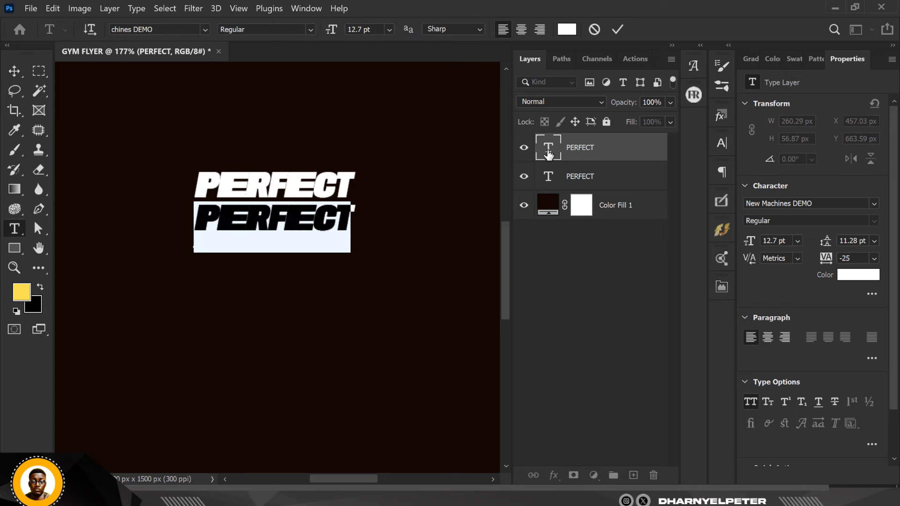
pyautogui.write('SHAPE')
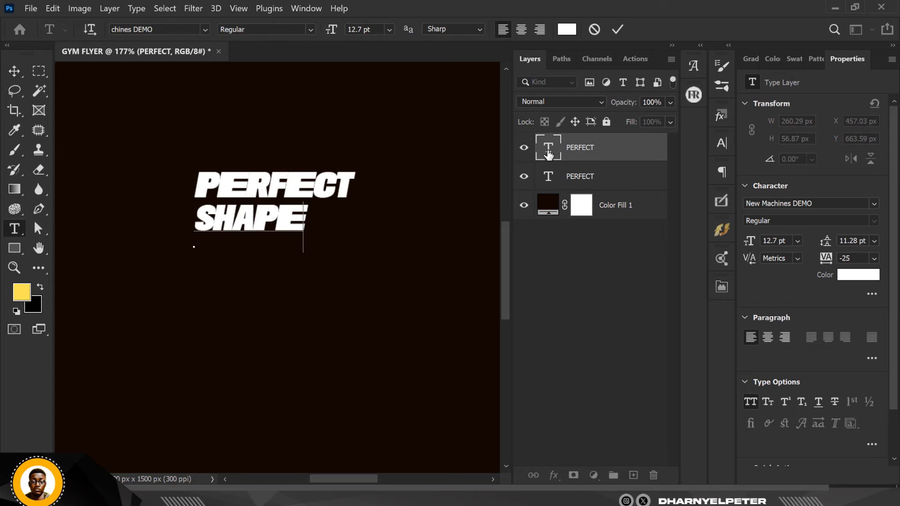
pyautogui.click(15, 71)
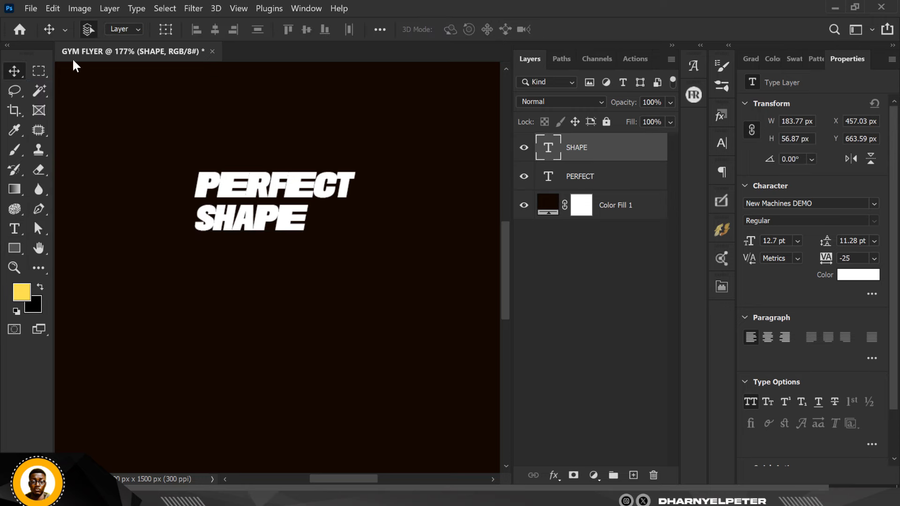
# Step: Move SHAPE up and slightly left so it sits tightly beneath PERFECT
pyautogui.scroll(5, 246, 224)
pyautogui.moveTo(246, 224); pyautogui.dragTo(236, 212)
pyautogui.press('Down')
pyautogui.press('Down')
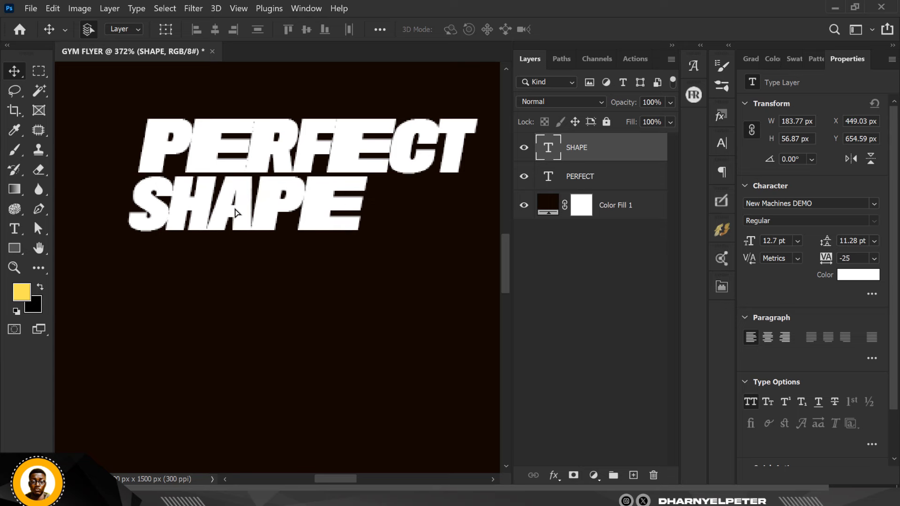
# Step: Scale the SHAPE text proportionally to about 138% so its width roughly matches PERFECT
pyautogui.hotkey('ctrl', 't')
pyautogui.scroll(-2, 211, 237)
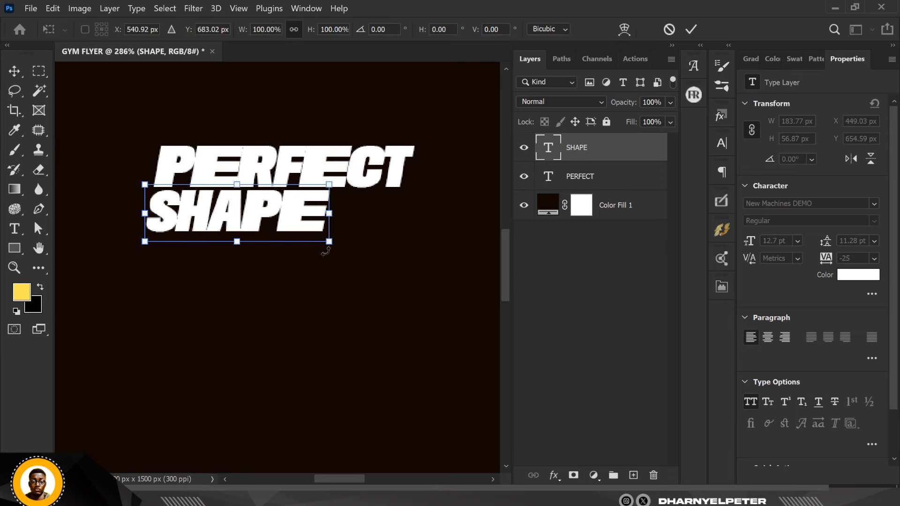
pyautogui.moveTo(329, 242); pyautogui.dragTo(394, 265)
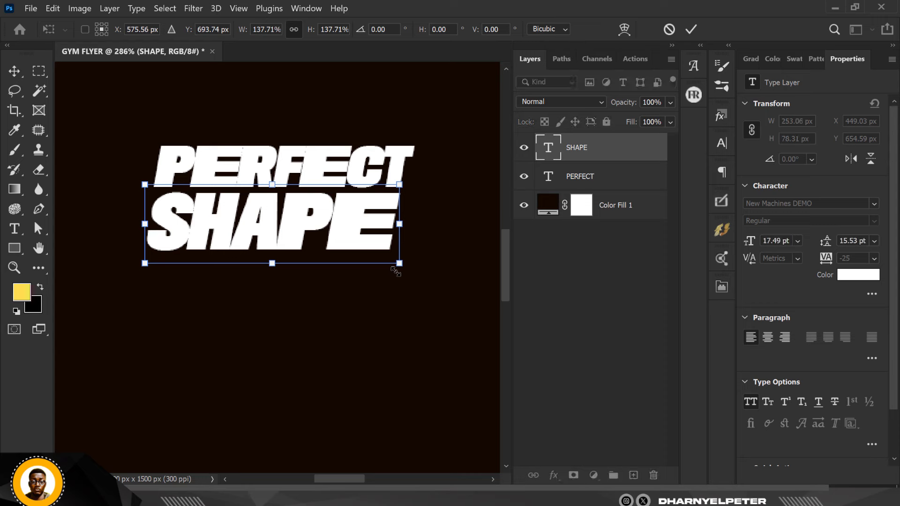
pyautogui.press('Return')
# Step: Select both text layers, scale them together to about 570%, and position them across the full width of the upper canvas
pyautogui.scroll(-5, 351, 141)
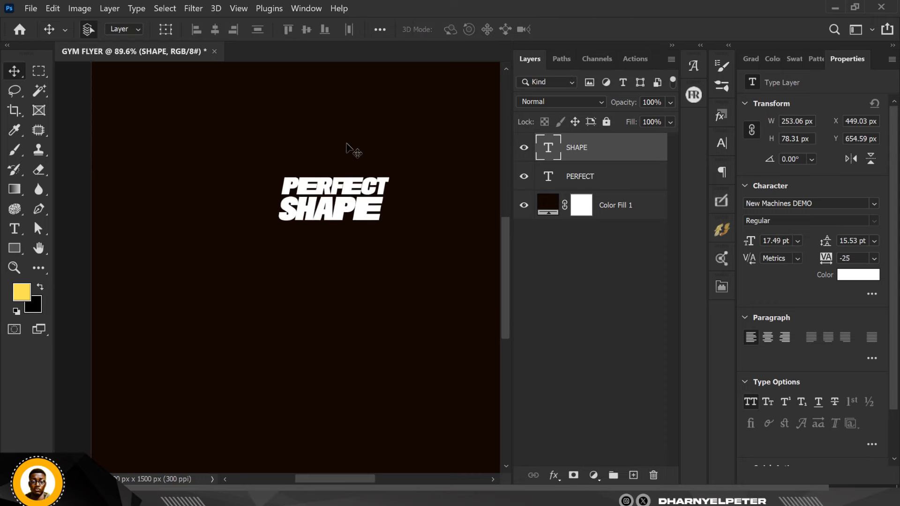
pyautogui.scroll(4, 368, 185)
pyautogui.scroll(-3, 368, 236)
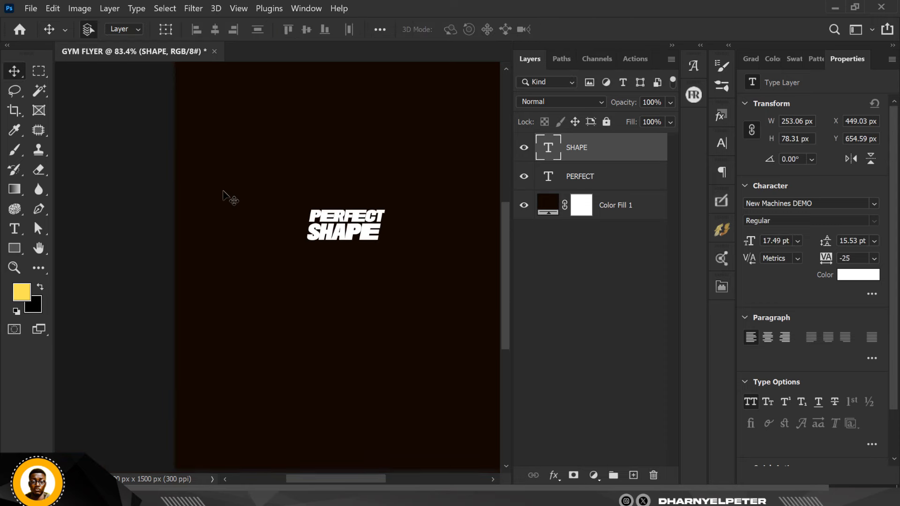
pyautogui.click(595, 176)
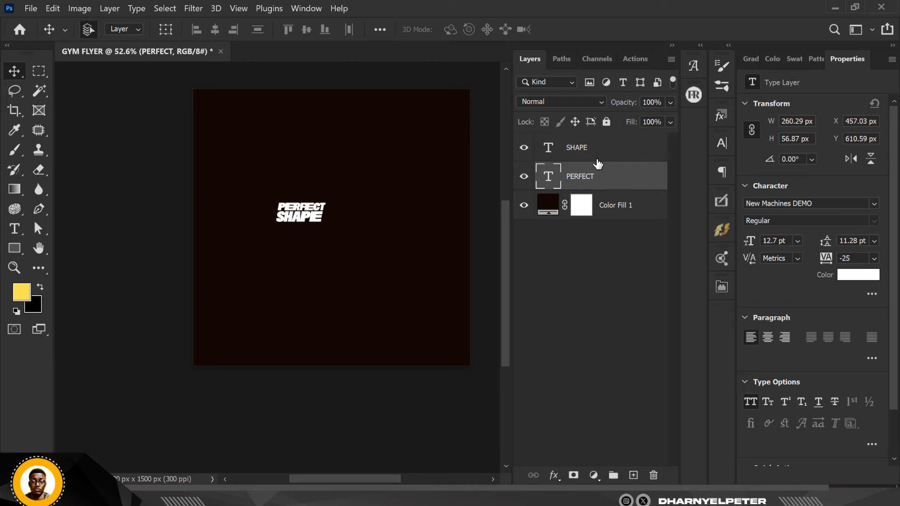
pyautogui.keyDown('shift'); pyautogui.click(597, 148); pyautogui.keyUp('shift')
pyautogui.scroll(2, 354, 195)
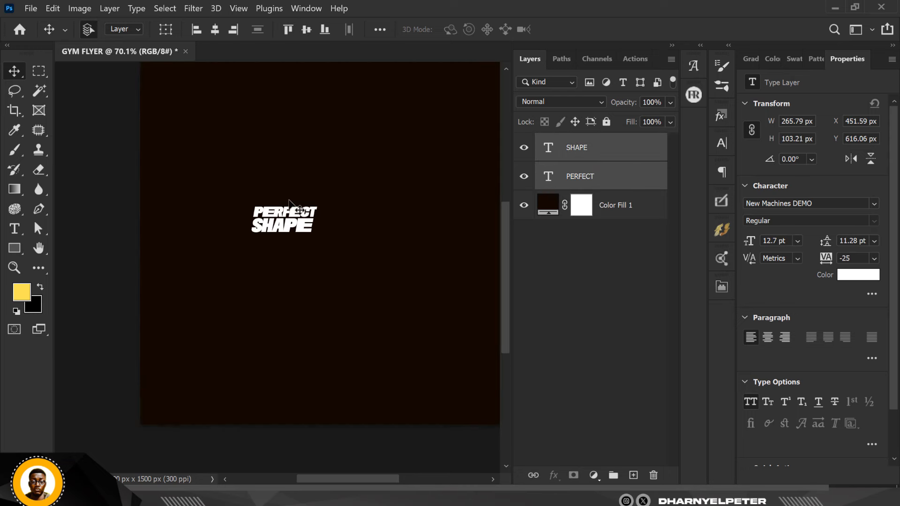
pyautogui.scroll(-2, 345, 196)
pyautogui.scroll(1, 265, 201)
pyautogui.scroll(1, 265, 197)
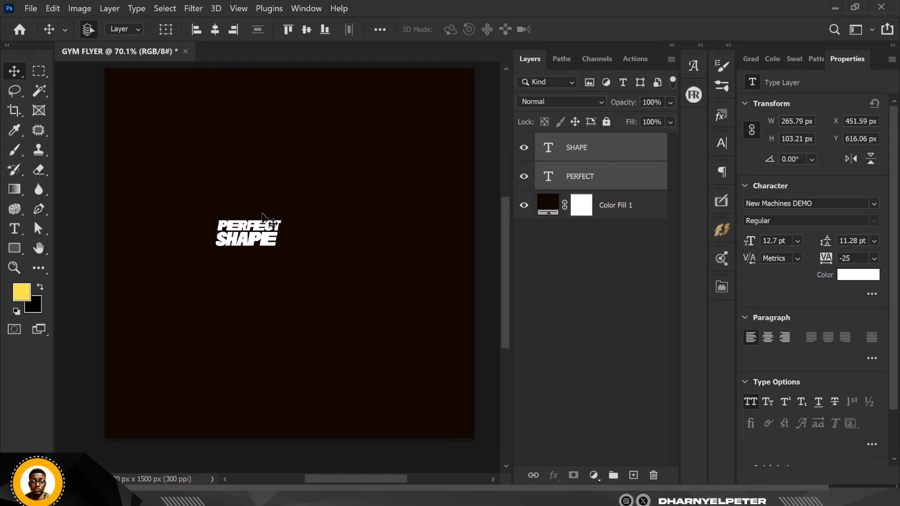
pyautogui.hotkey('ctrl', 't')
pyautogui.moveTo(279, 217); pyautogui.dragTo(425, 103)
pyautogui.scroll(-2, 330, 295)
pyautogui.scroll(1, 330, 245)
pyautogui.moveTo(331, 246); pyautogui.dragTo(271, 232)
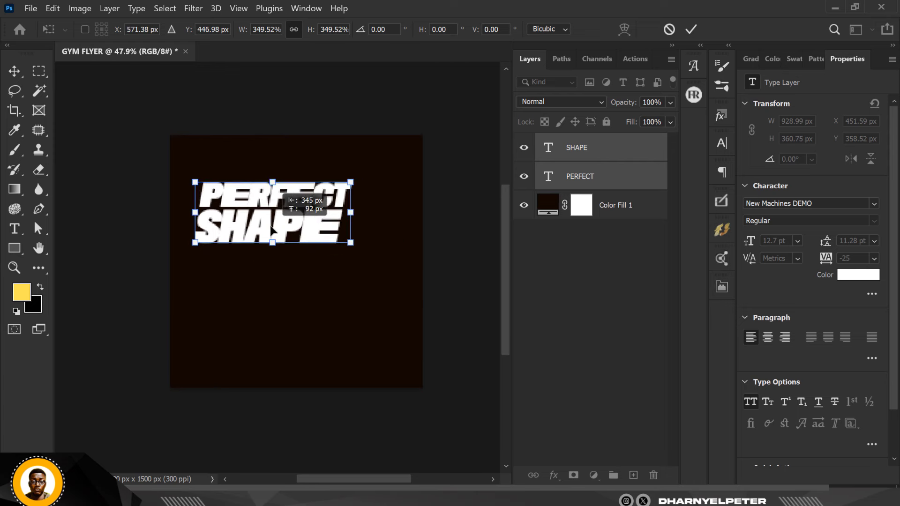
pyautogui.moveTo(363, 249); pyautogui.dragTo(436, 291)
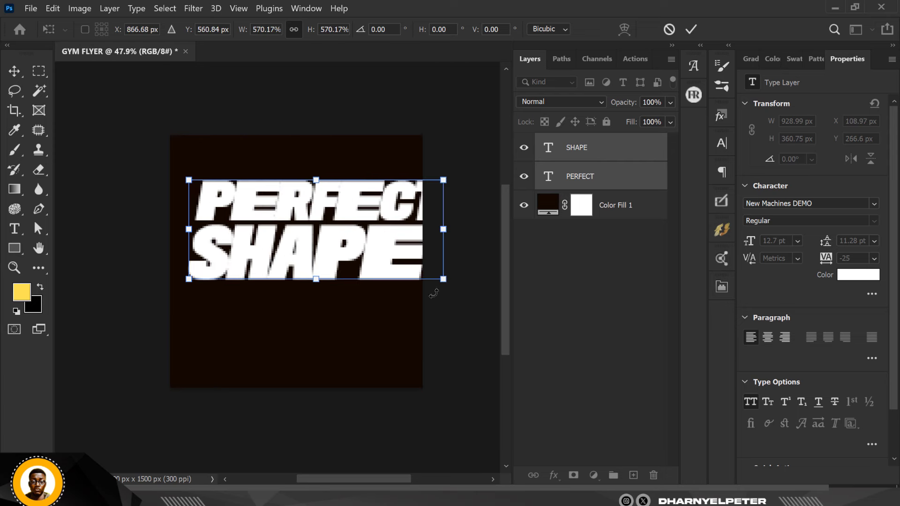
pyautogui.moveTo(365, 256); pyautogui.dragTo(345, 253)
pyautogui.press('Return')
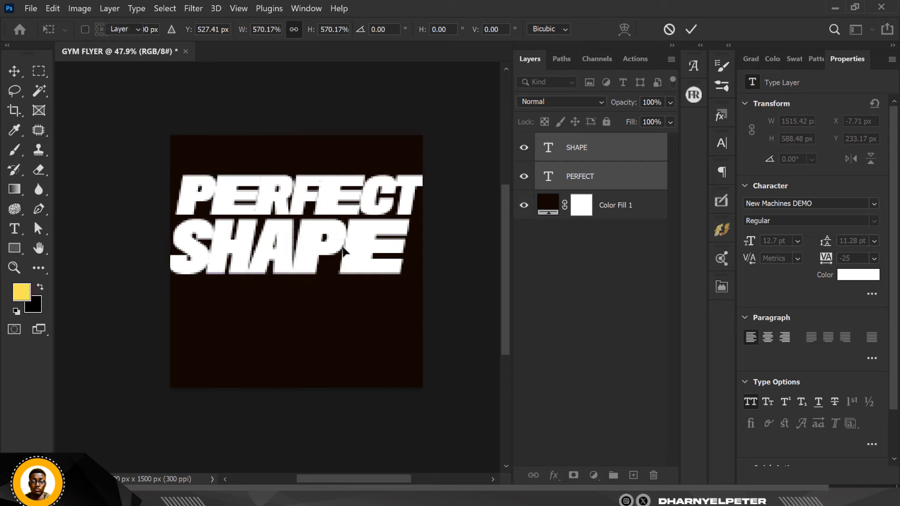
# Step: Convert the PERFECT and SHAPE text layers to shapes and merge them into one shape layer
pyautogui.scroll(1, 370, 210)
pyautogui.scroll(1, 365, 206)
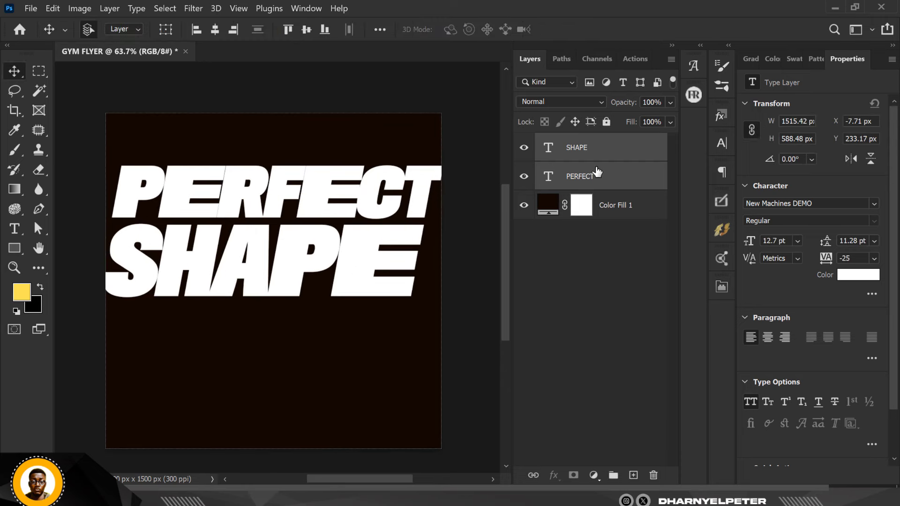
pyautogui.rightClick(610, 178)
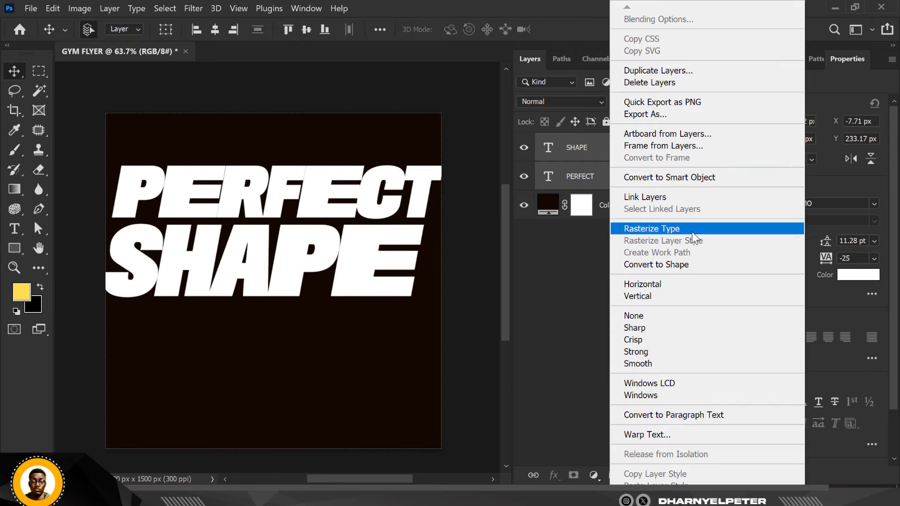
pyautogui.click(660, 264)
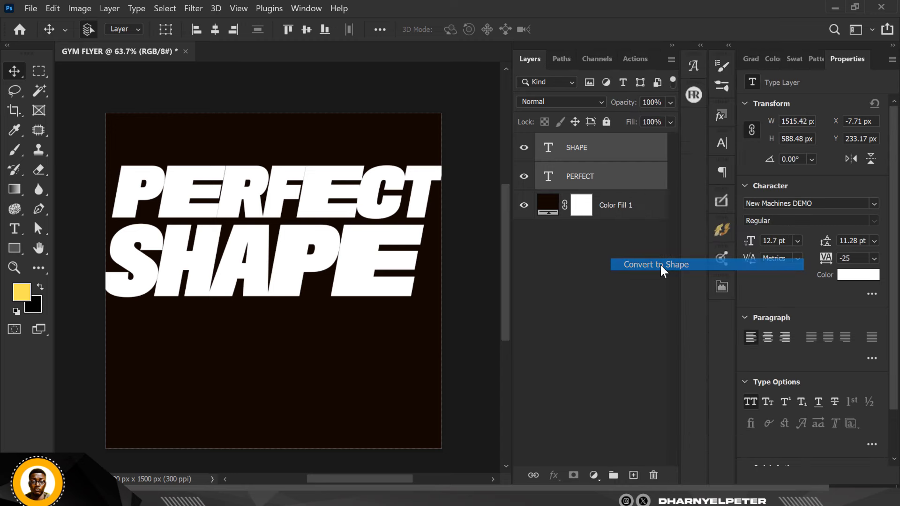
pyautogui.rightClick(642, 180)
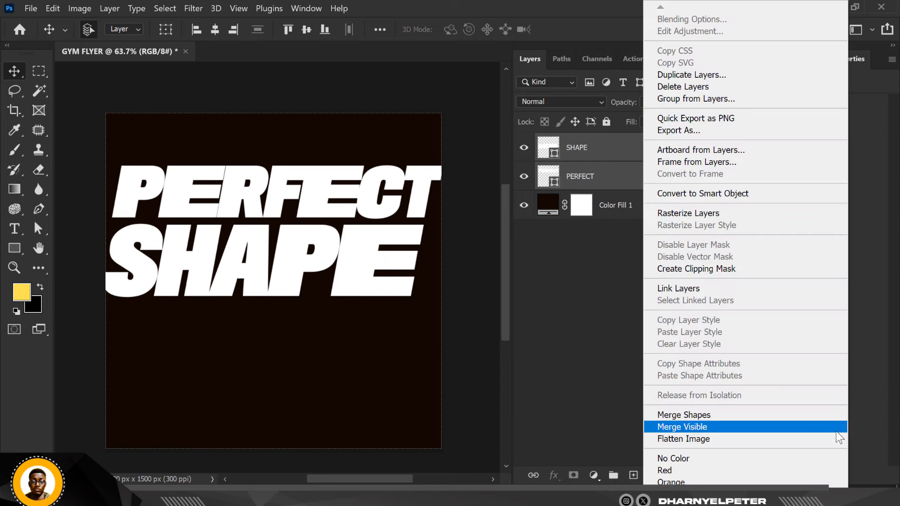
pyautogui.click(731, 415)
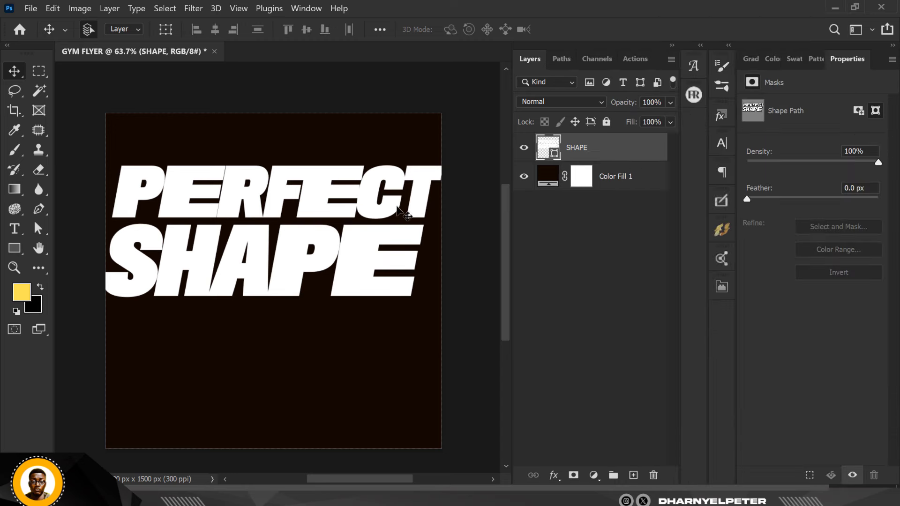
# Step: Check the merged lettering by toggling its visibility, and move it slightly higher on the canvas
pyautogui.click(523, 149)
pyautogui.click(523, 148)
pyautogui.moveTo(325, 255); pyautogui.dragTo(323, 239)
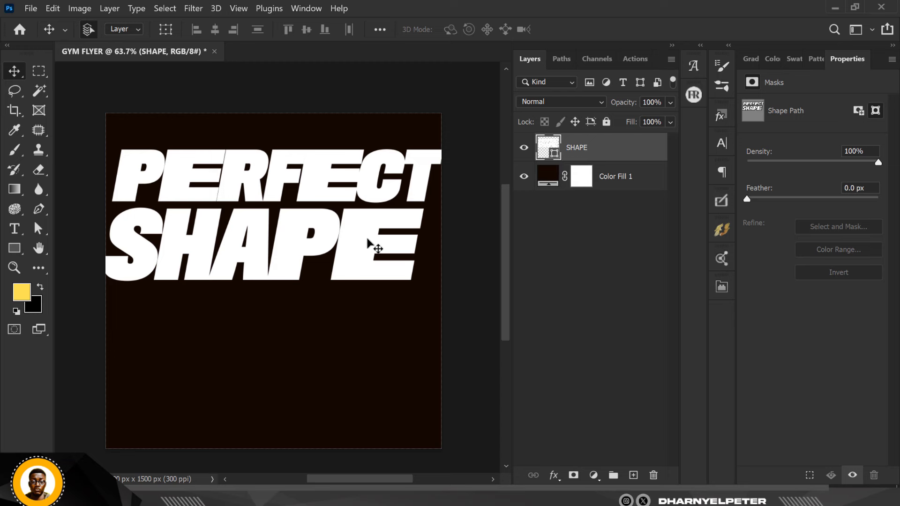
# Step: Rotate the PERFECT SHAPE lettering to about -6.9° and enlarge it proportionally to about 140%, extending past the canvas's upper edge
pyautogui.hotkey('ctrl', 't')
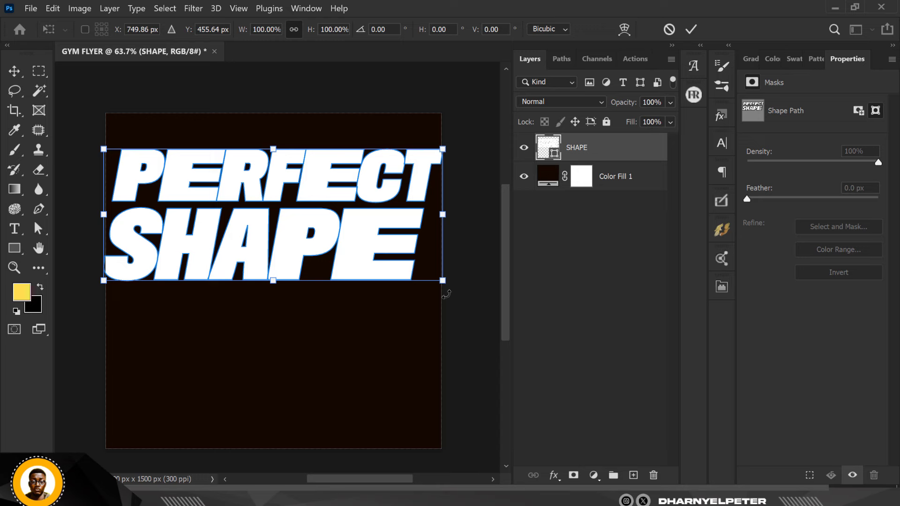
pyautogui.moveTo(450, 294); pyautogui.dragTo(463, 274)
pyautogui.moveTo(435, 130); pyautogui.dragTo(467, 97)
pyautogui.moveTo(356, 251); pyautogui.dragTo(346, 237)
pyautogui.scroll(-2, 346, 237)
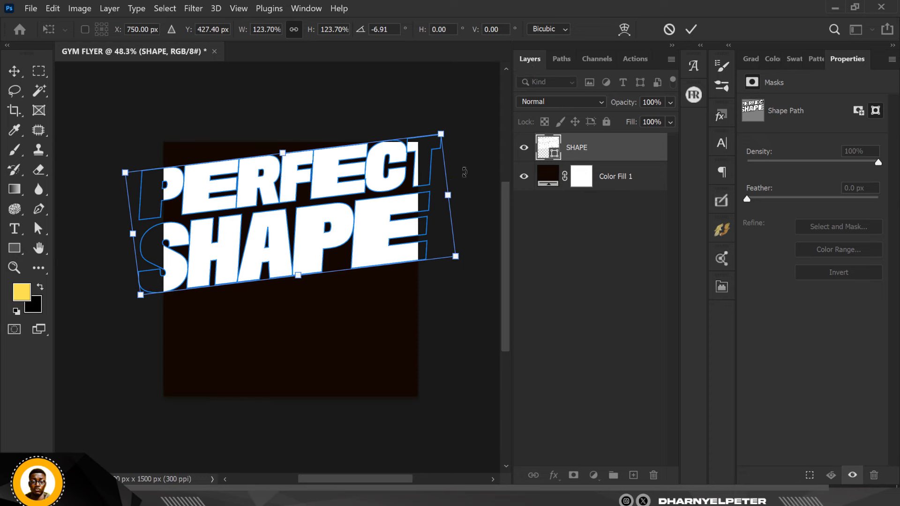
pyautogui.moveTo(440, 137); pyautogui.dragTo(448, 119)
pyautogui.moveTo(410, 238); pyautogui.dragTo(402, 216)
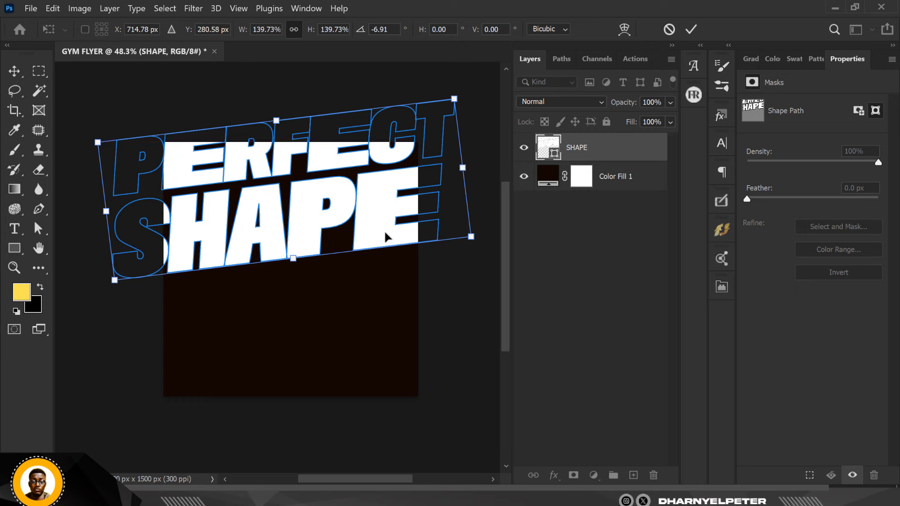
# Step: Nudge the tilted lettering up and right, reduce it to about 133% scale, and apply the transform
pyautogui.hotkey('shift', 'Up')
pyautogui.hotkey('shift', 'Up')
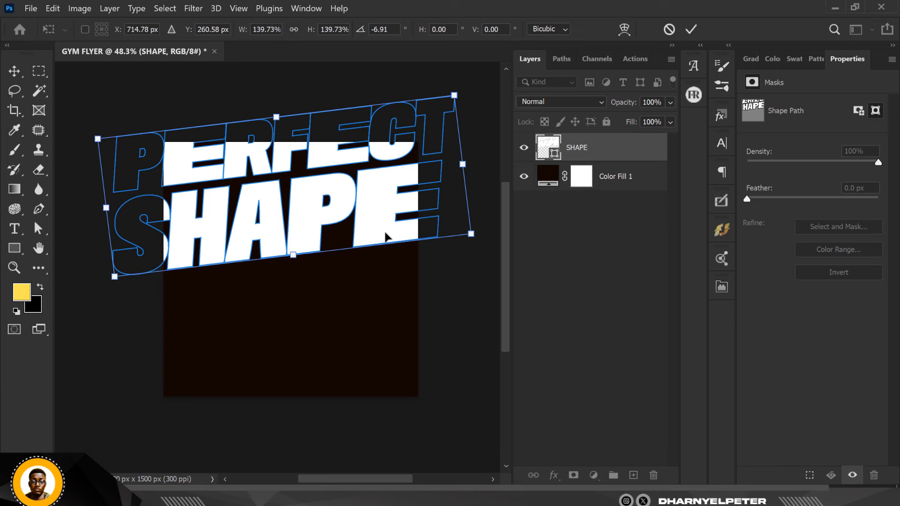
pyautogui.hotkey('shift', 'Up')
pyautogui.hotkey('shift', 'Right')
pyautogui.hotkey('shift', 'Right')
pyautogui.hotkey('shift', 'Right')
pyautogui.hotkey('shift', 'Right')
pyautogui.hotkey('shift', 'Right')
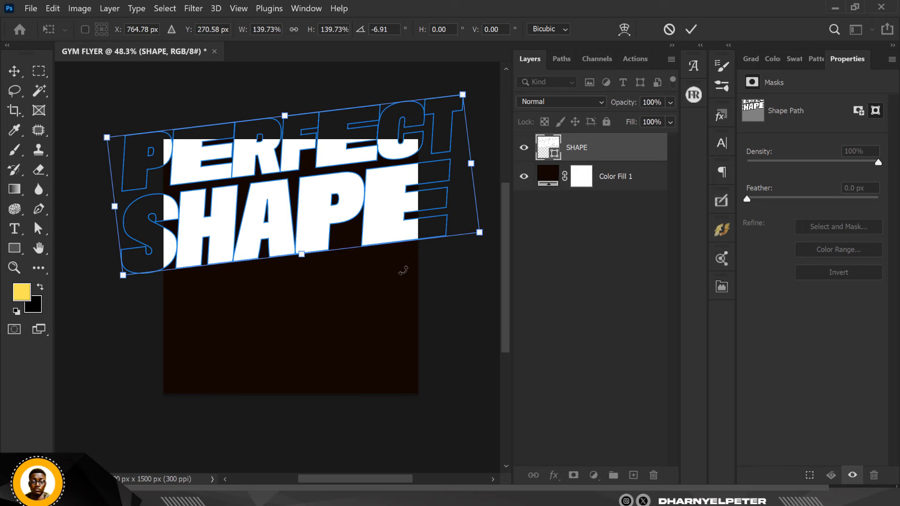
pyautogui.moveTo(479, 230); pyautogui.dragTo(465, 234)
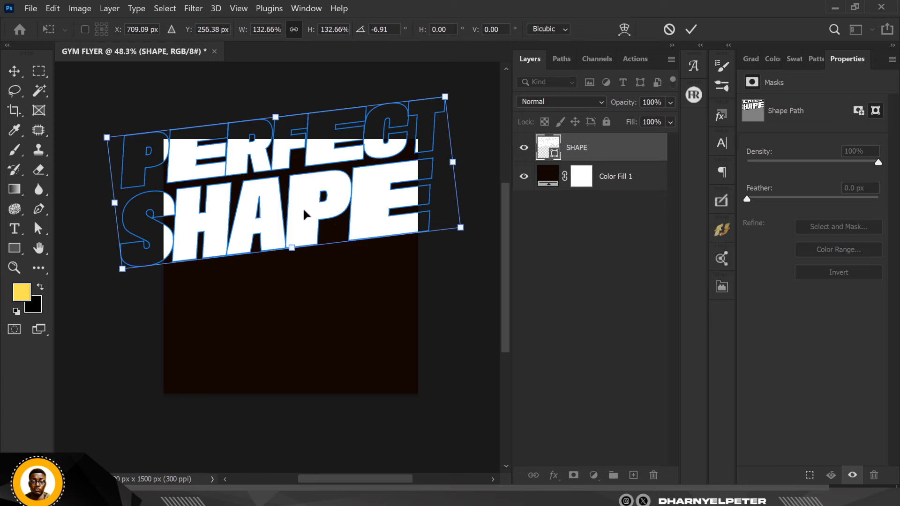
pyautogui.press('Return')
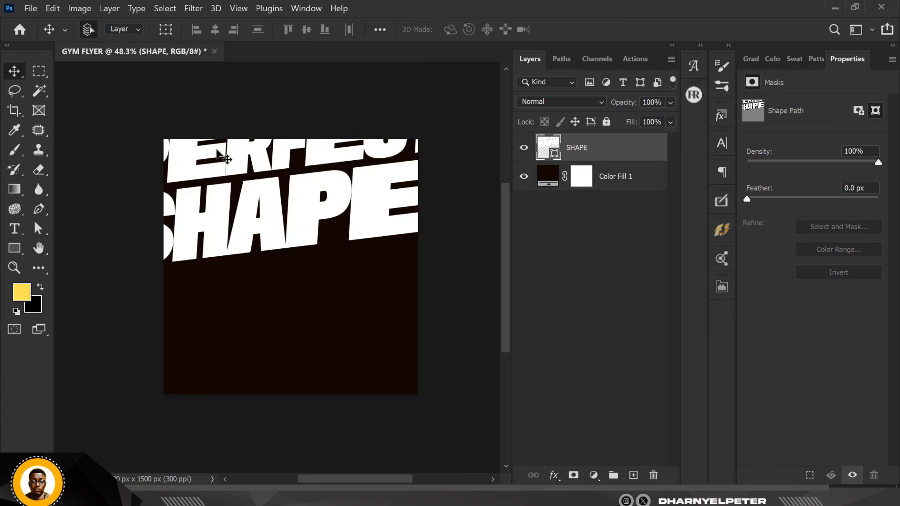
pyautogui.scroll(-3, 235, 200)
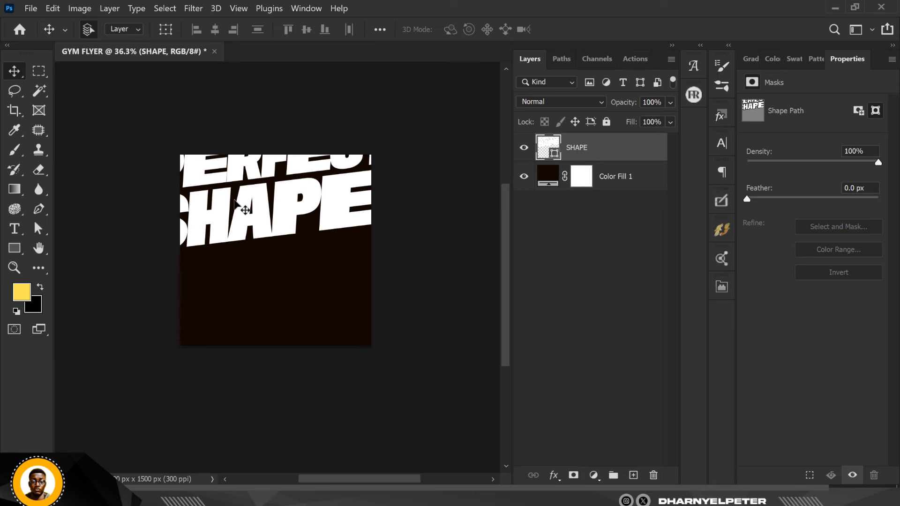
pyautogui.scroll(3, 234, 200)
pyautogui.scroll(1, 219, 169)
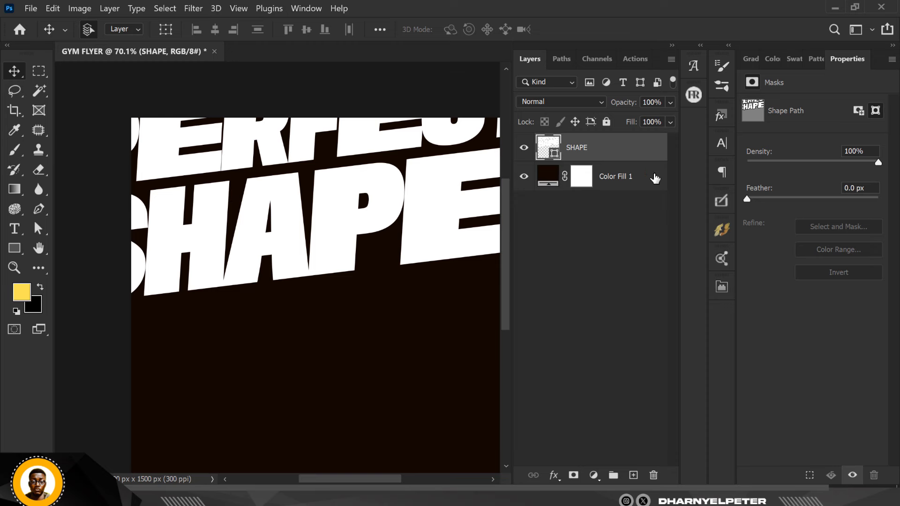
pyautogui.scroll(-1, 234, 255)
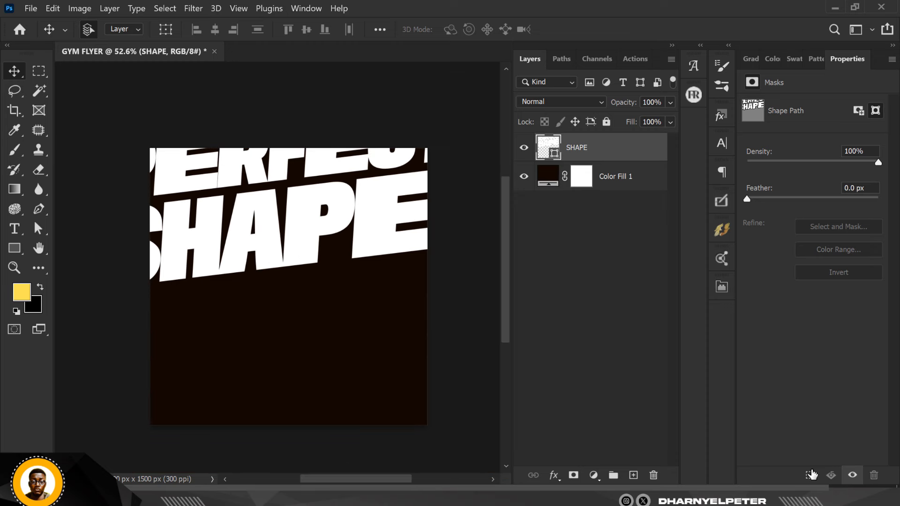
# Step: Place the gym interior photo at 8% scale and align it with the canvas's upper edge
pyautogui.hotkey('alt', 'Tab')
pyautogui.moveTo(156, 102); pyautogui.dragTo(310, 199)
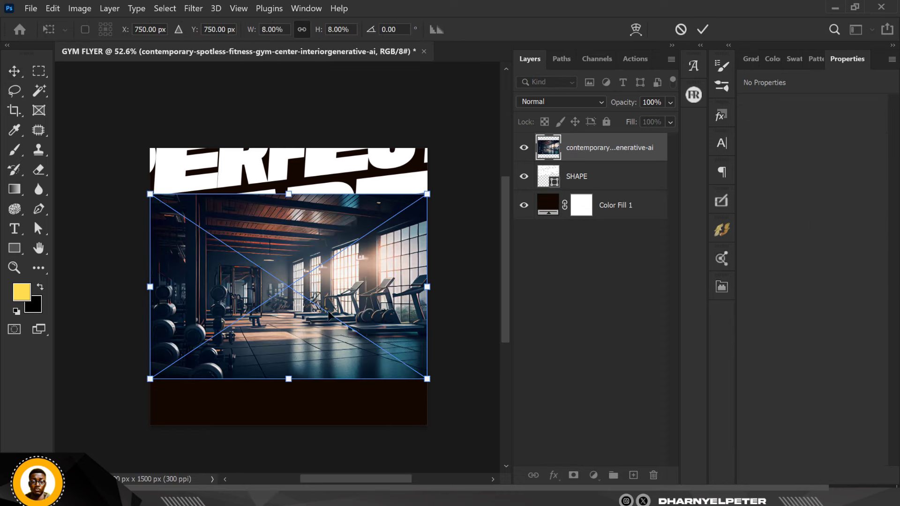
pyautogui.moveTo(358, 307); pyautogui.dragTo(356, 262)
pyautogui.scroll(2, 319, 276)
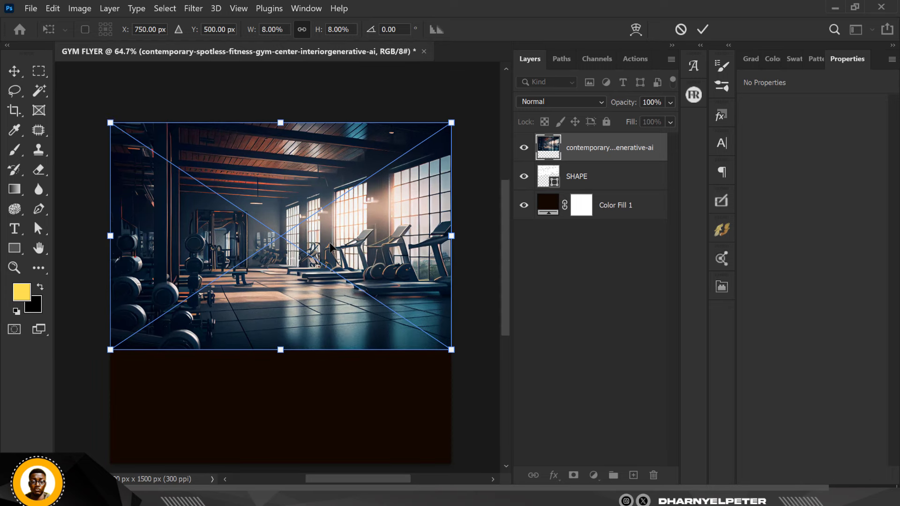
pyautogui.scroll(1, 330, 247)
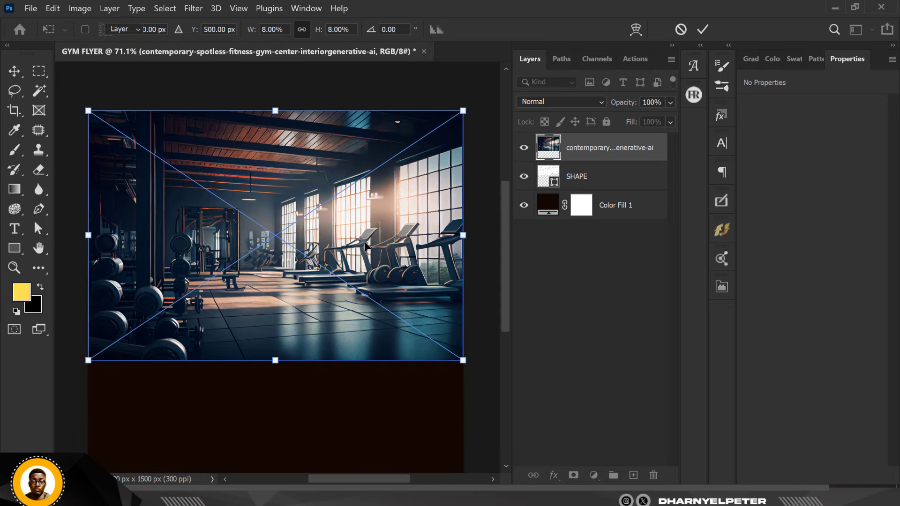
pyautogui.press('Return')
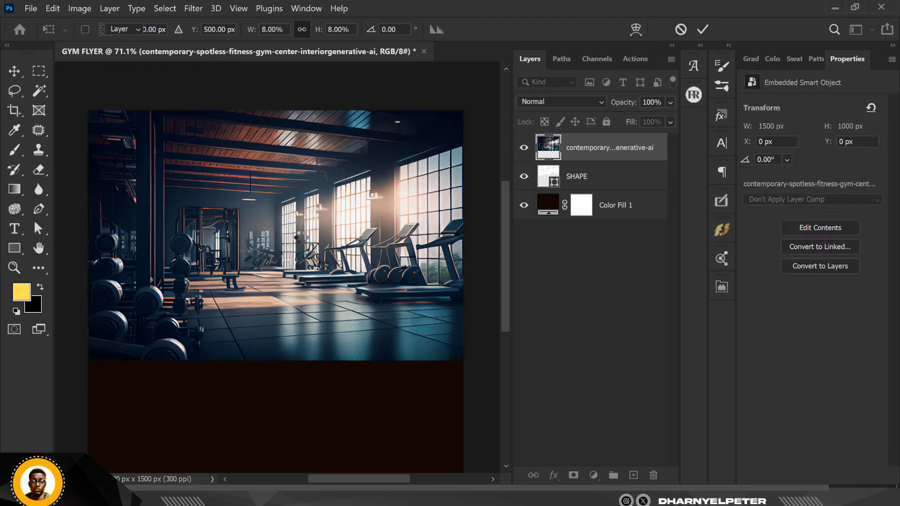
pyautogui.scroll(-1, 317, 224)
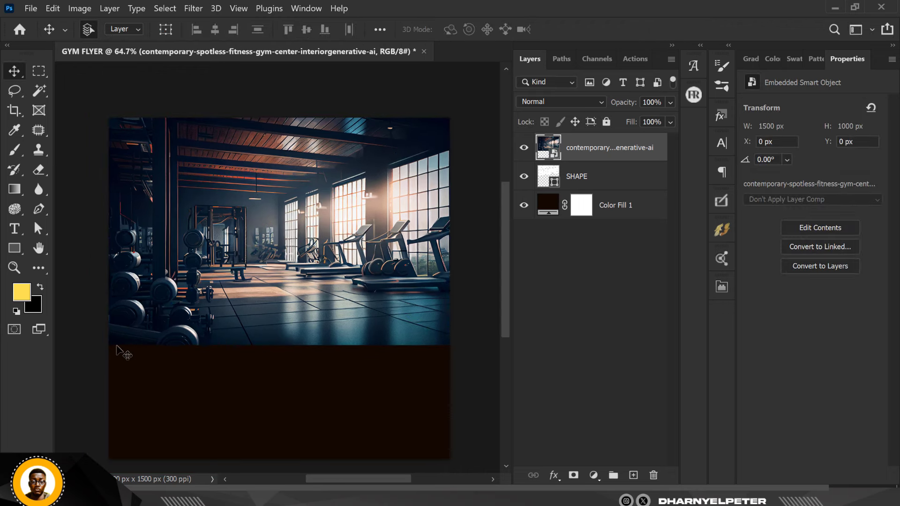
# Step: Add a layer mask to the gym photo and fade its lower edge with a soft black 500 px brush
pyautogui.click(573, 476)
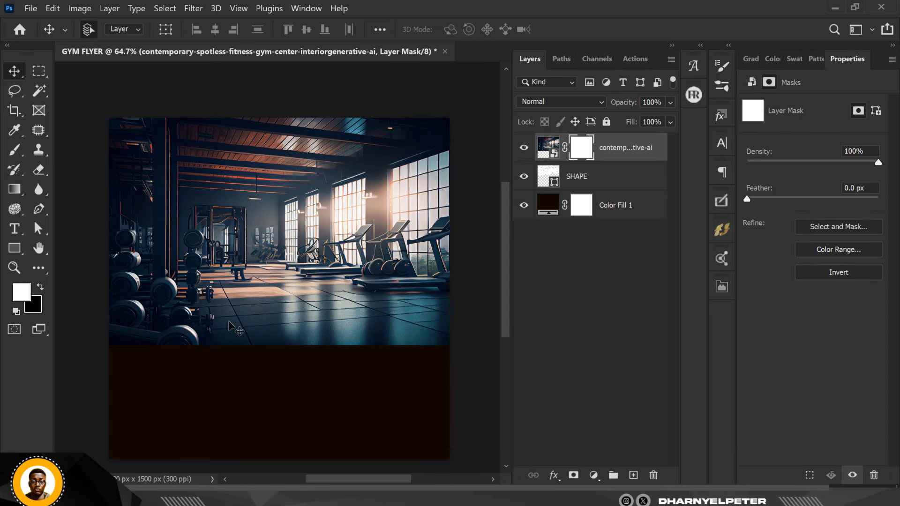
pyautogui.click(14, 150)
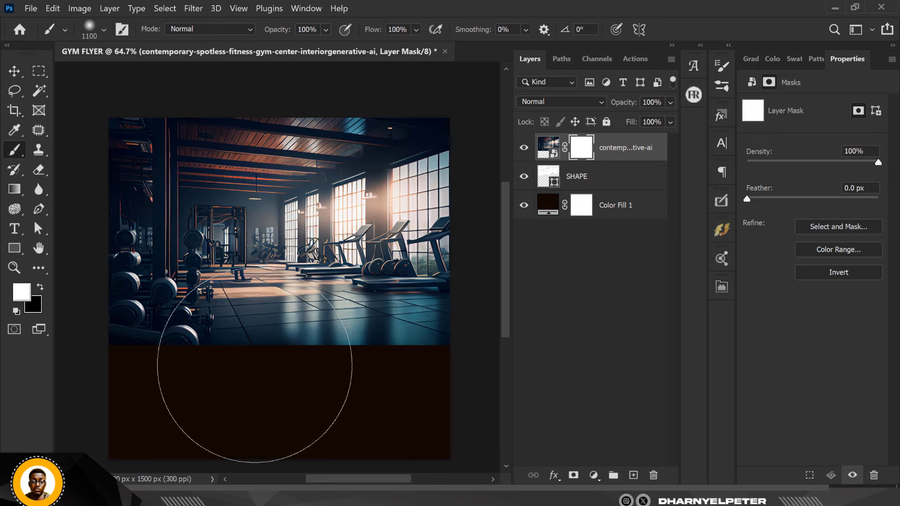
pyautogui.click(104, 30)
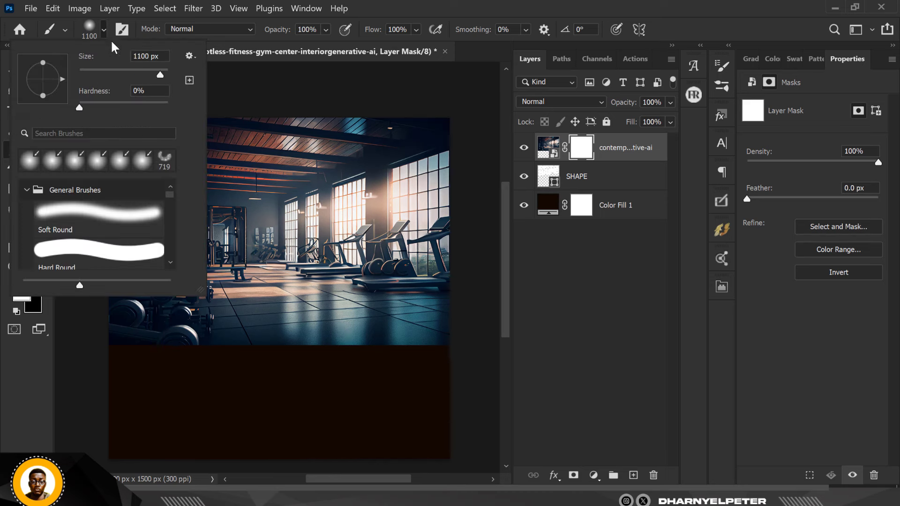
pyautogui.click(627, 155)
pyautogui.click(580, 156)
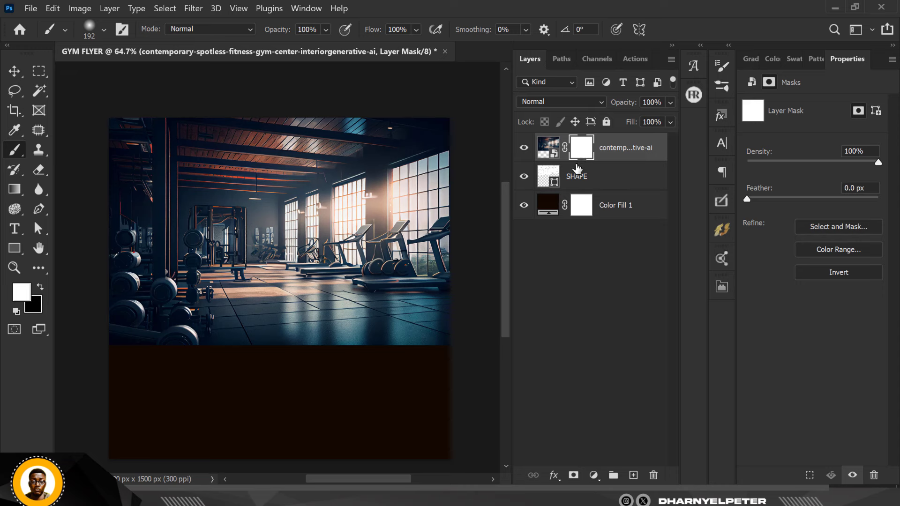
pyautogui.press(']')
pyautogui.press(']')
pyautogui.press(']')
pyautogui.press(']')
pyautogui.press(']')
pyautogui.press(']')
pyautogui.moveTo(95, 327)
pyautogui.mouseDown()
pyautogui.moveTo(231, 358)
pyautogui.moveTo(462, 378)
pyautogui.mouseUp()
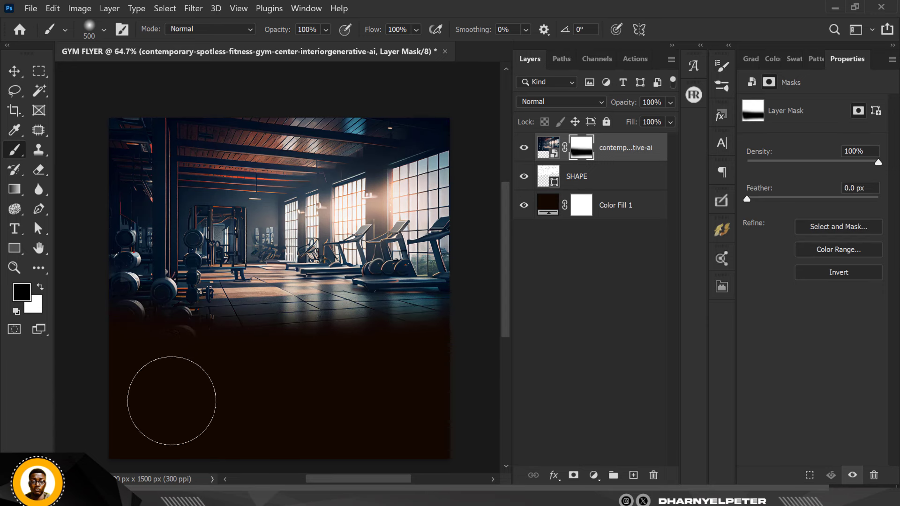
# Step: Set the gym photo layer's opacity to 41% and its fill to 71%
pyautogui.click(549, 149)
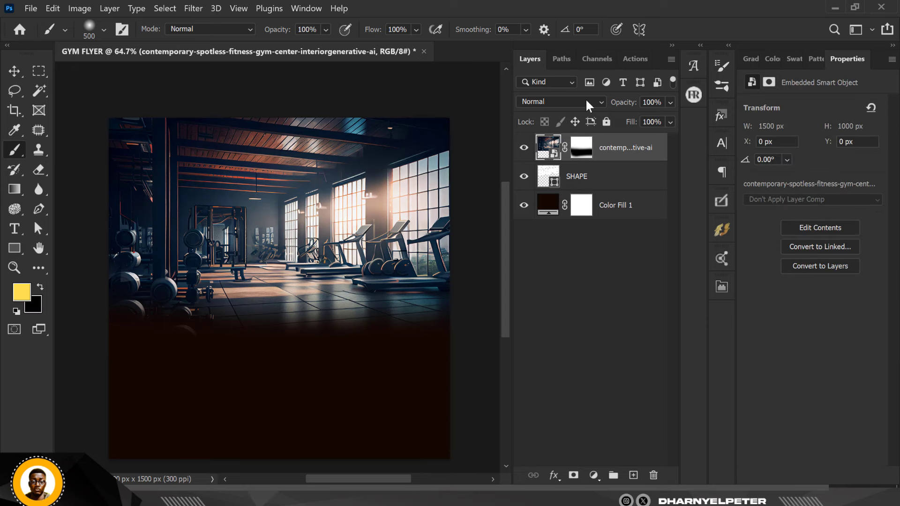
pyautogui.click(670, 102)
pyautogui.moveTo(641, 117); pyautogui.dragTo(629, 117)
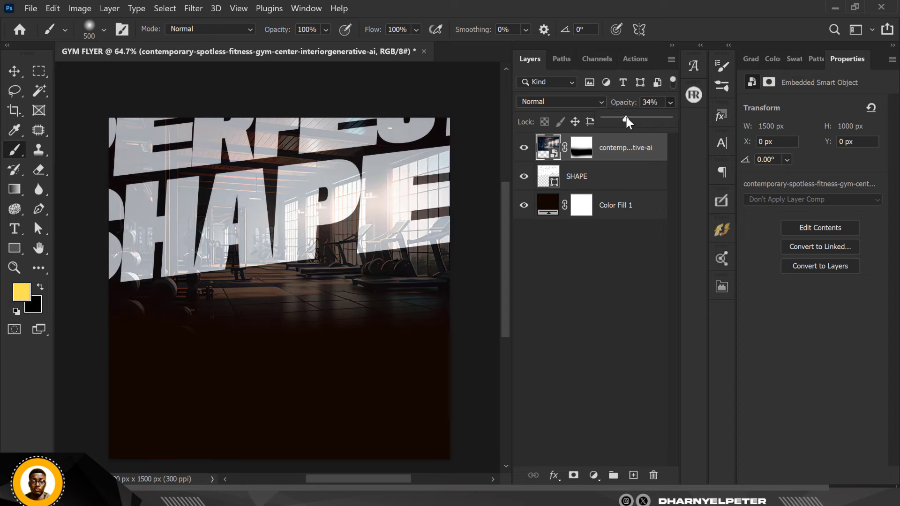
pyautogui.click(648, 164)
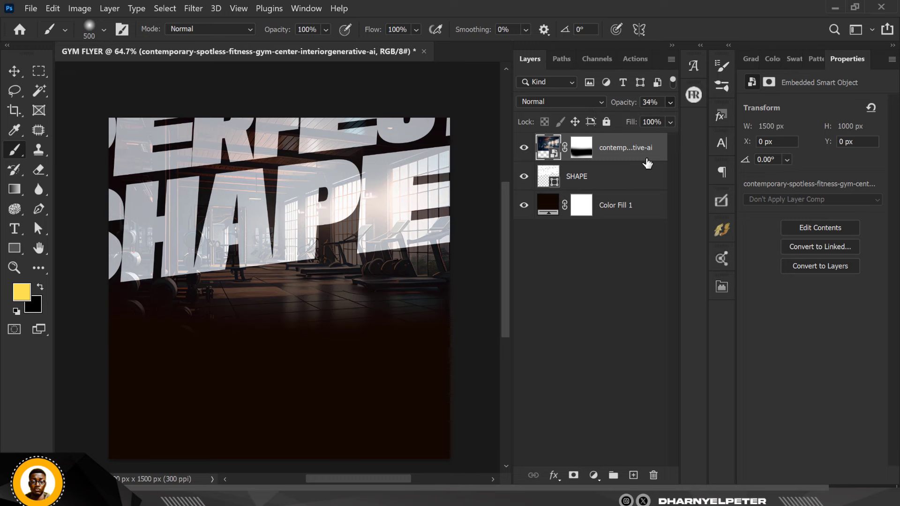
pyautogui.click(670, 122)
pyautogui.moveTo(671, 137); pyautogui.dragTo(651, 143)
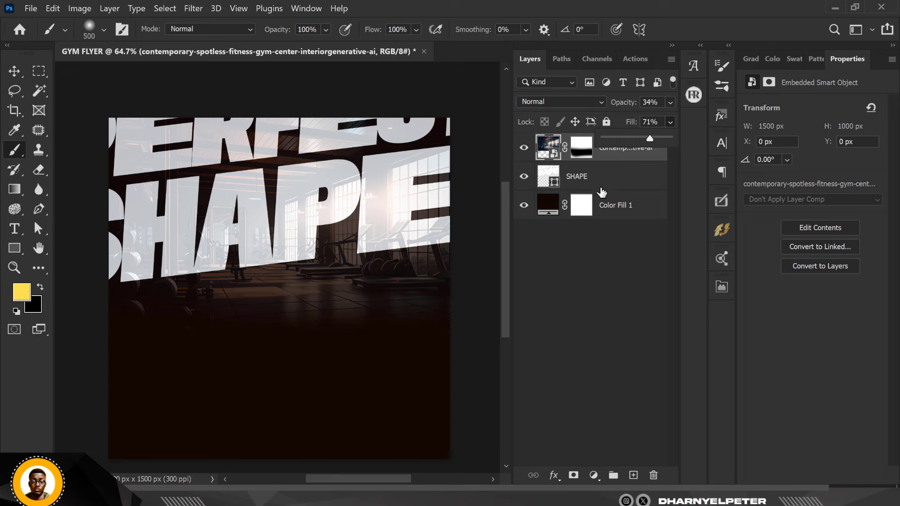
pyautogui.click(670, 102)
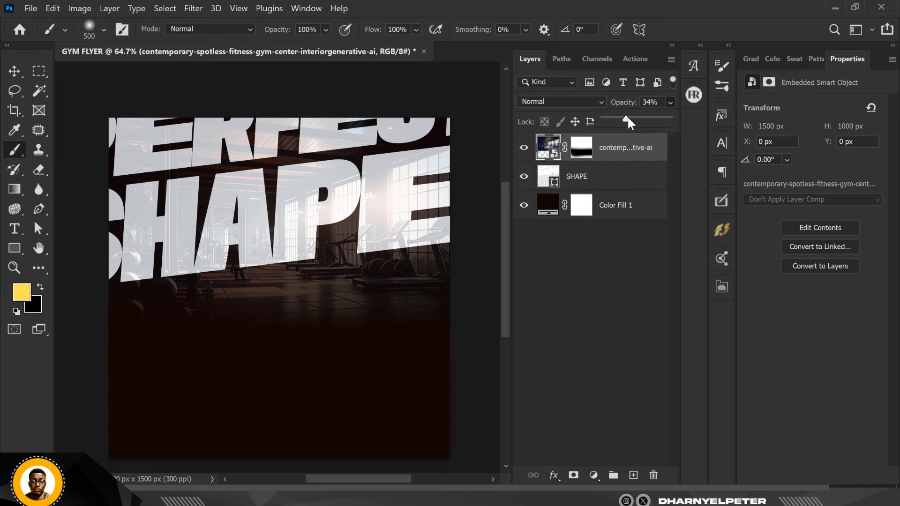
pyautogui.moveTo(631, 121); pyautogui.dragTo(632, 121)
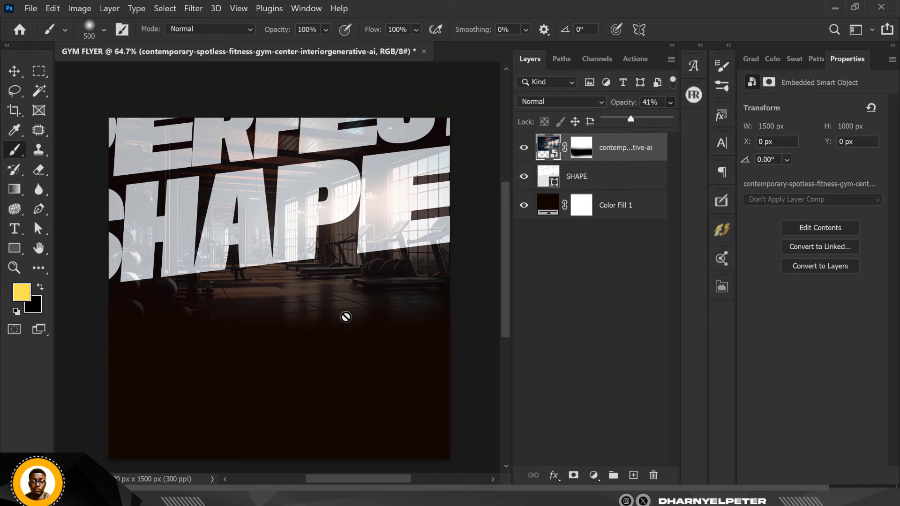
# Step: Place the red abstract image OLO2DT0 over the lower part of the canvas at 52.5% scale
pyautogui.click(14, 71)
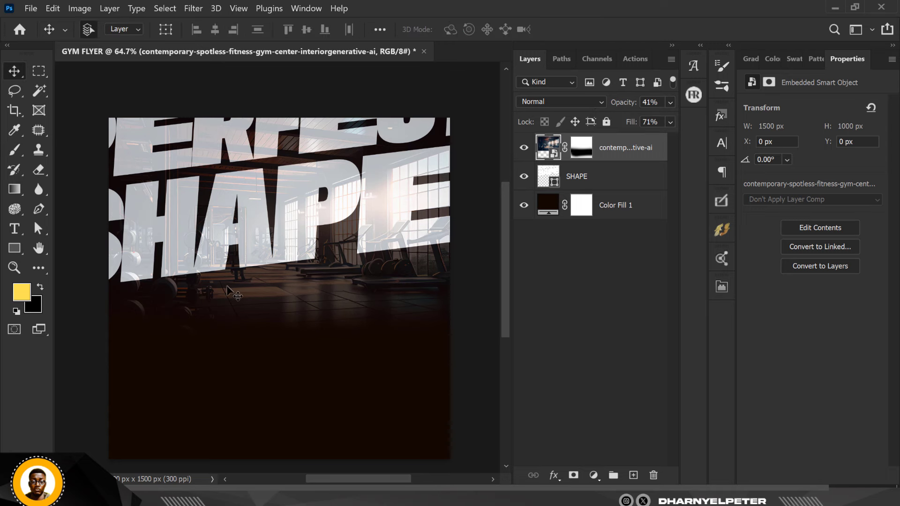
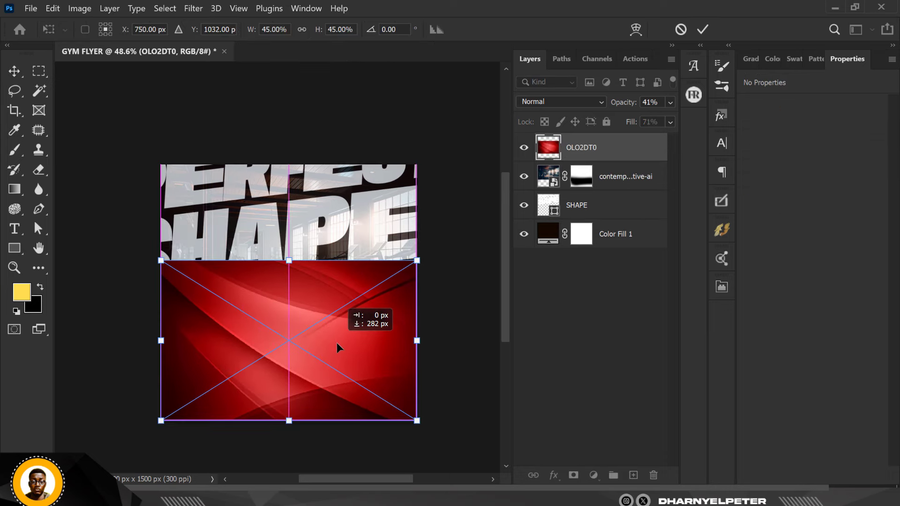
pyautogui.moveTo(417, 268); pyautogui.dragTo(432, 256)
pyautogui.moveTo(361, 331); pyautogui.dragTo(360, 338)
pyautogui.press('Return')
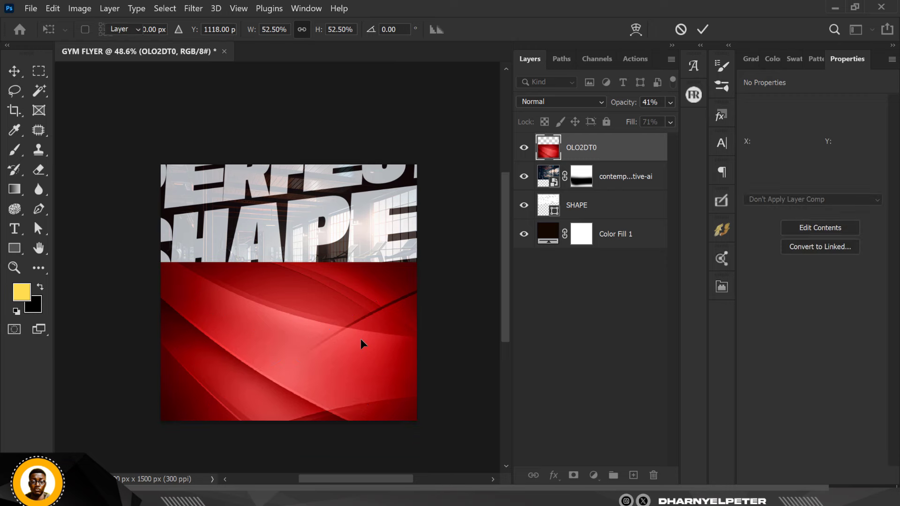
# Step: Add a layer mask to the red abstract image and fade its upper edge with the soft black 500 px brush
pyautogui.click(573, 475)
pyautogui.scroll(1, 302, 281)
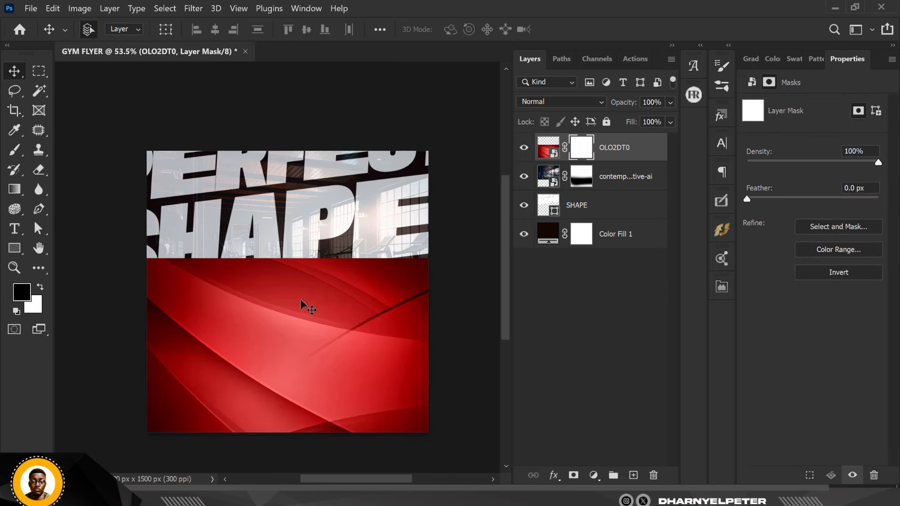
pyautogui.scroll(-1, 295, 281)
pyautogui.scroll(1, 319, 281)
pyautogui.scroll(-1, 347, 279)
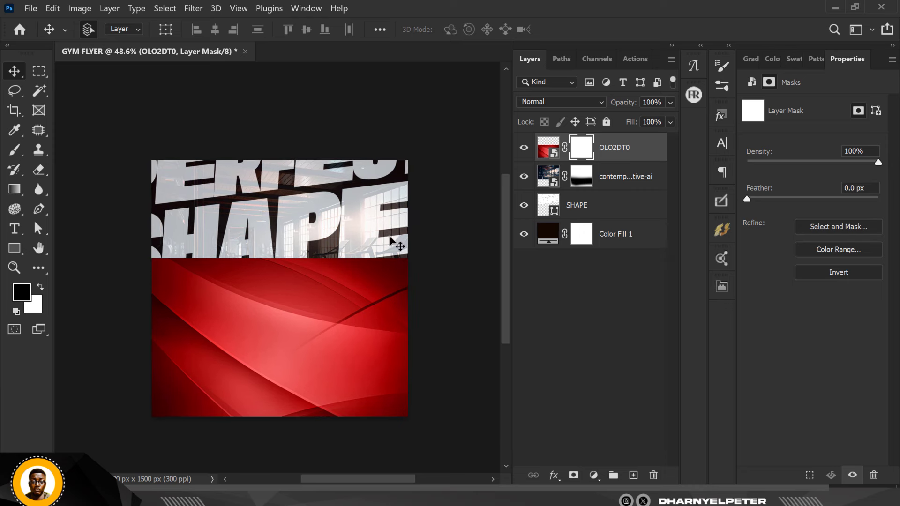
pyautogui.click(15, 149)
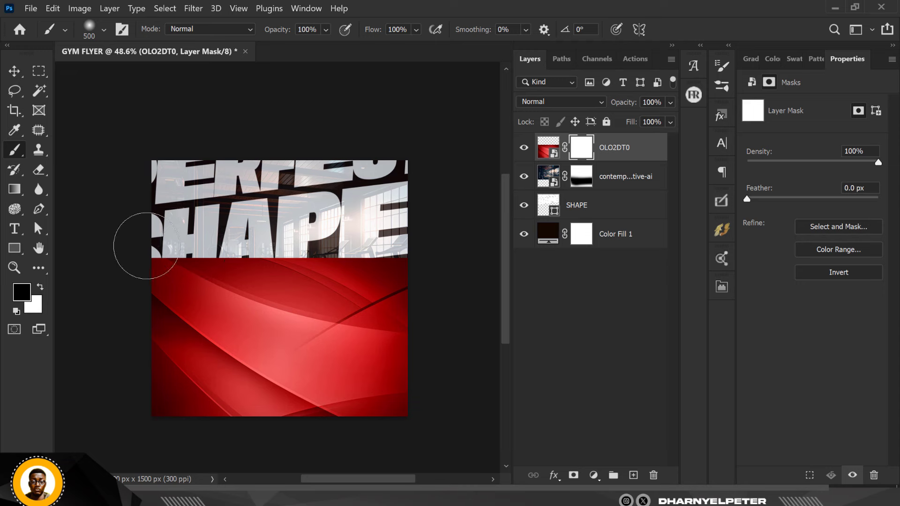
pyautogui.moveTo(150, 245)
pyautogui.mouseDown()
pyautogui.moveTo(249, 257)
pyautogui.moveTo(468, 256)
pyautogui.mouseUp()
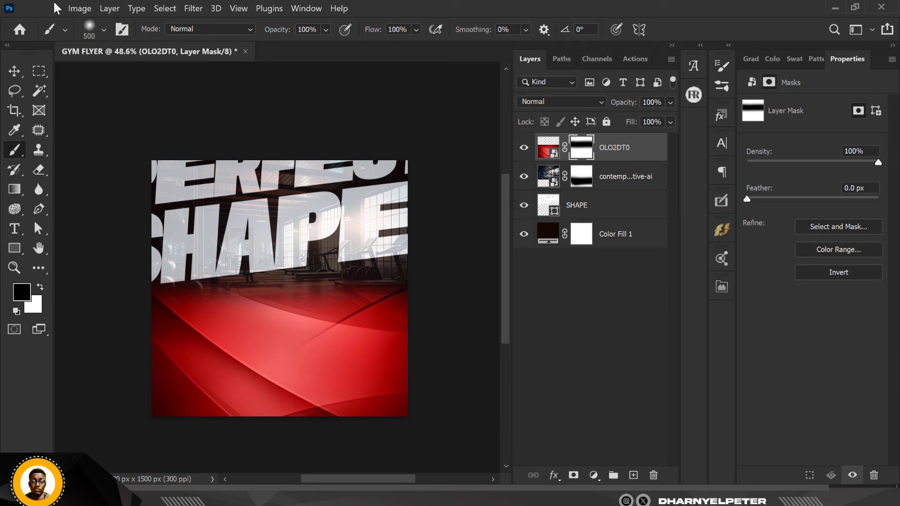
pyautogui.click(18, 72)
pyautogui.scroll(3, 305, 333)
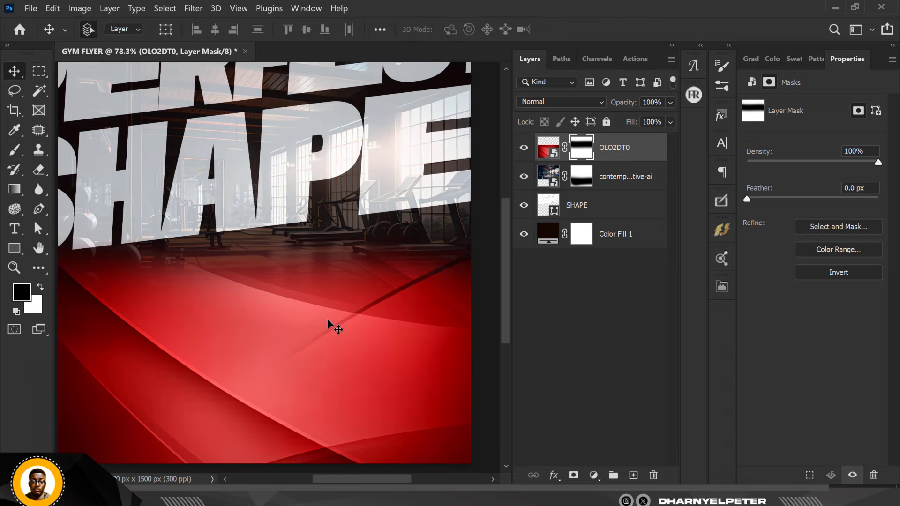
pyautogui.scroll(-3, 338, 285)
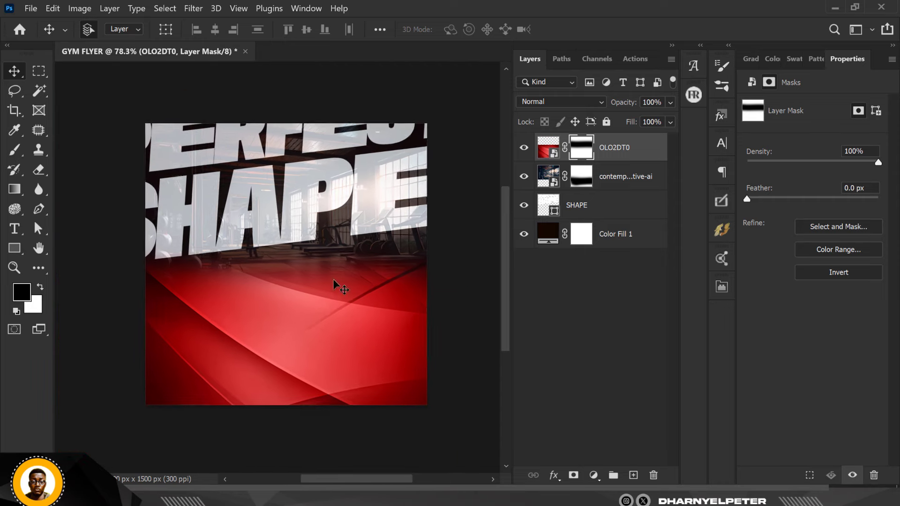
# Step: Apply a Gaussian Blur with a 4.5-pixel radius to the red abstract image and set its layer opacity to 34%
pyautogui.scroll(8, 250, 310)
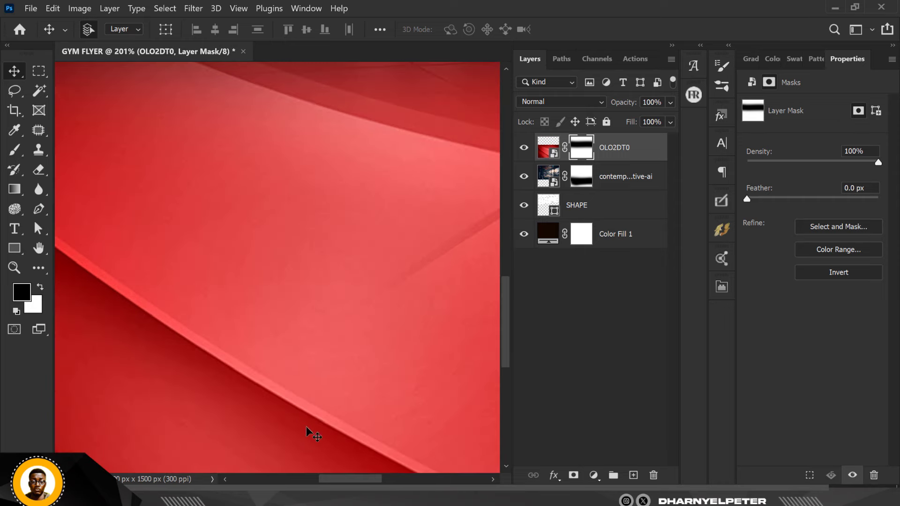
pyautogui.scroll(-6, 300, 347)
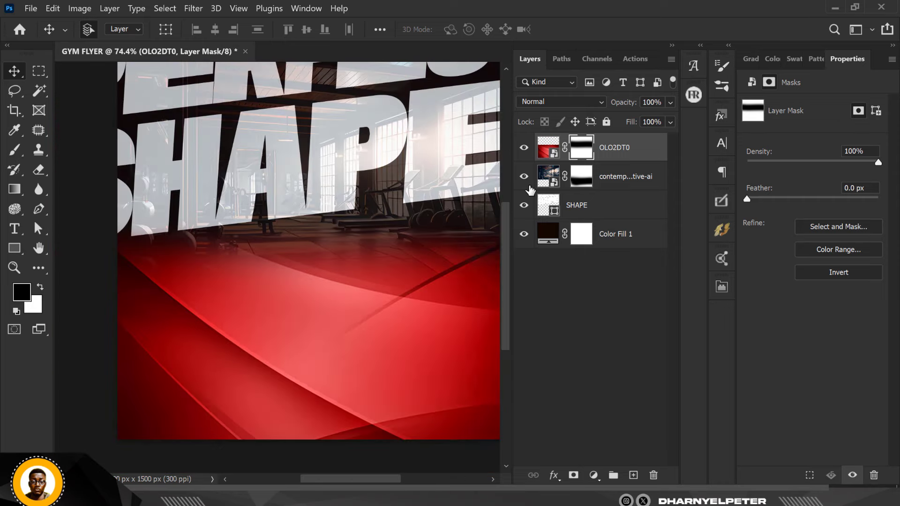
pyautogui.click(548, 148)
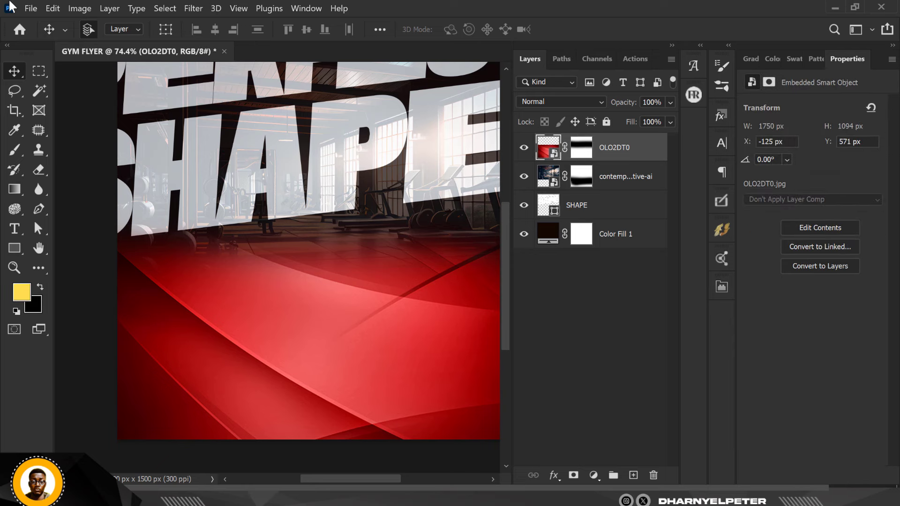
pyautogui.click(194, 8)
pyautogui.moveTo(218, 171)
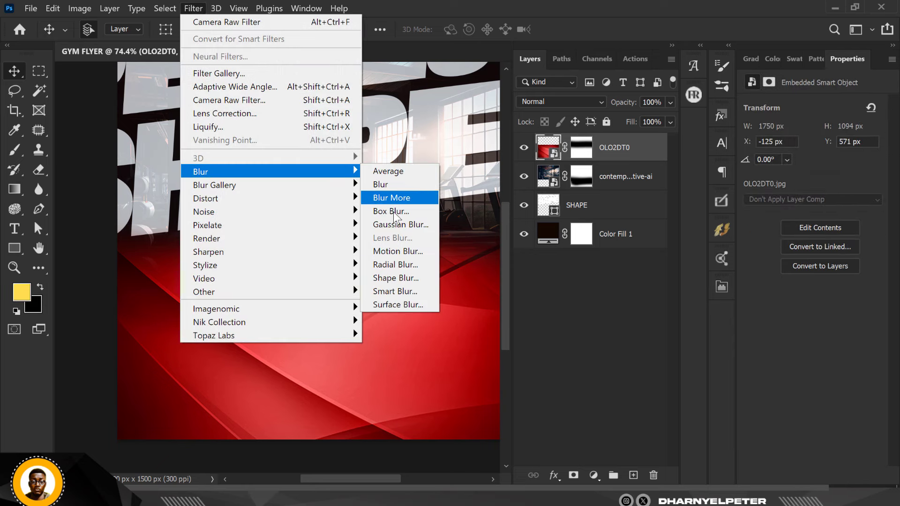
pyautogui.click(397, 224)
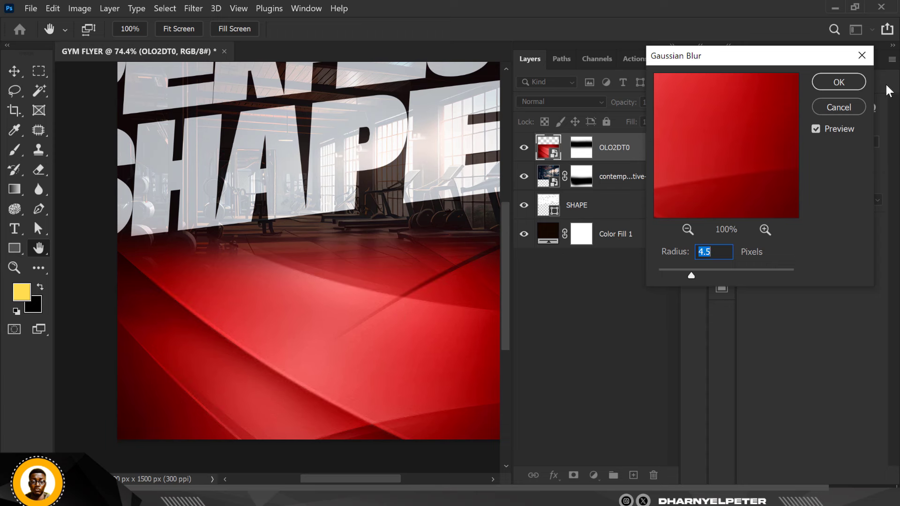
pyautogui.click(838, 82)
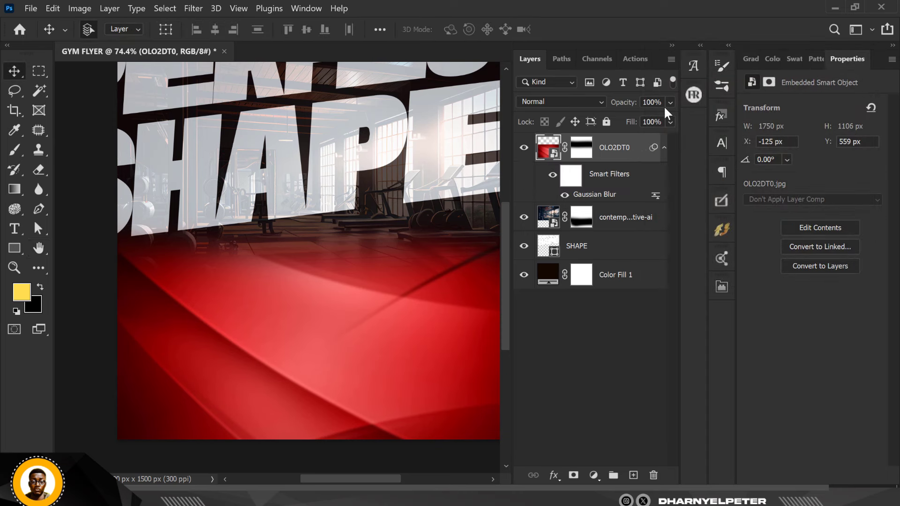
pyautogui.click(670, 102)
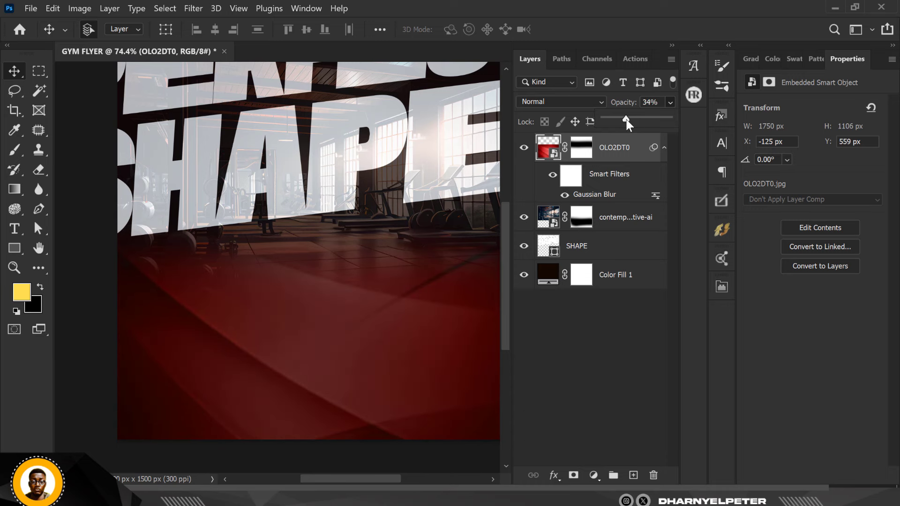
pyautogui.scroll(-3, 398, 228)
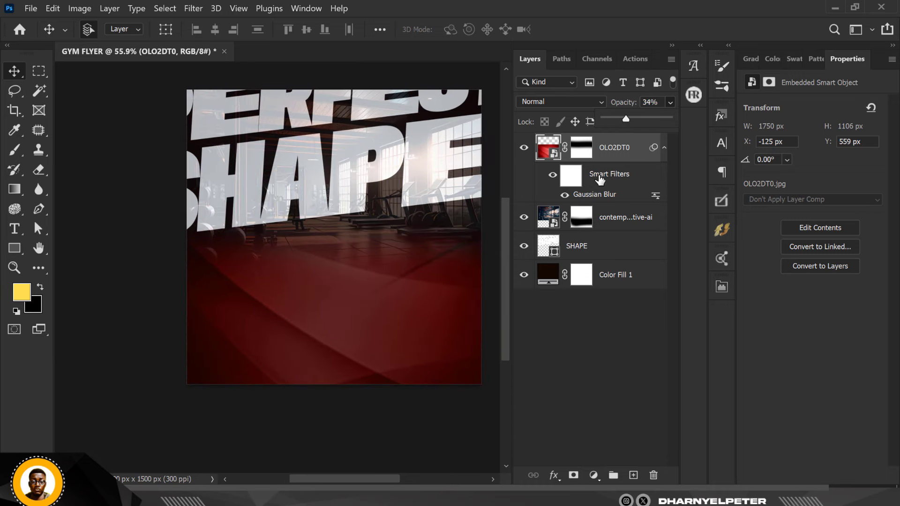
# Step: Fade the lower edge of the red abstract image by painting its layer mask with a soft black 800 px brush
pyautogui.click(583, 151)
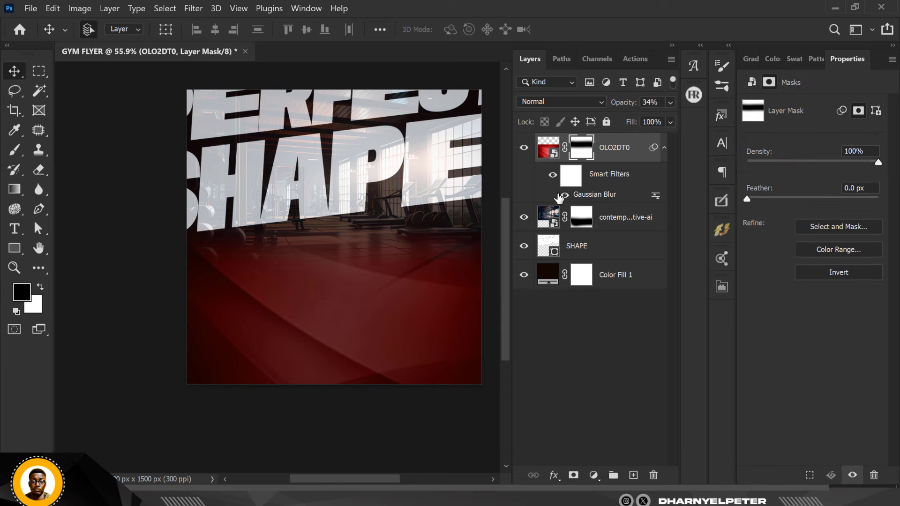
pyautogui.click(15, 150)
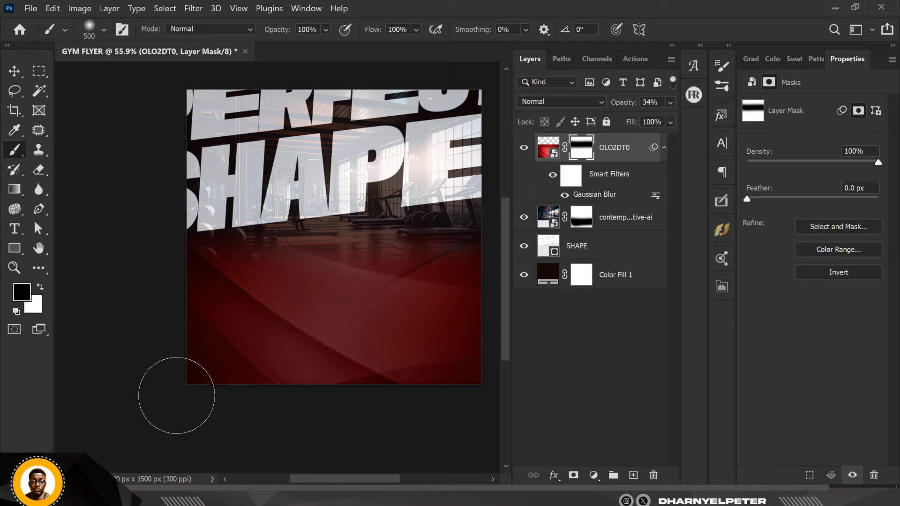
pyautogui.press(']')
pyautogui.press(']')
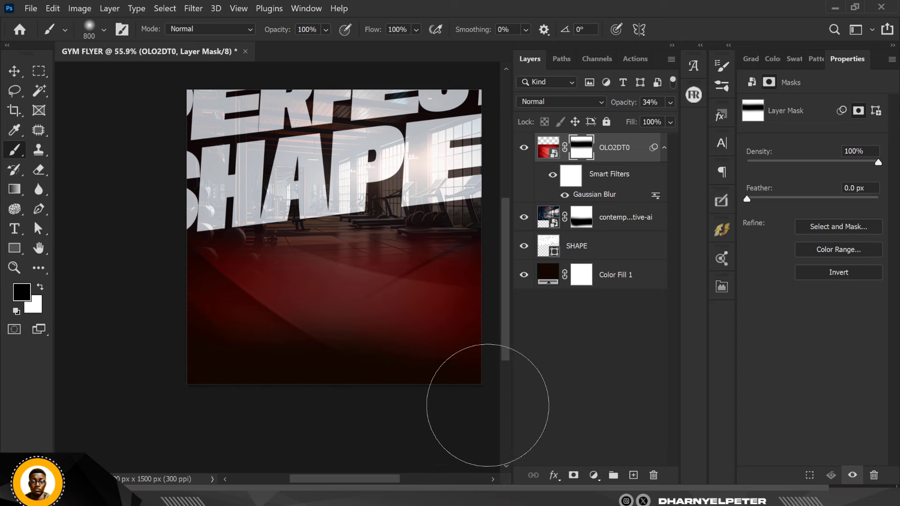
pyautogui.scroll(-3, 245, 405)
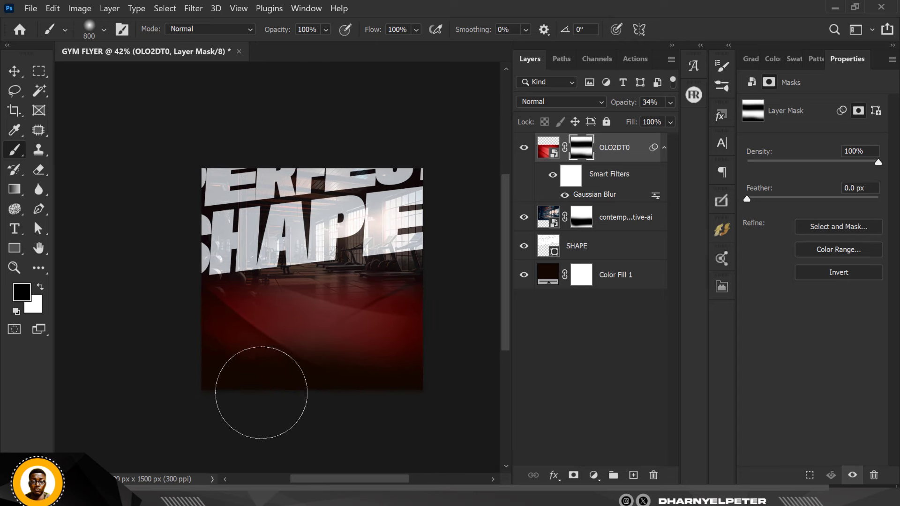
# Step: Shift the red abstract image 125 px to the right, aligning its edge with the canvas's left edge, and deselect the layer
pyautogui.click(14, 72)
pyautogui.press('ctrl')
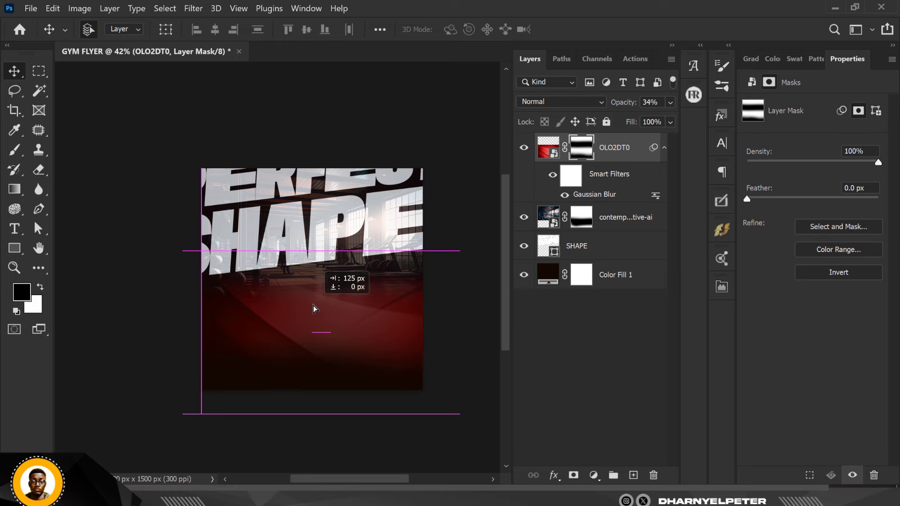
pyautogui.scroll(2, 296, 317)
pyautogui.scroll(-1, 295, 317)
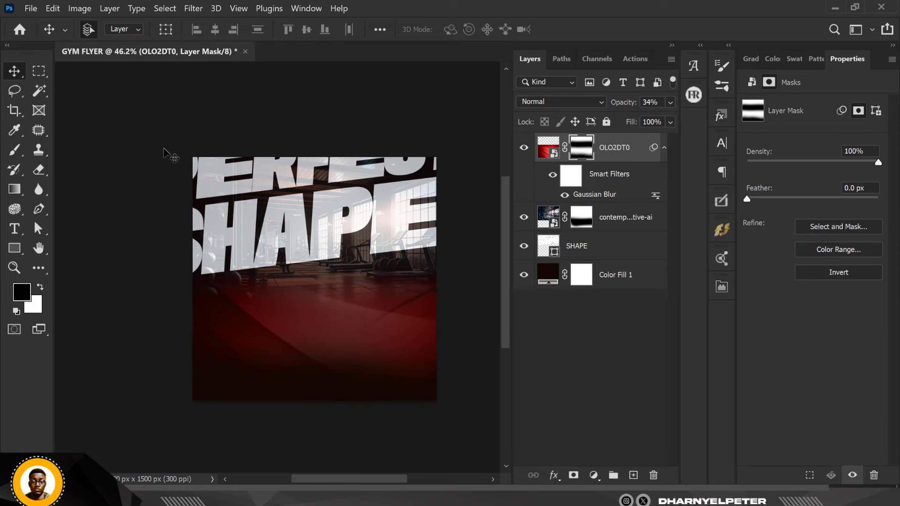
pyautogui.click(115, 174)
pyautogui.scroll(3, 114, 173)
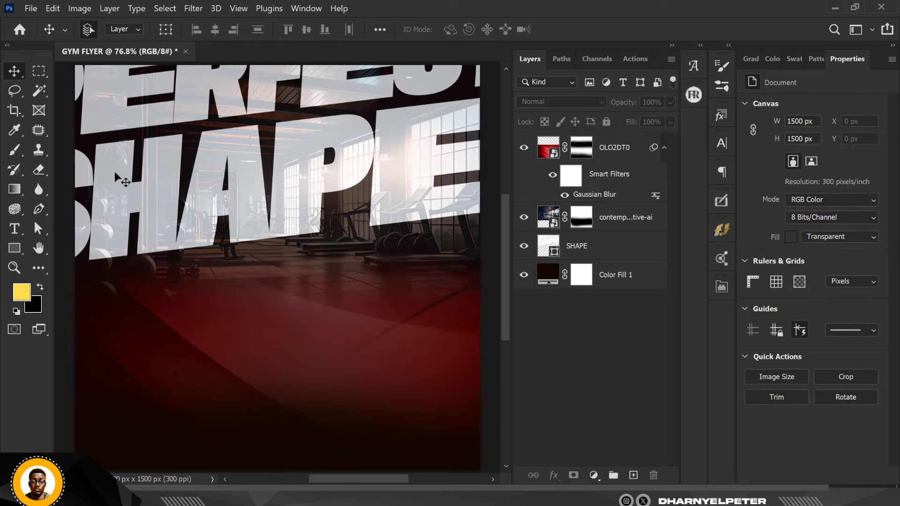
pyautogui.scroll(-1, 280, 274)
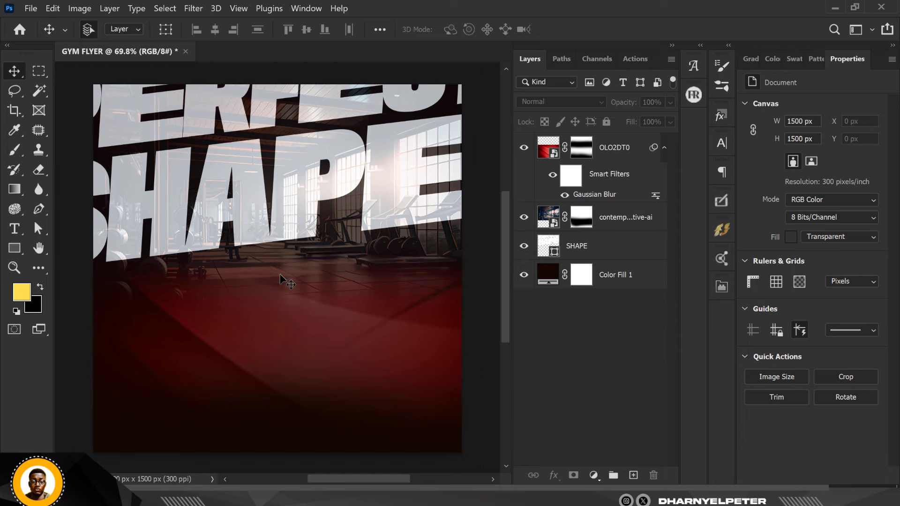
# Step: Place the fitness couple image pngwing.com above the red abstract layer, scaled to 187.36% and centred at X 750 px, Y 1000 px
pyautogui.click(626, 150)
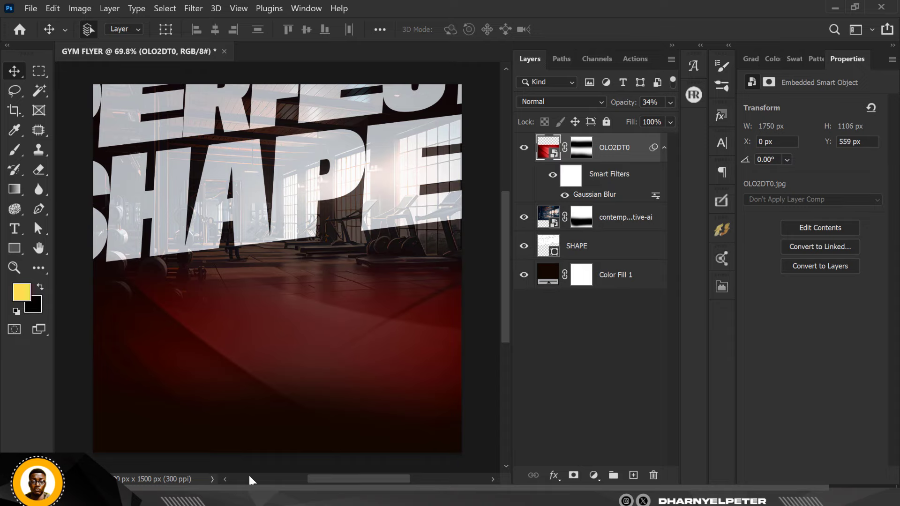
pyautogui.hotkey('alt', 'Tab')
pyautogui.click(390, 94)
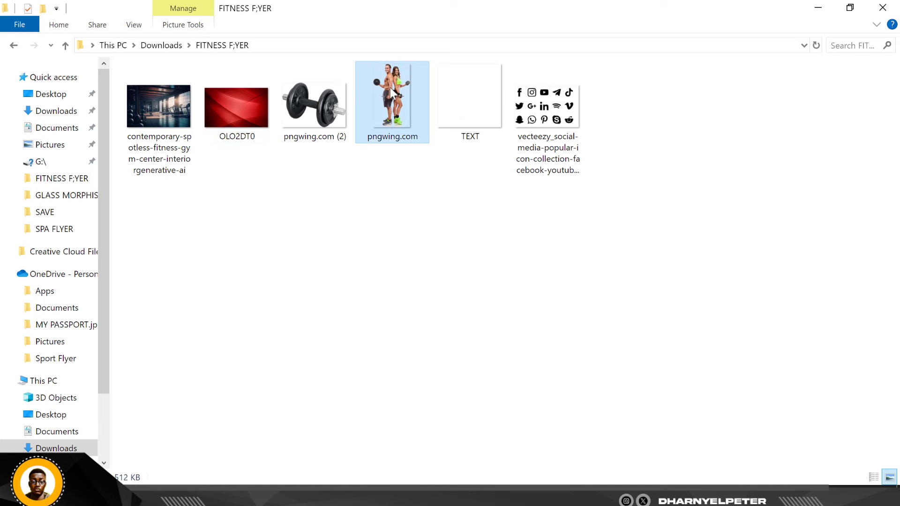
pyautogui.moveTo(393, 91); pyautogui.dragTo(266, 273)
pyautogui.scroll(-3, 282, 250)
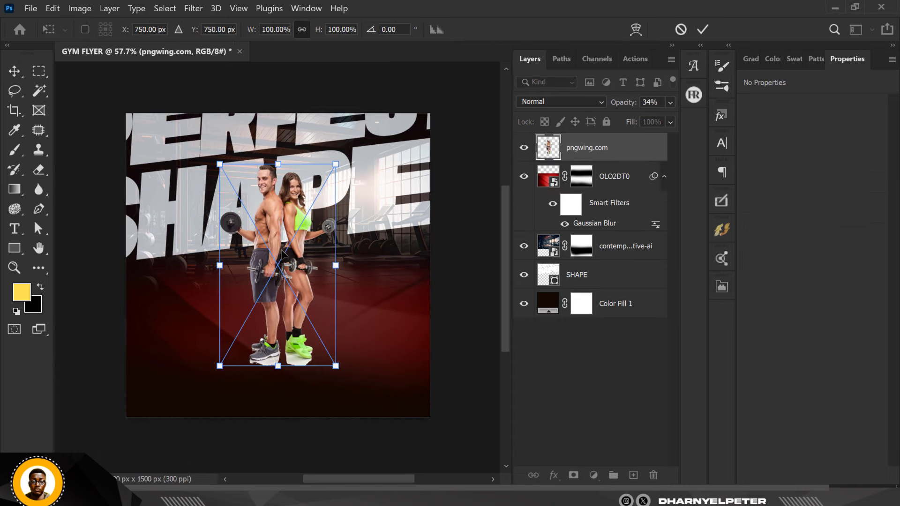
pyautogui.scroll(-1, 283, 253)
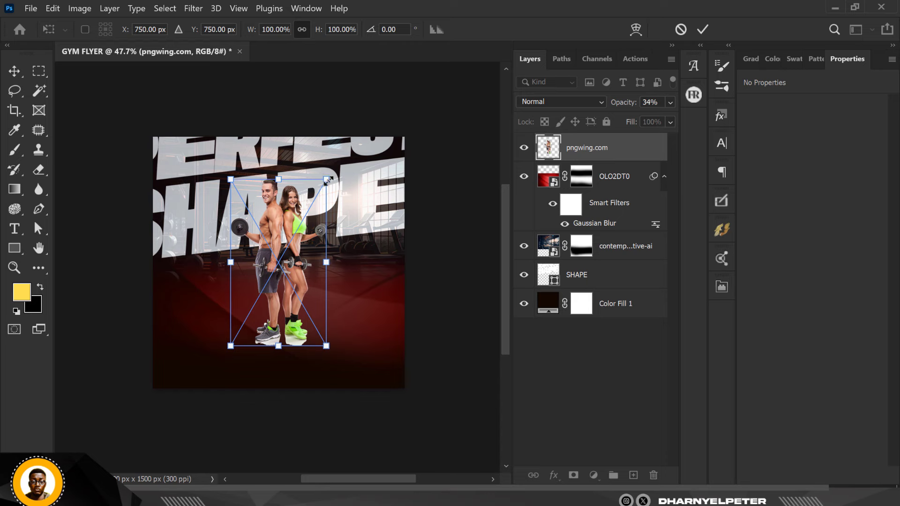
pyautogui.moveTo(327, 180); pyautogui.dragTo(383, 120)
pyautogui.moveTo(300, 216); pyautogui.dragTo(295, 260)
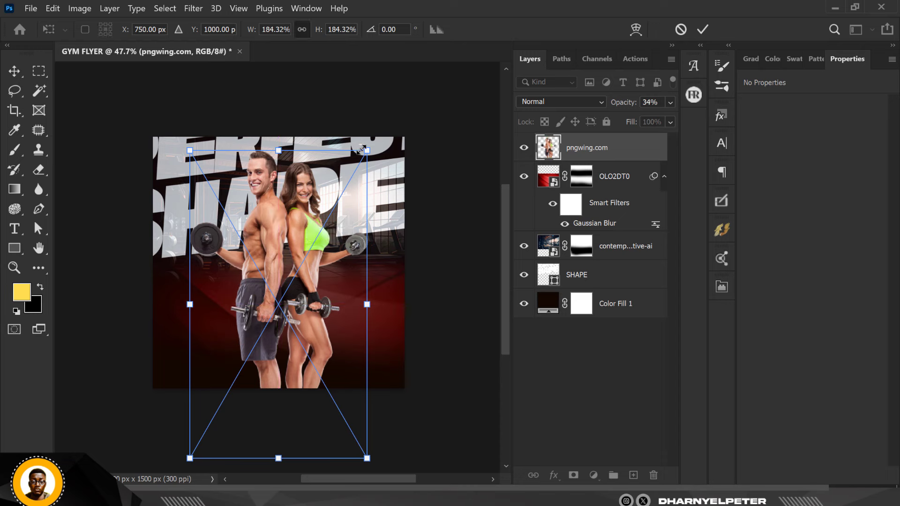
pyautogui.moveTo(362, 149); pyautogui.dragTo(365, 149)
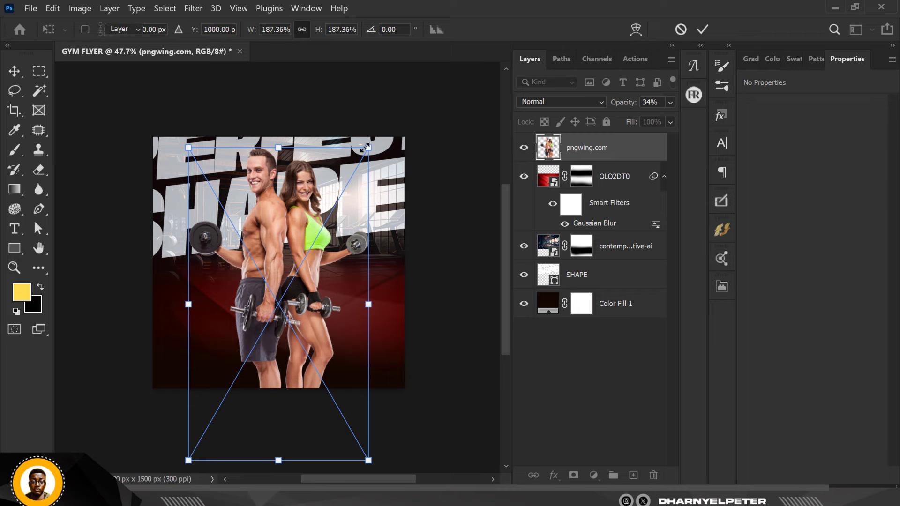
pyautogui.press('Return')
# Step: Add a layer mask to the fitness couple and fade out their legs with the soft black 800 px brush
pyautogui.scroll(5, 320, 242)
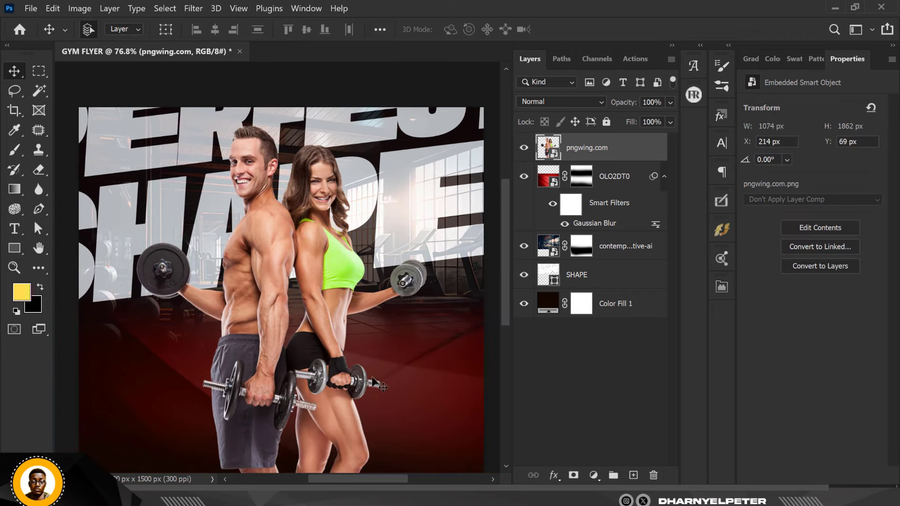
pyautogui.scroll(-3, 335, 287)
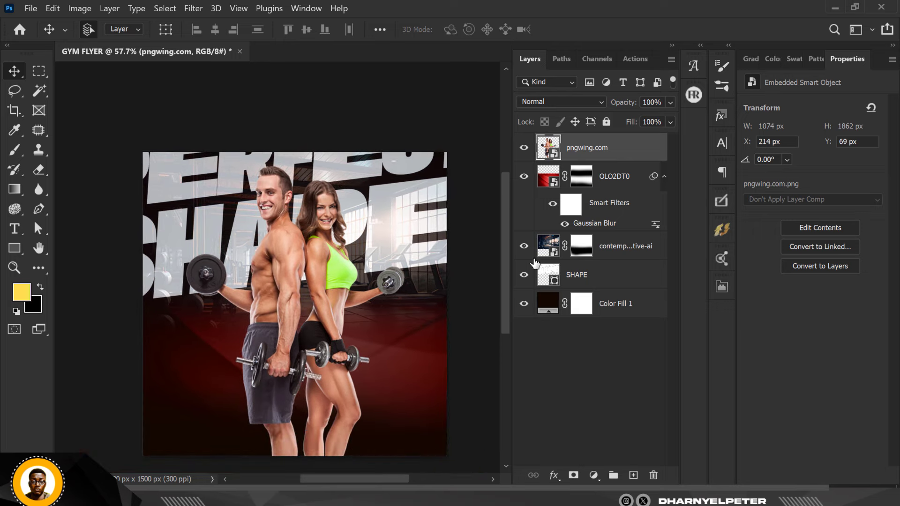
pyautogui.click(573, 475)
pyautogui.click(14, 150)
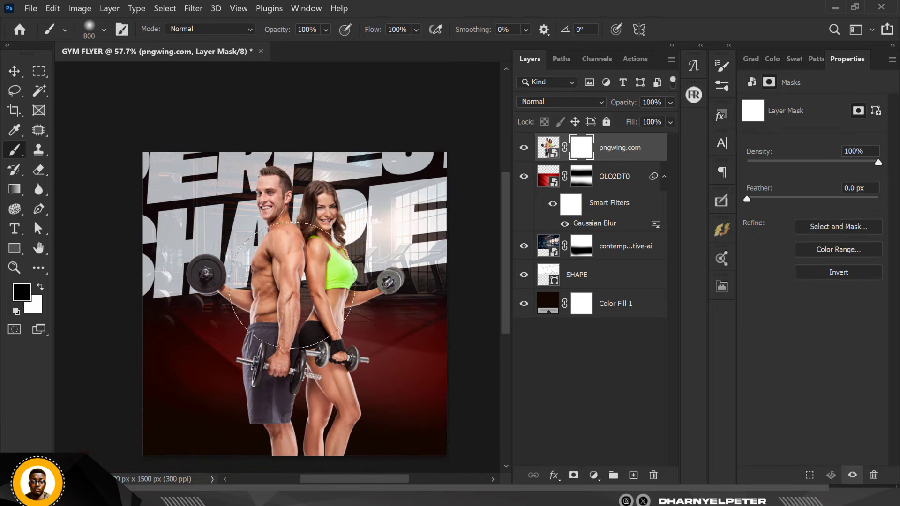
pyautogui.scroll(-2, 292, 285)
pyautogui.moveTo(261, 432)
pyautogui.mouseDown()
pyautogui.moveTo(291, 432)
pyautogui.moveTo(240, 384)
pyautogui.moveTo(256, 395)
pyautogui.moveTo(355, 412)
pyautogui.moveTo(275, 381)
pyautogui.moveTo(254, 386)
pyautogui.moveTo(335, 381)
pyautogui.moveTo(324, 388)
pyautogui.mouseUp()
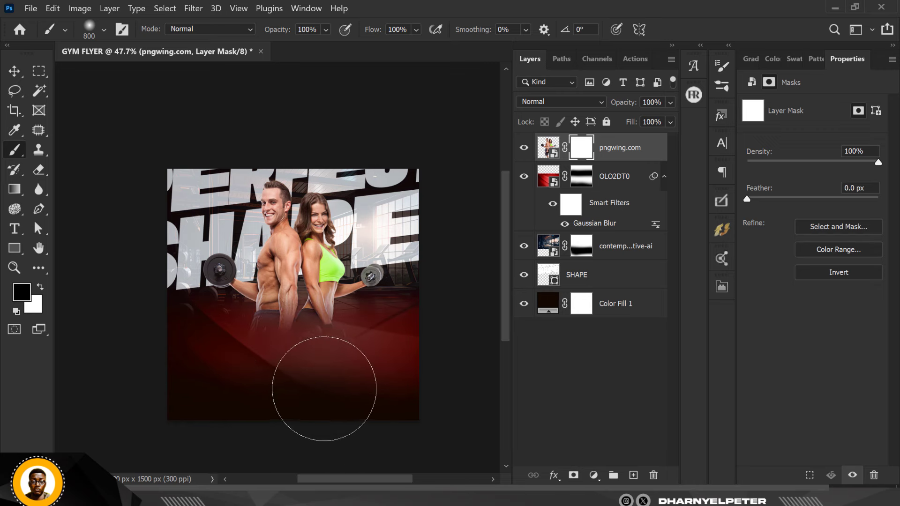
# Step: Refine the fade around the couple's waists on the layer mask with a 400 px black brush
pyautogui.press('[')
pyautogui.press('[')
pyautogui.press('[')
pyautogui.press('[')
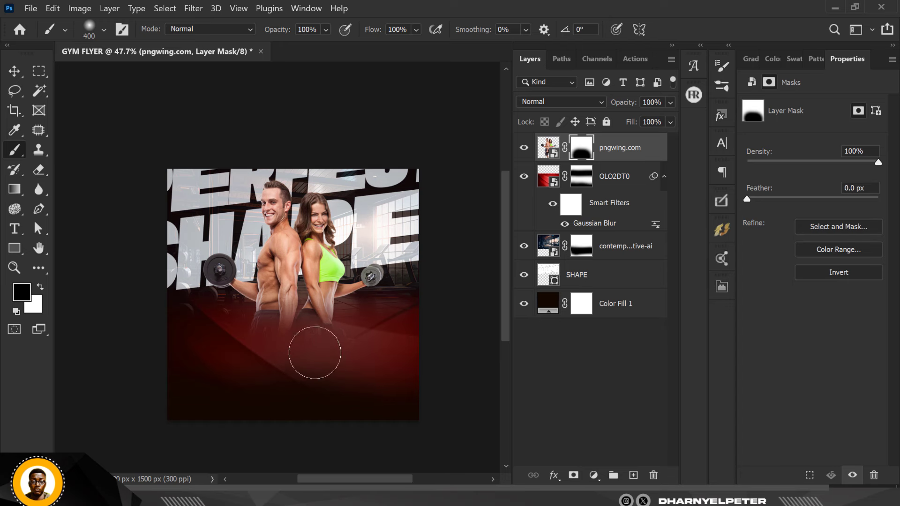
pyautogui.moveTo(314, 352)
pyautogui.mouseDown()
pyautogui.moveTo(242, 337)
pyautogui.moveTo(267, 367)
pyautogui.moveTo(248, 336)
pyautogui.moveTo(285, 357)
pyautogui.moveTo(348, 361)
pyautogui.mouseUp()
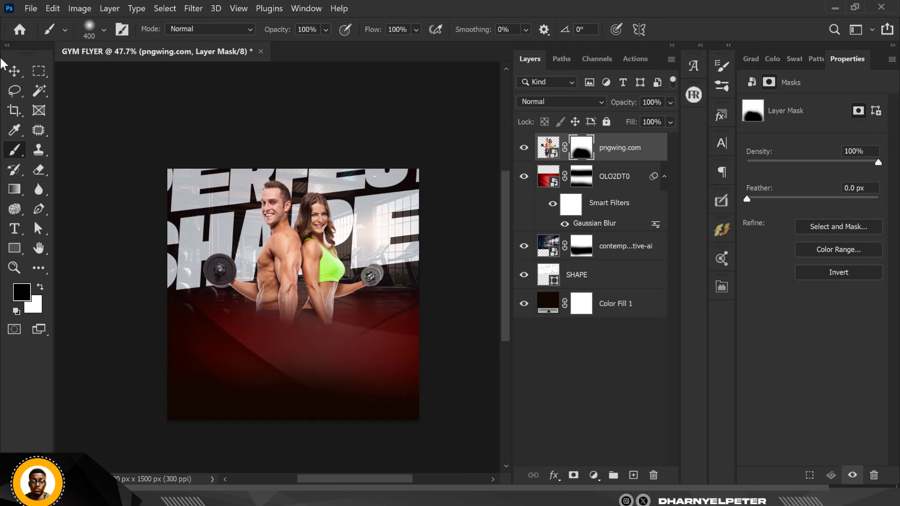
# Step: Enlarge the fitness couple to 104.89% and move them down to a centre position of Y 1112 px
pyautogui.click(14, 71)
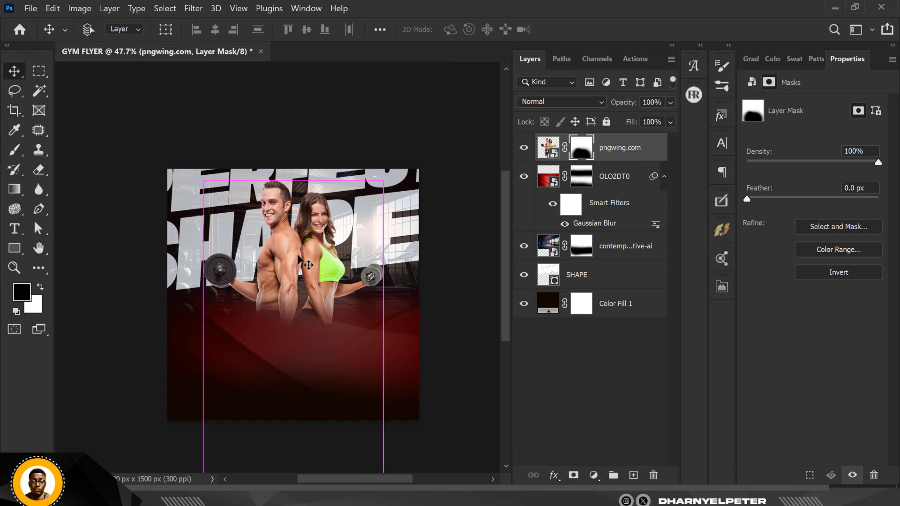
pyautogui.hotkey('ctrl', '2')
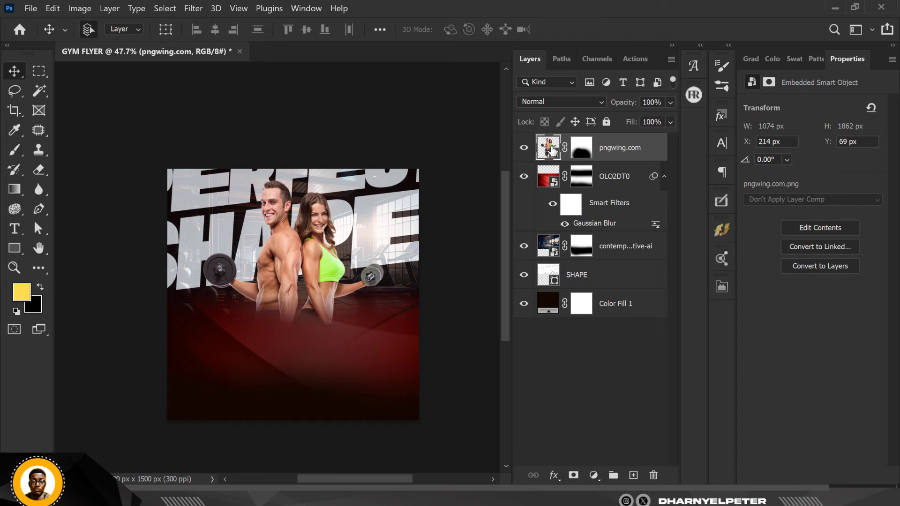
pyautogui.hotkey('ctrl', 't')
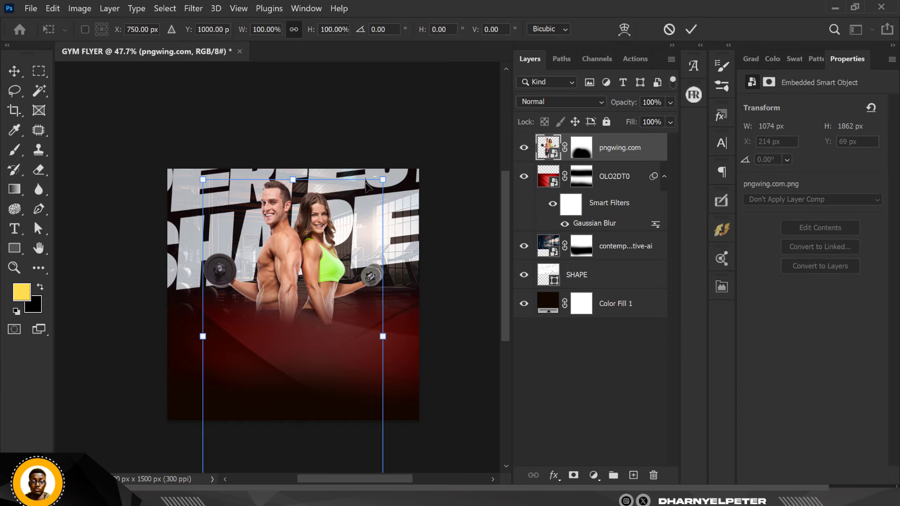
pyautogui.moveTo(381, 178); pyautogui.dragTo(387, 176)
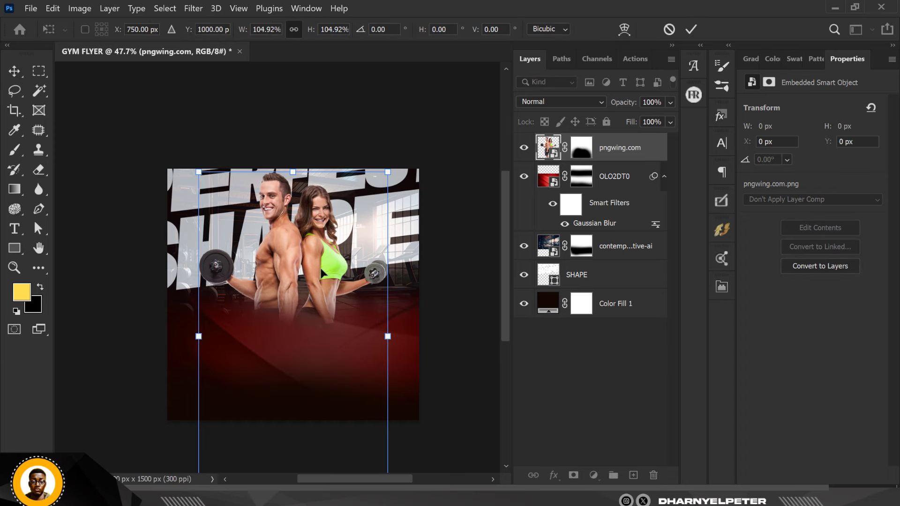
pyautogui.moveTo(319, 268); pyautogui.dragTo(318, 283)
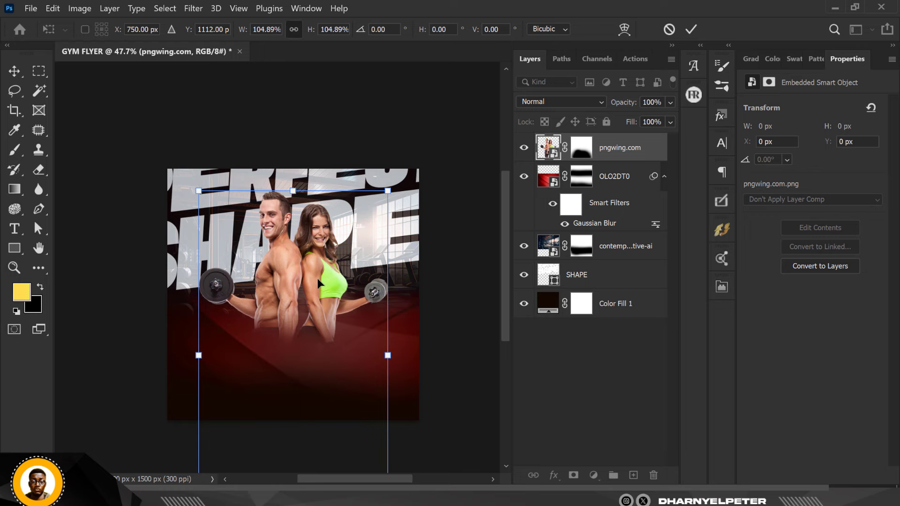
pyautogui.press('Return')
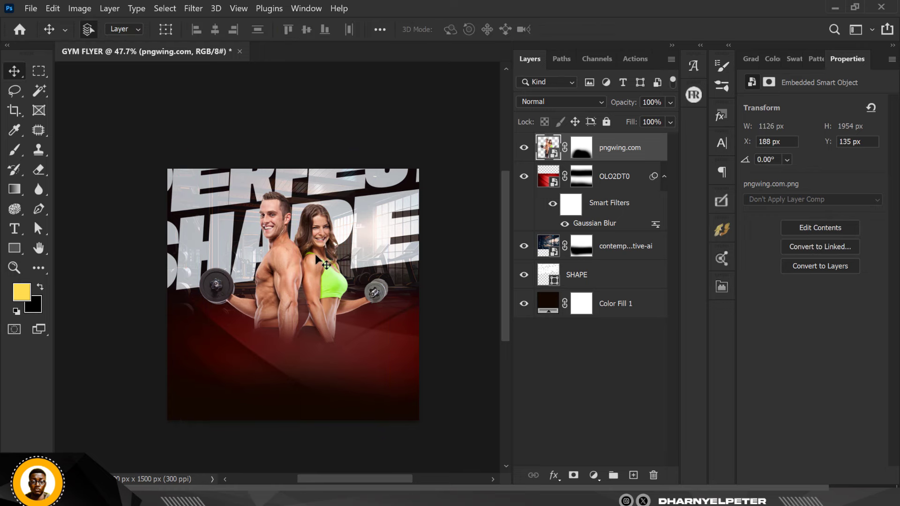
pyautogui.scroll(5, 315, 254)
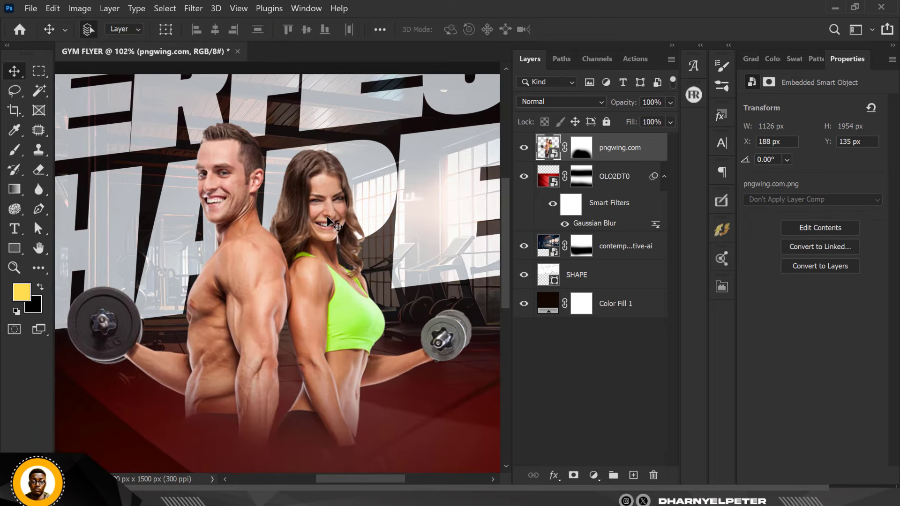
# Step: Start a Camera Raw filter on the fitness couple with Contrast +35, Highlights -55, Shadows +29 and Texture +100, and slightly adjust Clarity
pyautogui.click(193, 8)
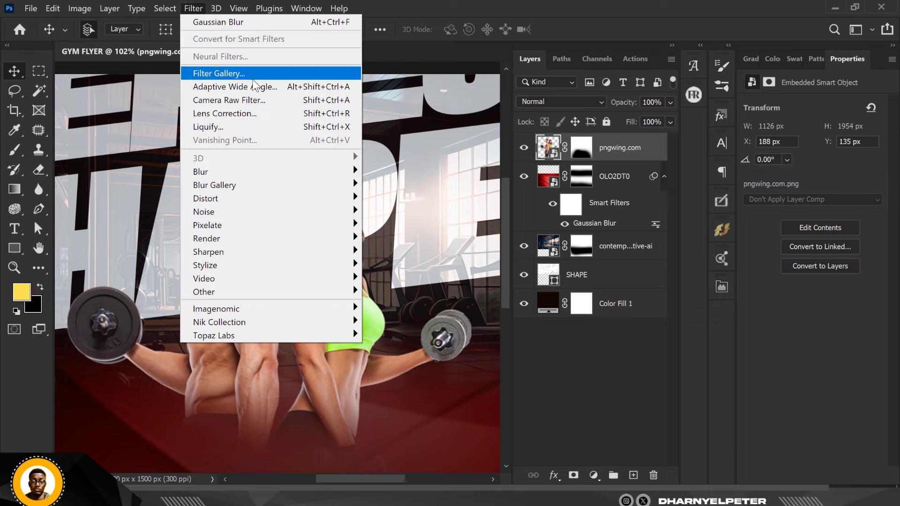
pyautogui.click(257, 101)
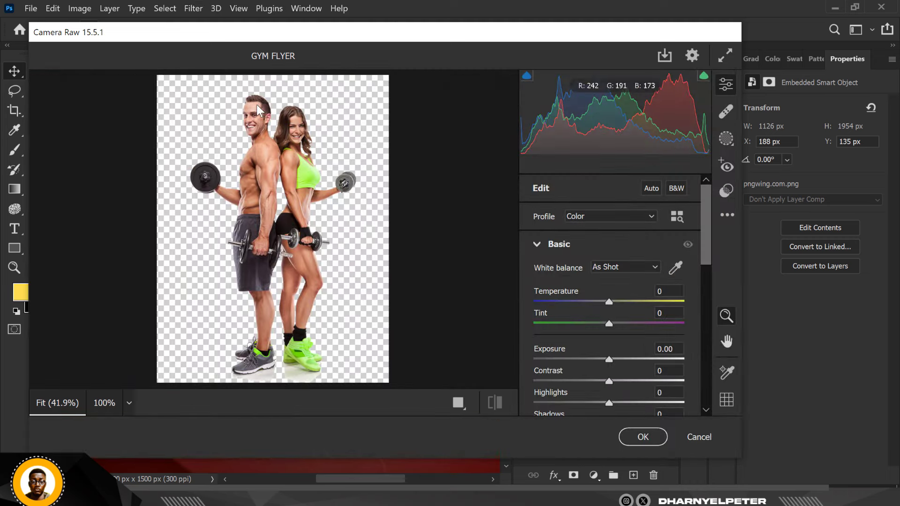
pyautogui.scroll(-3, 619, 359)
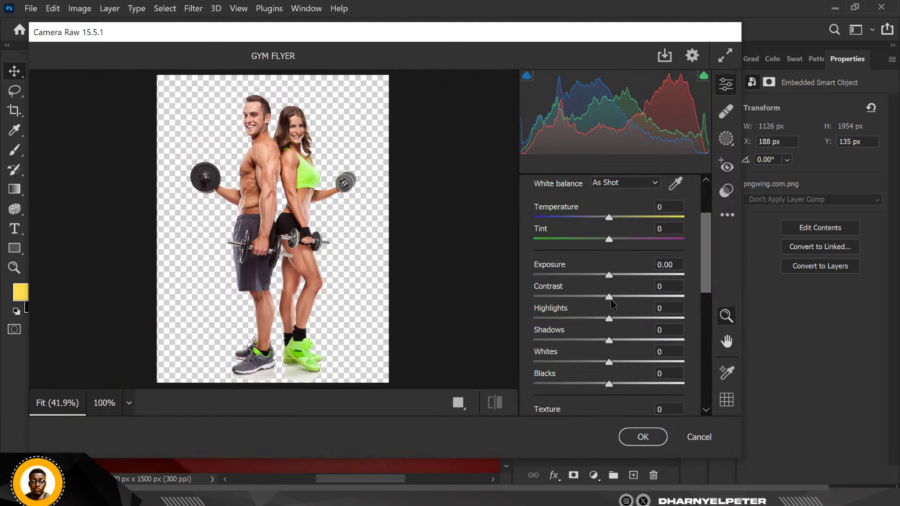
pyautogui.moveTo(608, 297); pyautogui.dragTo(567, 317)
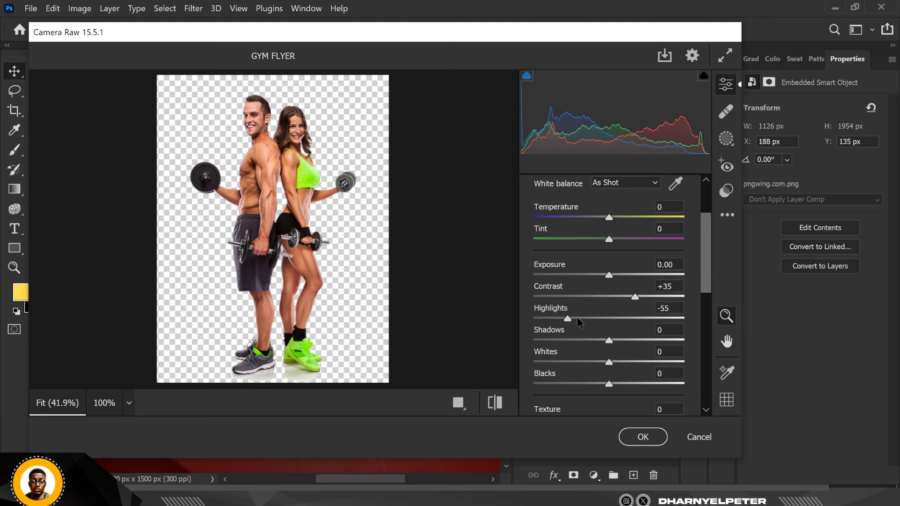
pyautogui.moveTo(623, 343); pyautogui.dragTo(688, 338)
pyautogui.scroll(-2, 625, 348)
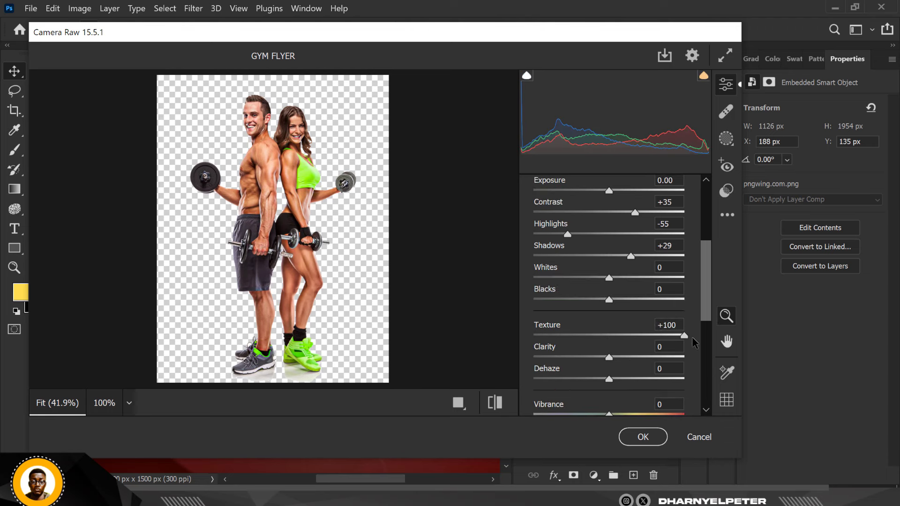
pyautogui.moveTo(610, 360); pyautogui.dragTo(613, 361)
# Step: Set the Camera Raw detail to Sharpening 18 and Noise Reduction 6, and apply the filter to the couple
pyautogui.scroll(-5, 564, 311)
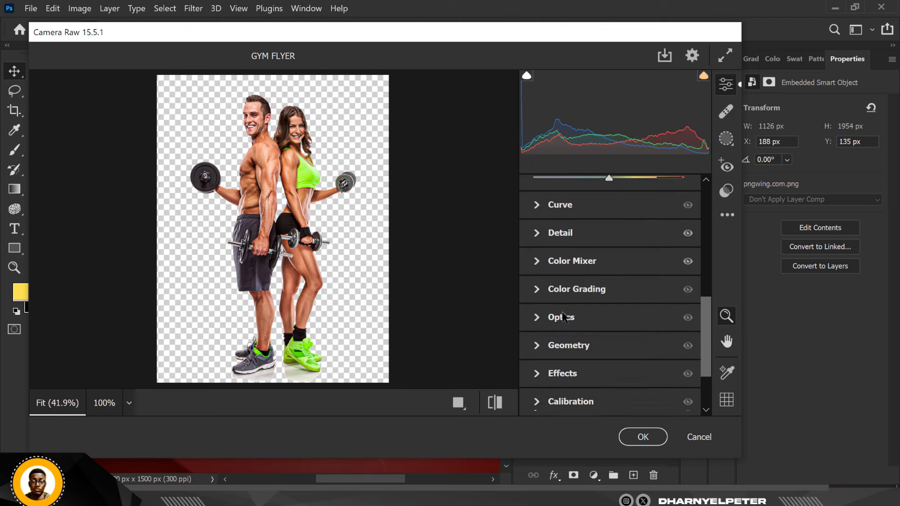
pyautogui.click(538, 235)
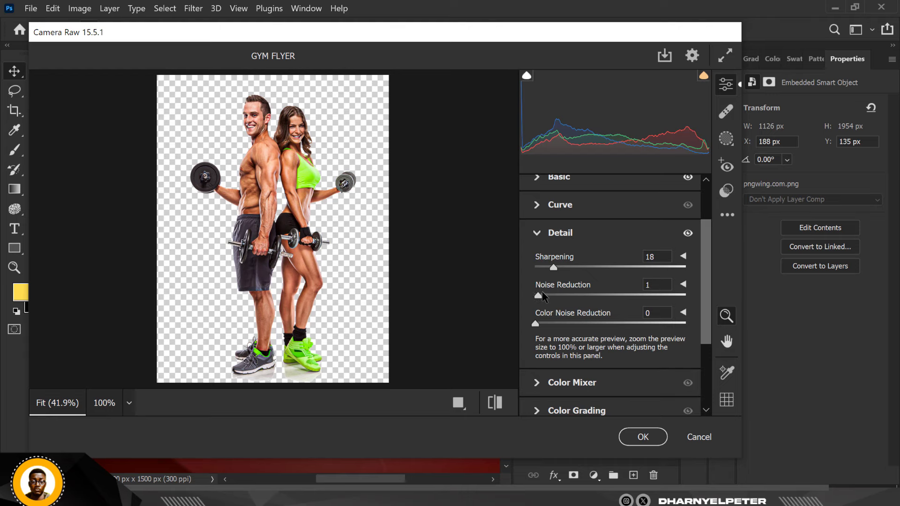
pyautogui.moveTo(541, 293); pyautogui.dragTo(545, 295)
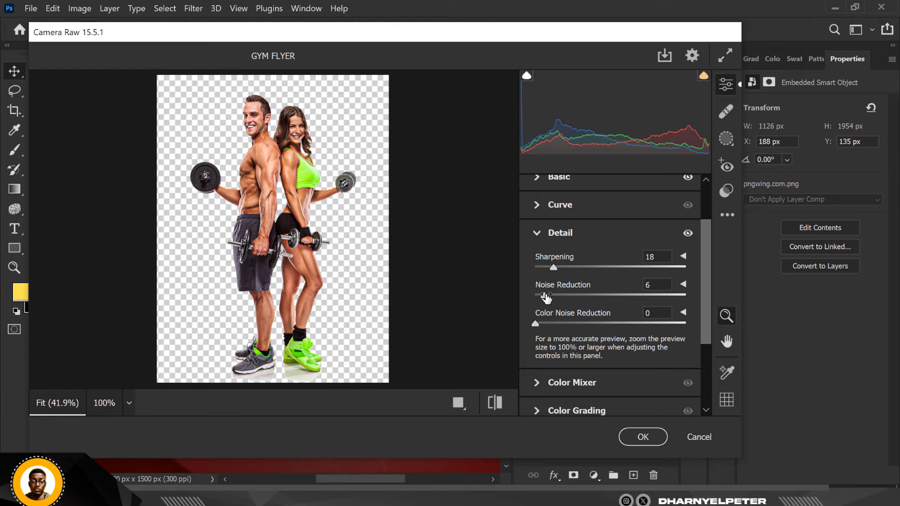
pyautogui.click(652, 441)
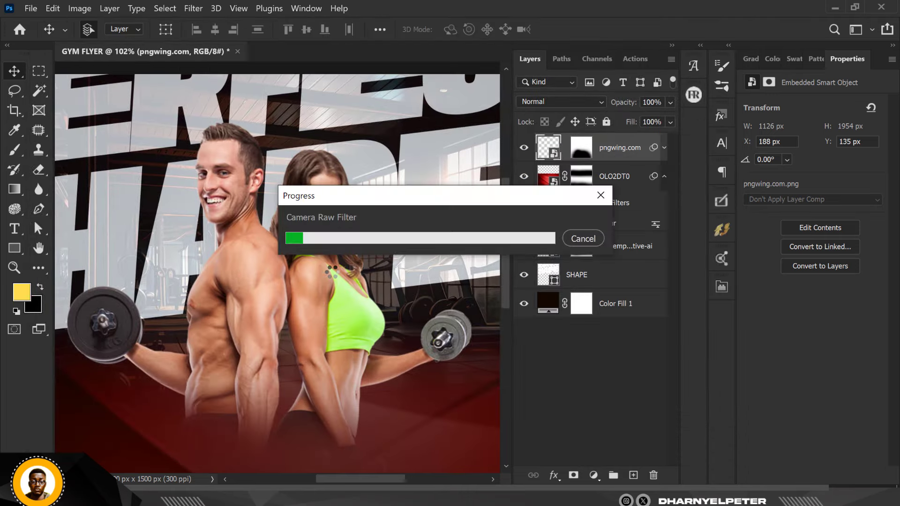
# Step: Examine the filtered fitness couple against the whole flyer and up close
pyautogui.scroll(-1, 325, 183)
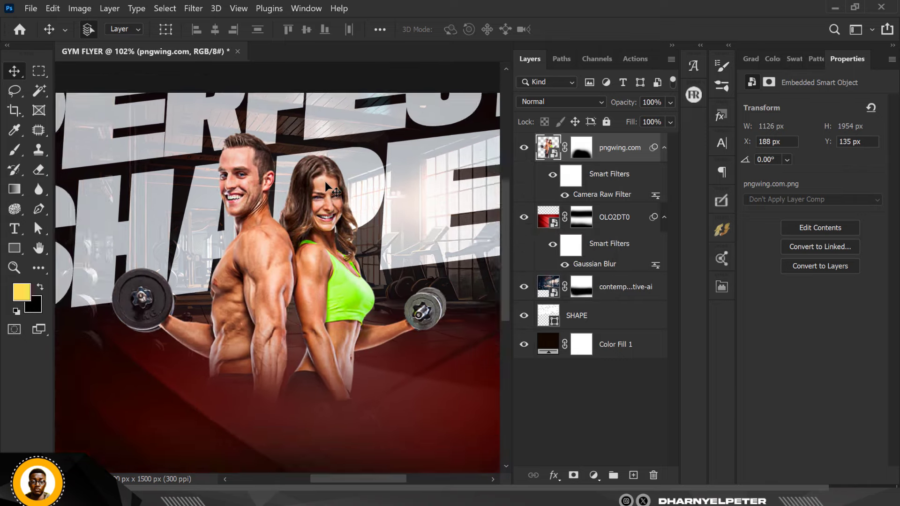
pyautogui.scroll(-3, 324, 180)
pyautogui.scroll(2, 328, 224)
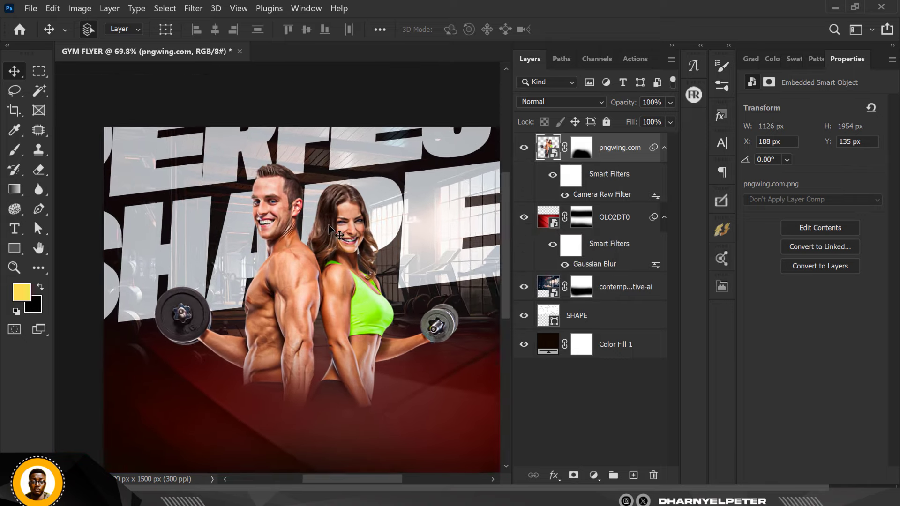
pyautogui.scroll(1, 328, 224)
pyautogui.scroll(-2, 304, 226)
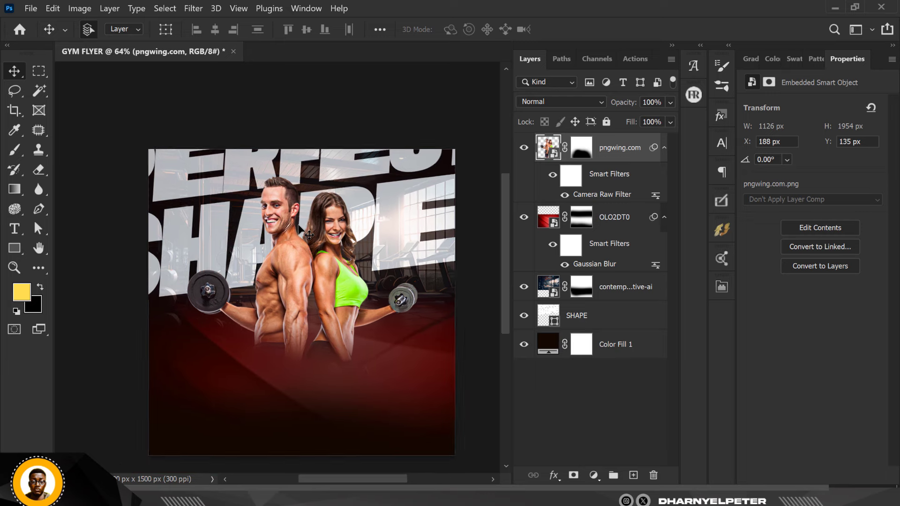
pyautogui.scroll(-3, 300, 228)
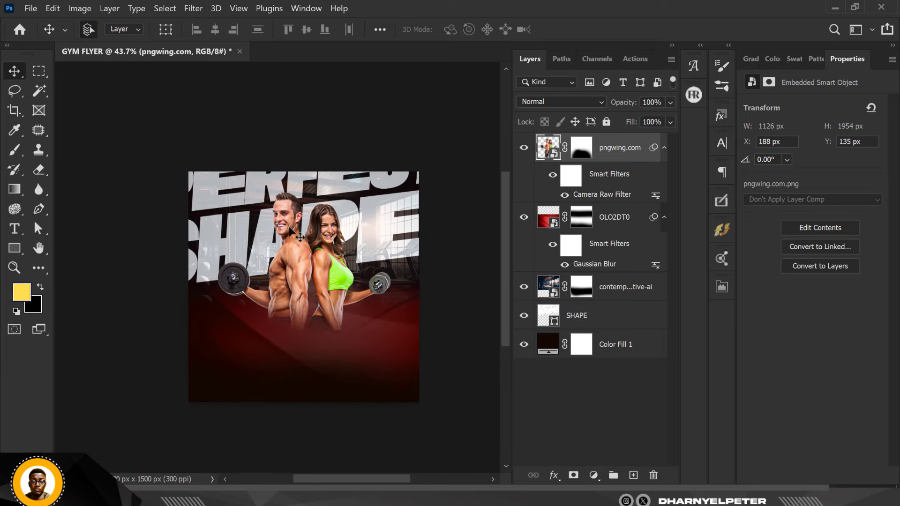
pyautogui.scroll(2, 295, 234)
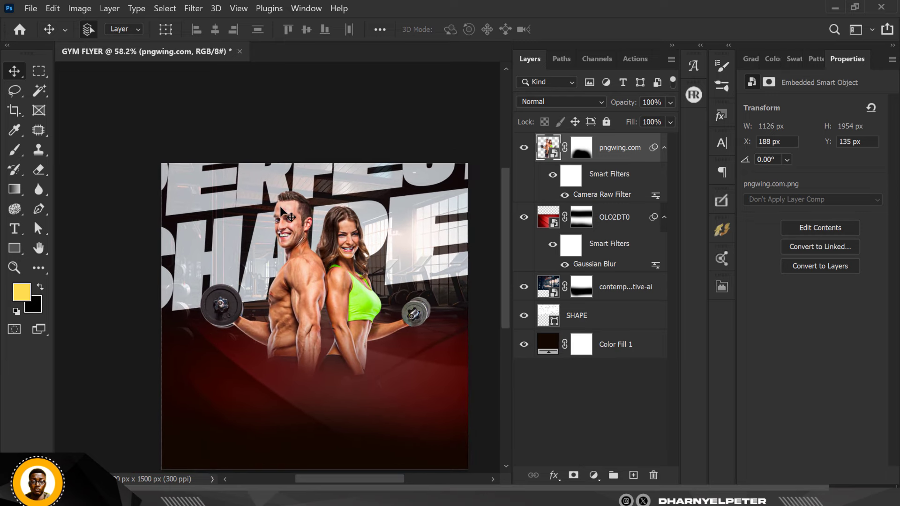
pyautogui.scroll(1, 382, 275)
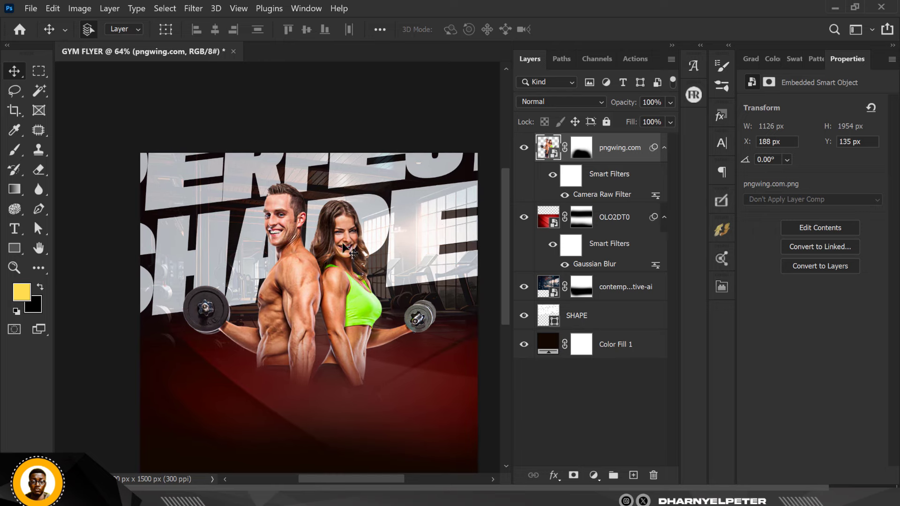
# Step: Add a Hue/Saturation adjustment layer above the fitness couple and clip it to the pngwing.com layer
pyautogui.scroll(8, 359, 292)
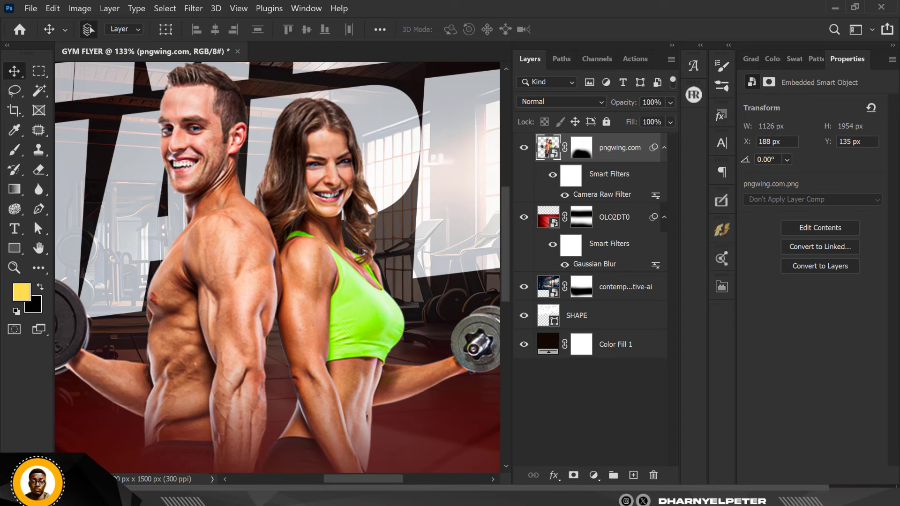
pyautogui.click(592, 475)
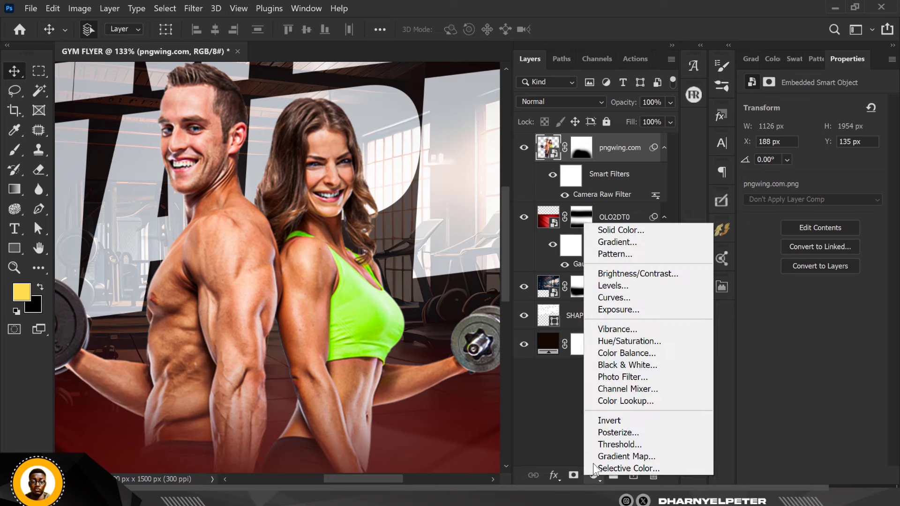
pyautogui.click(641, 341)
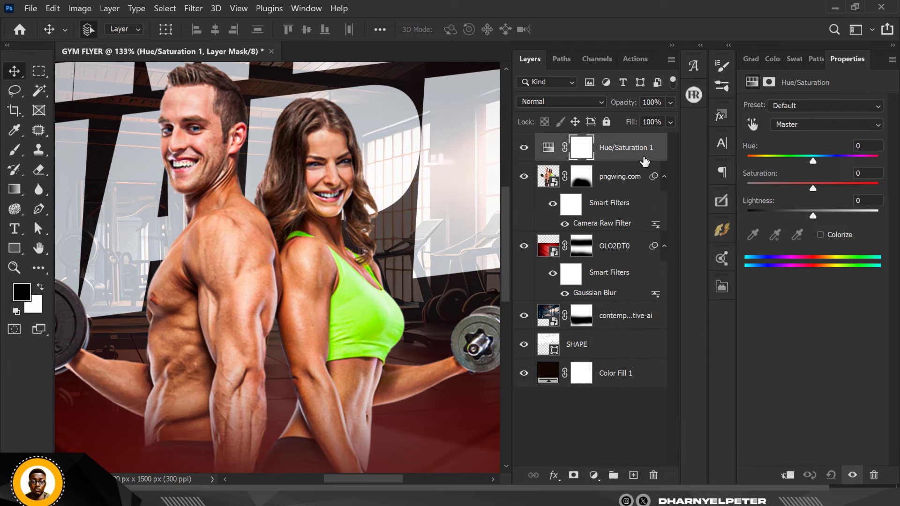
pyautogui.rightClick(648, 162)
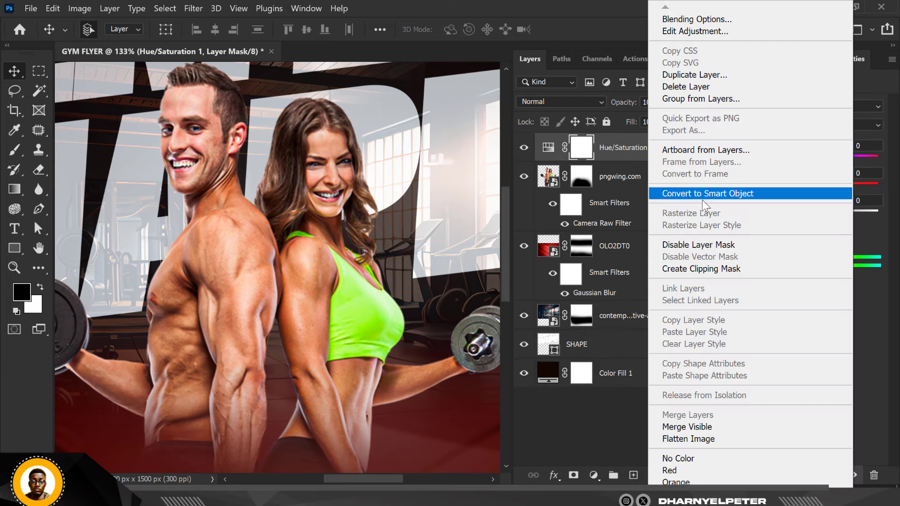
pyautogui.click(701, 266)
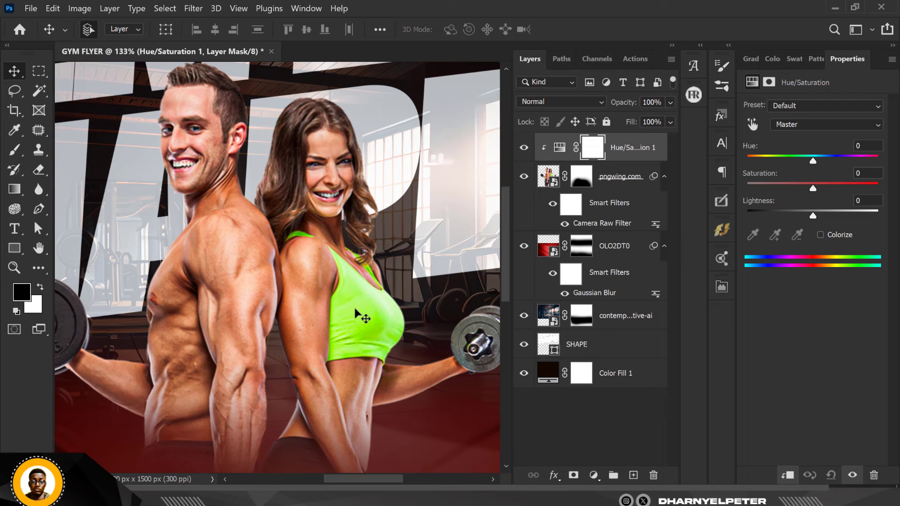
# Step: Sample the woman's green top as the Yellows range, set its hue to -83, and shift the affected range to 30°/60° – 90°/119°
pyautogui.click(752, 124)
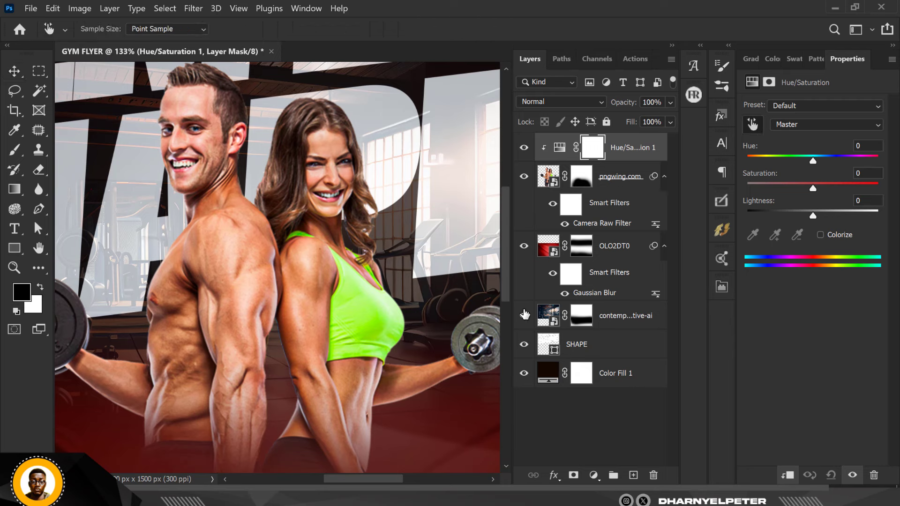
pyautogui.click(378, 306)
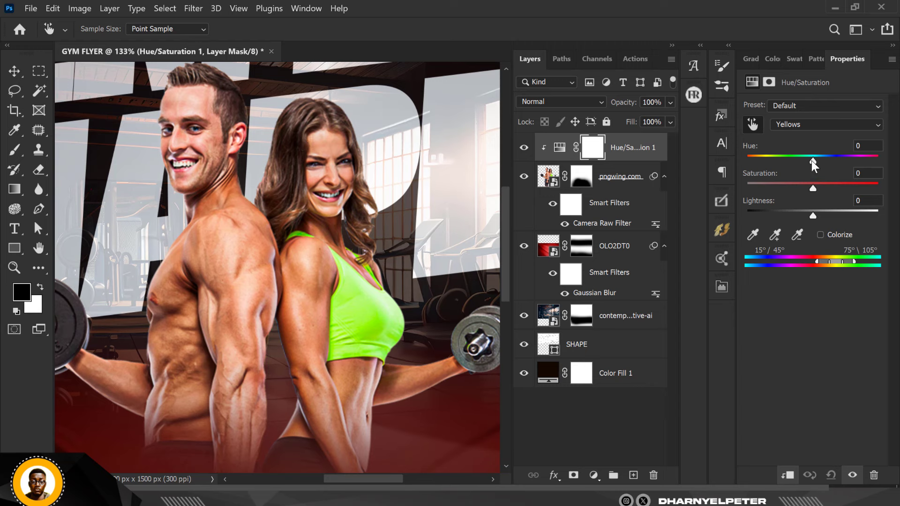
pyautogui.moveTo(810, 161); pyautogui.dragTo(773, 161)
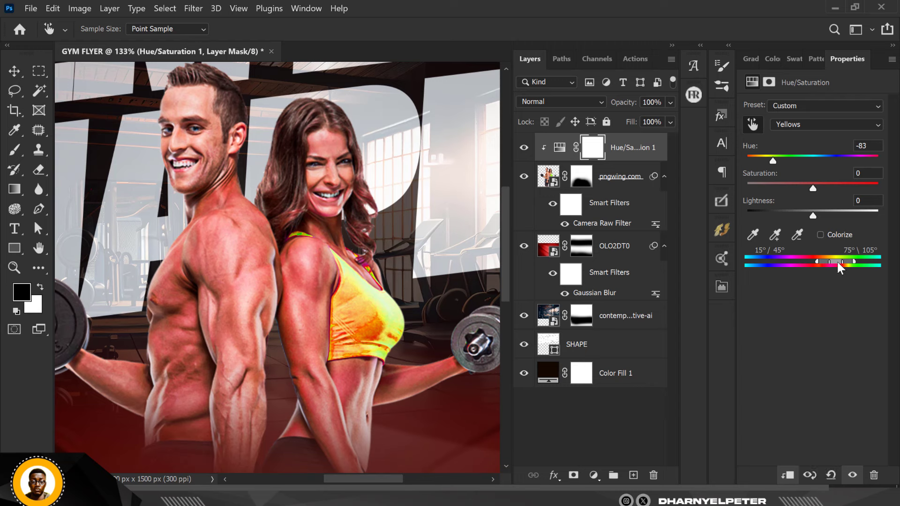
pyautogui.moveTo(837, 261); pyautogui.dragTo(842, 260)
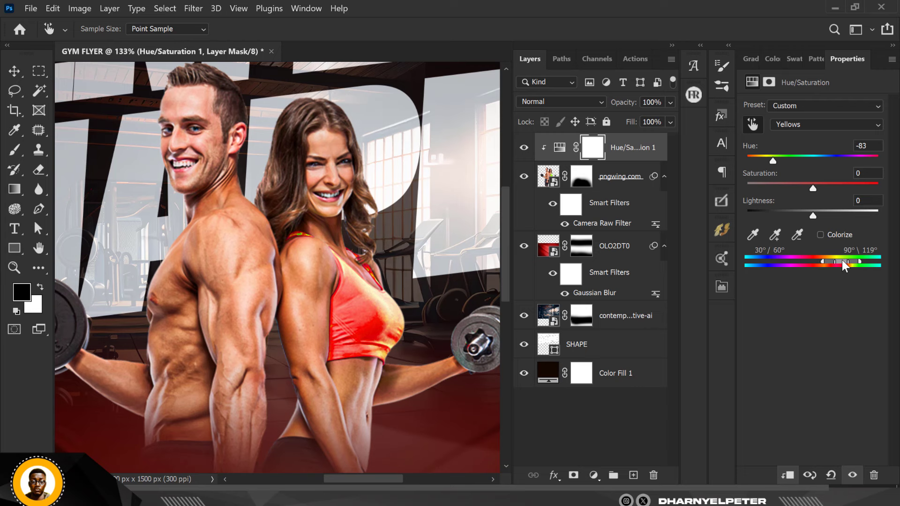
# Step: Recolour the woman's top with Yellows Hue -46 and Lightness +18, and compare the flyer with and without the adjustment
pyautogui.moveTo(773, 162); pyautogui.dragTo(783, 162)
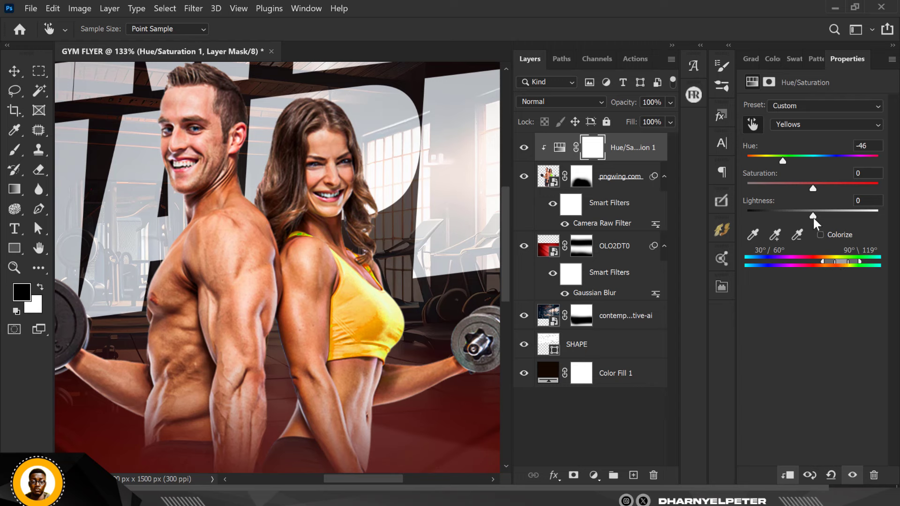
pyautogui.moveTo(813, 215); pyautogui.dragTo(825, 213)
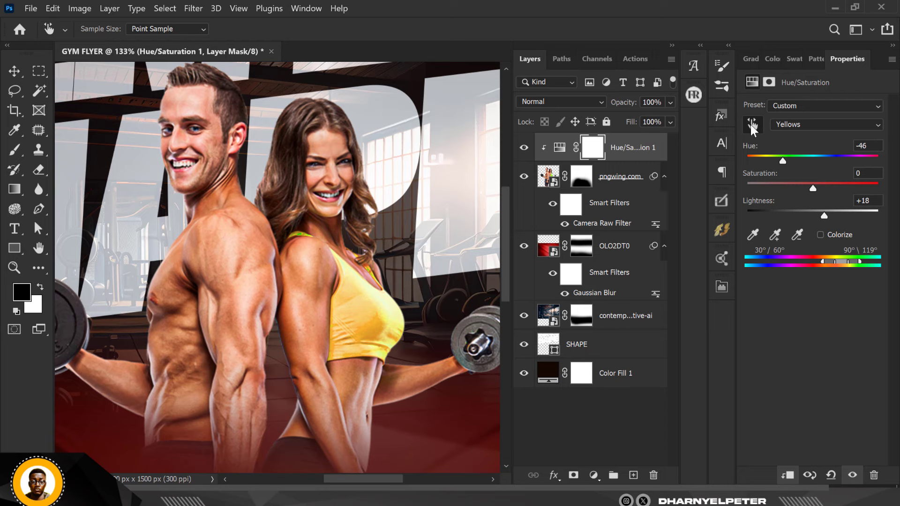
pyautogui.scroll(-6, 308, 261)
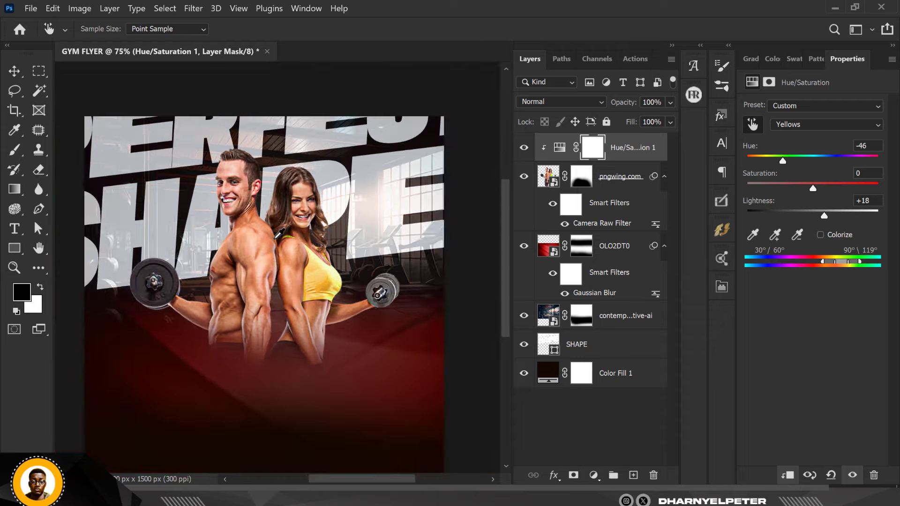
pyautogui.scroll(2, 280, 233)
pyautogui.click(524, 147)
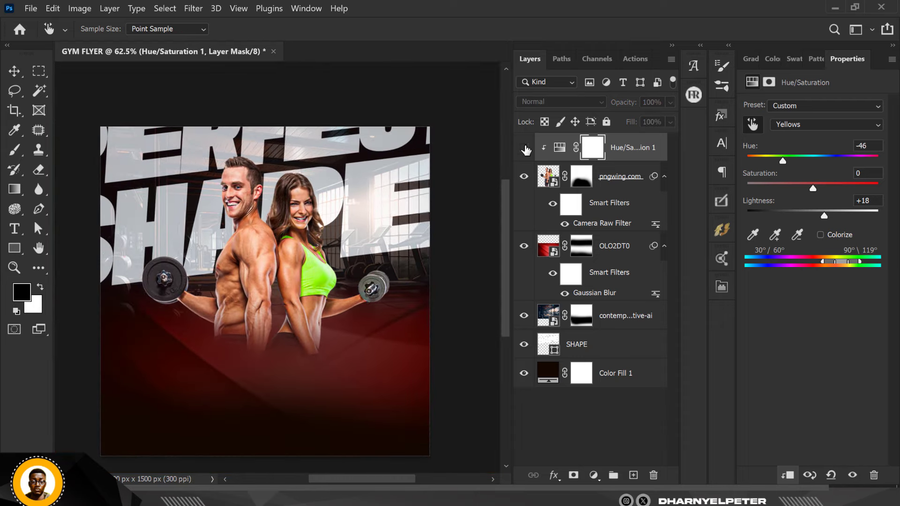
pyautogui.click(524, 147)
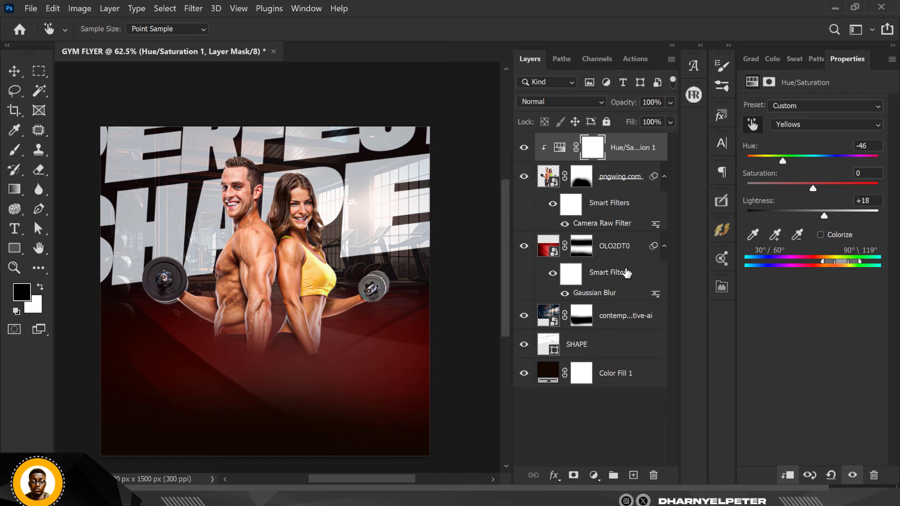
# Step: Add a Vibrance adjustment layer clipped to the fitness couple with Saturation +17, and check the flyer
pyautogui.click(593, 475)
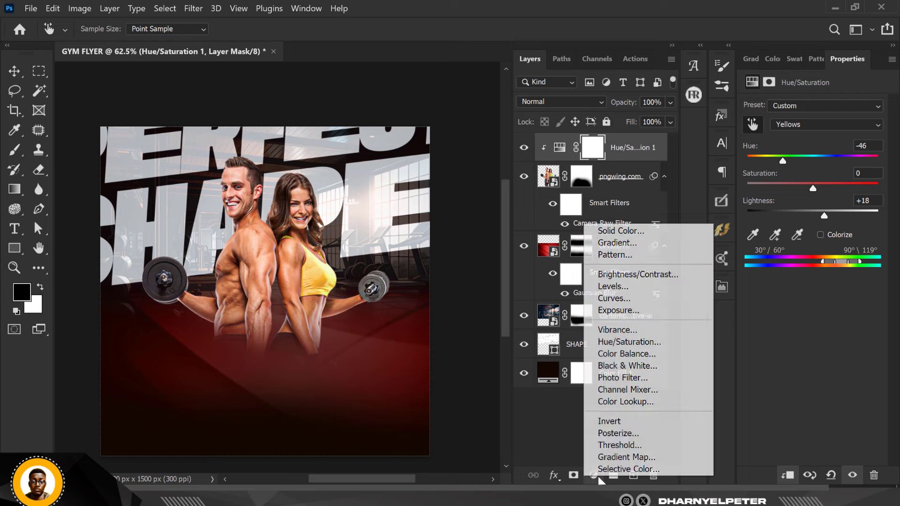
pyautogui.click(633, 330)
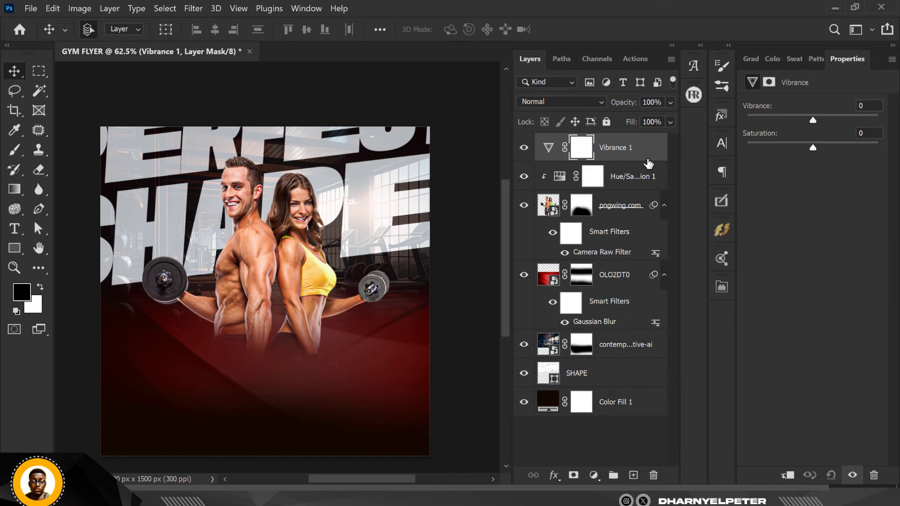
pyautogui.rightClick(649, 158)
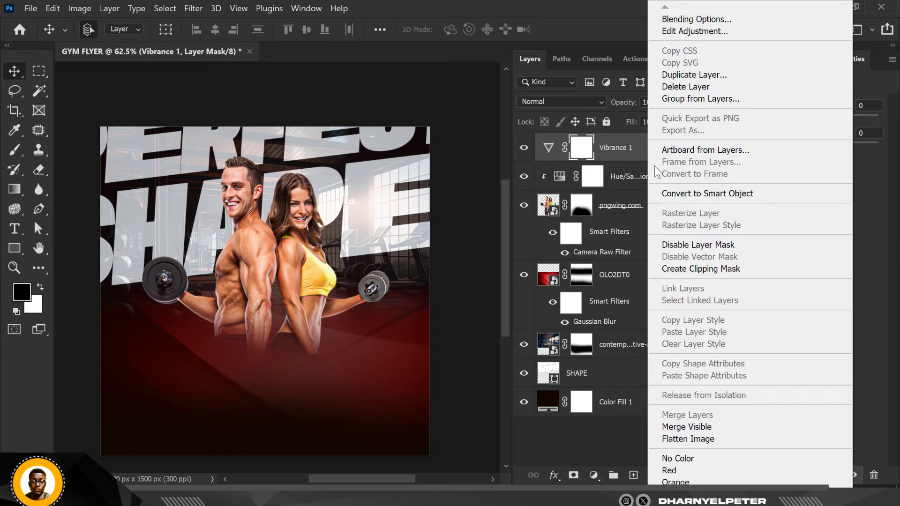
pyautogui.click(706, 270)
pyautogui.moveTo(813, 147)
pyautogui.mouseDown()
pyautogui.moveTo(831, 145)
pyautogui.moveTo(822, 148)
pyautogui.mouseUp()
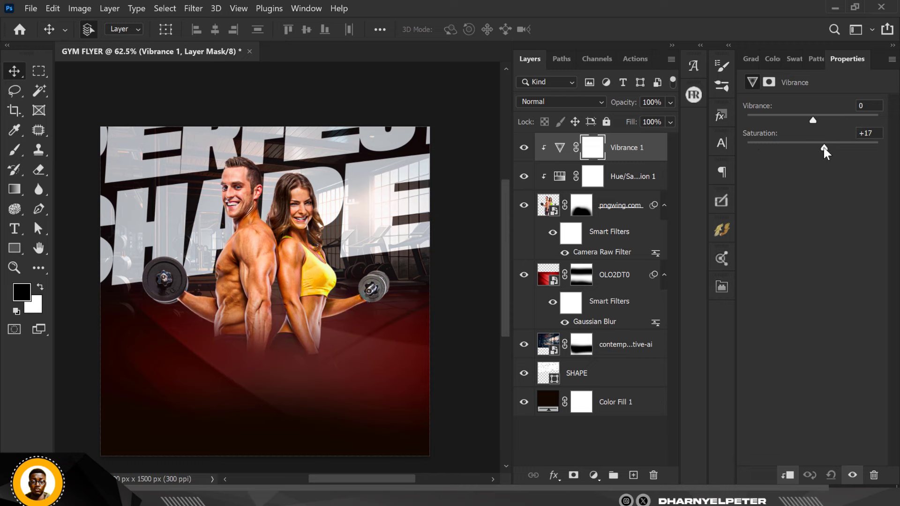
pyautogui.scroll(-2, 386, 262)
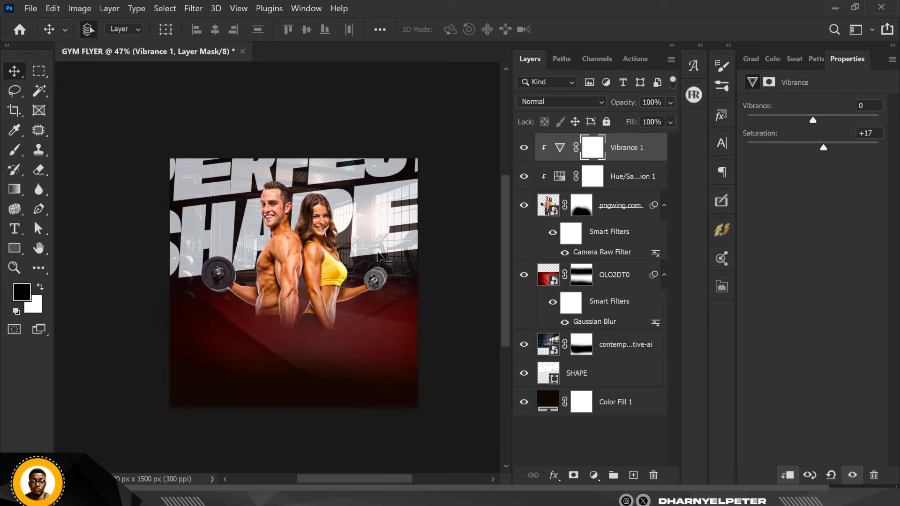
pyautogui.scroll(4, 356, 220)
pyautogui.scroll(1, 340, 203)
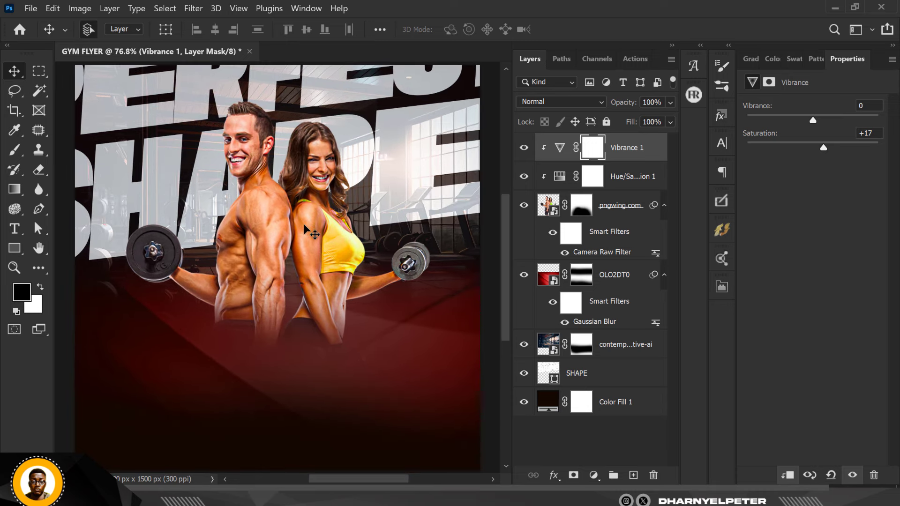
# Step: Place the dumbbell image pngwing.com (2) from the FITNESS F;YER folder into the flyer as a new top layer
pyautogui.scroll(-2, 304, 227)
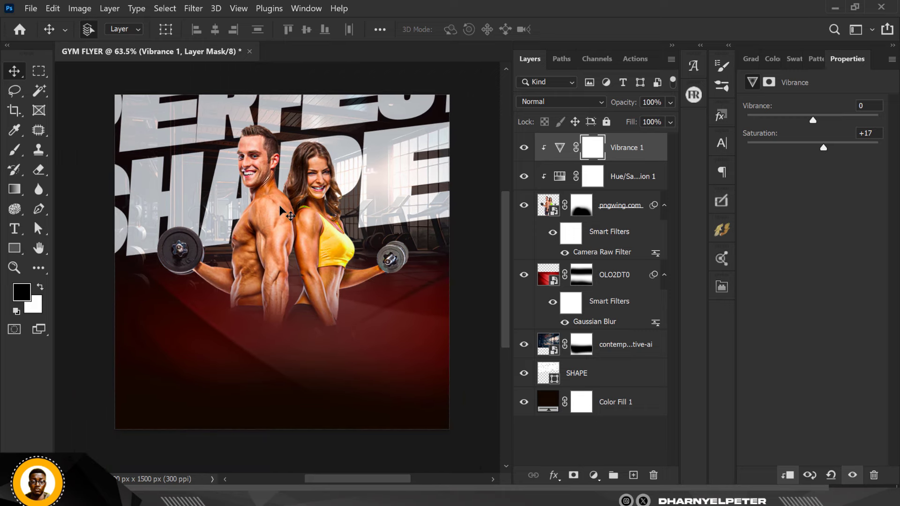
pyautogui.scroll(1, 279, 206)
pyautogui.scroll(-1, 278, 167)
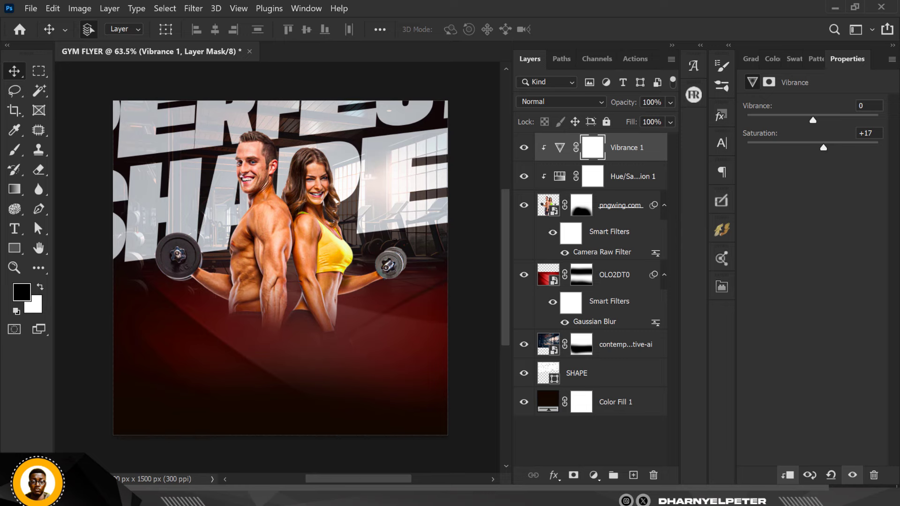
pyautogui.hotkey('alt', 'Tab')
pyautogui.click(316, 95)
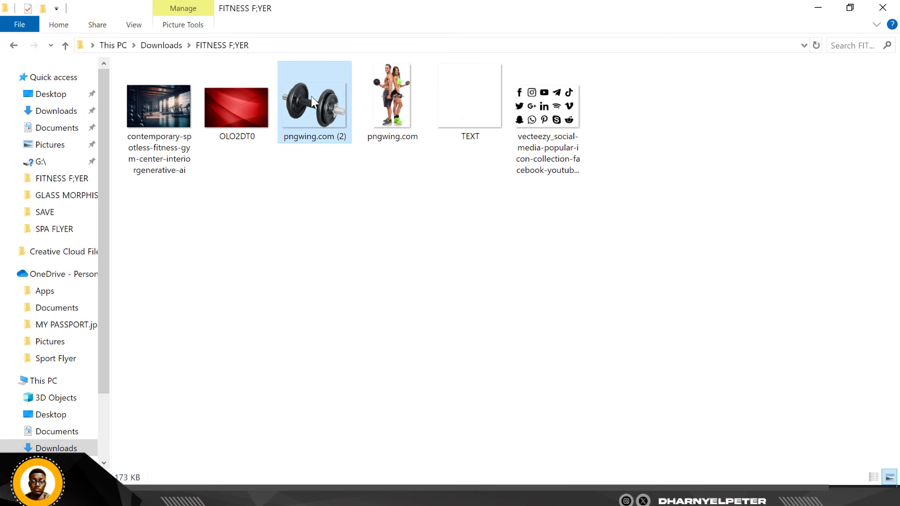
pyautogui.moveTo(311, 97); pyautogui.dragTo(289, 395)
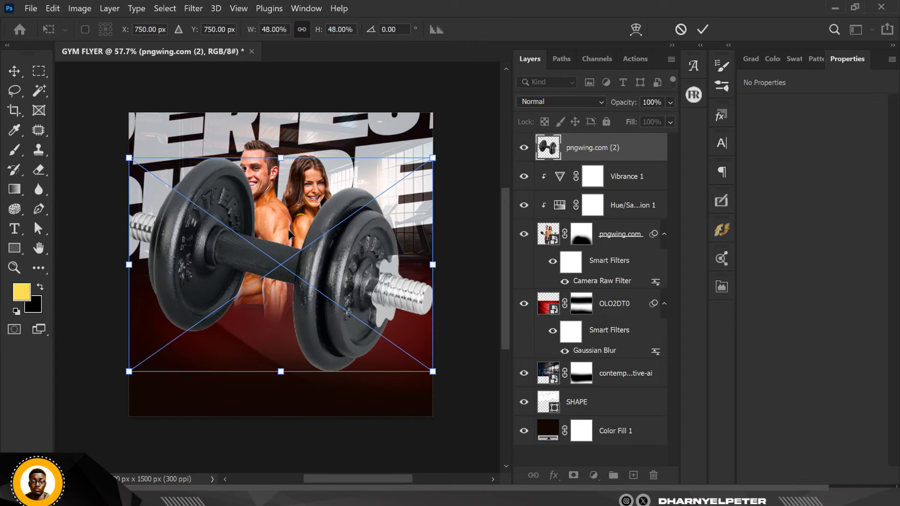
# Step: Scale the dumbbell to about 70%, rotate it about 9.27°, and position it so one end fills the flyer's lower-left corner
pyautogui.scroll(-1, 289, 231)
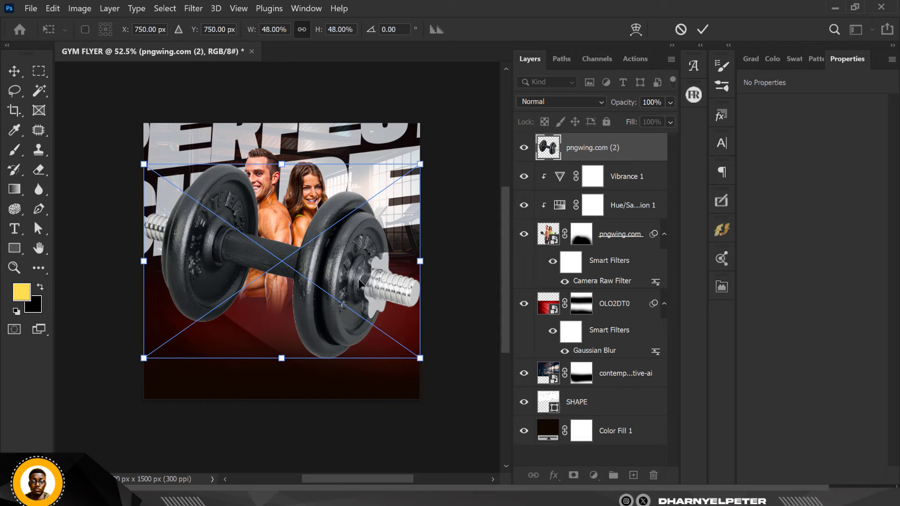
pyautogui.moveTo(360, 284); pyautogui.dragTo(203, 425)
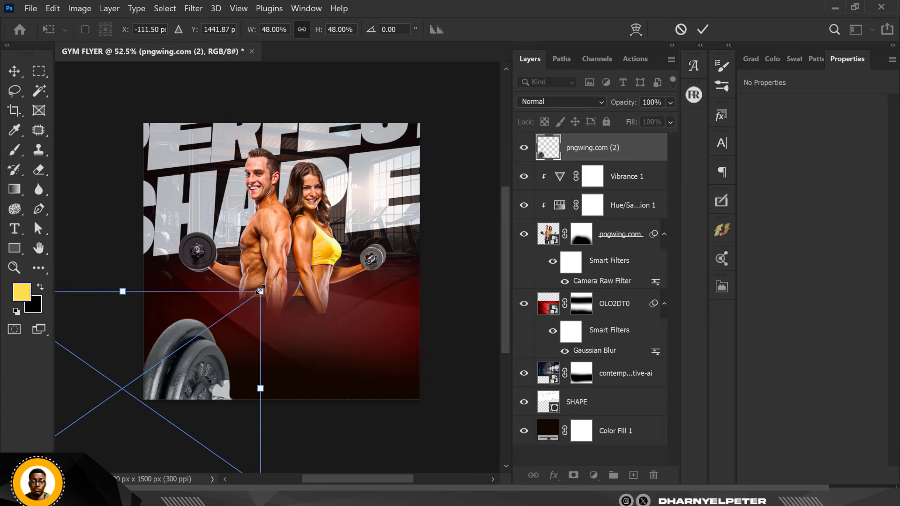
pyautogui.moveTo(260, 291); pyautogui.dragTo(324, 246)
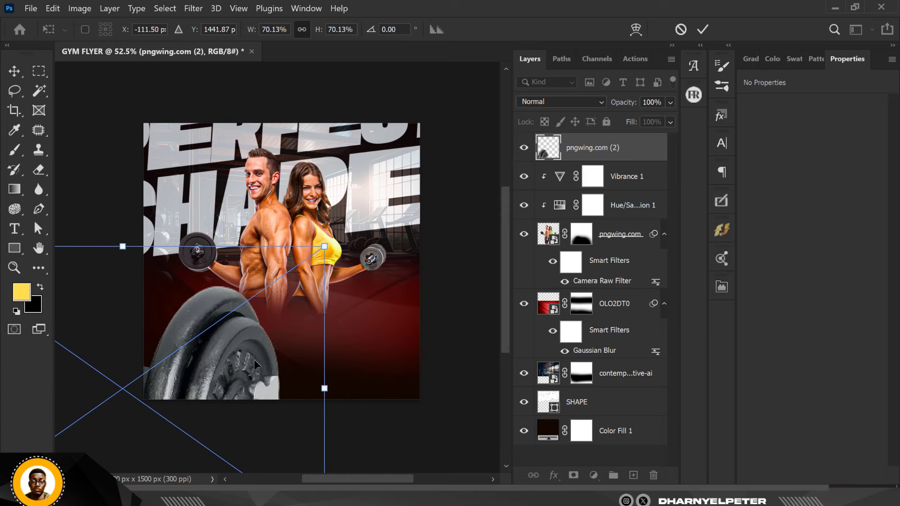
pyautogui.moveTo(254, 364); pyautogui.dragTo(209, 386)
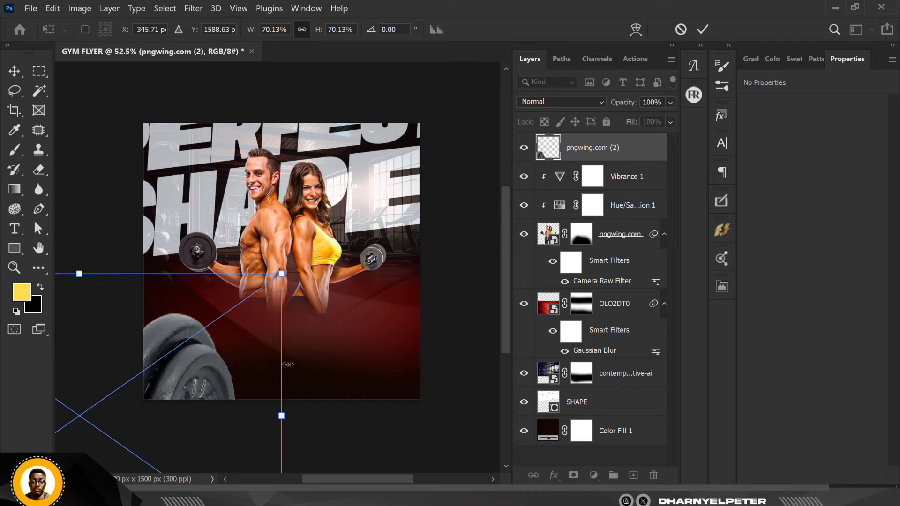
pyautogui.moveTo(301, 367); pyautogui.dragTo(249, 383)
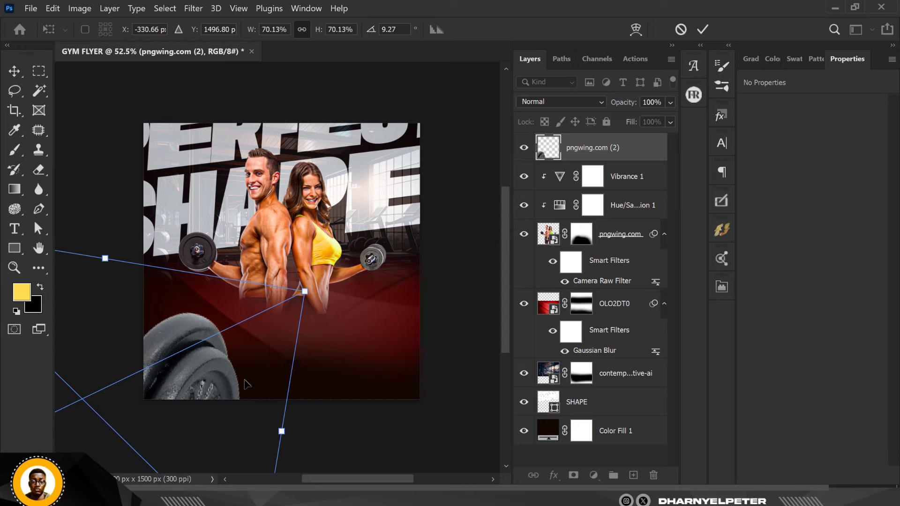
pyautogui.press('Return')
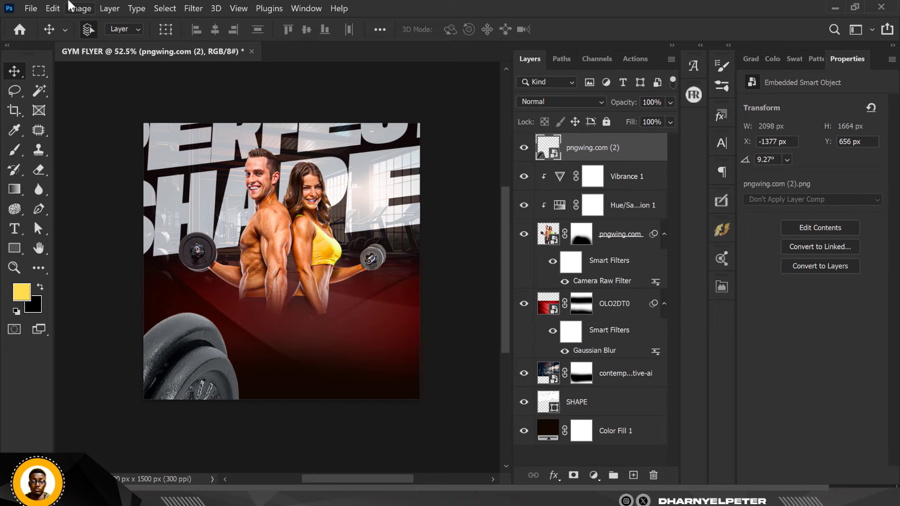
# Step: Apply a Gaussian Blur with a 9.6-pixel radius to the dumbbell layer
pyautogui.click(202, 9)
pyautogui.moveTo(246, 173)
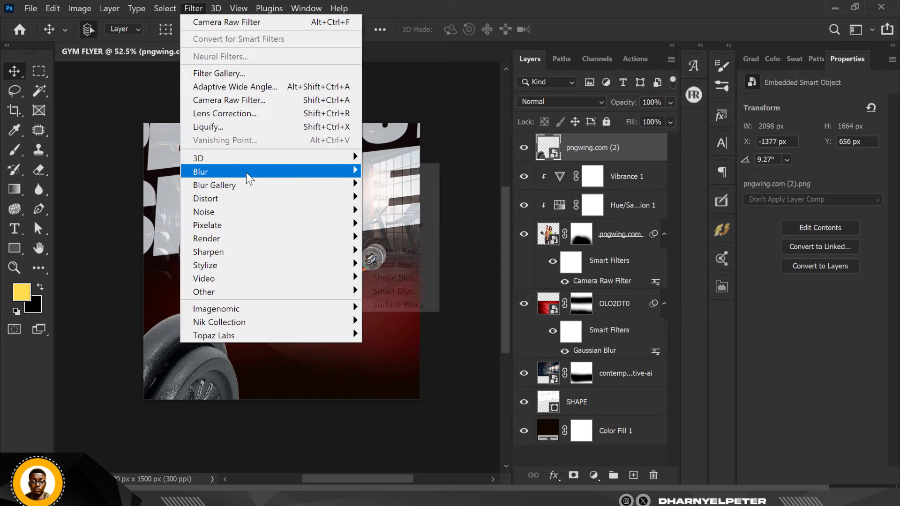
pyautogui.click(406, 225)
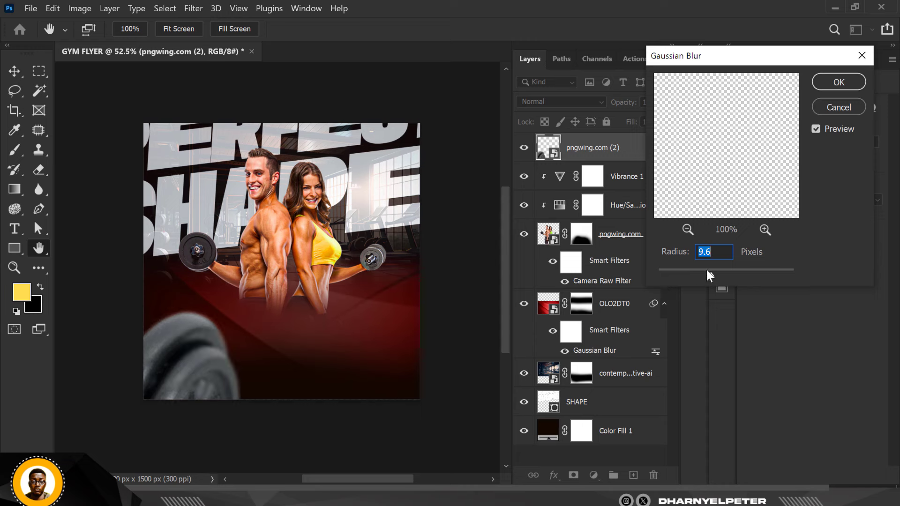
pyautogui.click(840, 82)
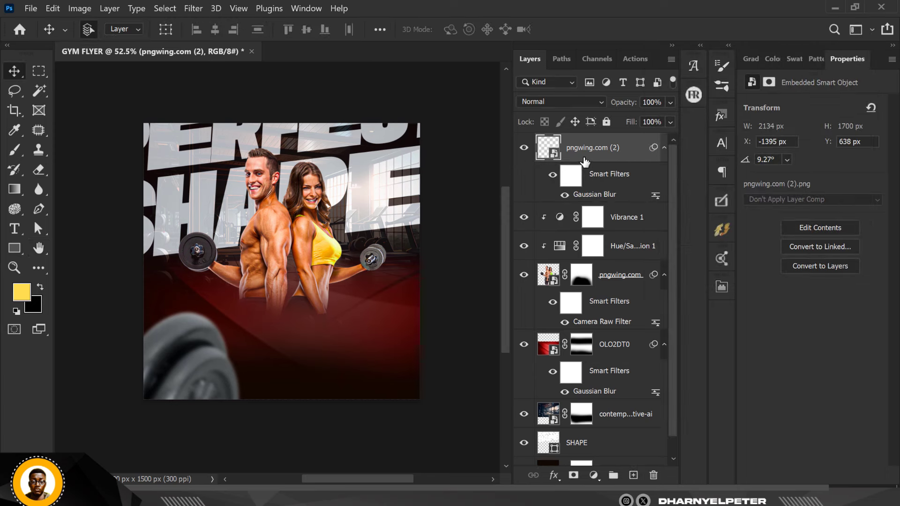
# Step: Apply the Camera Raw Filter to the dumbbell with Sharpening 67, Texture +100 and Blacks -66
pyautogui.click(199, 7)
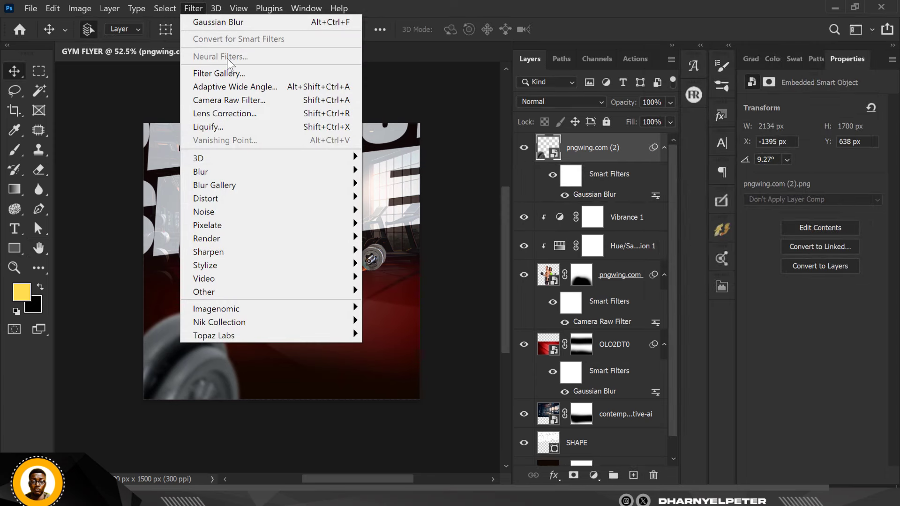
pyautogui.click(244, 101)
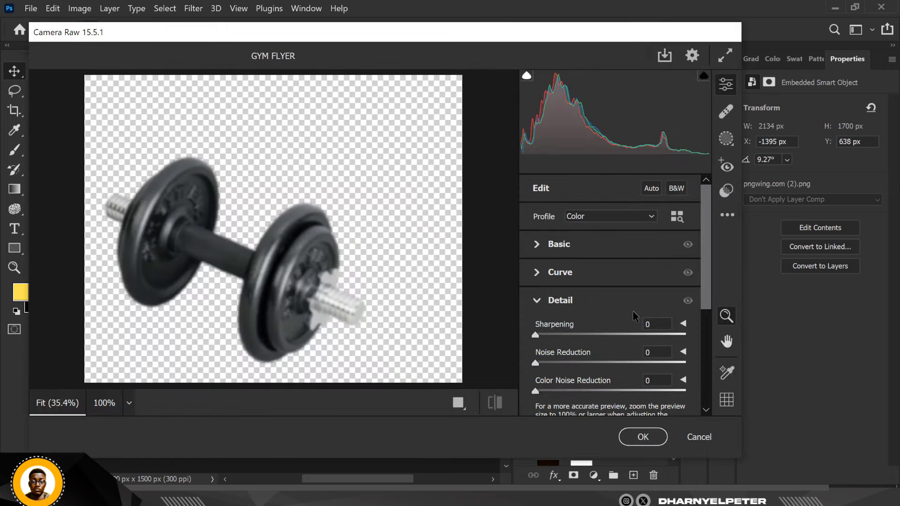
pyautogui.scroll(-3, 635, 316)
pyautogui.moveTo(535, 250); pyautogui.dragTo(601, 247)
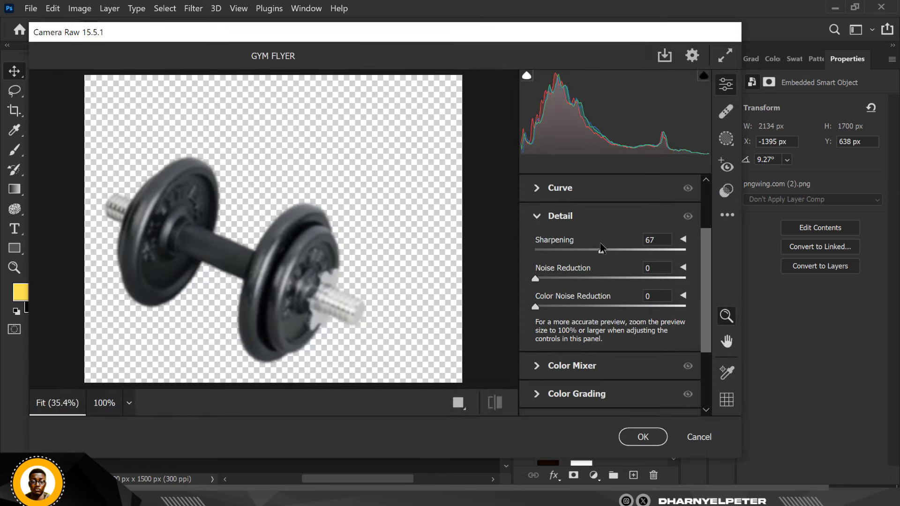
pyautogui.scroll(2, 563, 218)
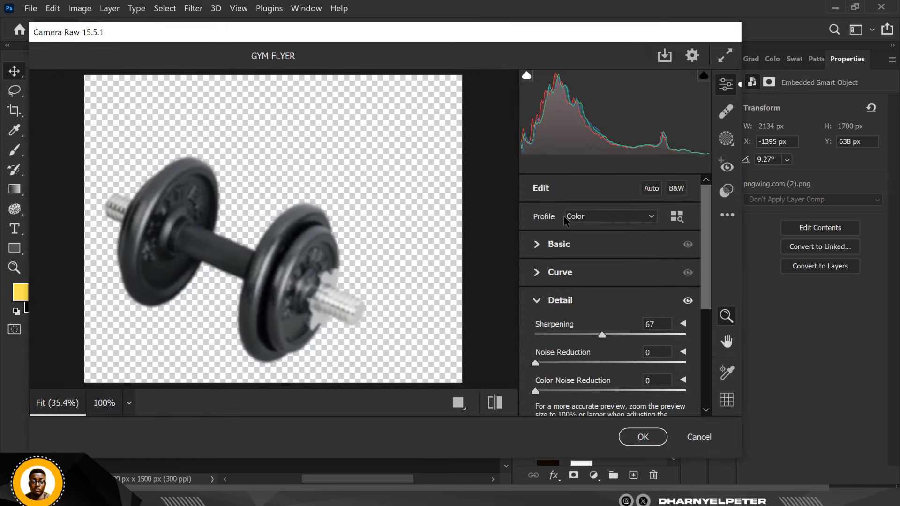
pyautogui.click(535, 245)
pyautogui.scroll(-3, 607, 347)
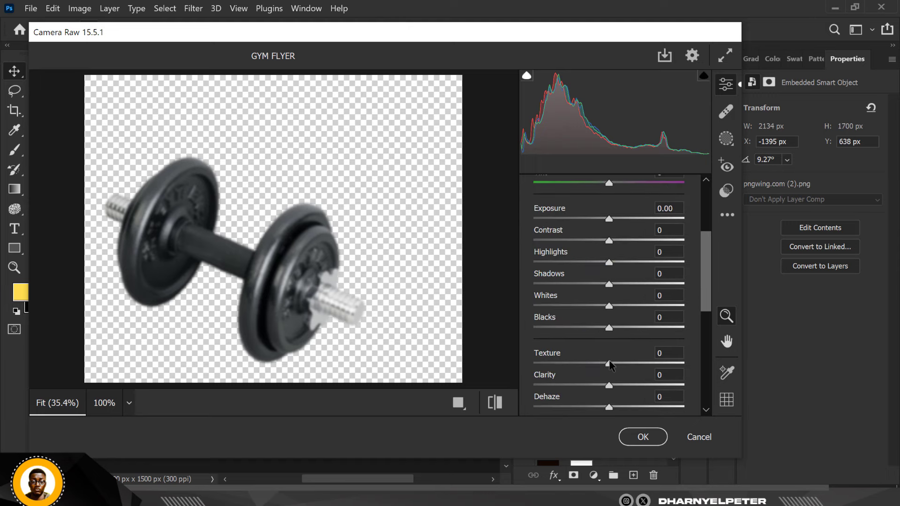
pyautogui.moveTo(609, 363); pyautogui.dragTo(728, 367)
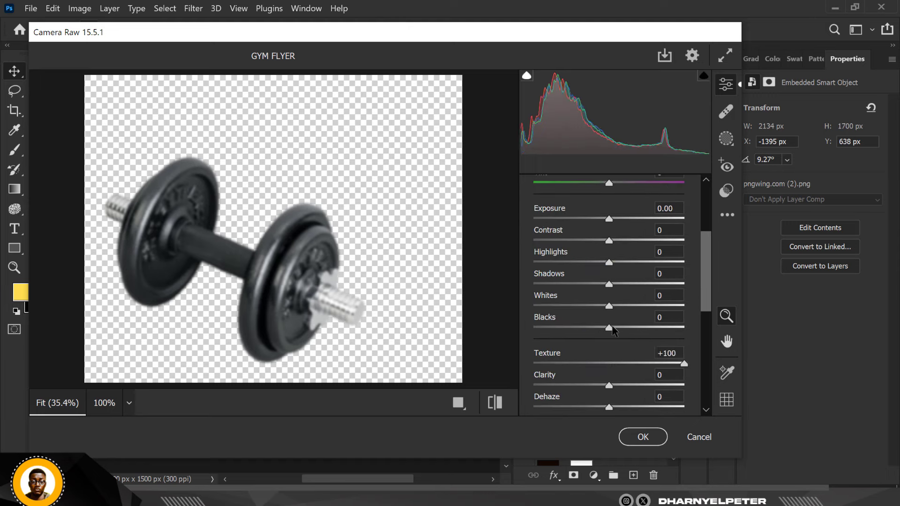
pyautogui.moveTo(609, 328); pyautogui.dragTo(565, 330)
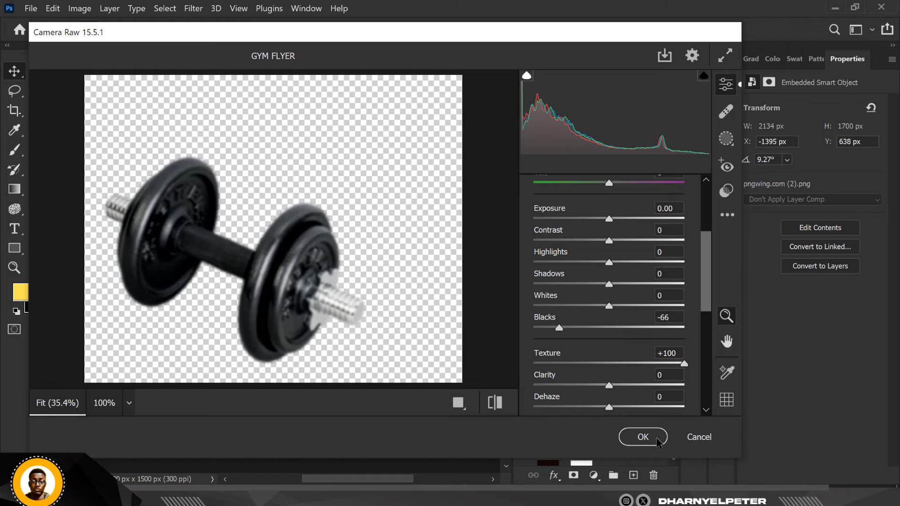
pyautogui.click(643, 436)
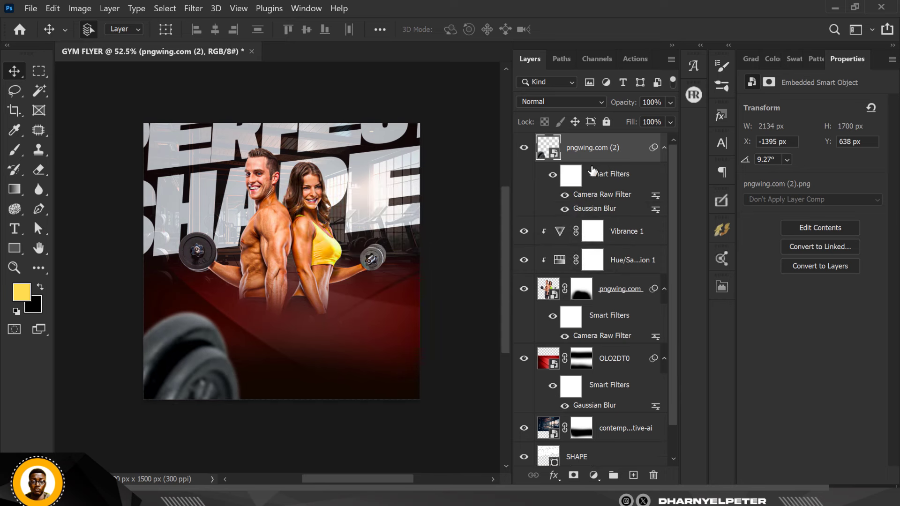
# Step: Group the fitness couple layer with its Vibrance and Hue/Saturation adjustments and name the group MODELS
pyautogui.click(634, 233)
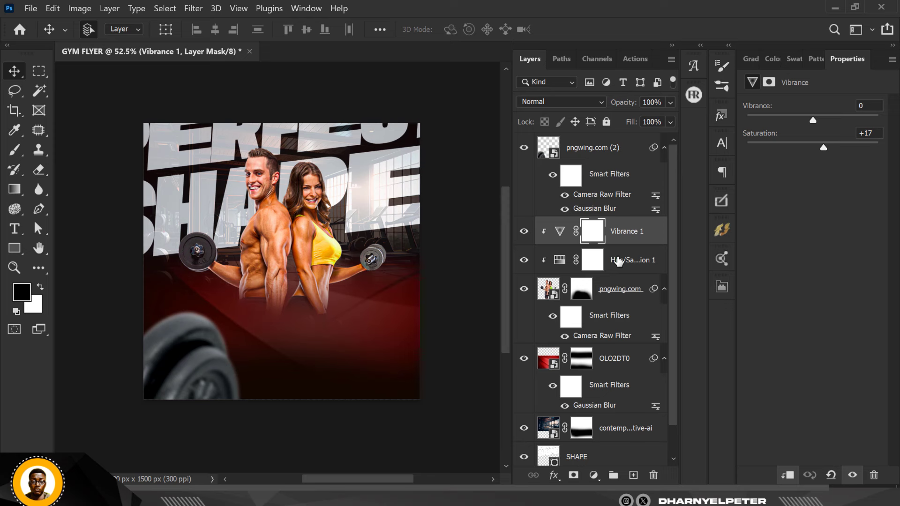
pyautogui.keyDown('shift'); pyautogui.click(623, 261); pyautogui.keyUp('shift')
pyautogui.keyDown('shift'); pyautogui.click(622, 305); pyautogui.keyUp('shift')
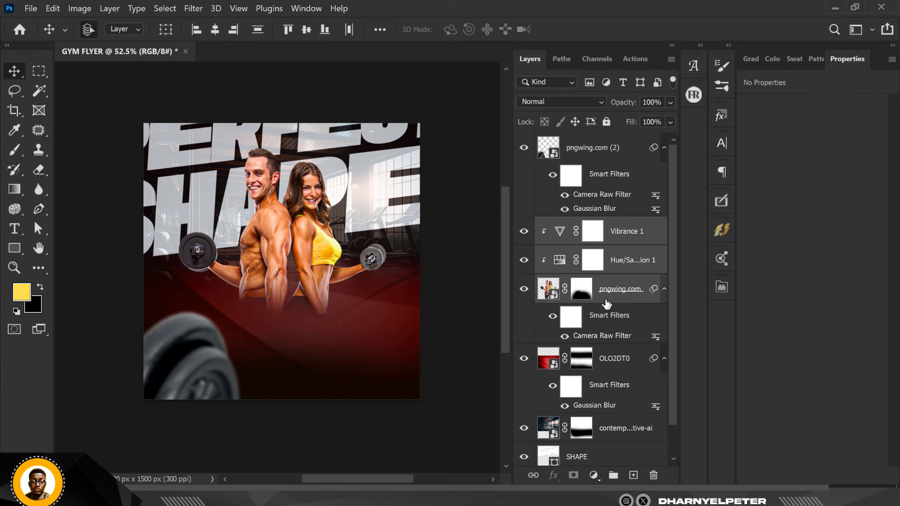
pyautogui.hotkey('ctrl', 'g')
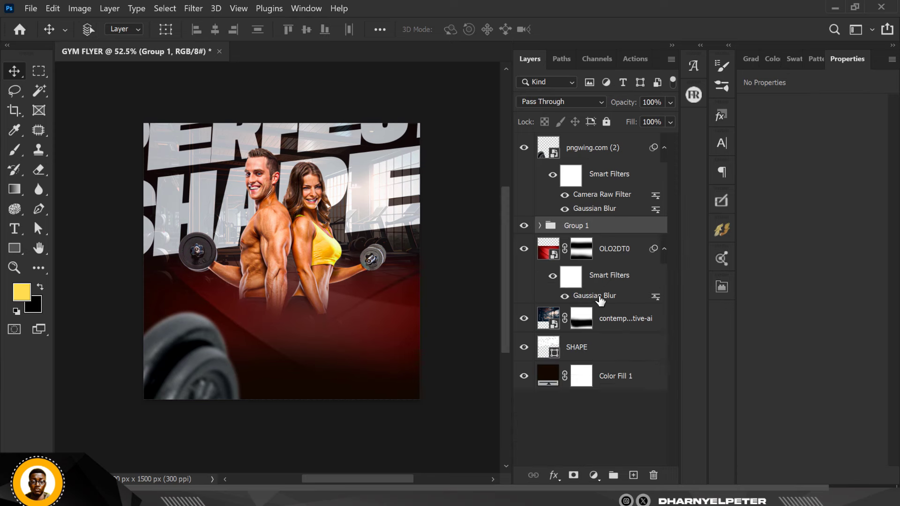
pyautogui.doubleClick(574, 226)
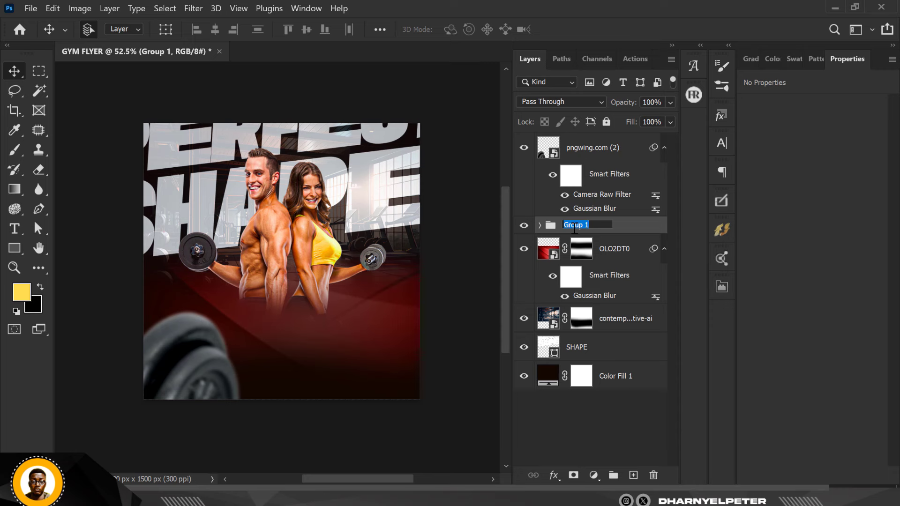
pyautogui.write('MODELS')
pyautogui.press('Return')
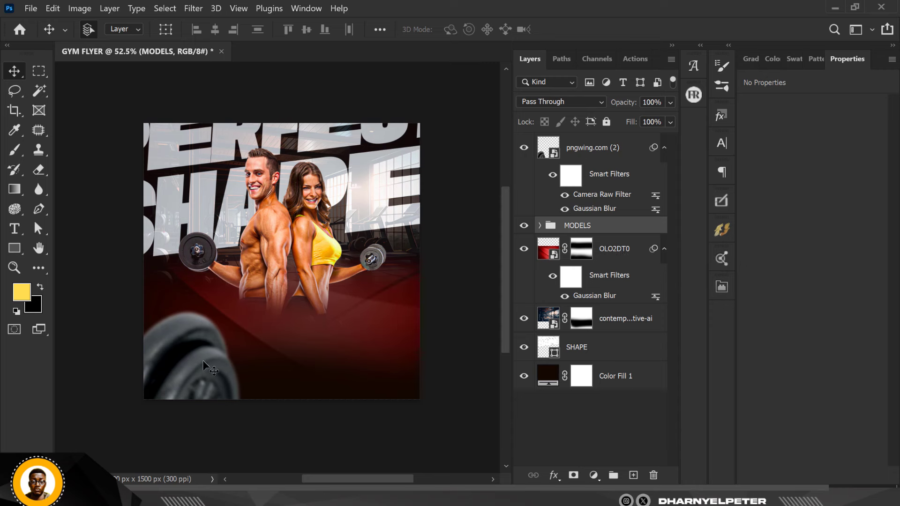
# Step: Duplicate the blurred dumbbell layer in the flyer's lower-left corner
pyautogui.click(185, 355)
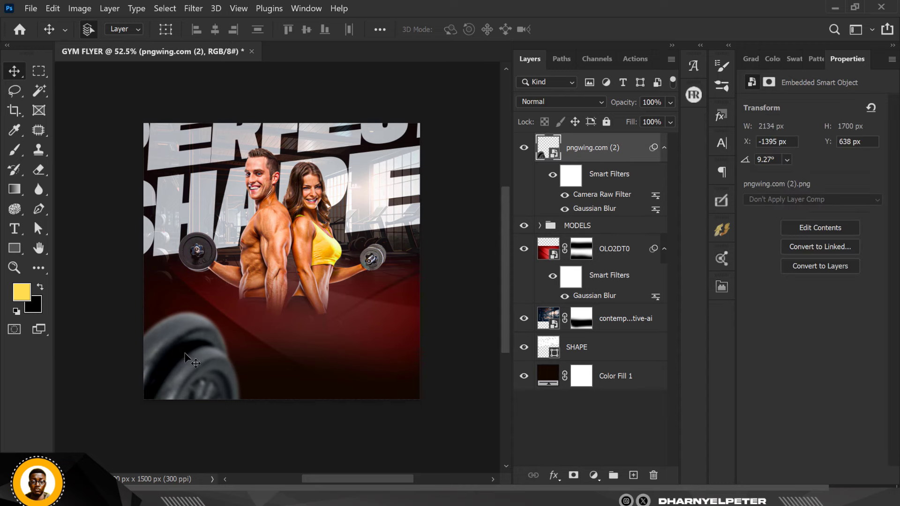
pyautogui.moveTo(205, 351); pyautogui.dragTo(205, 351)
pyautogui.hotkey('ctrl', 'j')
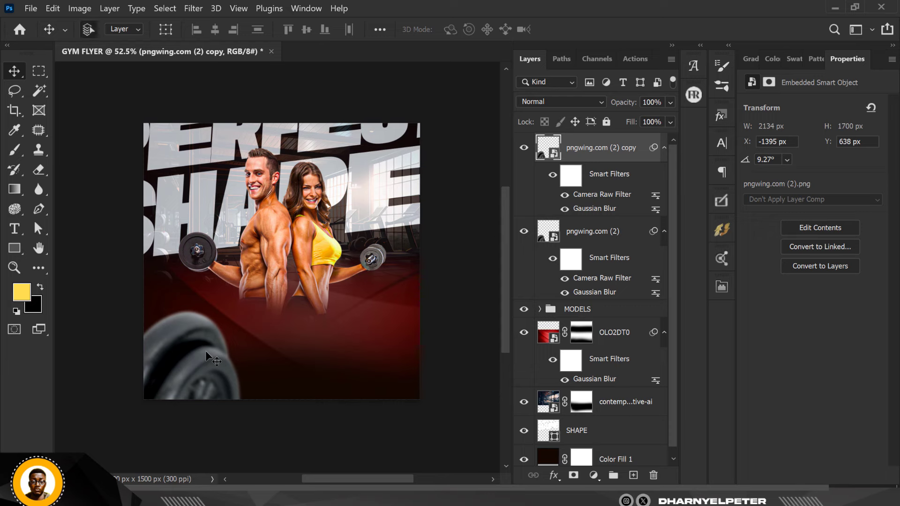
# Step: Scale the dumbbell copy to about 91.56%, rotate it to about 41.91°, and leave only its handle end showing in the flyer's lower-right corner
pyautogui.click(205, 351)
pyautogui.hotkey('ctrl', 't')
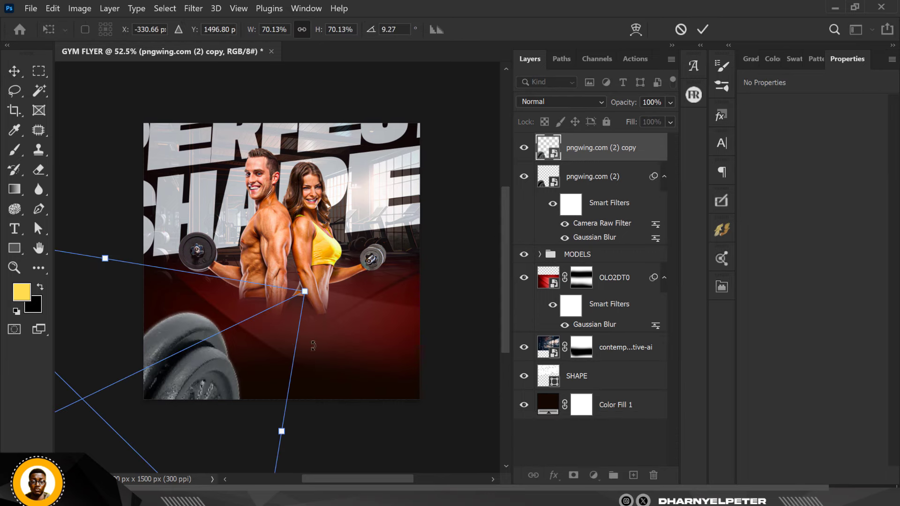
pyautogui.scroll(-2, 249, 314)
pyautogui.moveTo(220, 358); pyautogui.dragTo(467, 367)
pyautogui.moveTo(385, 397); pyautogui.dragTo(405, 372)
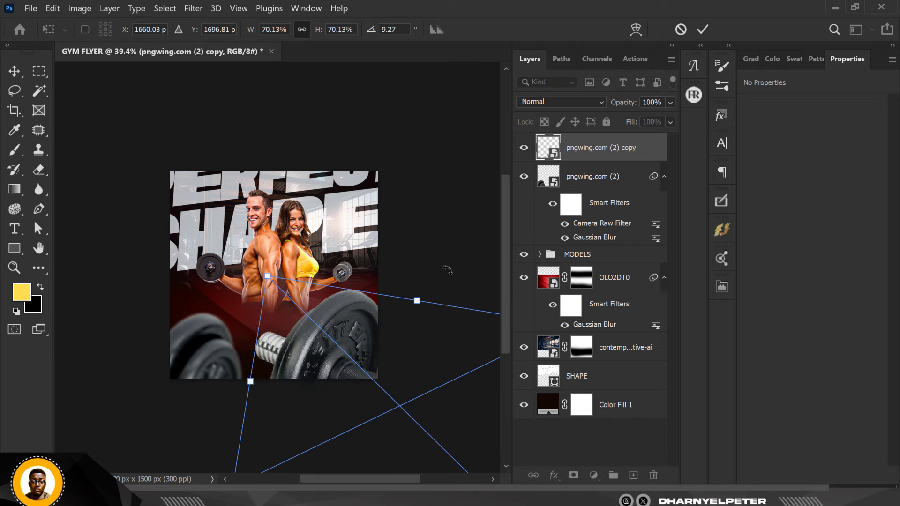
pyautogui.moveTo(447, 269); pyautogui.dragTo(462, 359)
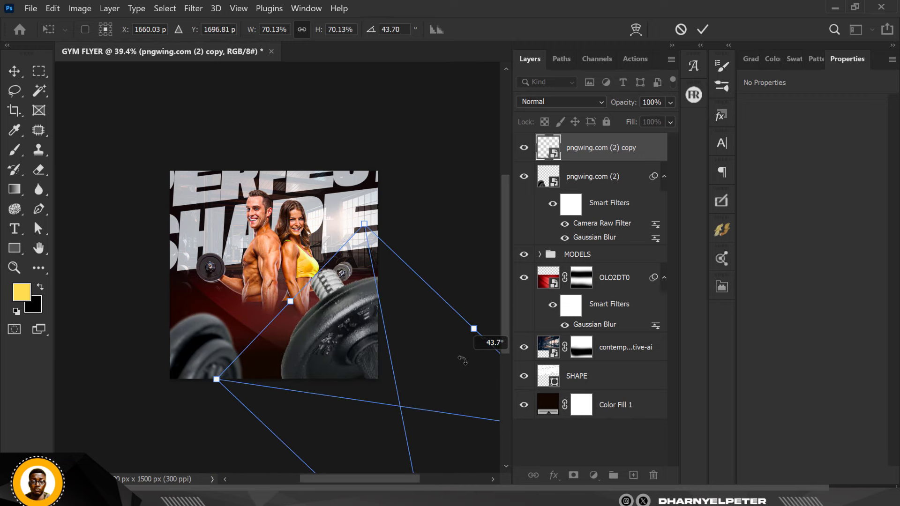
pyautogui.moveTo(391, 349); pyautogui.dragTo(416, 411)
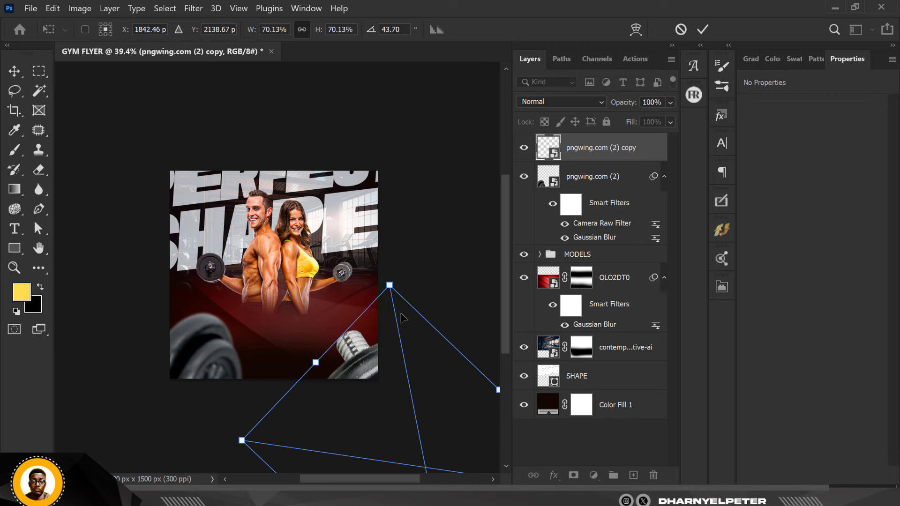
pyautogui.moveTo(393, 284); pyautogui.dragTo(413, 220)
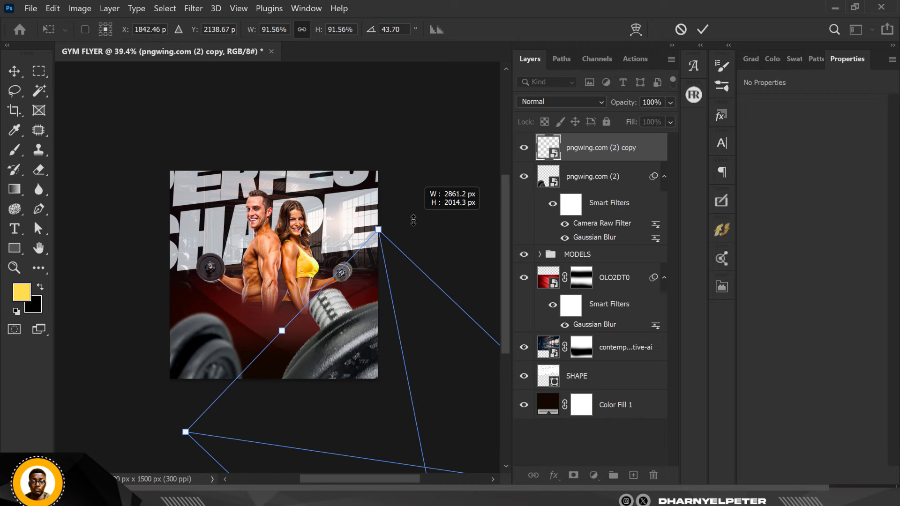
pyautogui.moveTo(382, 310); pyautogui.dragTo(422, 370)
pyautogui.moveTo(460, 301); pyautogui.dragTo(396, 279)
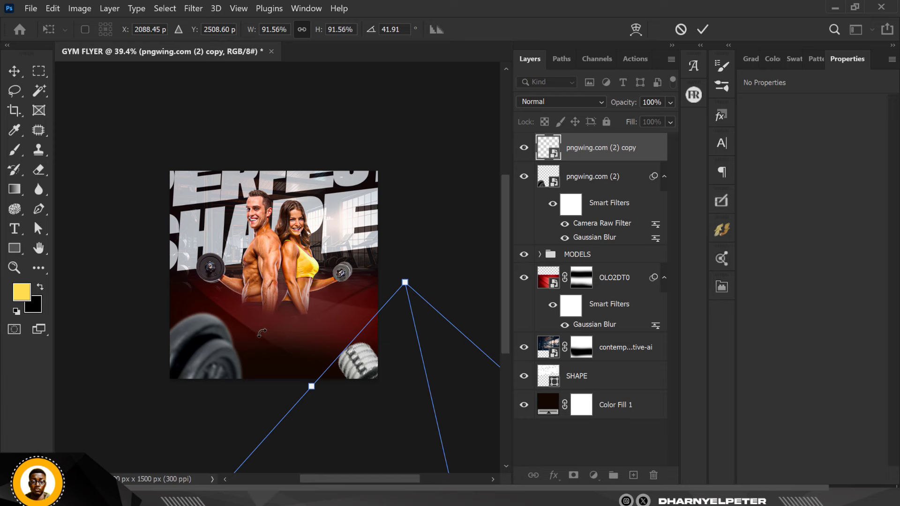
pyautogui.press('Return')
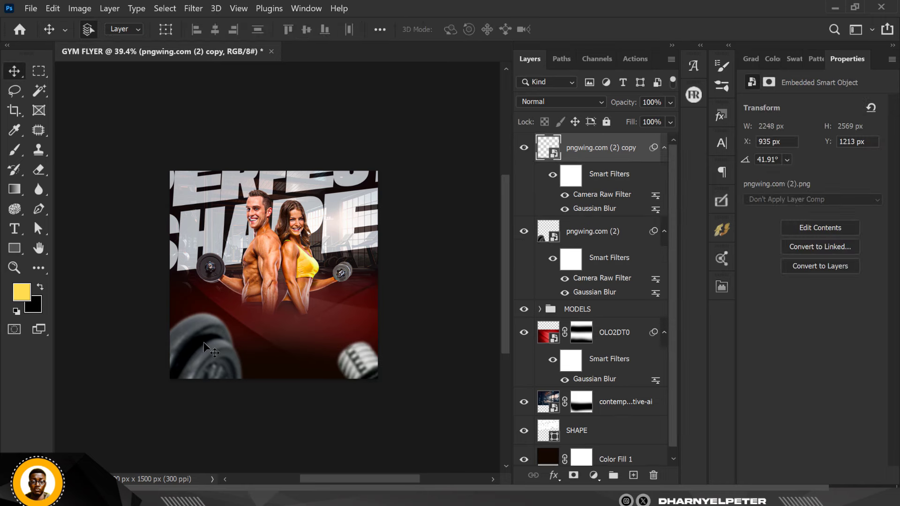
# Step: Enlarge the blurred dumbbell in the flyer's lower-left corner to about 76.85% and shift it slightly toward the flyer's left edge
pyautogui.click(586, 233)
pyautogui.hotkey('ctrl', 't')
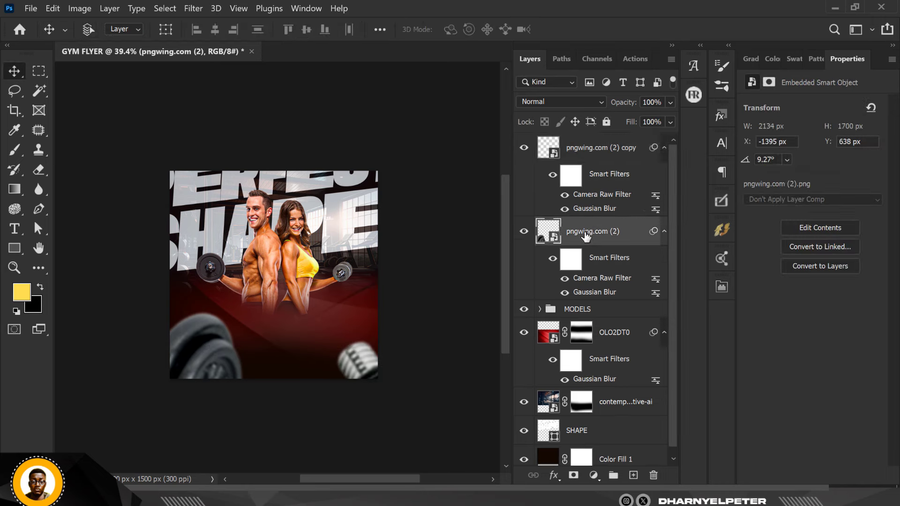
pyautogui.moveTo(291, 297); pyautogui.dragTo(306, 289)
pyautogui.moveTo(237, 363); pyautogui.dragTo(224, 361)
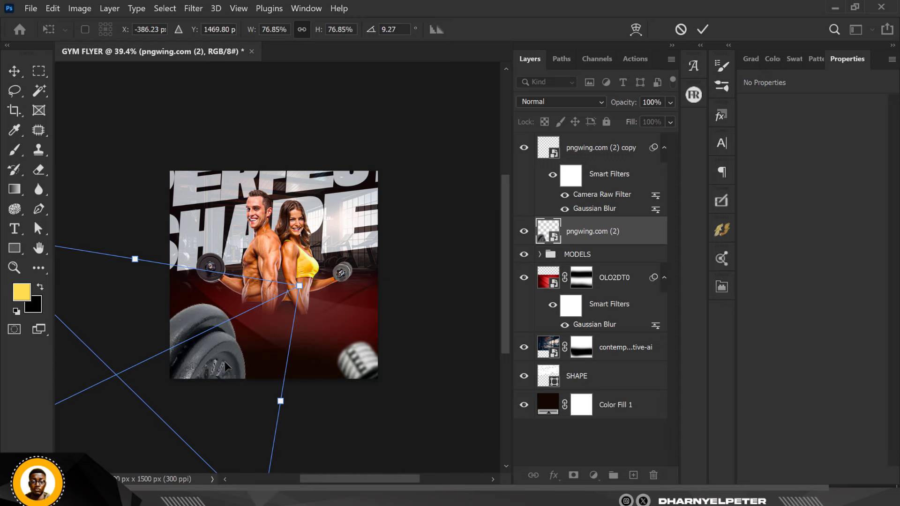
pyautogui.press('Return')
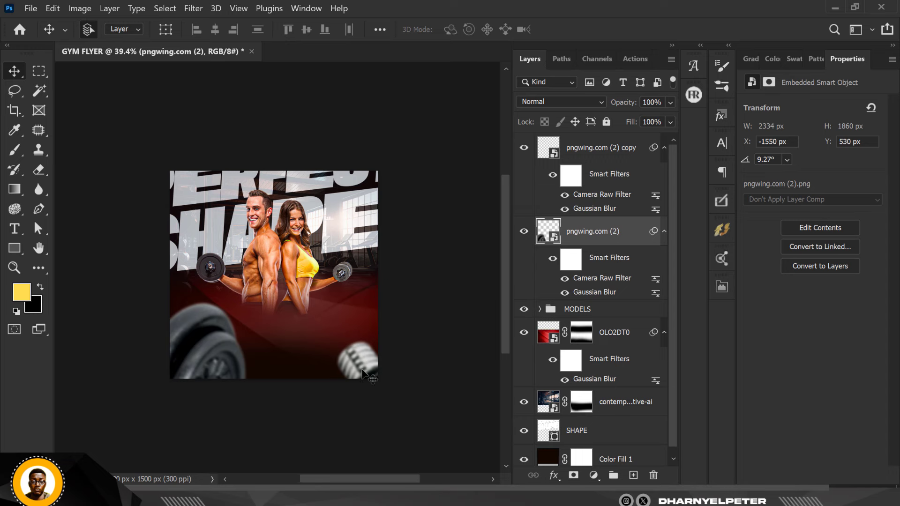
# Step: Reduce the Gaussian Blur radius on the dumbbell copy in the flyer's lower-right corner
pyautogui.doubleClick(597, 209)
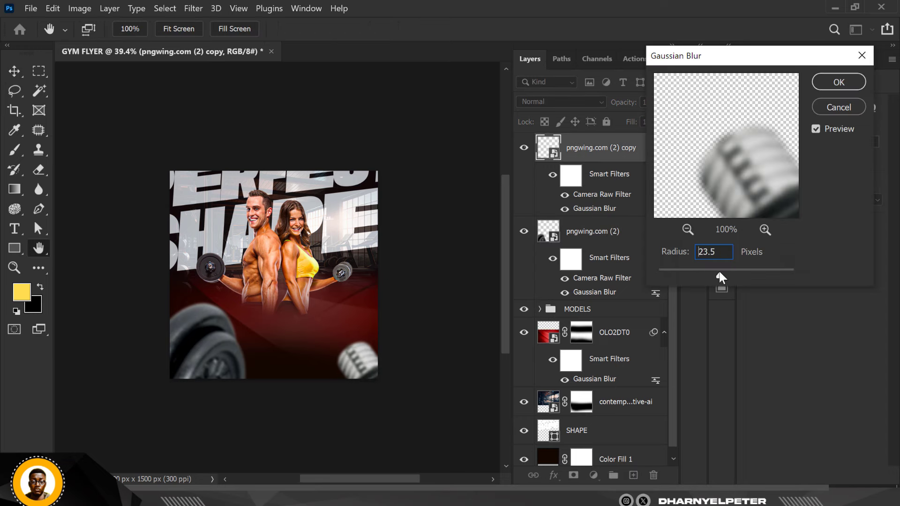
pyautogui.moveTo(718, 270); pyautogui.dragTo(708, 271)
pyautogui.click(839, 81)
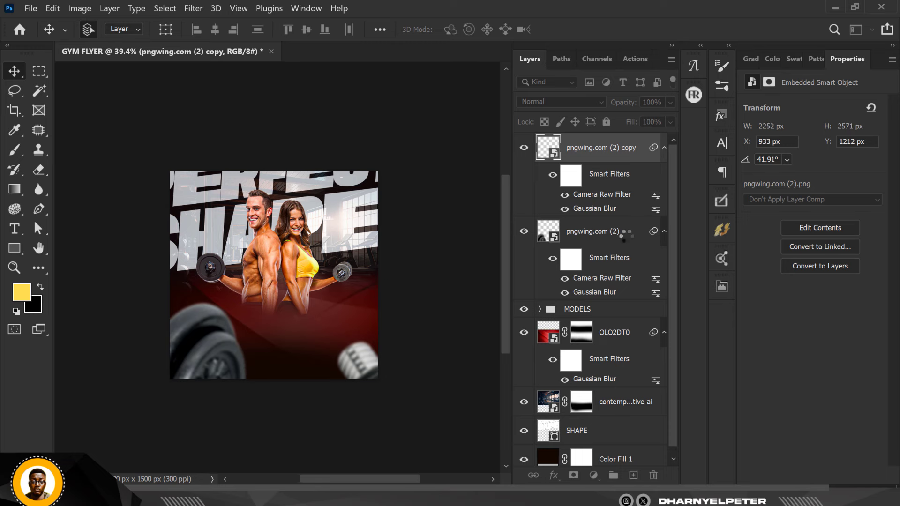
# Step: Group the two dumbbell layers and name the group BELLS
pyautogui.scroll(-1, 258, 317)
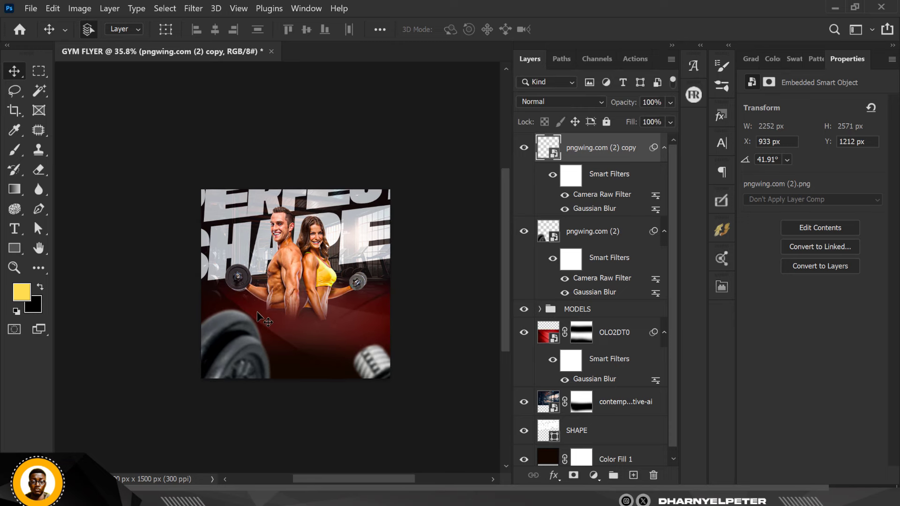
pyautogui.scroll(4, 258, 317)
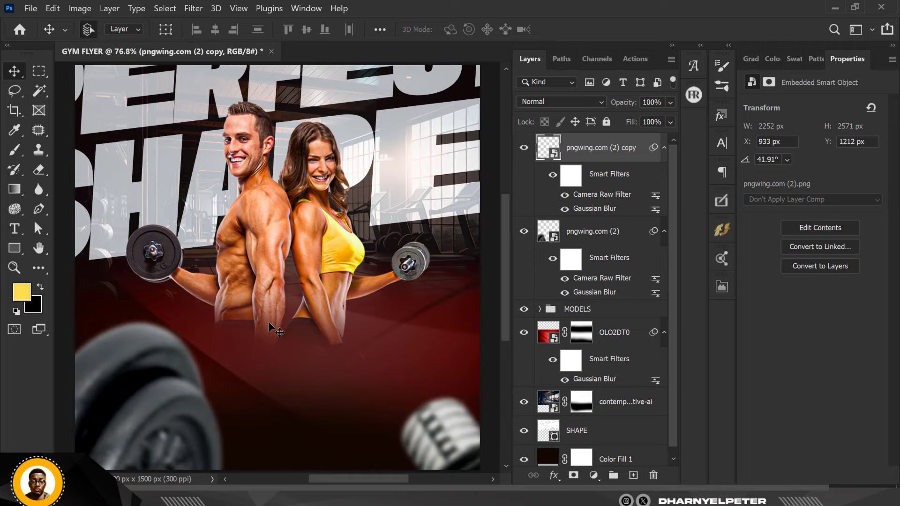
pyautogui.scroll(-1, 269, 323)
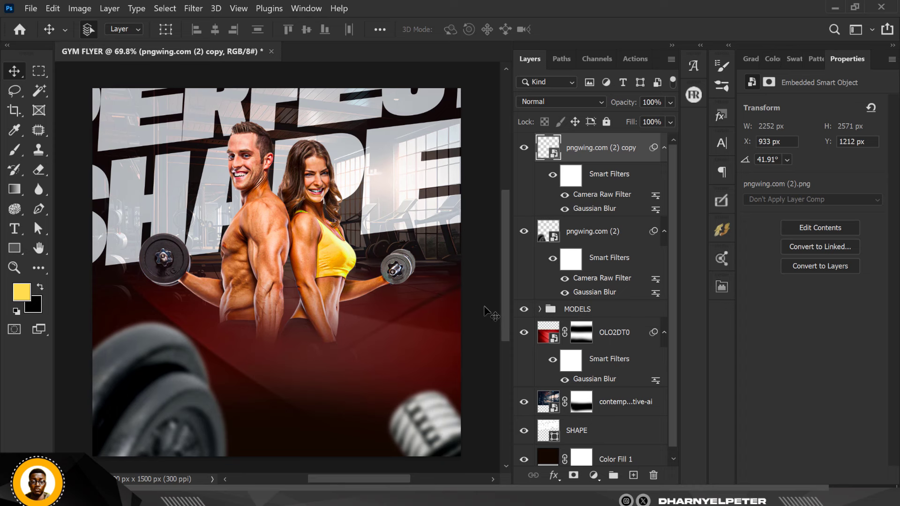
pyautogui.keyDown('shift'); pyautogui.click(599, 236); pyautogui.keyUp('shift')
pyautogui.hotkey('ctrl', 'g')
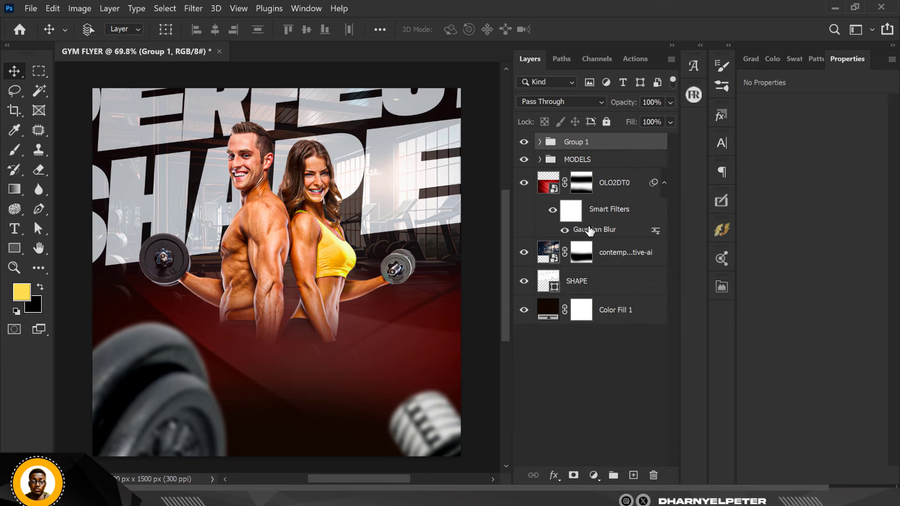
pyautogui.doubleClick(569, 142)
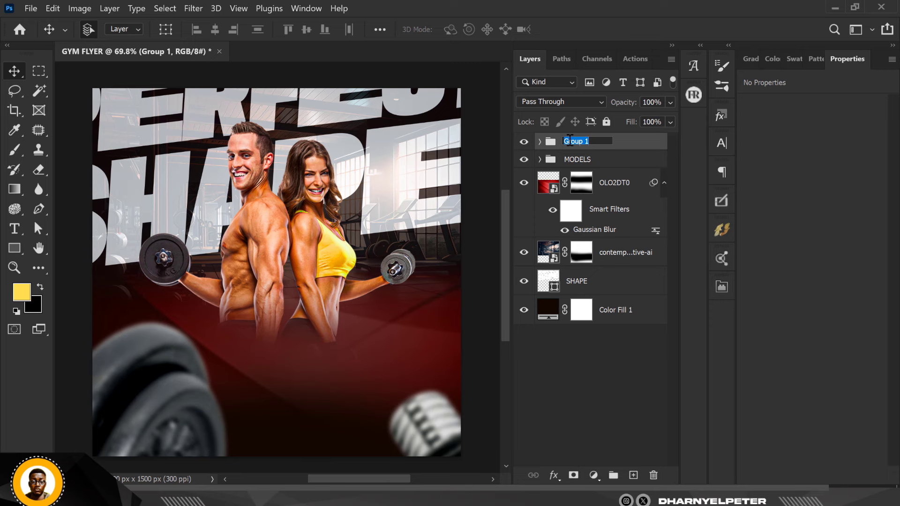
pyautogui.write('Bl')
pyautogui.press('Return')
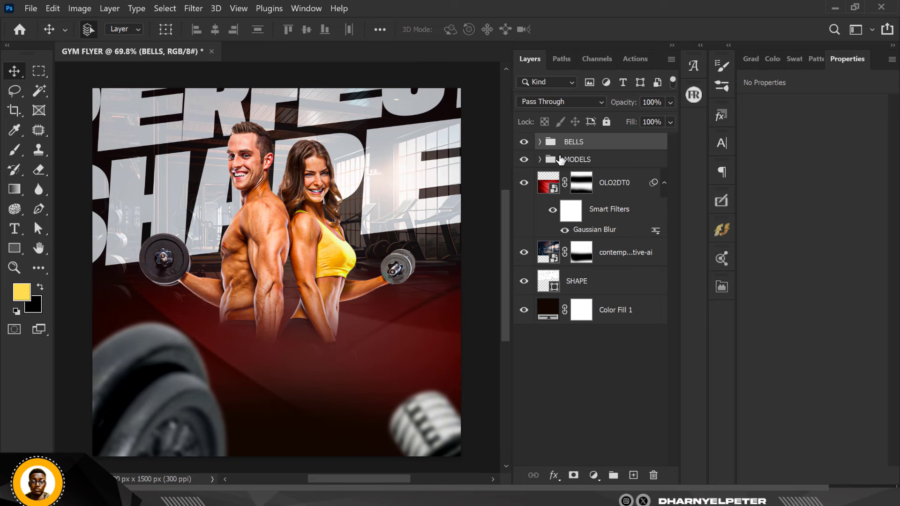
pyautogui.scroll(-3, 365, 266)
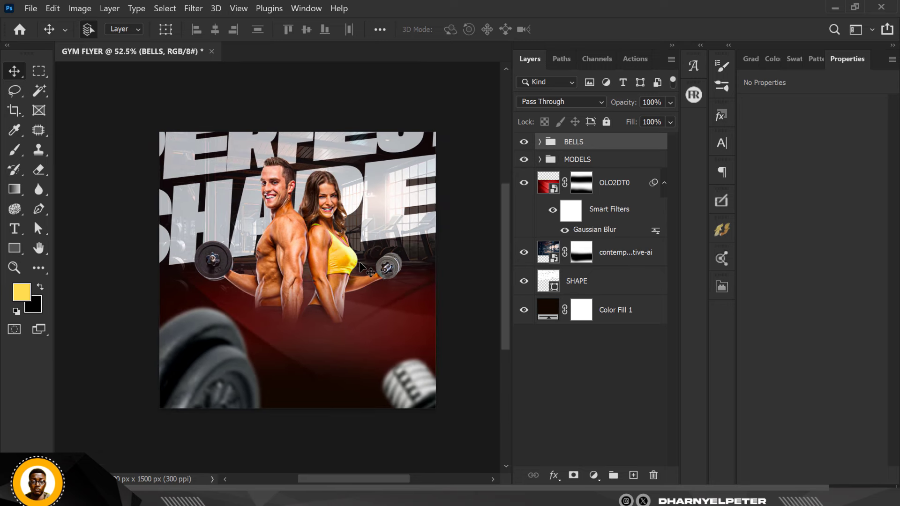
pyautogui.scroll(1, 156, 220)
pyautogui.scroll(1, 343, 237)
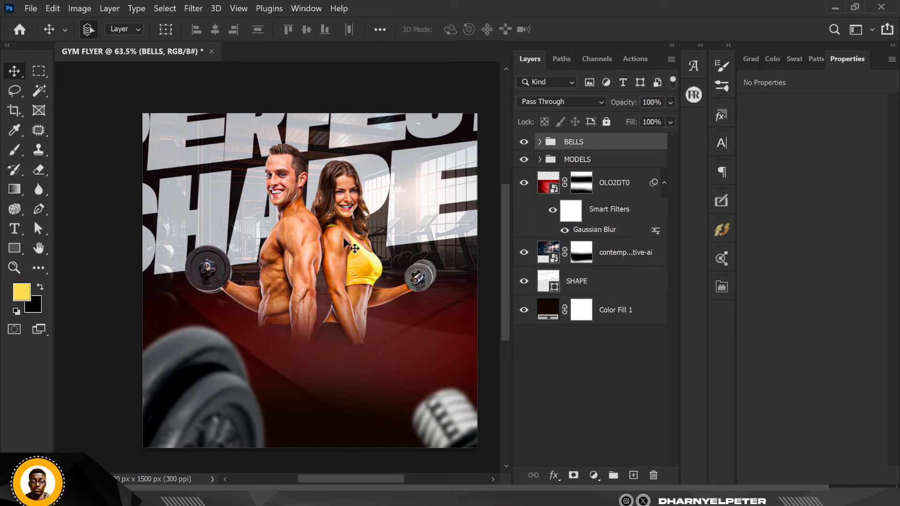
pyautogui.scroll(-1, 343, 237)
pyautogui.scroll(1, 253, 302)
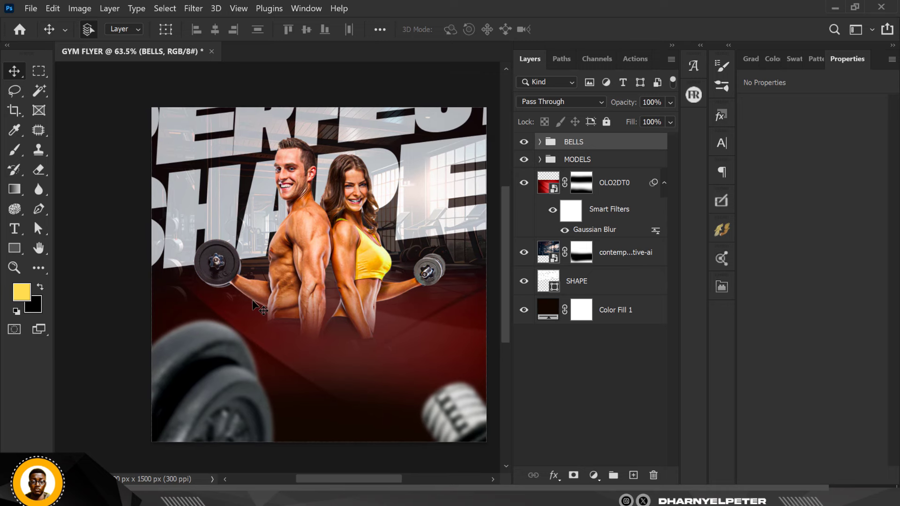
pyautogui.scroll(-1, 312, 280)
pyautogui.scroll(1, 336, 270)
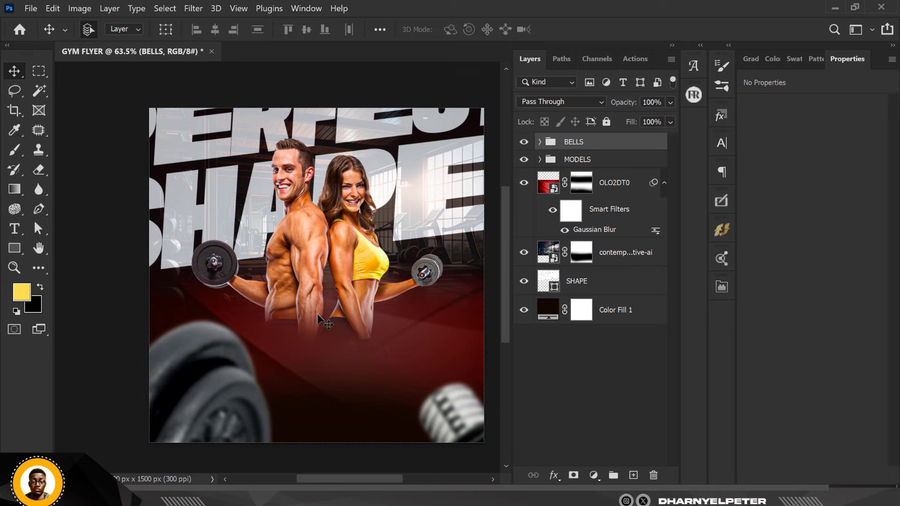
pyautogui.scroll(-1, 317, 315)
pyautogui.scroll(1, 318, 315)
# Step: Add the text GET THAT in 12.7 pt New Machines DEMO just below the fitness couple
pyautogui.click(14, 228)
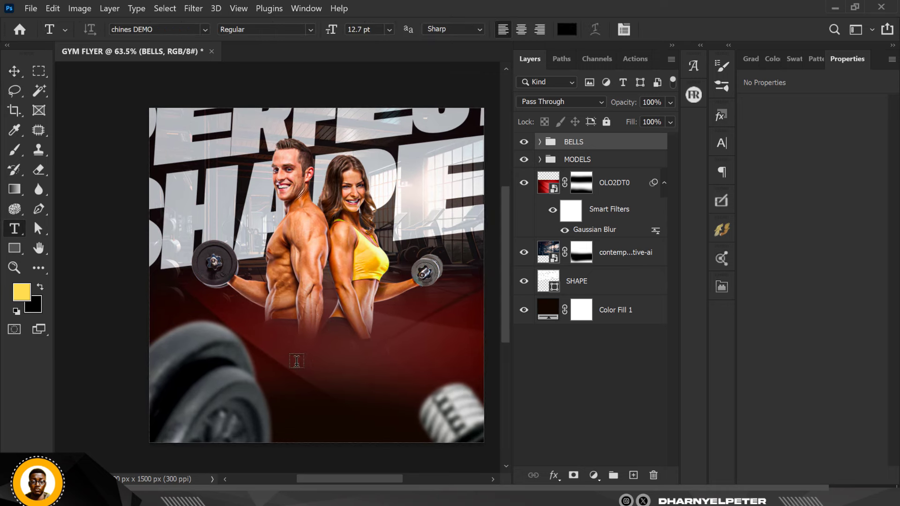
pyautogui.click(298, 411)
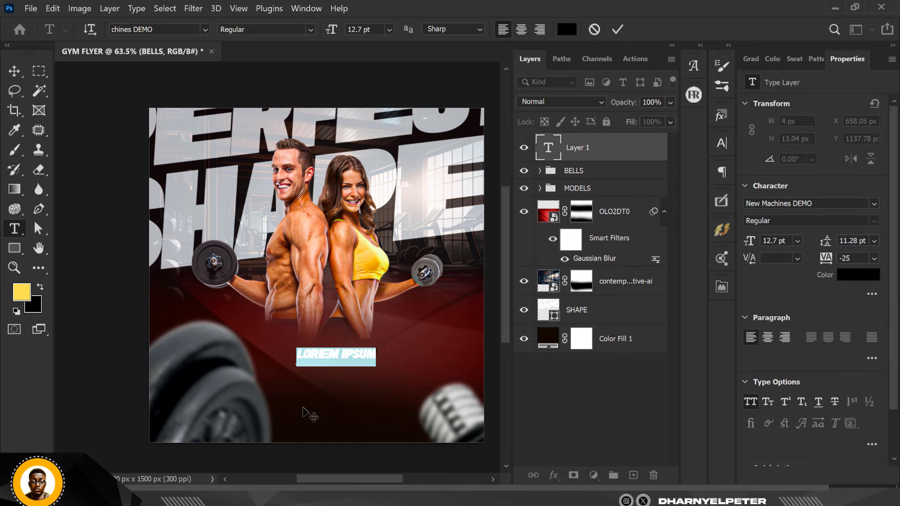
pyautogui.write('GET')
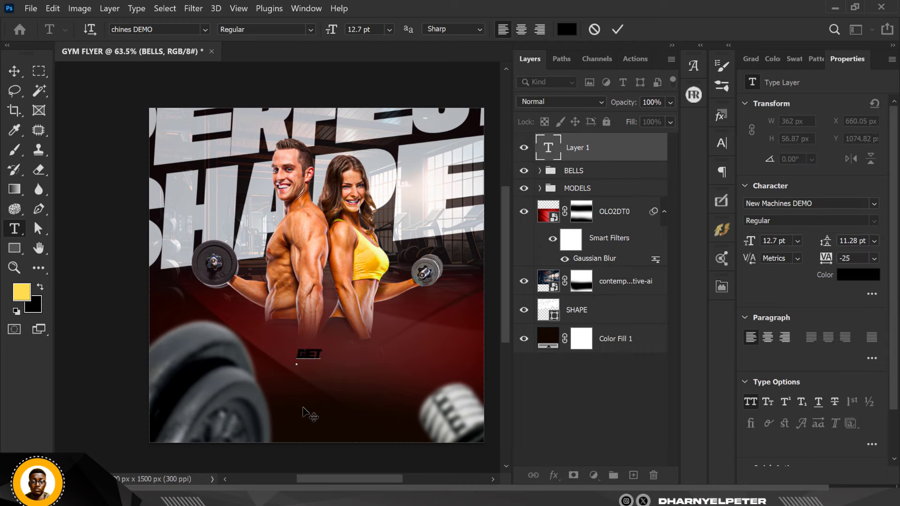
pyautogui.write(' THAT')
pyautogui.click(14, 71)
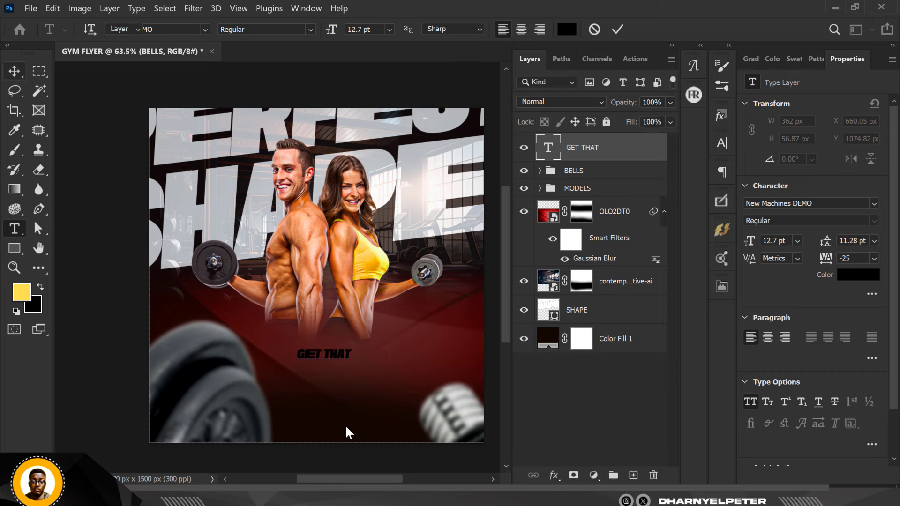
# Step: Colour the GET THAT text white and move it left beneath the man, to about X 513 px and Y 1065 px
pyautogui.click(858, 281)
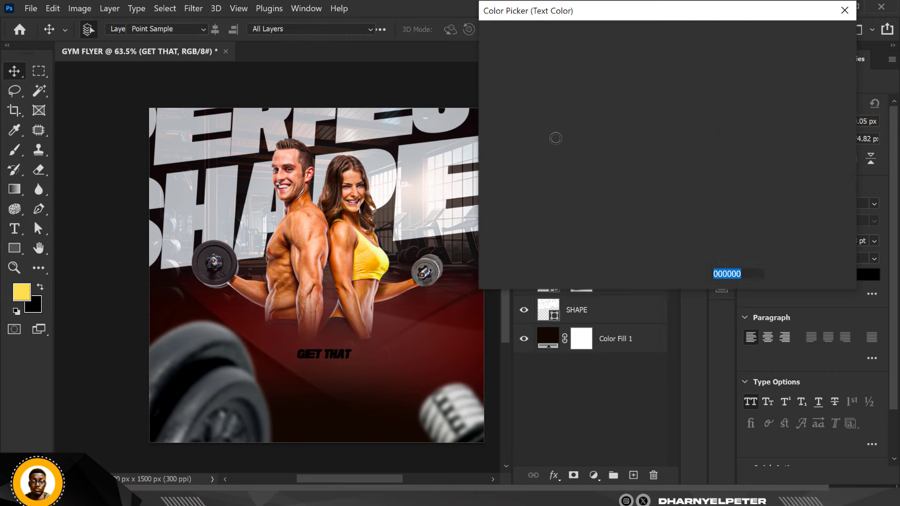
pyautogui.moveTo(499, 73); pyautogui.dragTo(487, 43)
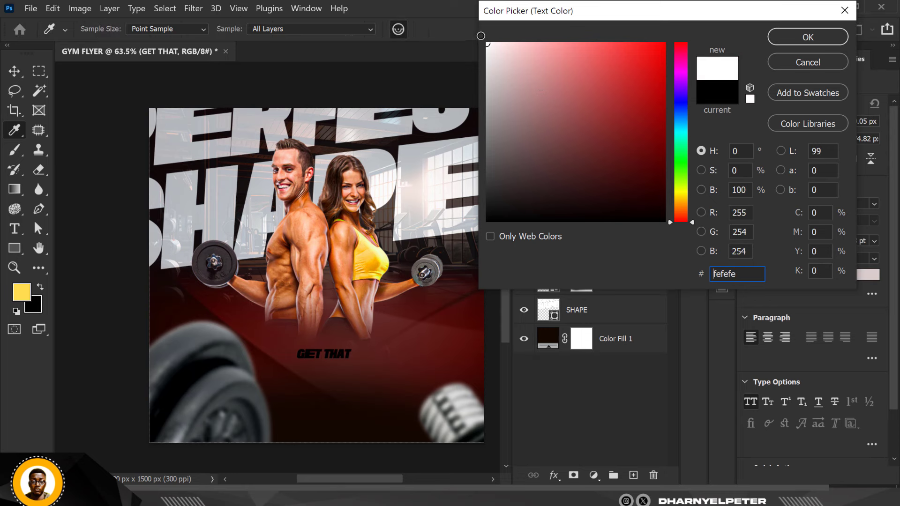
pyautogui.click(820, 36)
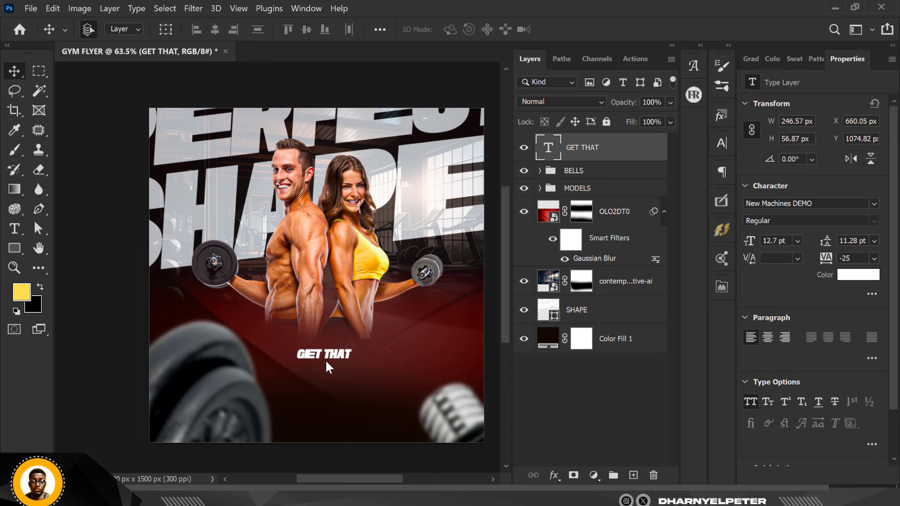
pyautogui.moveTo(313, 357); pyautogui.dragTo(283, 355)
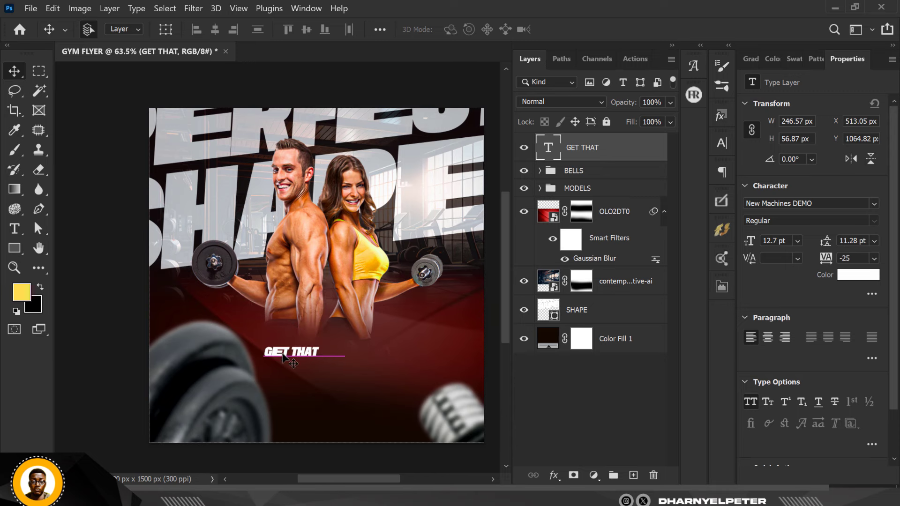
# Step: Try rotating the GET THAT text to about -4.98° and undo the rotation
pyautogui.scroll(5, 286, 357)
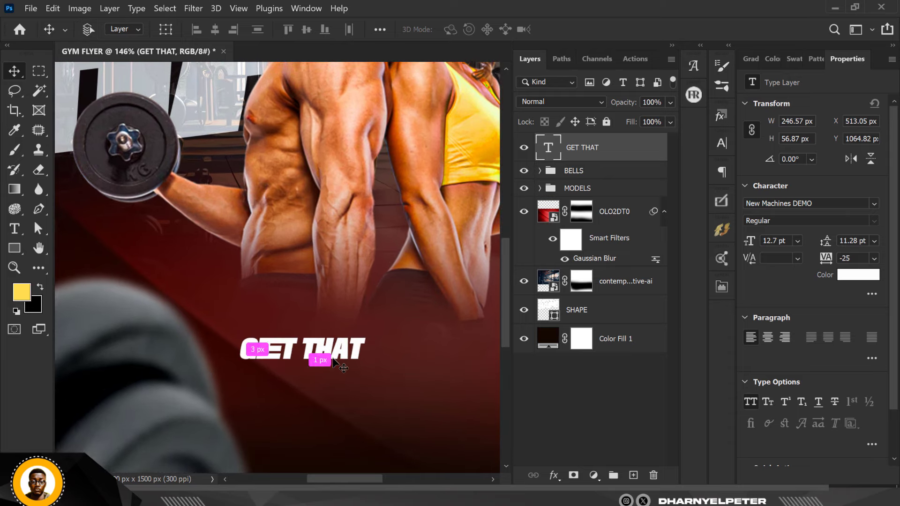
pyautogui.hotkey('ctrl', 't')
pyautogui.scroll(-5, 348, 362)
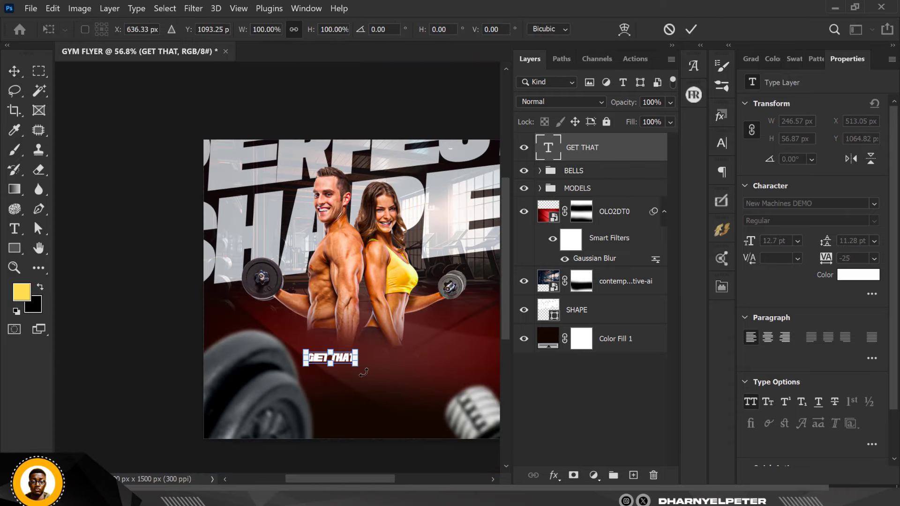
pyautogui.moveTo(369, 374); pyautogui.dragTo(370, 371)
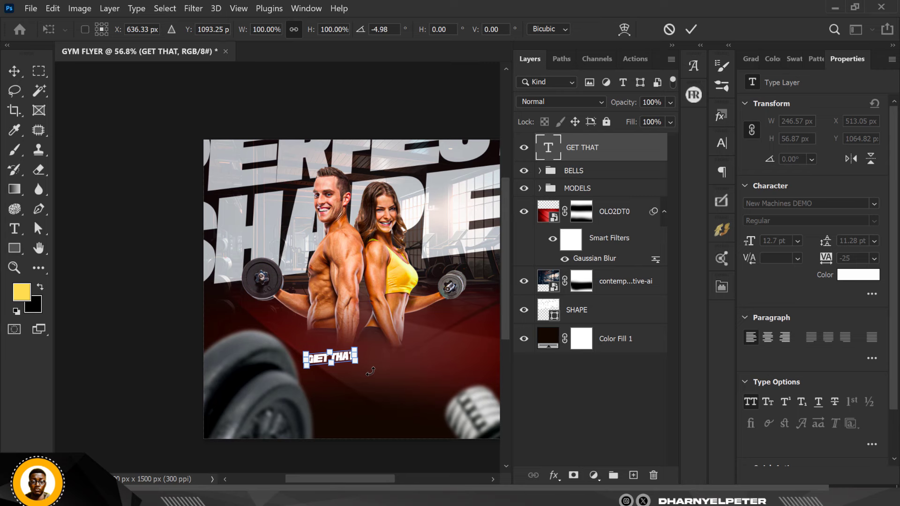
pyautogui.doubleClick(390, 29)
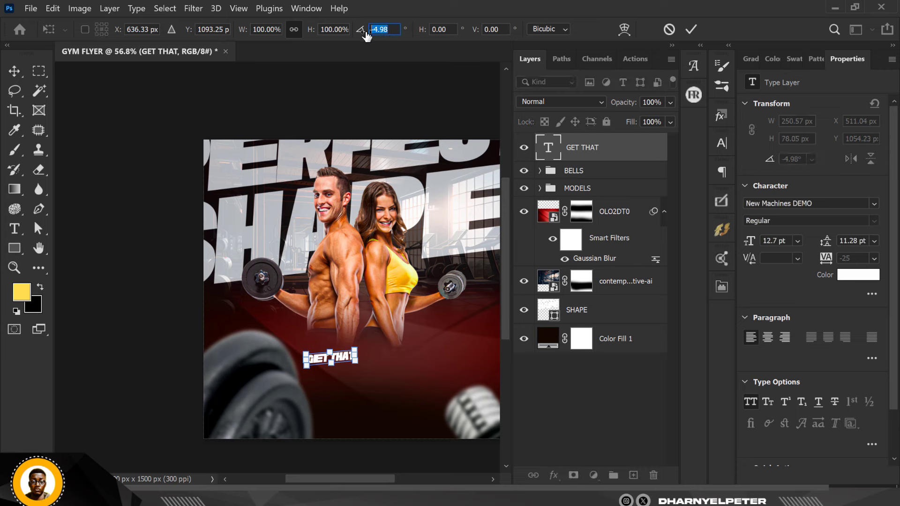
pyautogui.press('Return')
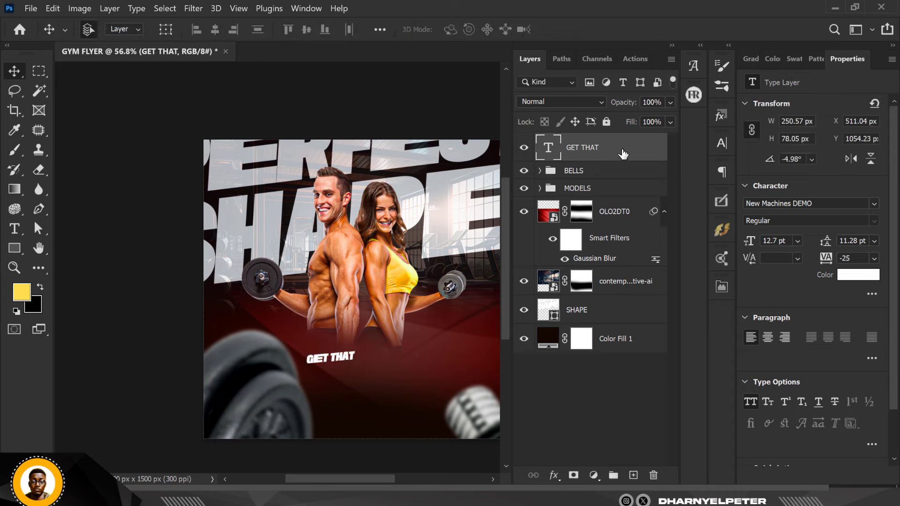
pyautogui.moveTo(368, 355); pyautogui.dragTo(365, 386)
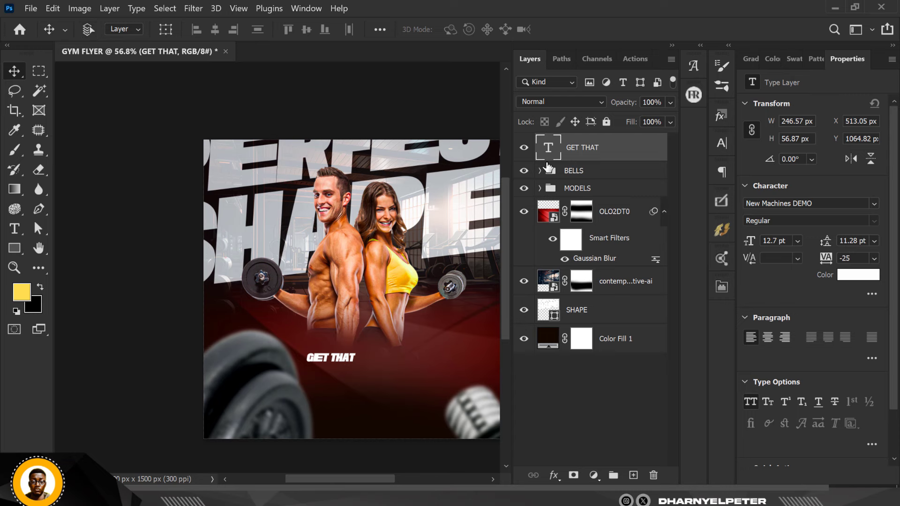
# Step: Rotate the GET THAT text by -4.98° to tilt it like the PERFECT SHAPE headline
pyautogui.hotkey('ctrl', 't')
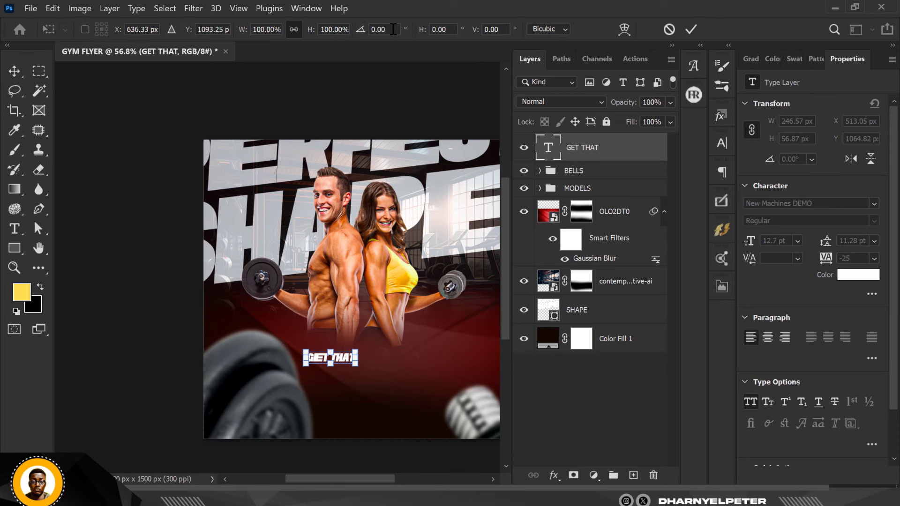
pyautogui.click(392, 29)
pyautogui.moveTo(364, 39); pyautogui.dragTo(362, 39)
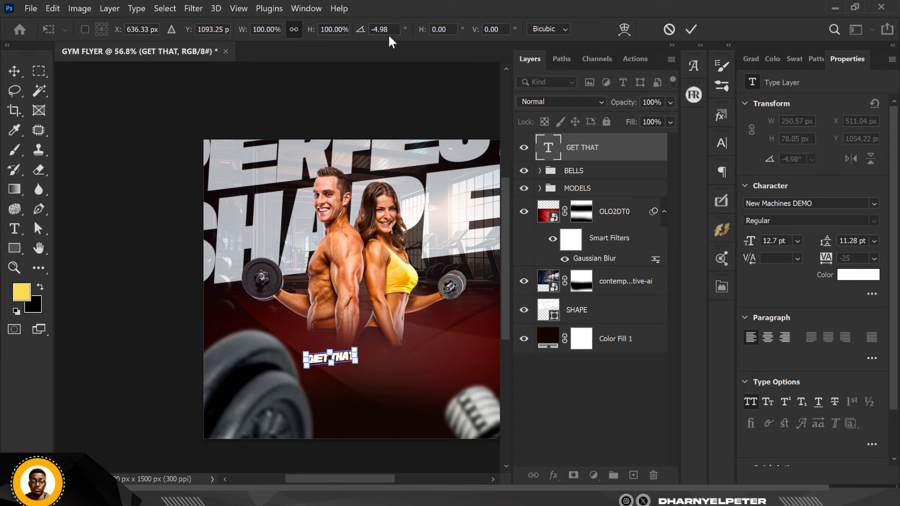
pyautogui.press('Return')
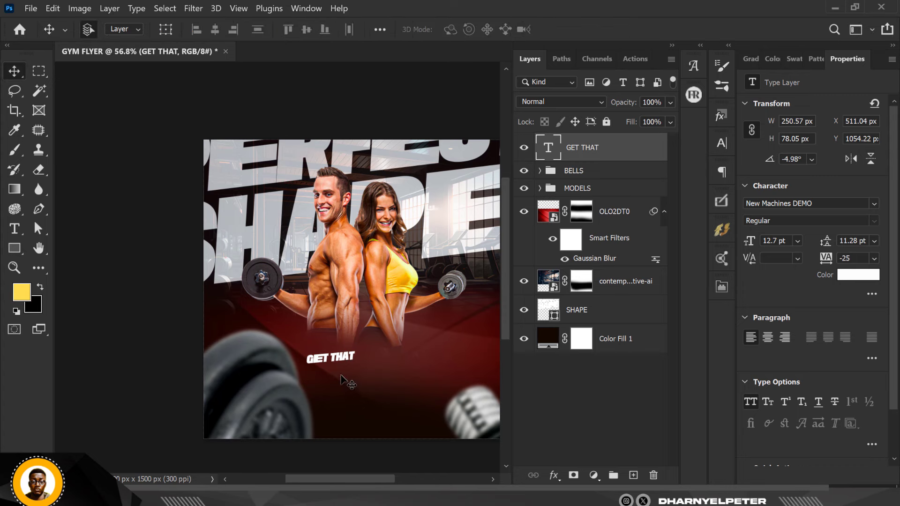
# Step: Enlarge the GET THAT text to about 209% (26.59 pt) and place it over the fitness couple's faded lower edge, at about X 489 px and Y 949 px
pyautogui.hotkey('ctrl', 't')
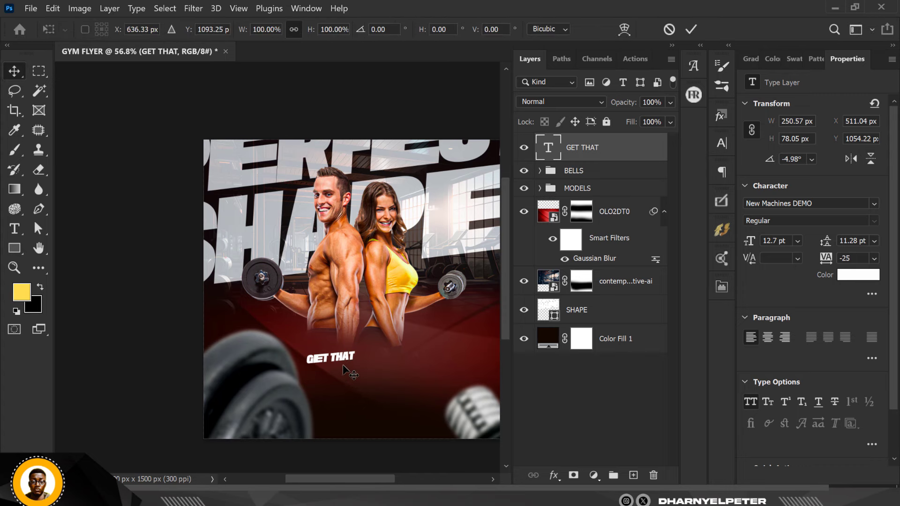
pyautogui.scroll(1, 349, 363)
pyautogui.scroll(2, 349, 363)
pyautogui.moveTo(359, 340); pyautogui.dragTo(453, 310)
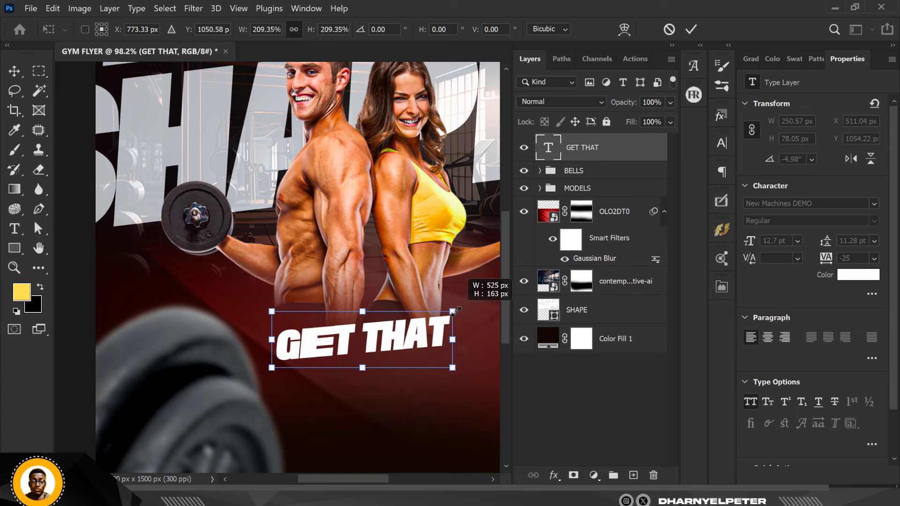
pyautogui.moveTo(411, 349); pyautogui.dragTo(401, 340)
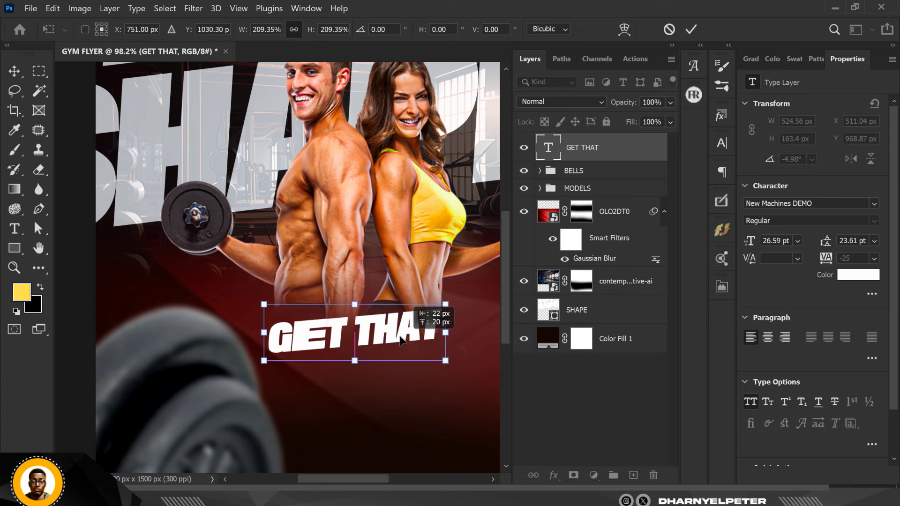
pyautogui.press('Return')
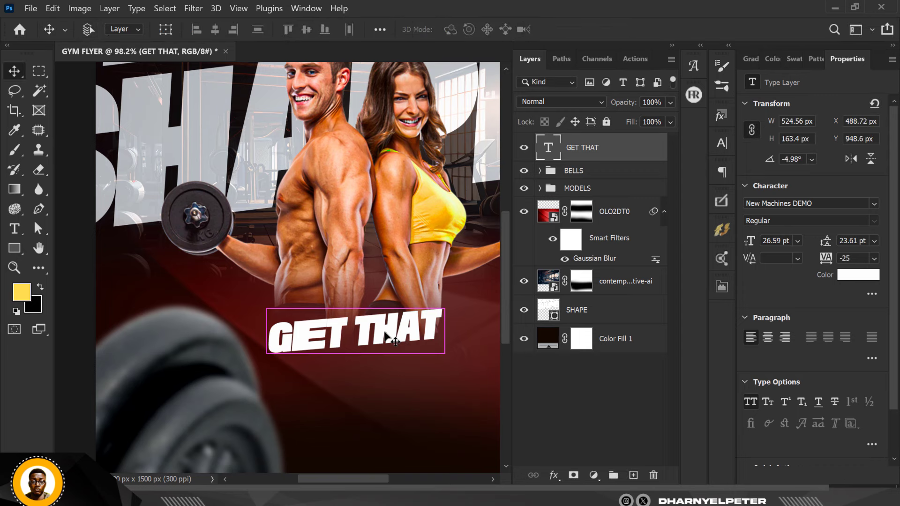
# Step: Duplicate the GET THAT text directly below the original, offset about 8 px left and 91 px down
pyautogui.moveTo(385, 338); pyautogui.dragTo(361, 379)
pyautogui.scroll(3, 381, 358)
pyautogui.press('Down')
pyautogui.press('Down')
pyautogui.press('Down')
pyautogui.press('Down')
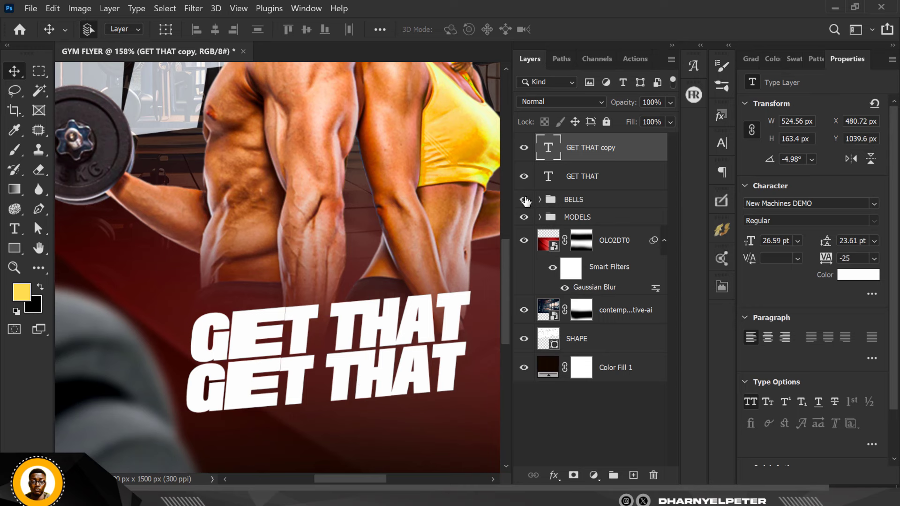
# Step: Replace the wording of the lower GET THAT copy with PERFECT SHAPE
pyautogui.doubleClick(549, 147)
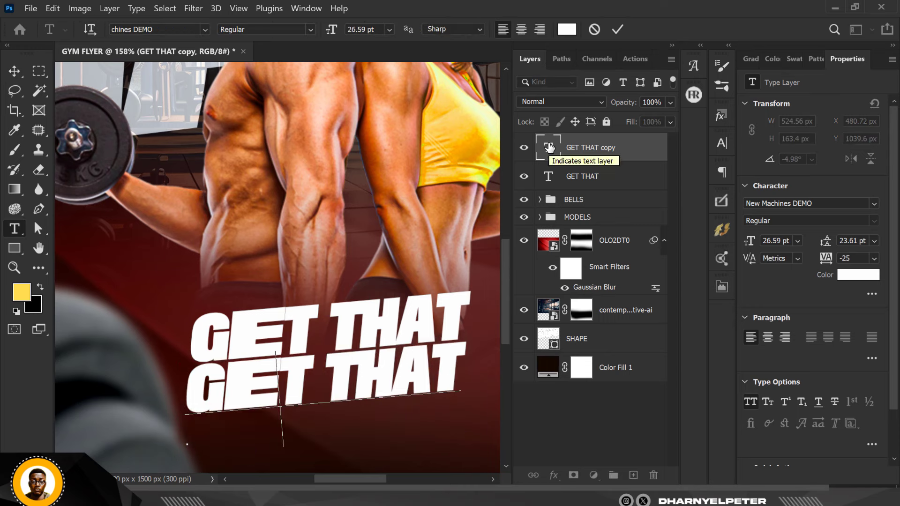
pyautogui.write('PERFECT')
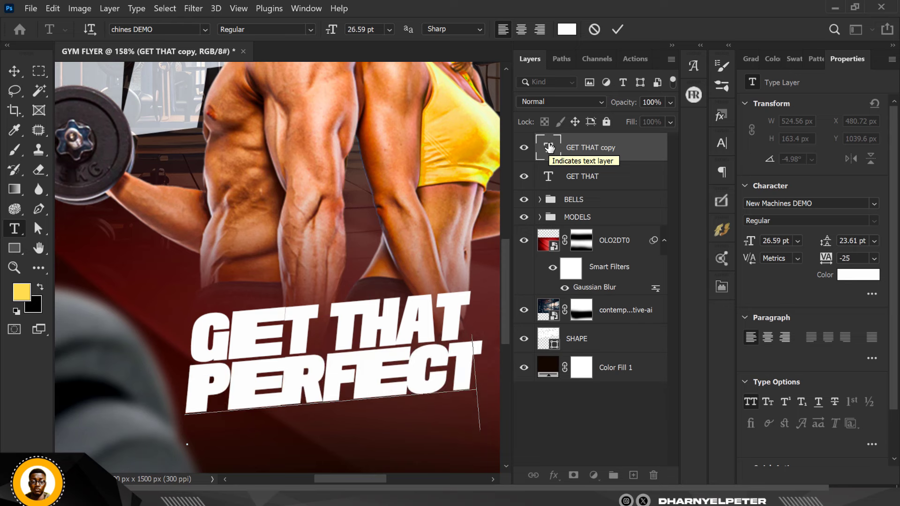
pyautogui.write(' S')
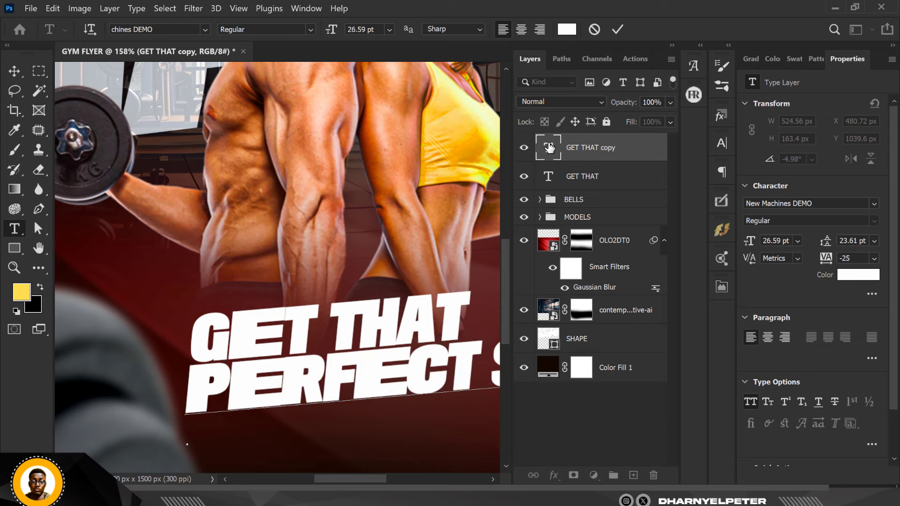
pyautogui.hotkey('ctrl', '0')
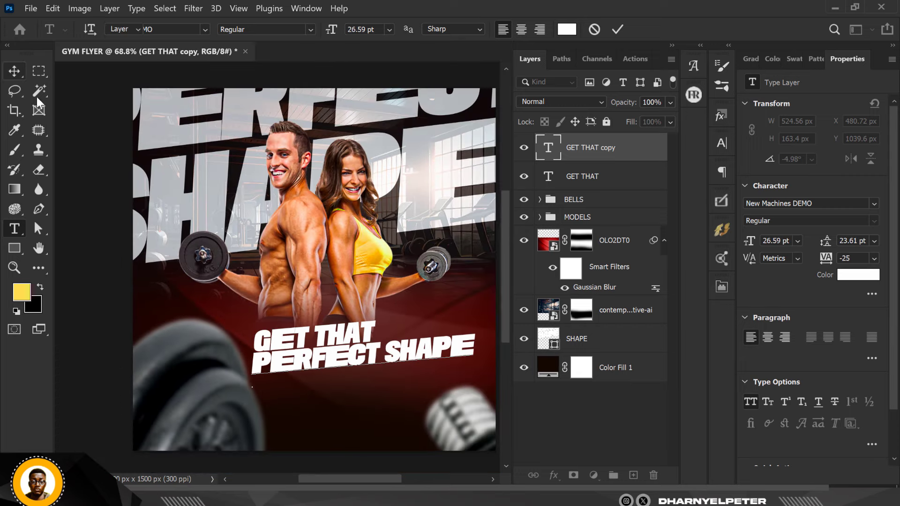
pyautogui.click(14, 71)
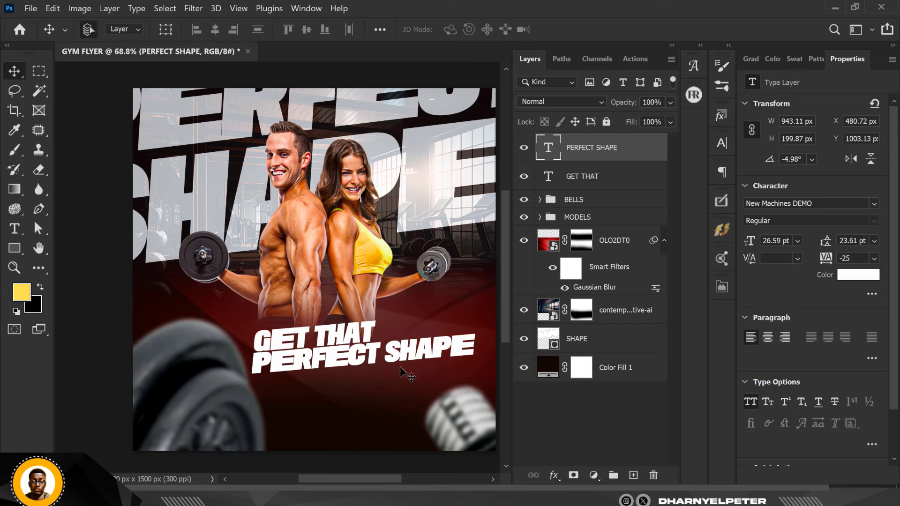
# Step: Scale the small PERFECT SHAPE line to about 93% (24.75 pt) and set it just under GET THAT, at about Y 1016 px
pyautogui.hotkey('ctrl', 't')
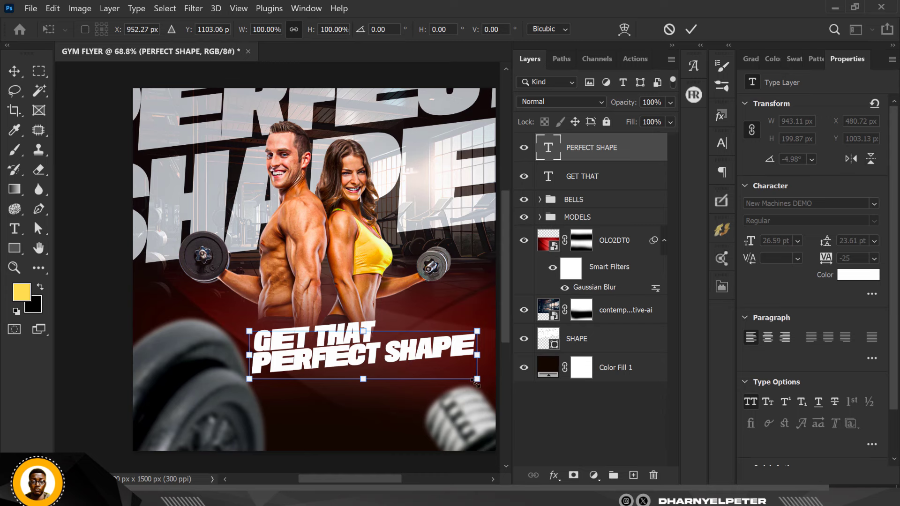
pyautogui.moveTo(474, 383); pyautogui.dragTo(457, 386)
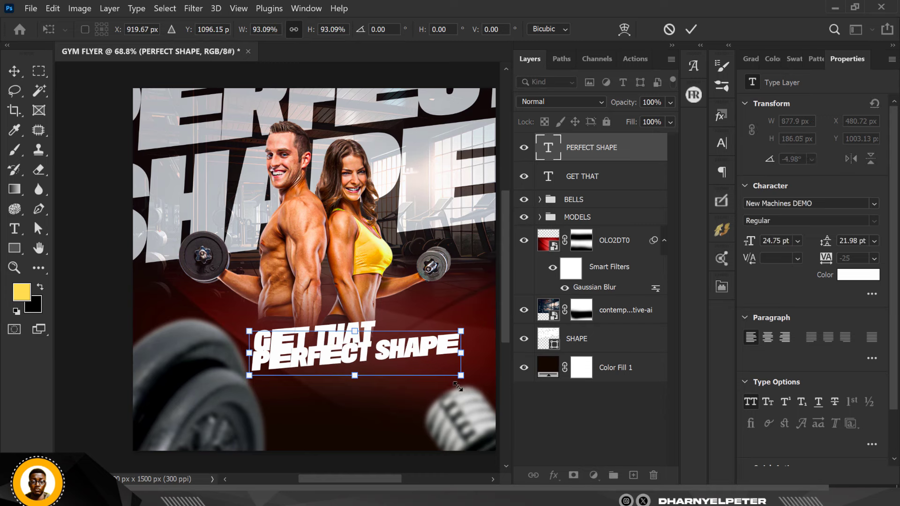
pyautogui.press('Return')
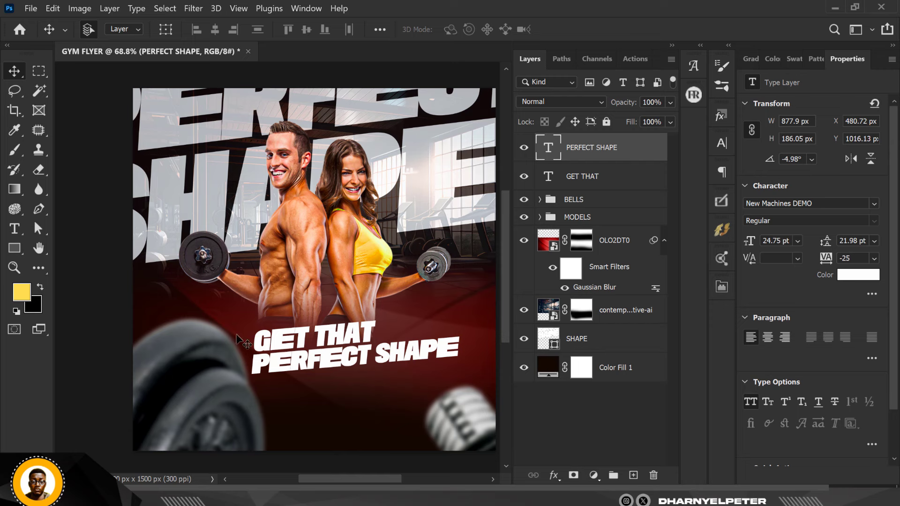
# Step: Scale the GET THAT and PERFECT SHAPE text layers together to about 94.5%
pyautogui.keyDown('shift'); pyautogui.click(608, 177); pyautogui.keyUp('shift')
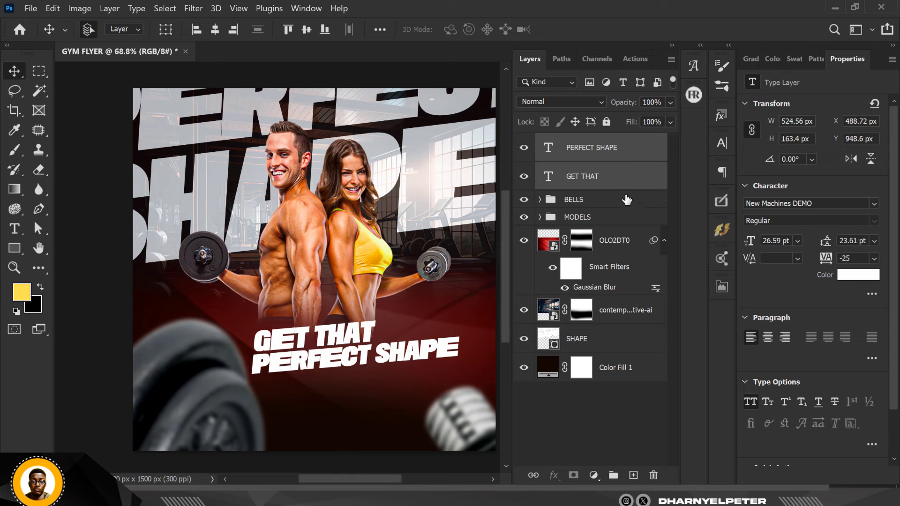
pyautogui.keyDown('ctrl'); pyautogui.click(623, 149); pyautogui.keyUp('ctrl')
pyautogui.keyDown('ctrl'); pyautogui.click(625, 147); pyautogui.keyUp('ctrl')
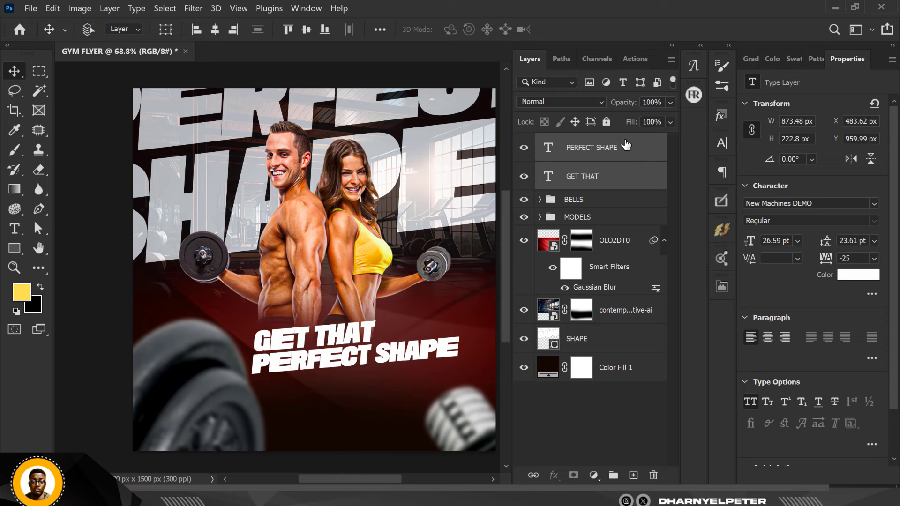
pyautogui.hotkey('ctrl', 't')
pyautogui.moveTo(461, 373); pyautogui.dragTo(448, 372)
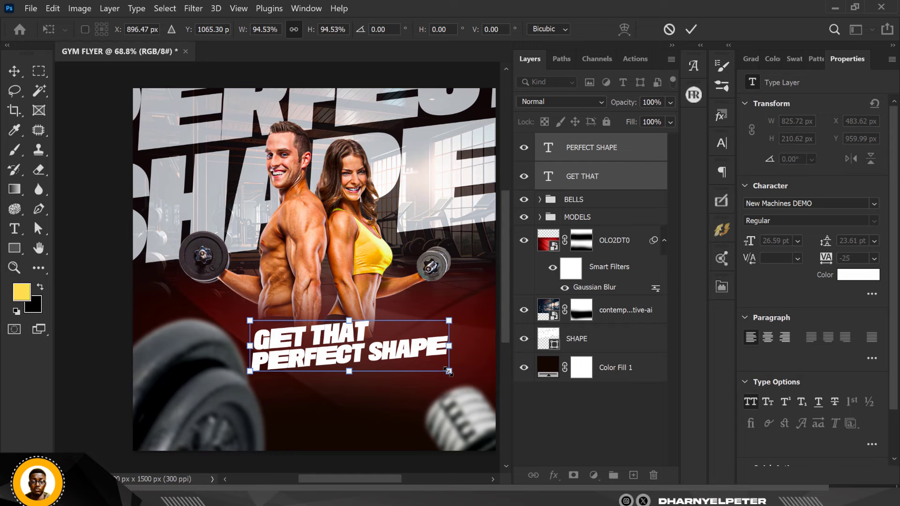
pyautogui.press('Return')
# Step: Duplicate the small PERFECT SHAPE text layer and move the copy 110 px straight down
pyautogui.scroll(4, 318, 363)
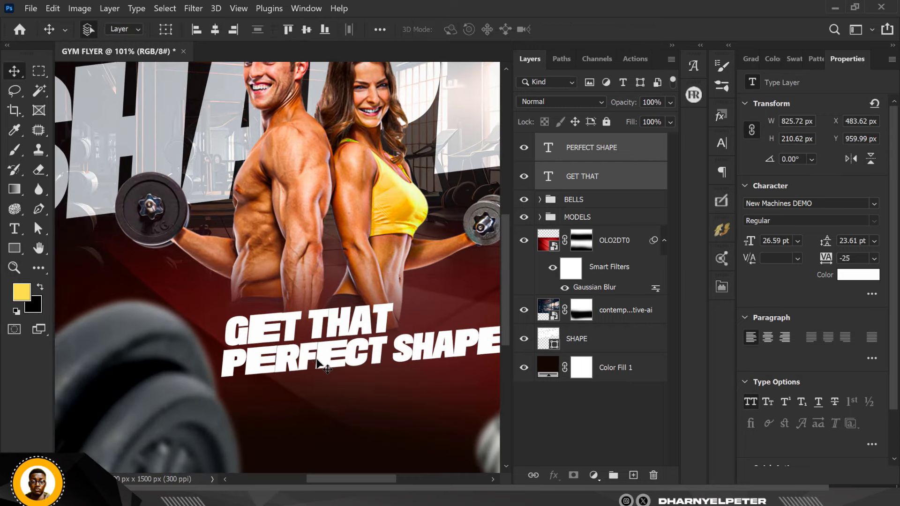
pyautogui.scroll(2, 318, 363)
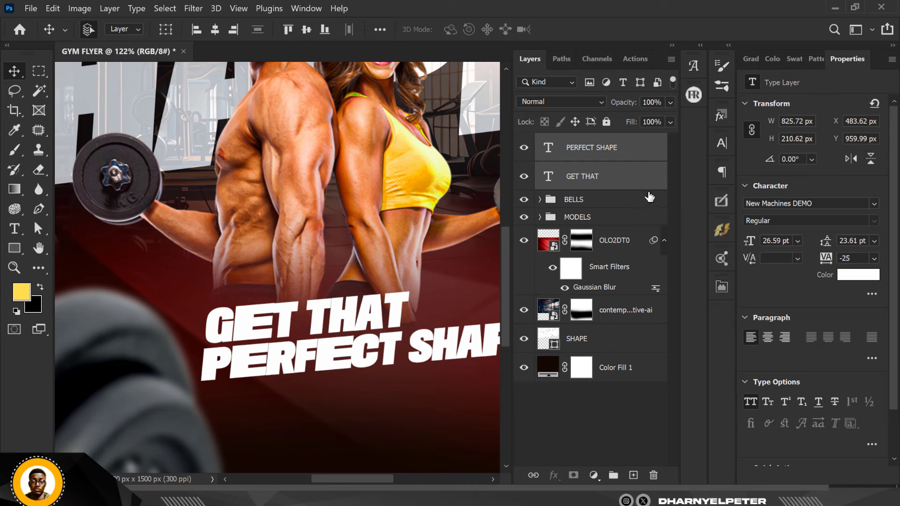
pyautogui.click(631, 149)
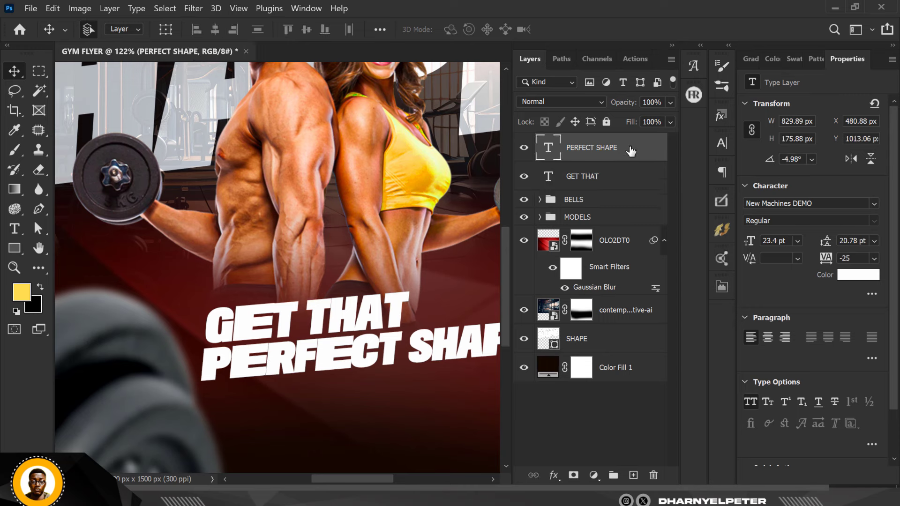
pyautogui.hotkey('ctrl', 'j')
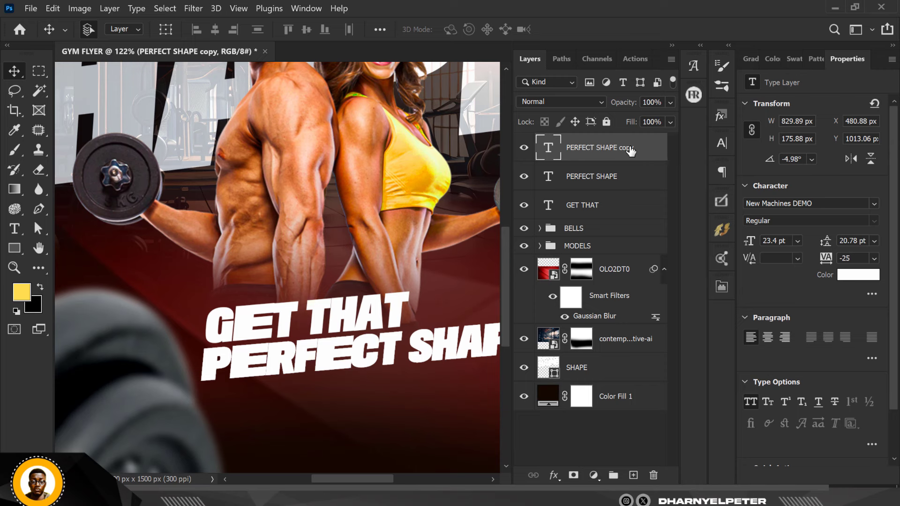
pyautogui.hotkey('shift', 'Down')
pyautogui.hotkey('shift', 'Down')
pyautogui.hotkey('shift', 'Down')
pyautogui.hotkey('shift', 'Down')
pyautogui.hotkey('shift', 'Down')
pyautogui.hotkey('shift', 'Down')
pyautogui.hotkey('shift', 'Down')
pyautogui.hotkey('shift', 'Down')
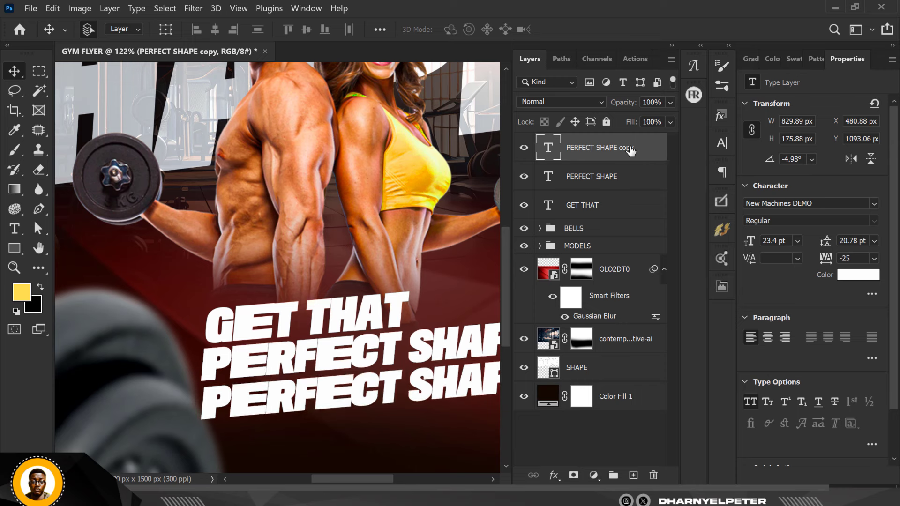
pyautogui.hotkey('shift', 'Down')
pyautogui.hotkey('shift', 'Down')
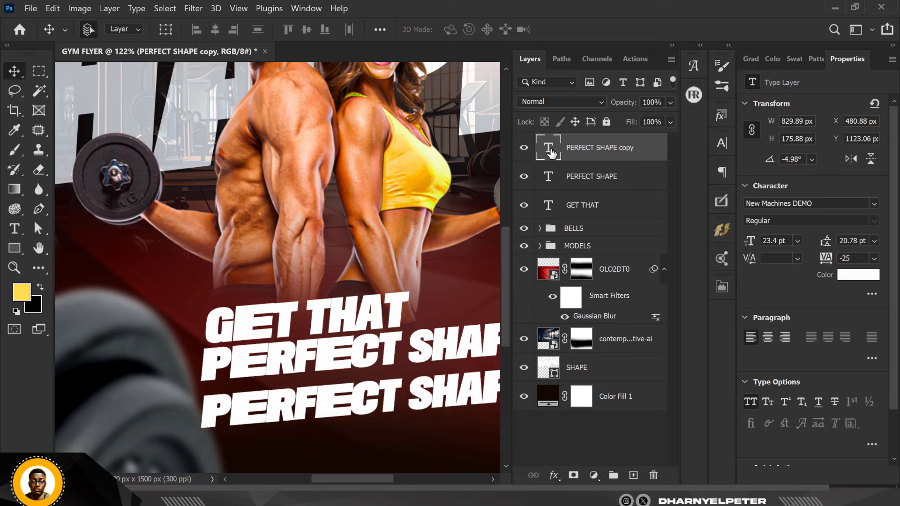
# Step: Replace the wording of the lower PERFECT SHAPE copy with TURN FAT INTO FIT
pyautogui.doubleClick(548, 149)
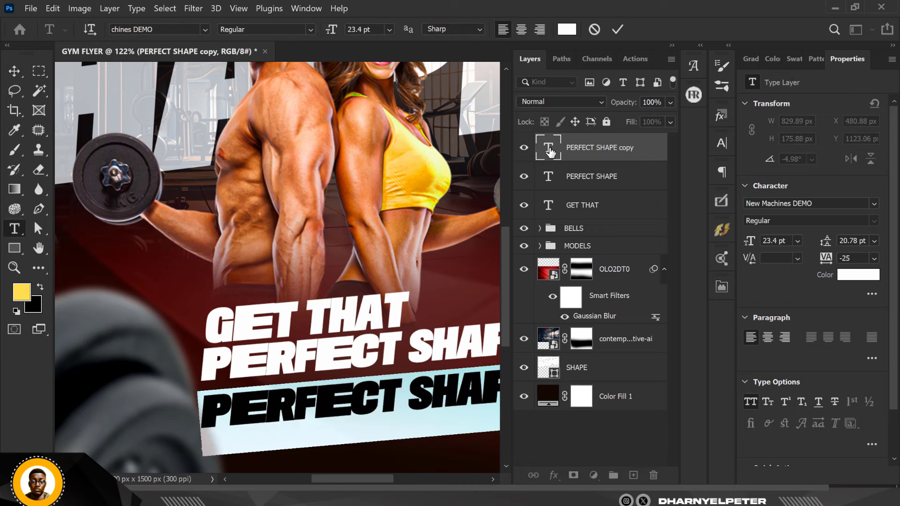
pyautogui.write('TURN')
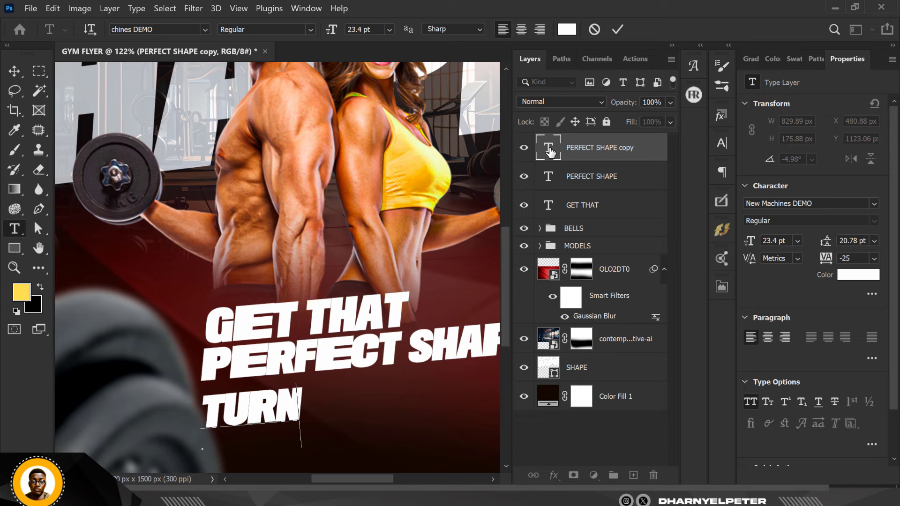
pyautogui.write(' FAT')
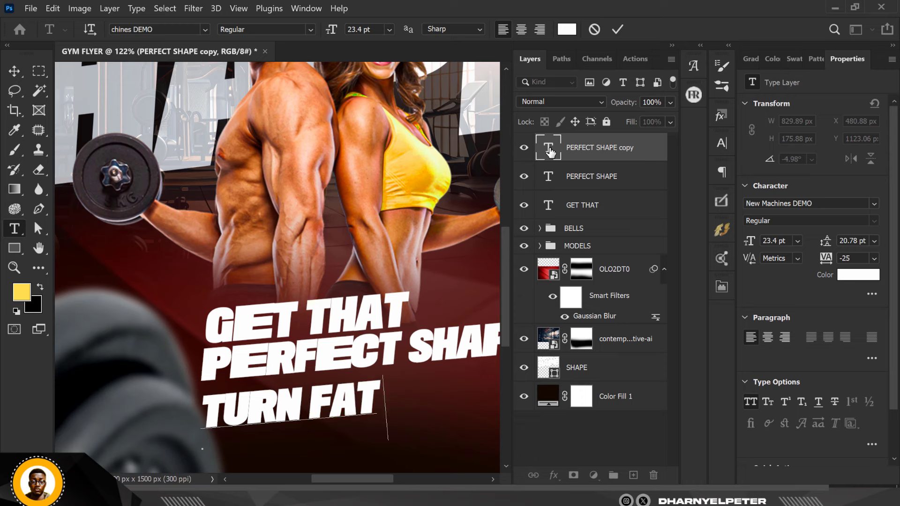
pyautogui.write(' INTO')
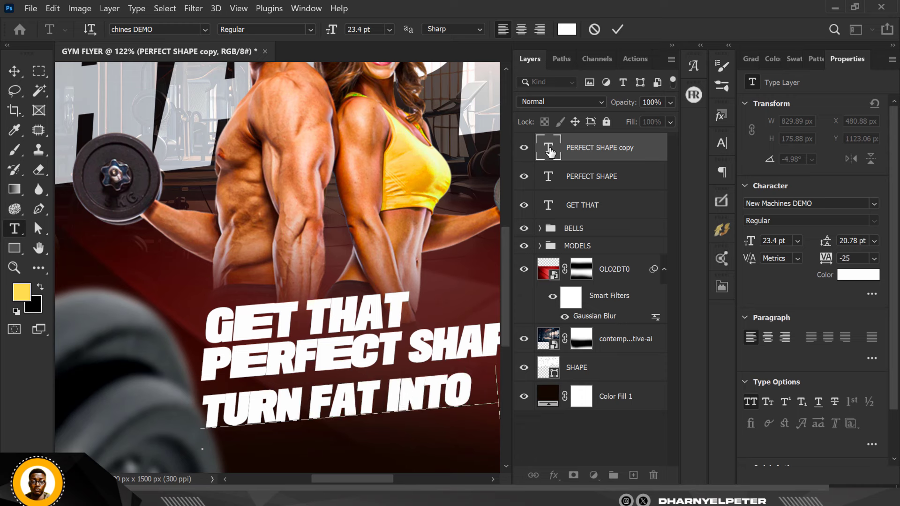
pyautogui.write(' F')
pyautogui.hotkey('ctrl', 'a')
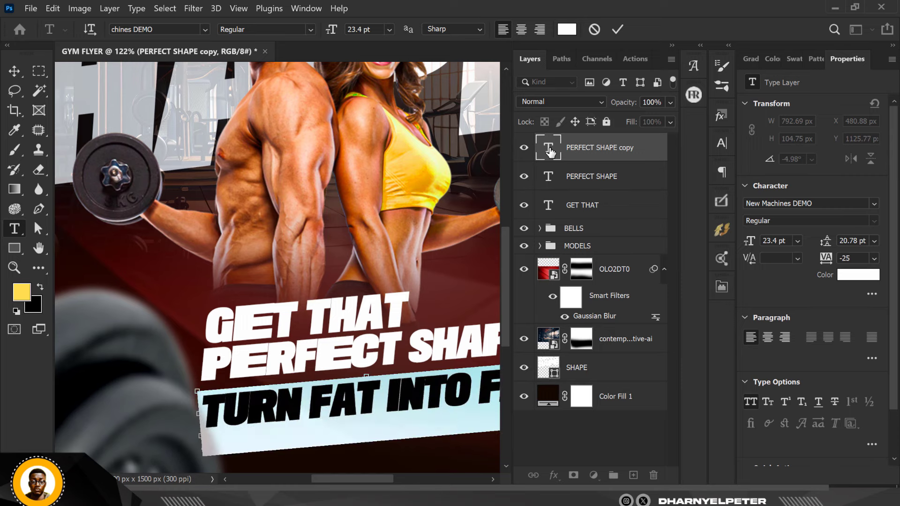
pyautogui.hotkey('ctrl', 'Return')
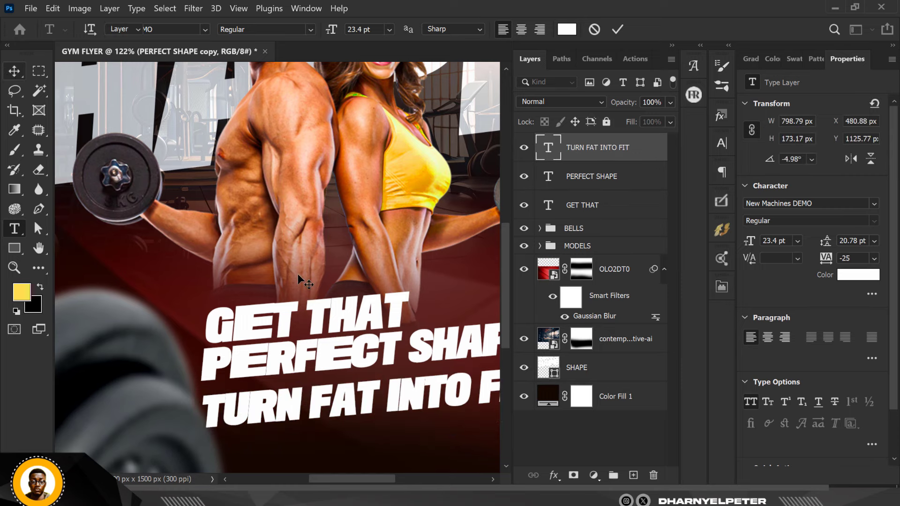
# Step: Scale the TURN FAT INTO FIT text down to about 10.53 pt, roughly 360 px wide
pyautogui.scroll(-3, 297, 274)
pyautogui.press('v')
pyautogui.hotkey('ctrl', 't')
pyautogui.moveTo(444, 353); pyautogui.dragTo(327, 372)
pyautogui.press('Return')
# Step: Move TURN FAT INTO FIT just beneath PERFECT SHAPE, aligned near its left edge at about X 485 px and Y 1143 px
pyautogui.scroll(5, 278, 340)
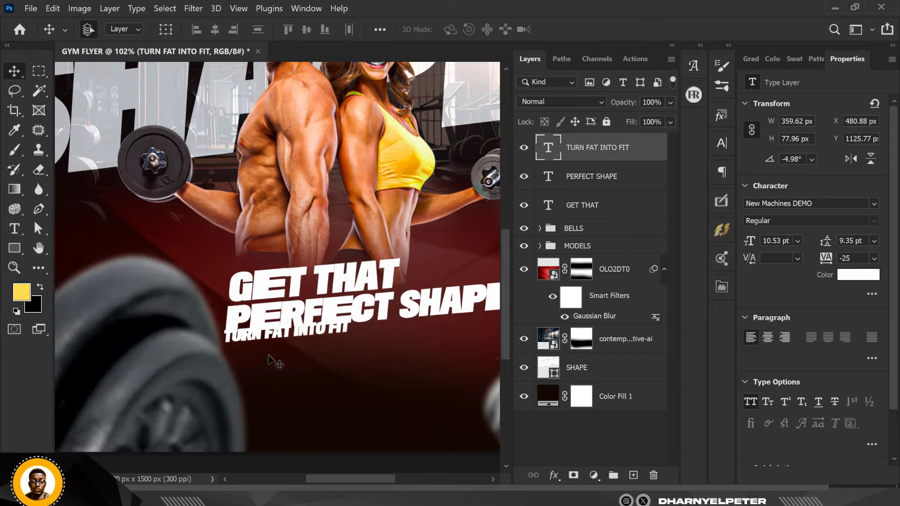
pyautogui.moveTo(289, 318); pyautogui.dragTo(294, 336)
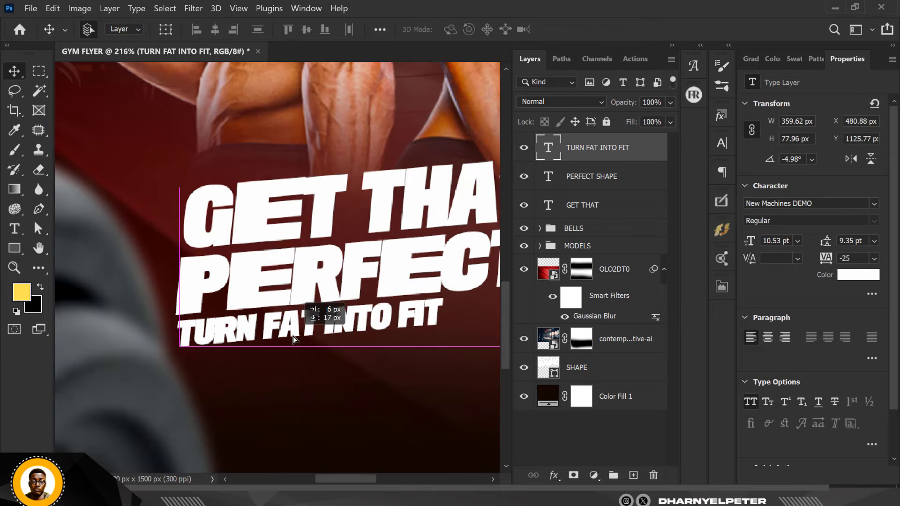
pyautogui.scroll(-2, 327, 327)
pyautogui.scroll(-3, 328, 331)
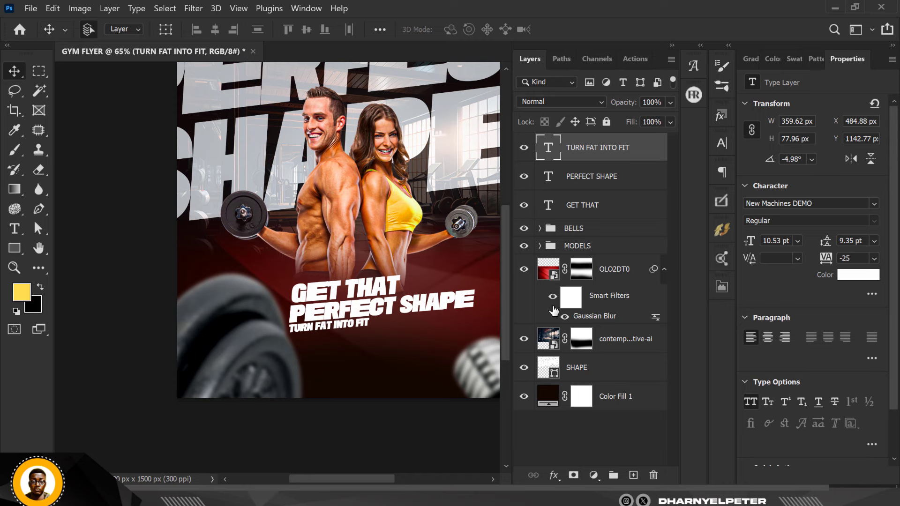
# Step: Change the font of the TURN FAT INTO FIT text to Montserrat Bold Italic
pyautogui.click(869, 204)
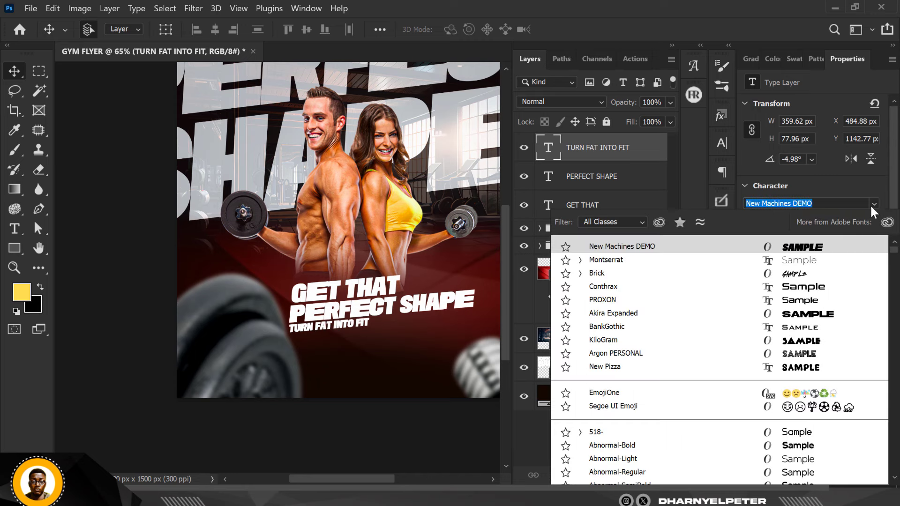
pyautogui.click(580, 260)
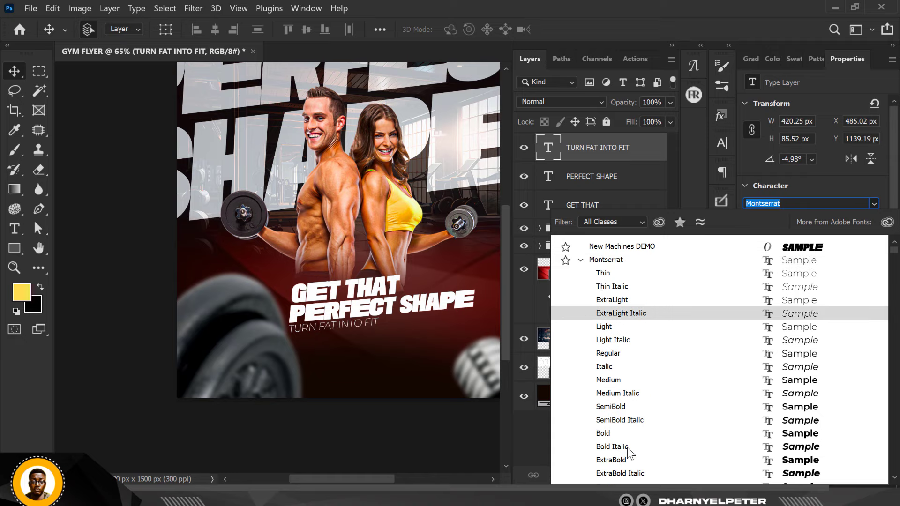
pyautogui.click(612, 447)
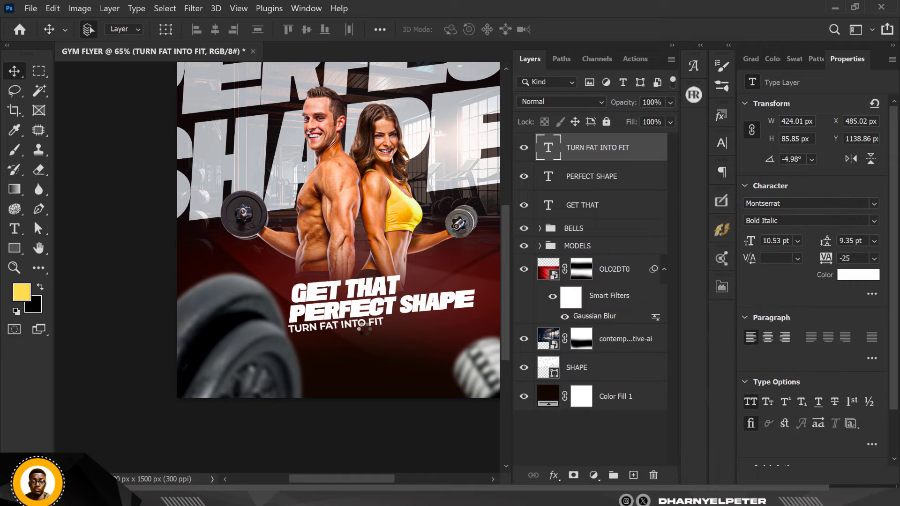
# Step: Recolor the TURN FAT INTO FIT text yellow (#fdc941), sampled from the woman's sports top
pyautogui.scroll(4, 358, 331)
pyautogui.scroll(4, 359, 330)
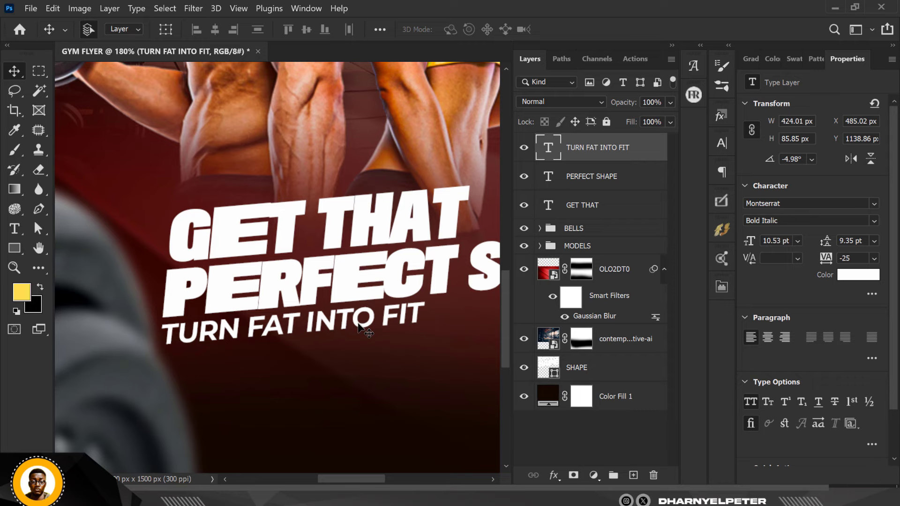
pyautogui.scroll(-6, 358, 324)
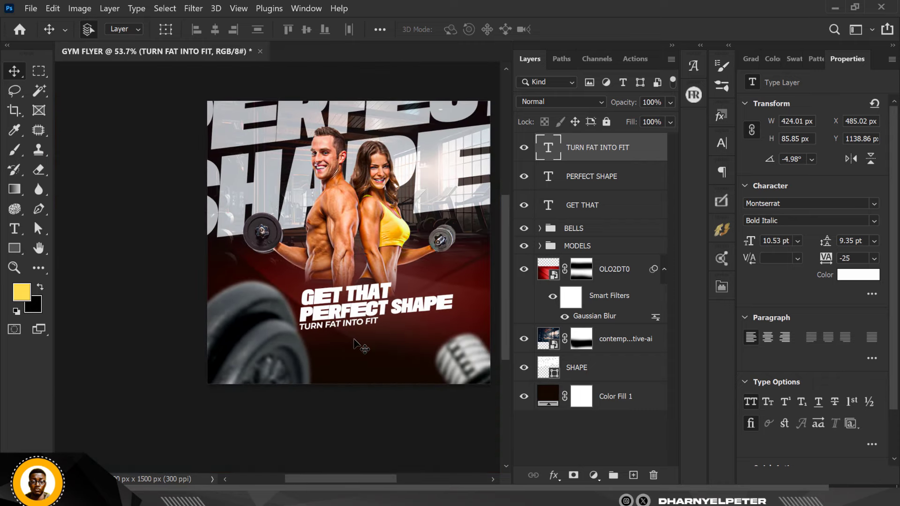
pyautogui.scroll(3, 355, 340)
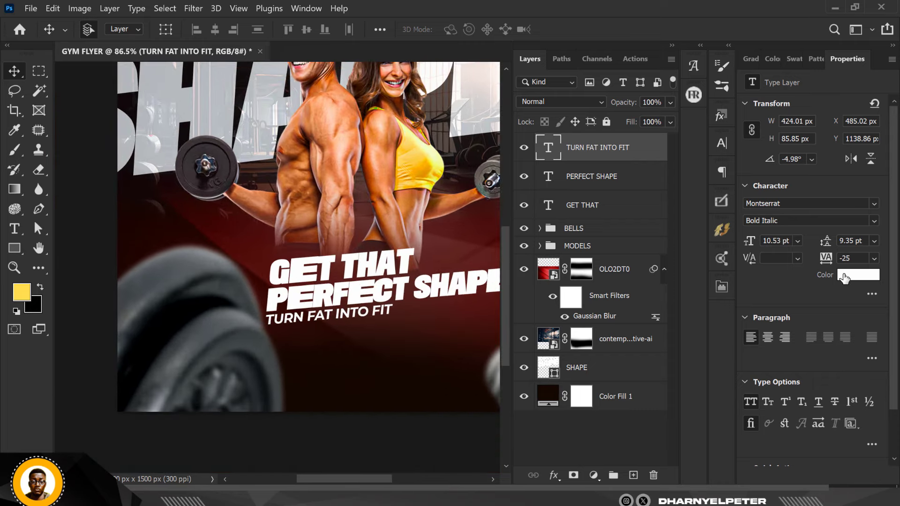
pyautogui.click(843, 276)
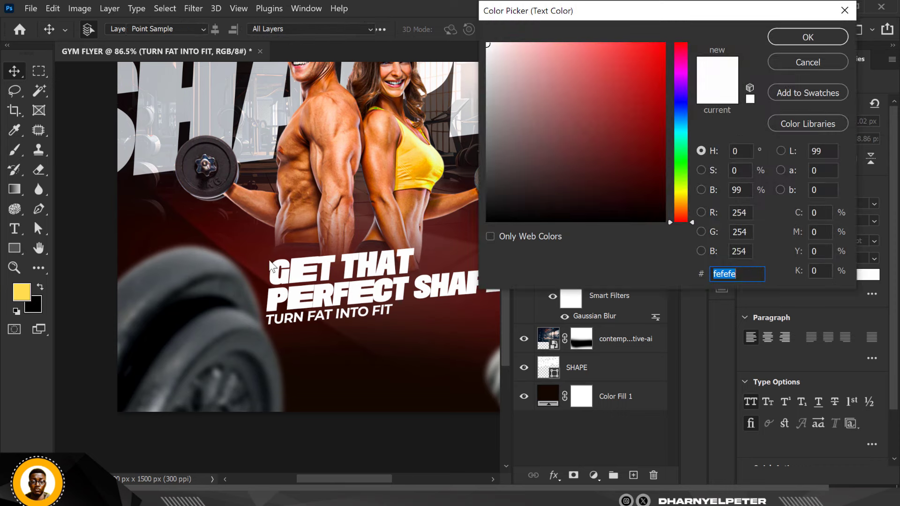
pyautogui.click(413, 169)
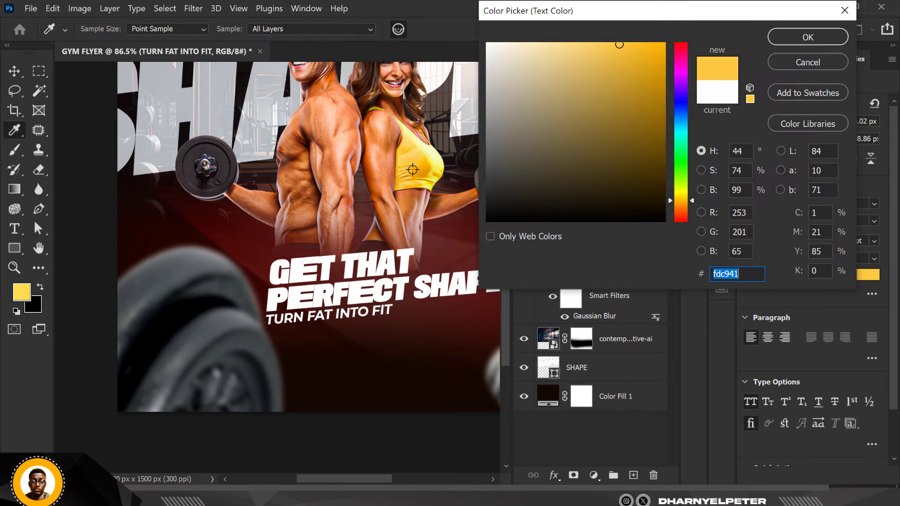
pyautogui.click(807, 38)
# Step: Group the GET THAT, PERFECT SHAPE and TURN FAT INTO FIT text layers and name the group TEXT
pyautogui.scroll(-5, 281, 267)
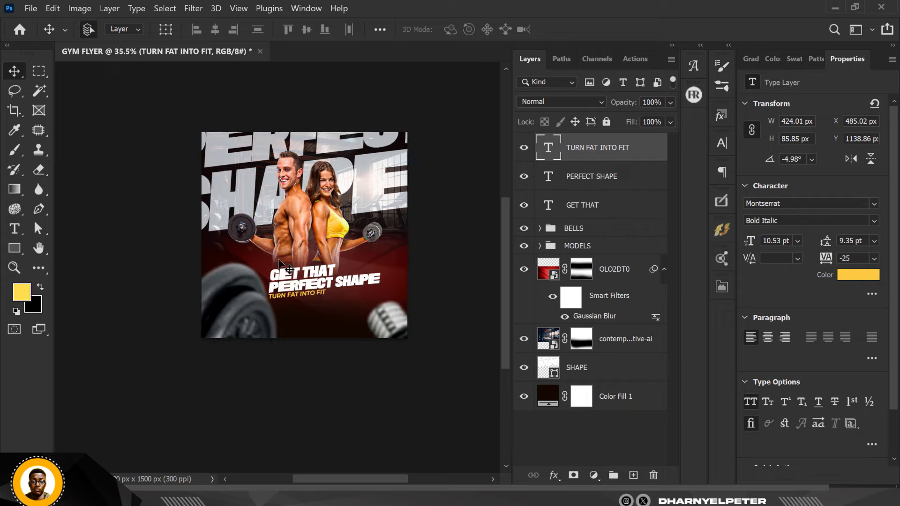
pyautogui.scroll(2, 281, 267)
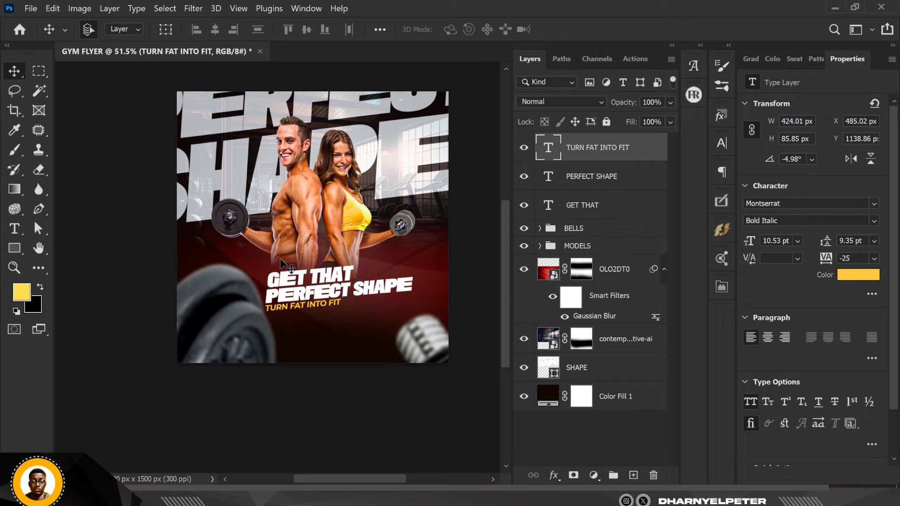
pyautogui.scroll(3, 281, 265)
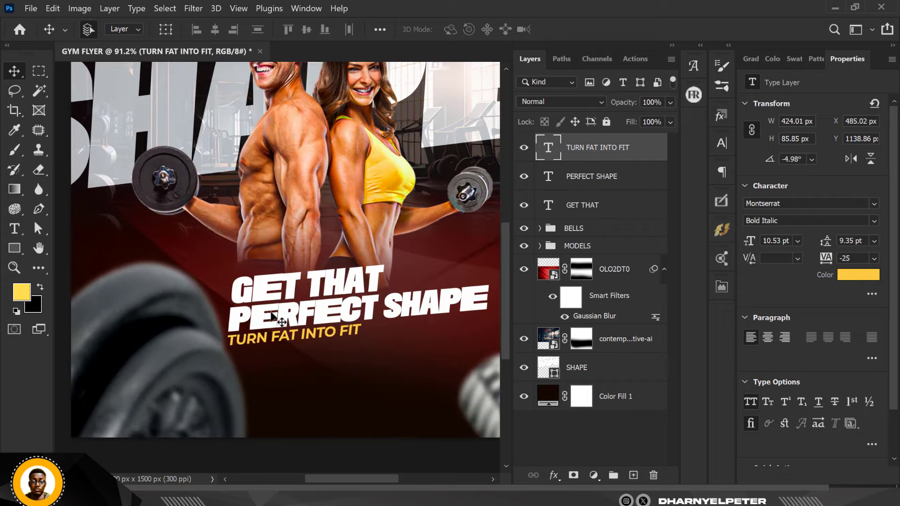
pyautogui.scroll(1, 281, 322)
pyautogui.scroll(-3, 271, 312)
pyautogui.scroll(2, 271, 312)
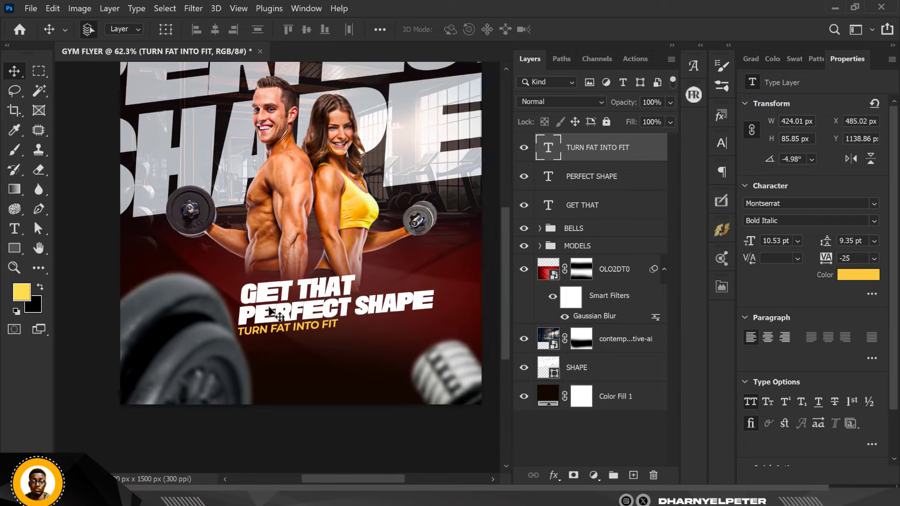
pyautogui.click(613, 212)
pyautogui.keyDown('shift'); pyautogui.click(612, 148); pyautogui.keyUp('shift')
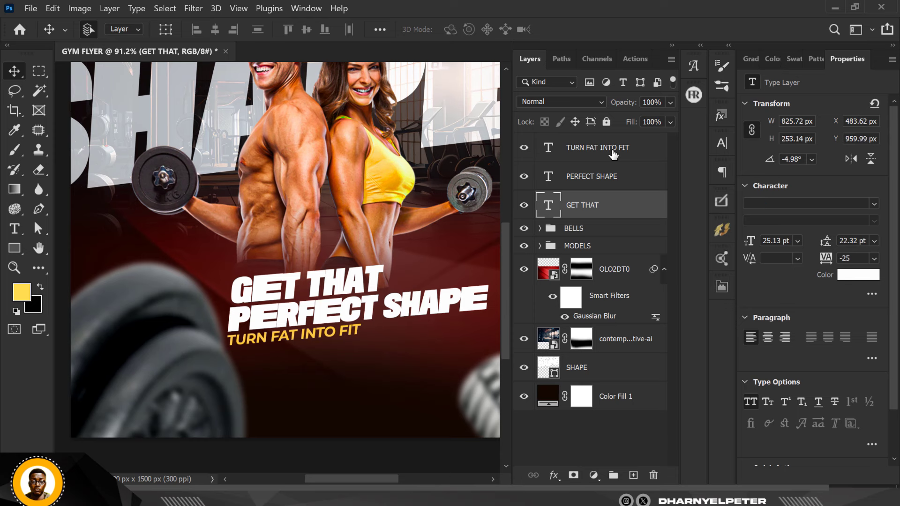
pyautogui.hotkey('ctrl', 'g')
pyautogui.doubleClick(568, 142)
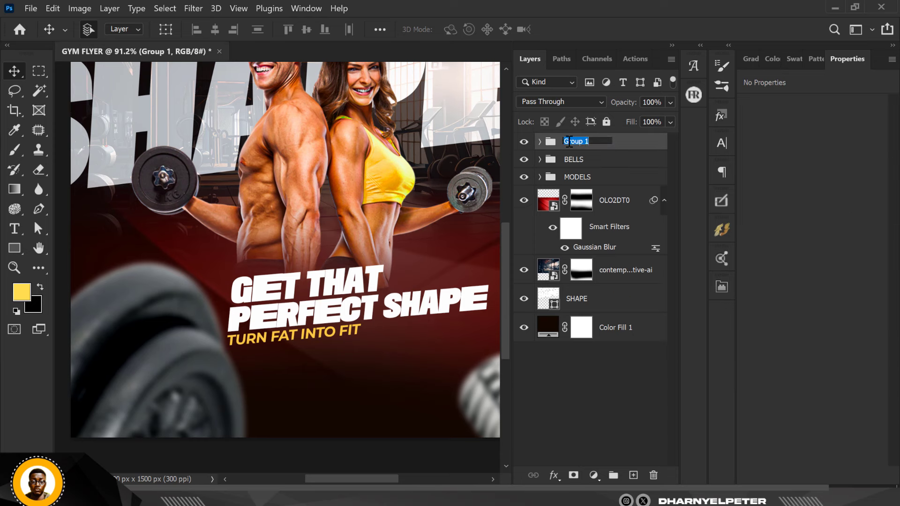
pyautogui.write('TEXT')
pyautogui.press('Return')
# Step: Set the Pen tool's shape fill to a bright red based on a color sampled from the flyer's red background
pyautogui.scroll(-2, 324, 293)
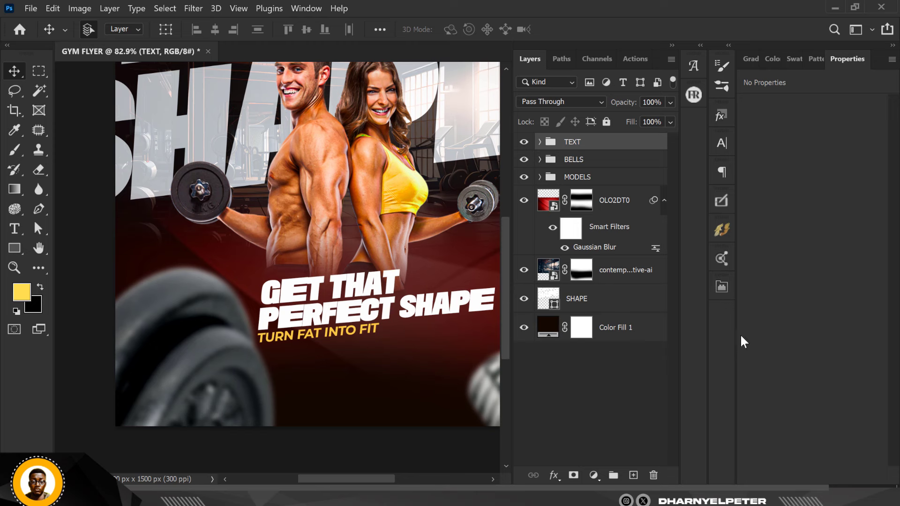
pyautogui.click(40, 212)
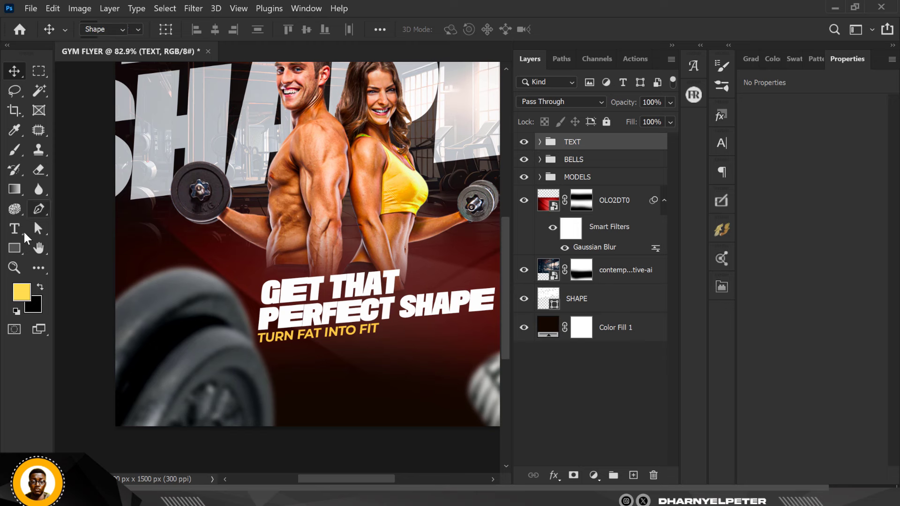
pyautogui.click(85, 208)
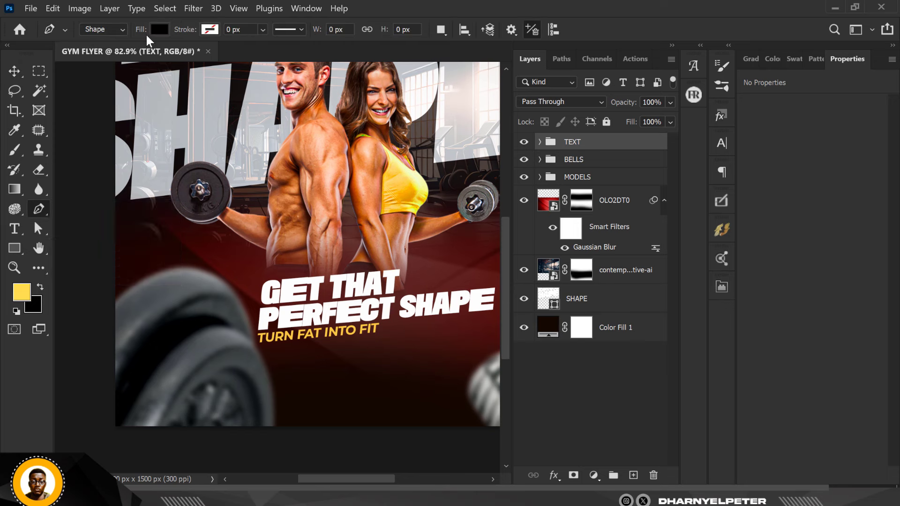
pyautogui.click(157, 30)
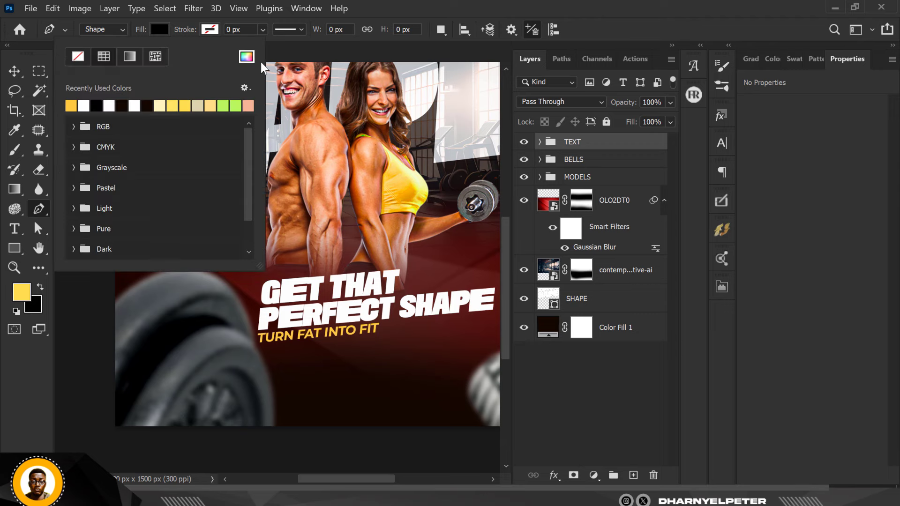
pyautogui.click(246, 57)
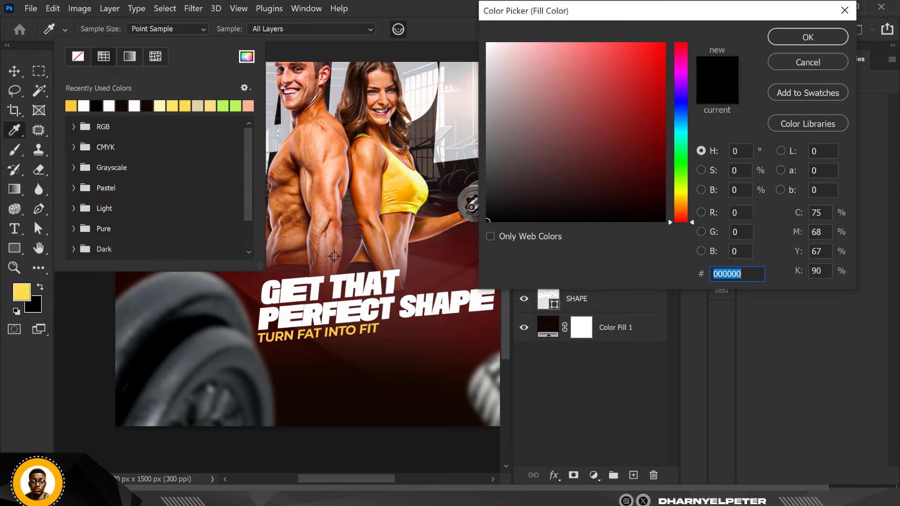
pyautogui.click(248, 282)
pyautogui.moveTo(645, 116)
pyautogui.mouseDown()
pyautogui.moveTo(649, 86)
pyautogui.moveTo(655, 94)
pyautogui.mouseUp()
pyautogui.click(821, 37)
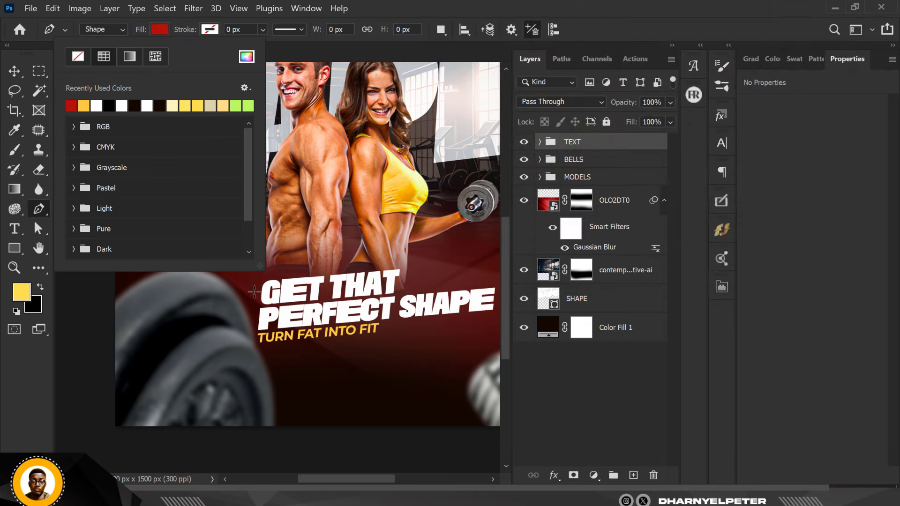
# Step: On a new layer above TEXT, begin a pen shape down the headline's left side and beneath and up the end of TURN FAT INTO FIT
pyautogui.click(631, 475)
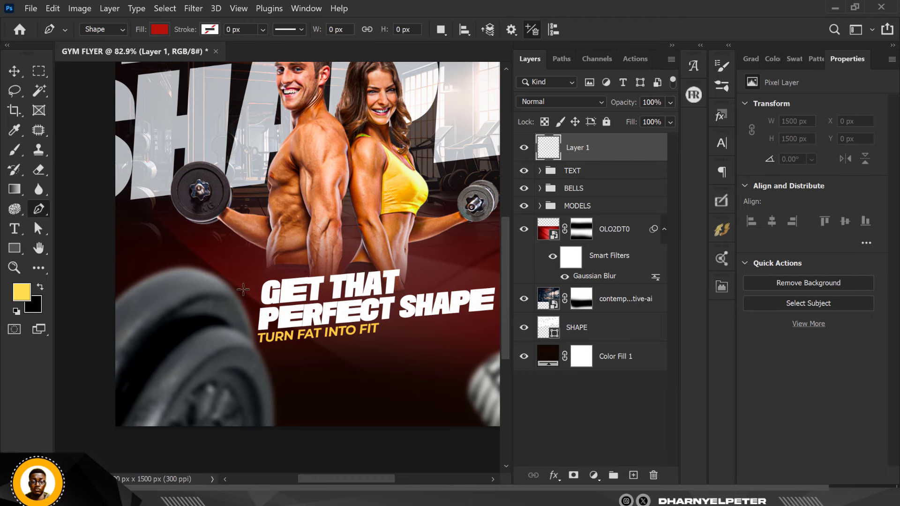
pyautogui.scroll(2, 257, 301)
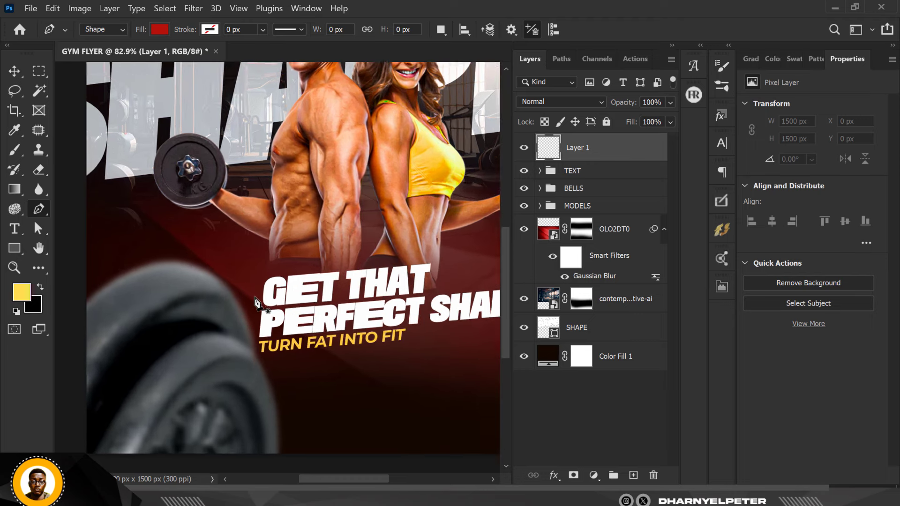
pyautogui.scroll(3, 256, 303)
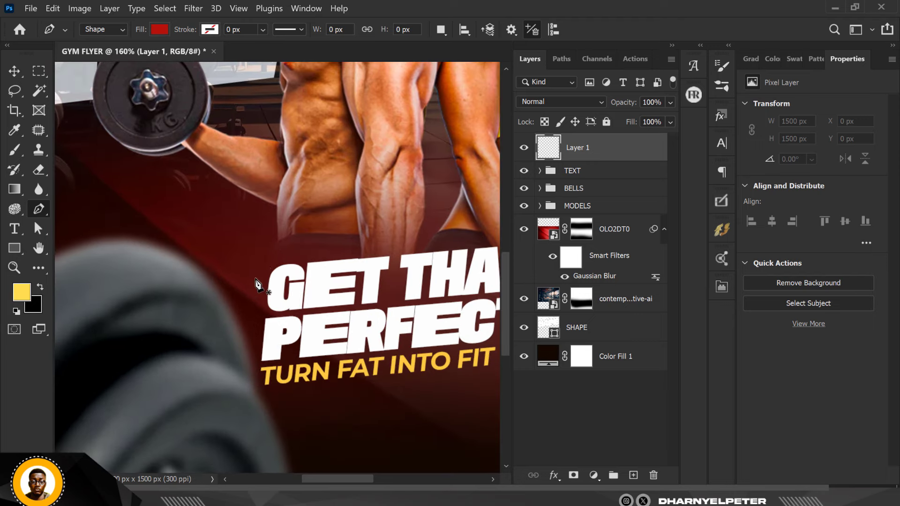
pyautogui.click(259, 242)
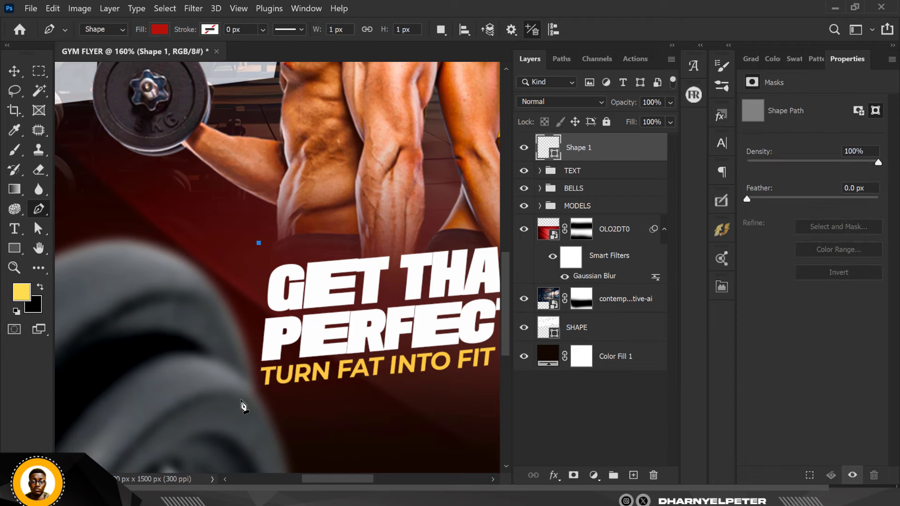
pyautogui.click(242, 404)
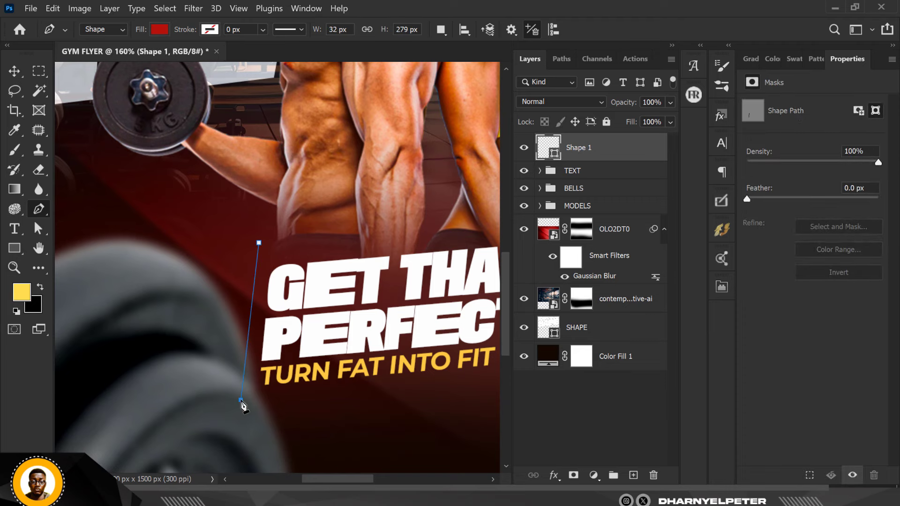
pyautogui.scroll(-2, 243, 406)
pyautogui.scroll(2, 430, 392)
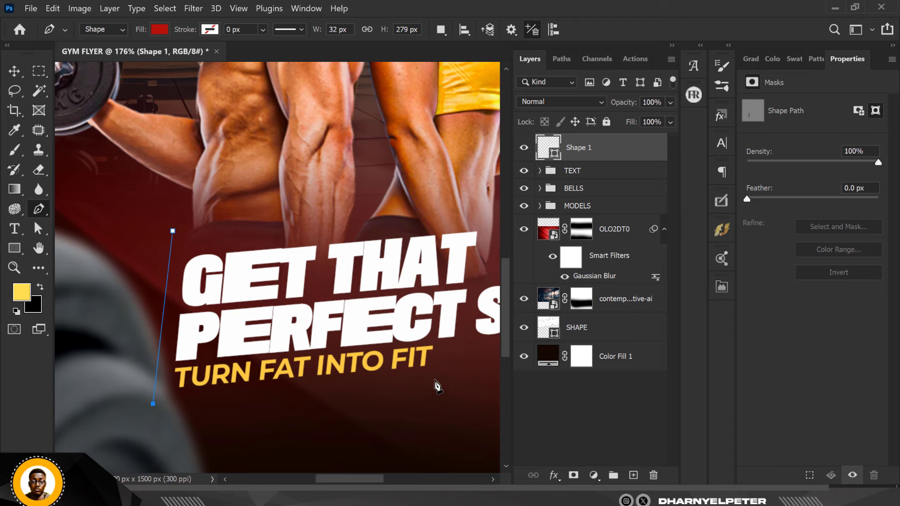
pyautogui.click(432, 384)
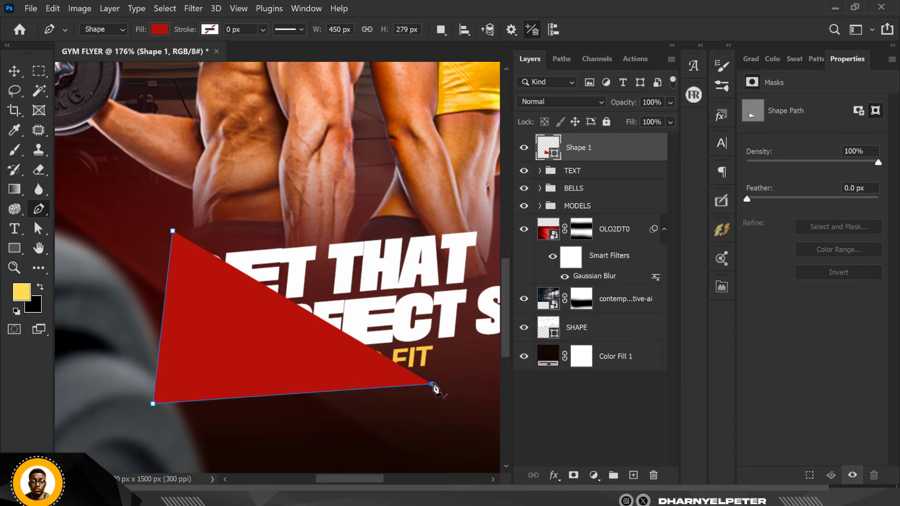
pyautogui.click(438, 349)
# Step: Extend the red shape beneath and around the end of PERFECT SHAPE, about 885 px wide overall, and lower its layer opacity to 32%
pyautogui.scroll(-4, 401, 348)
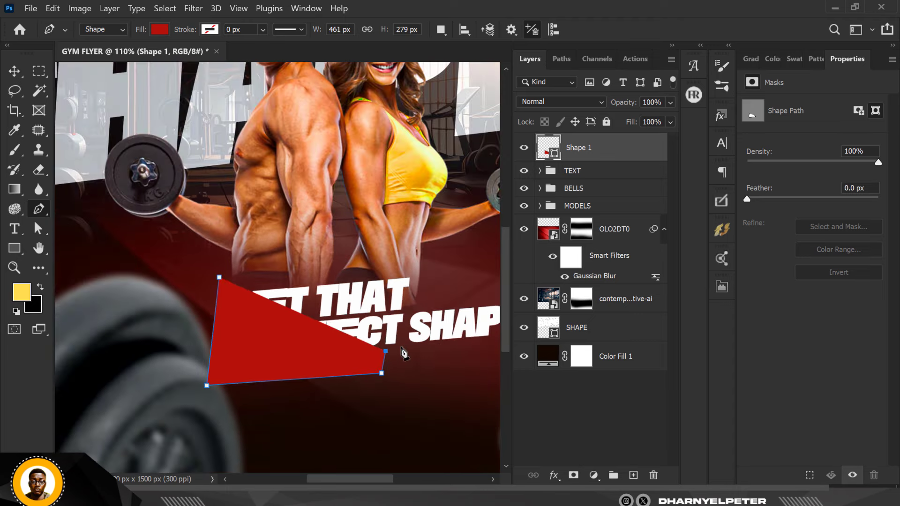
pyautogui.scroll(-1, 466, 356)
pyautogui.scroll(3, 464, 354)
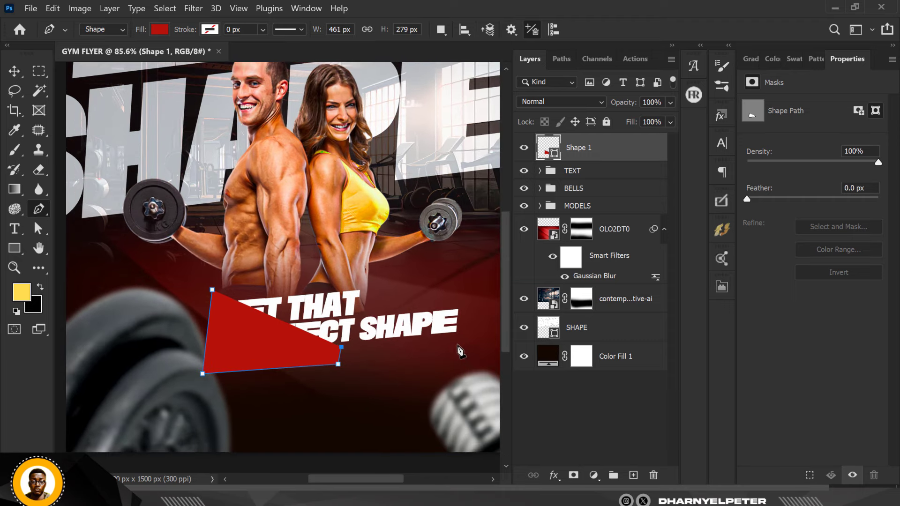
pyautogui.scroll(2, 458, 344)
pyautogui.click(464, 338)
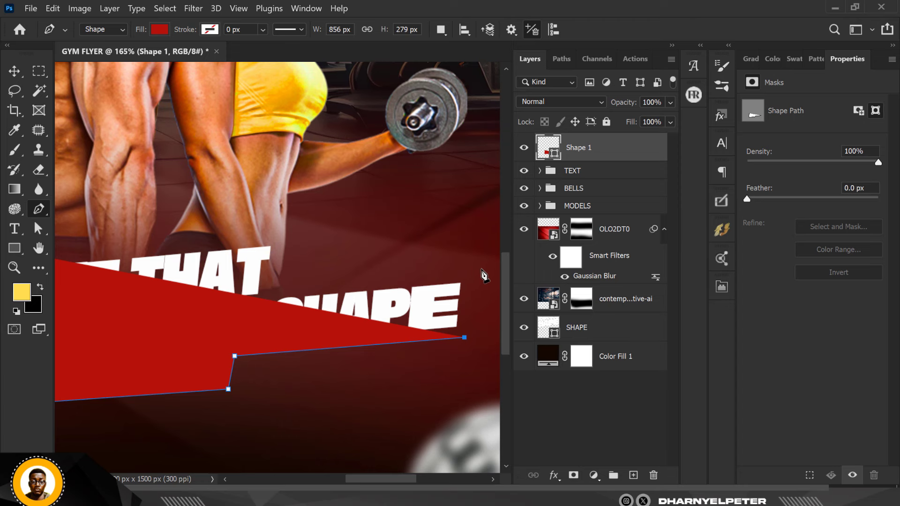
pyautogui.click(481, 266)
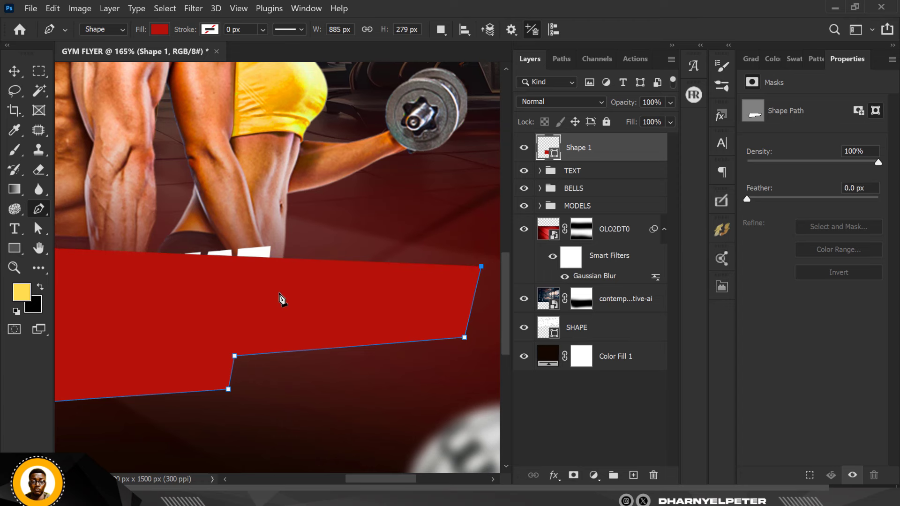
pyautogui.click(670, 101)
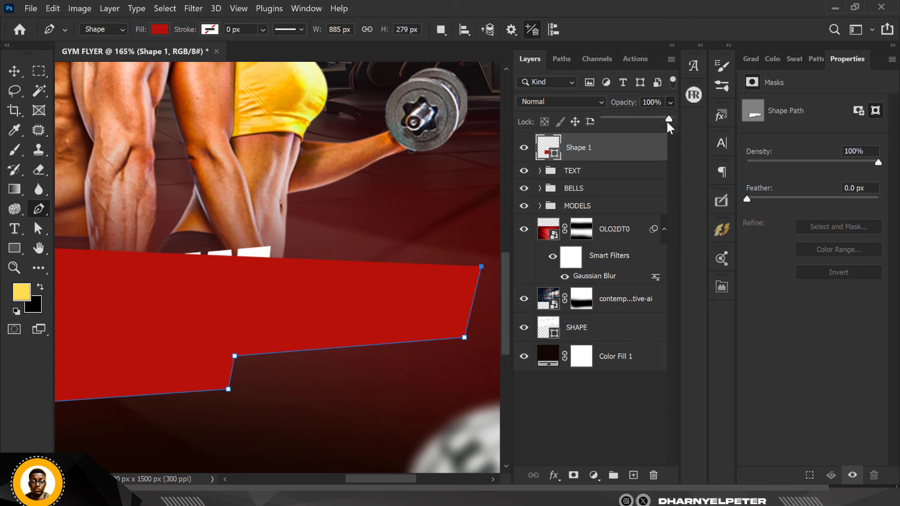
pyautogui.moveTo(668, 118); pyautogui.dragTo(624, 119)
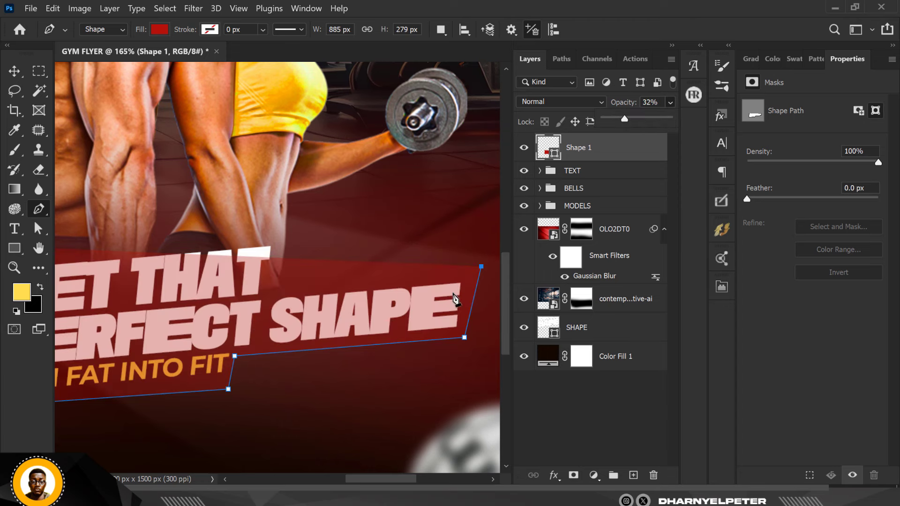
pyautogui.click(277, 290)
pyautogui.click(278, 290)
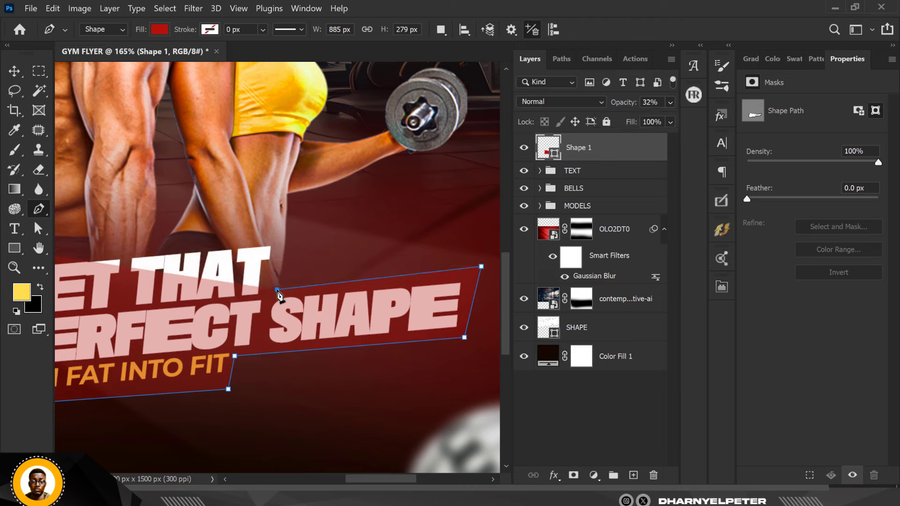
pyautogui.hotkey('ctrl', 'z')
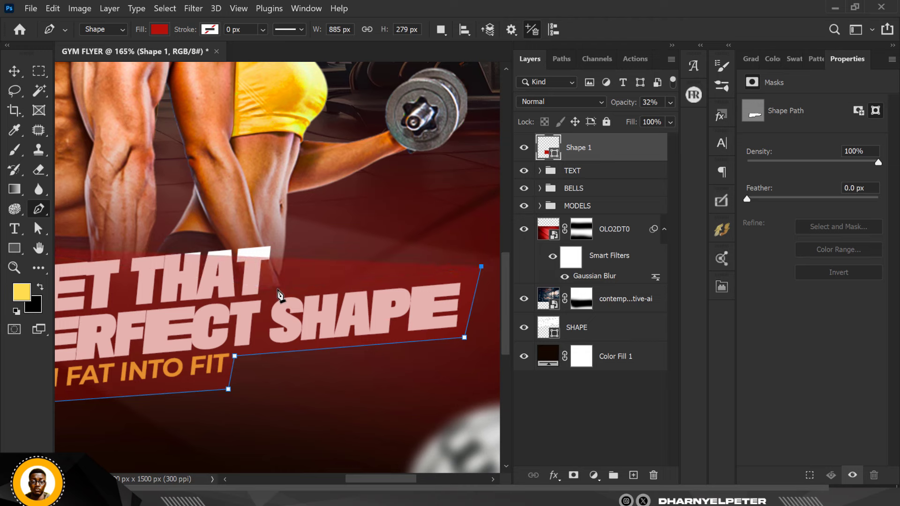
# Step: Complete the red pen shape above PERFECT SHAPE and around the end of GET THAT, about 885 × 299 px overall
pyautogui.click(278, 288)
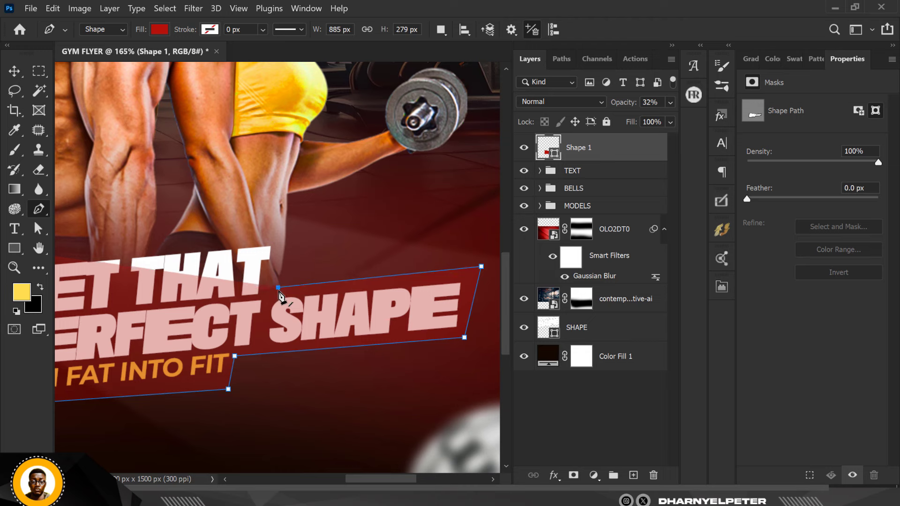
pyautogui.click(287, 236)
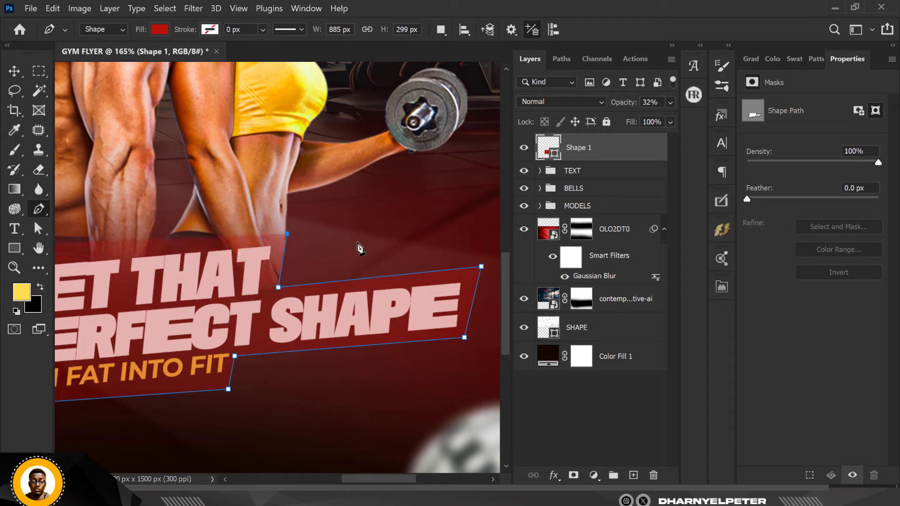
pyautogui.scroll(-5, 362, 249)
pyautogui.scroll(5, 206, 261)
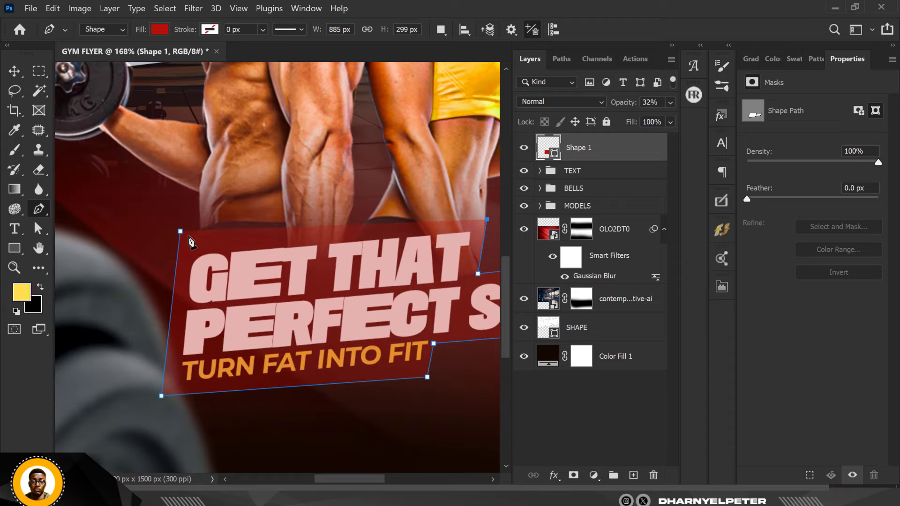
pyautogui.scroll(-5, 270, 295)
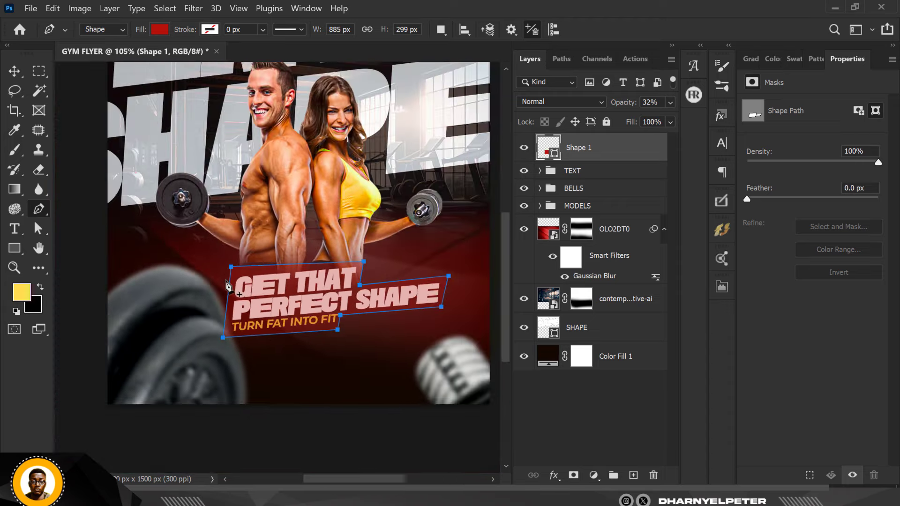
pyautogui.scroll(3, 266, 286)
pyautogui.scroll(5, 260, 267)
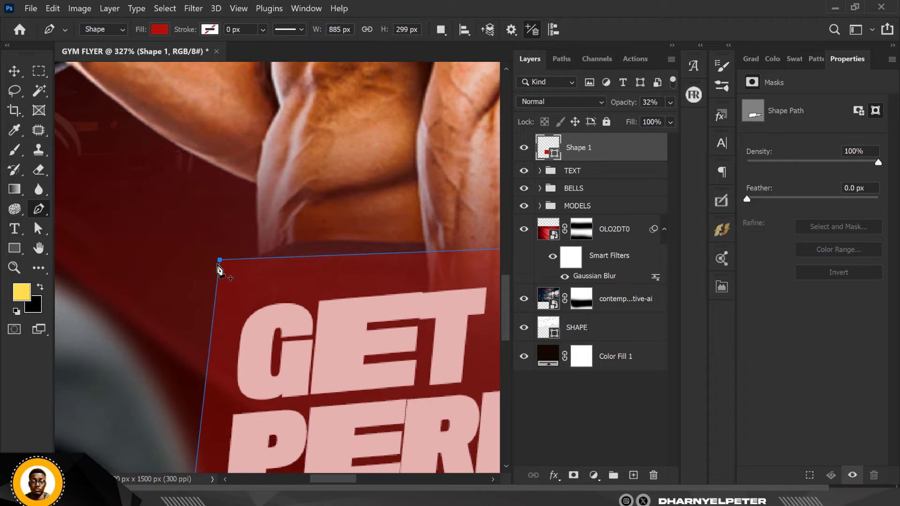
# Step: Set the red shape layer's opacity to 100%
pyautogui.click(670, 103)
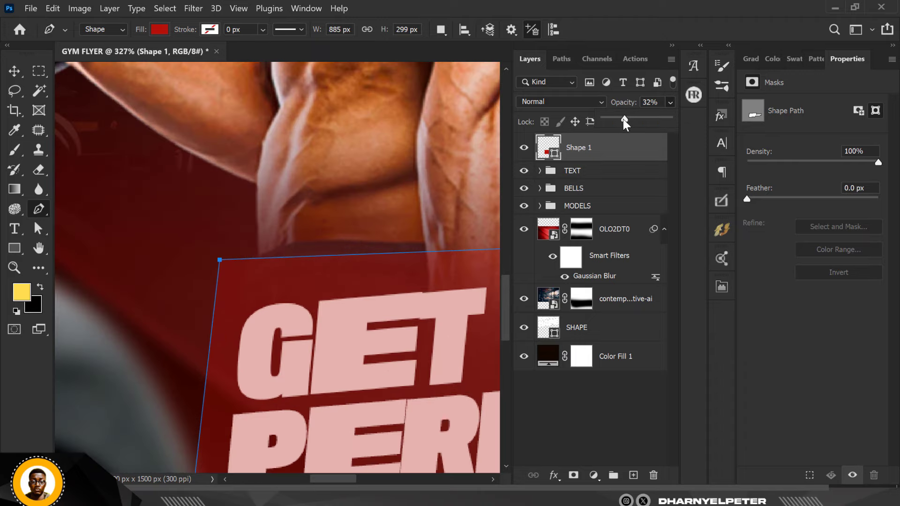
pyautogui.scroll(-4, 205, 284)
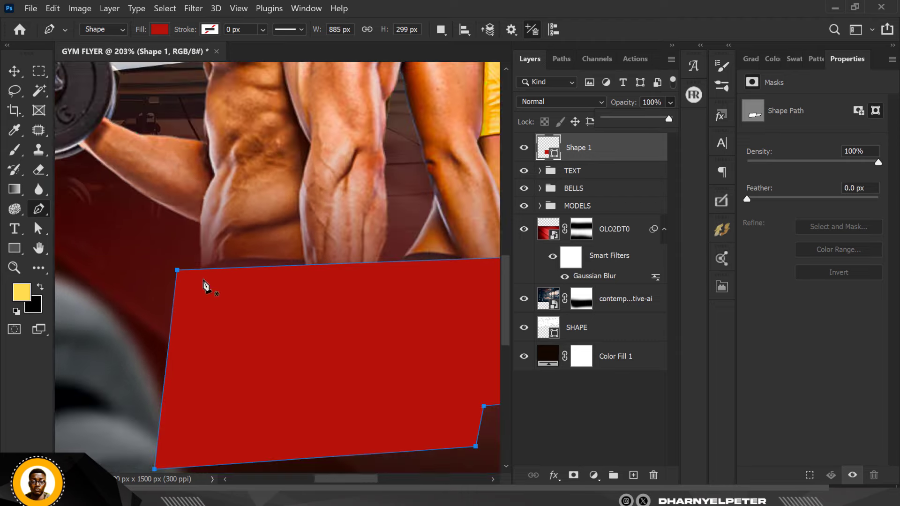
pyautogui.scroll(2, 202, 289)
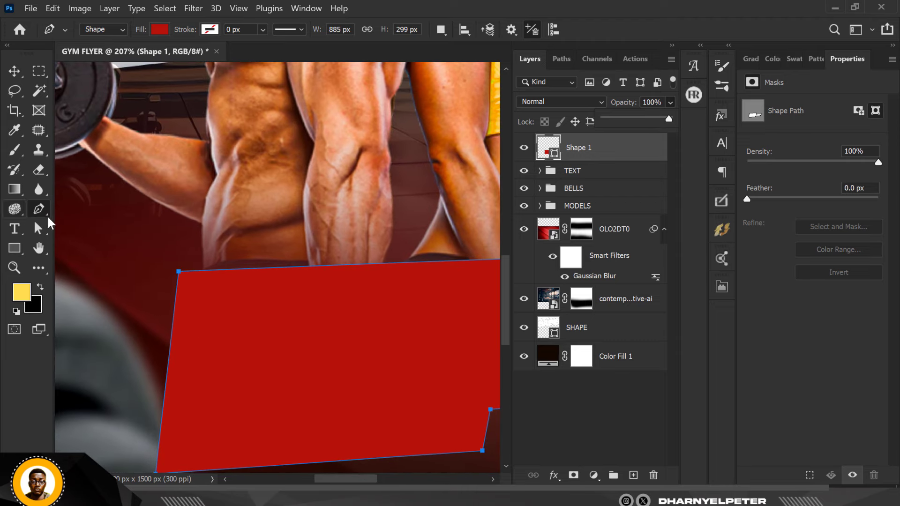
# Step: Using the Direct Selection tool, lower the red shape's upper-left anchor point so the top edge slopes with the headline
pyautogui.click(39, 229)
pyautogui.rightClick(42, 230)
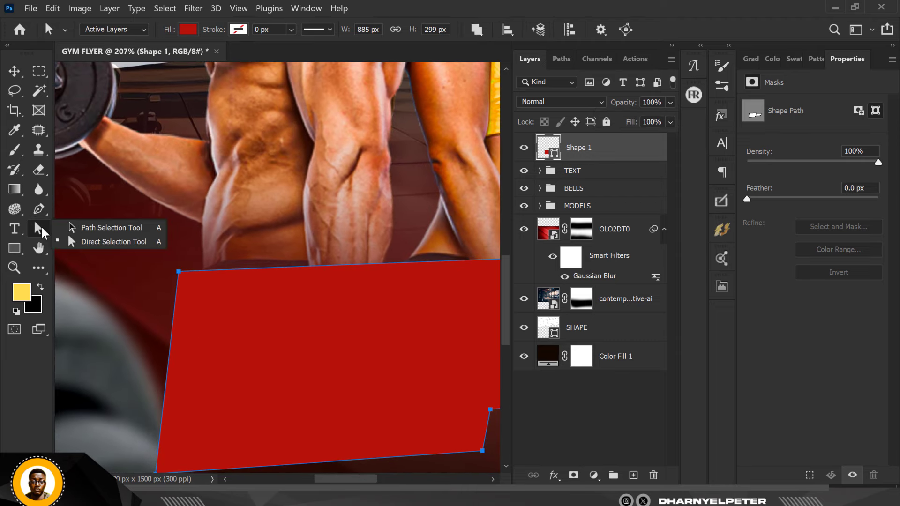
pyautogui.click(92, 242)
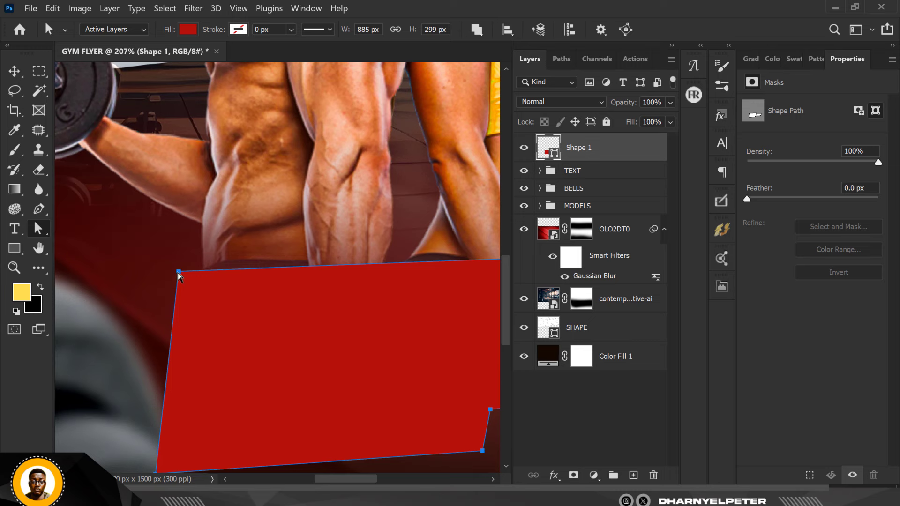
pyautogui.moveTo(178, 272); pyautogui.dragTo(179, 293)
pyautogui.scroll(-6, 173, 267)
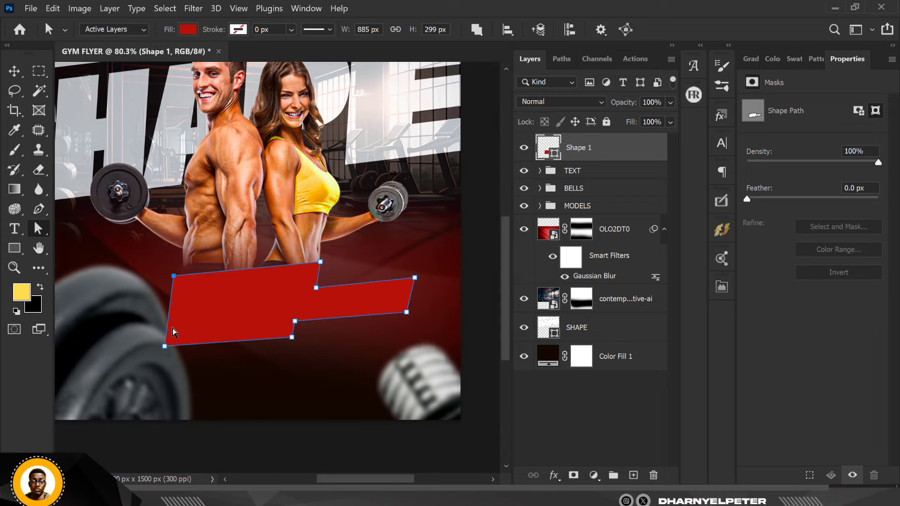
# Step: Move the TEXT group above the Shape 1 layer so the headline sits on the red shape
pyautogui.click(14, 70)
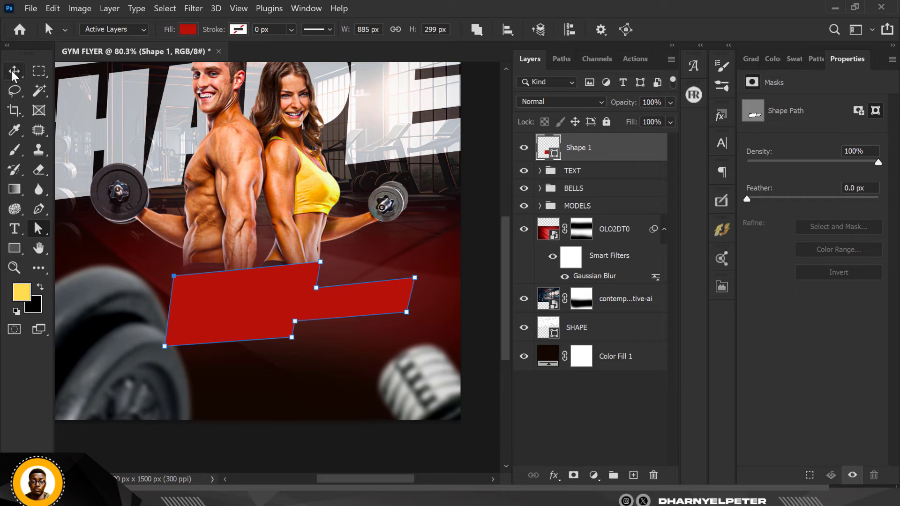
pyautogui.click(592, 176)
pyautogui.moveTo(605, 173); pyautogui.dragTo(596, 149)
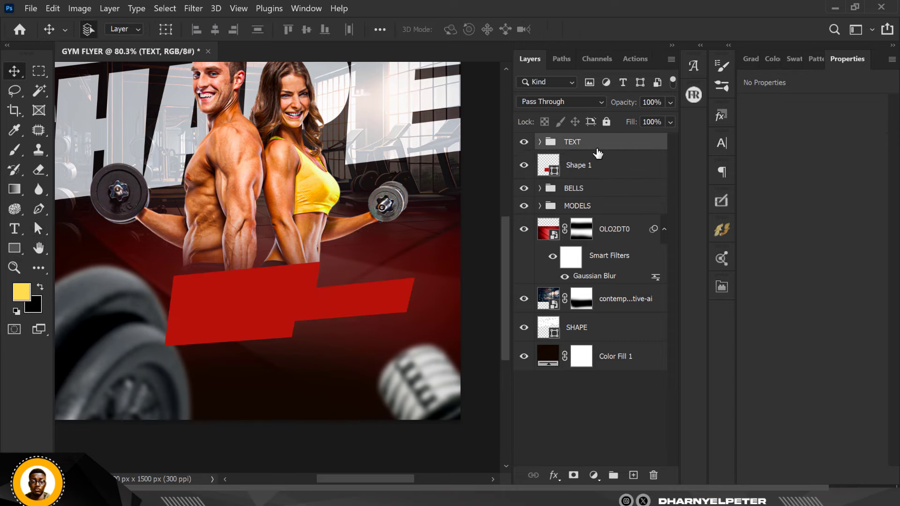
pyautogui.scroll(-2, 312, 297)
pyautogui.scroll(4, 312, 297)
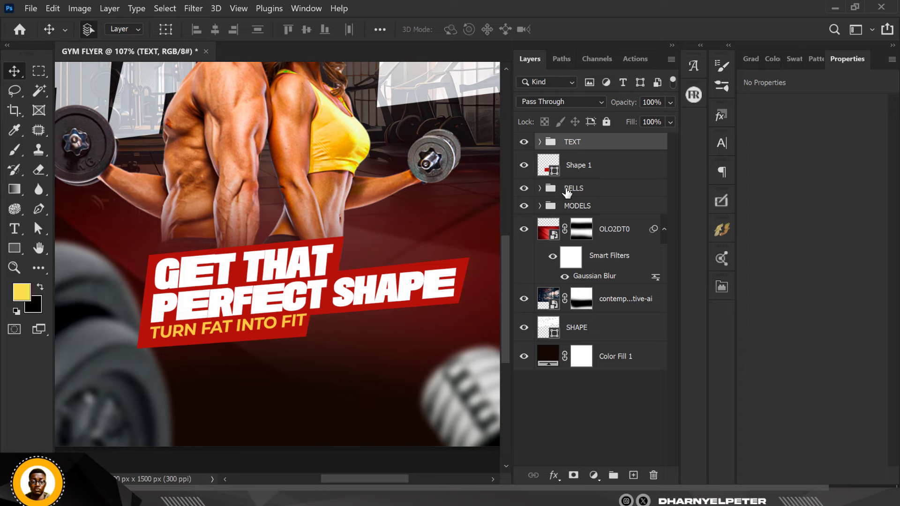
pyautogui.scroll(3, 422, 268)
pyautogui.scroll(-5, 424, 269)
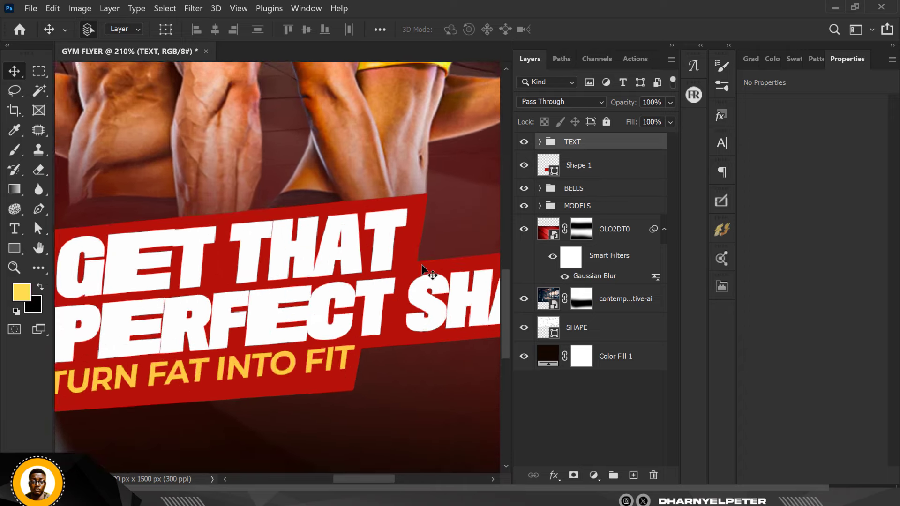
# Step: Scale the TEXT group to about 95.79% and reposition it within the red shape
pyautogui.hotkey('ctrl', 't')
pyautogui.moveTo(487, 242); pyautogui.dragTo(482, 252)
pyautogui.scroll(3, 405, 283)
pyautogui.moveTo(410, 279); pyautogui.dragTo(398, 280)
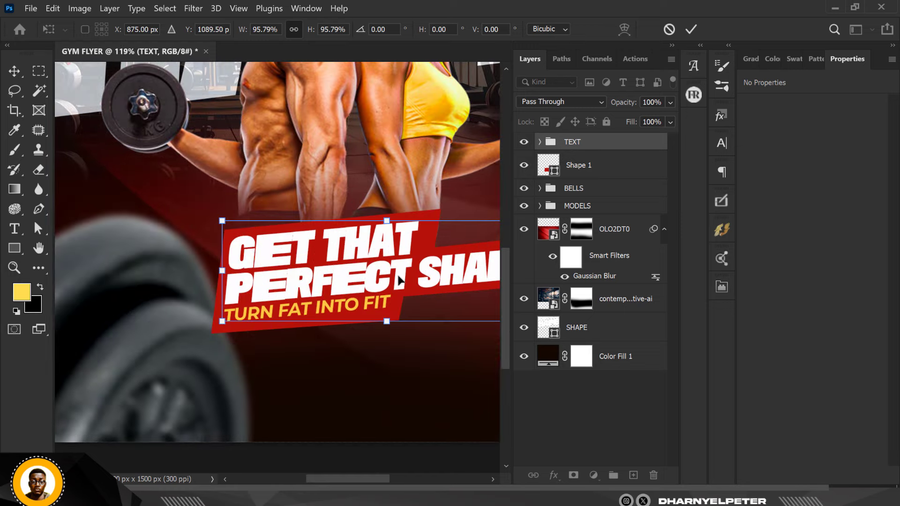
pyautogui.press('Return')
pyautogui.scroll(-5, 416, 243)
pyautogui.scroll(6, 416, 243)
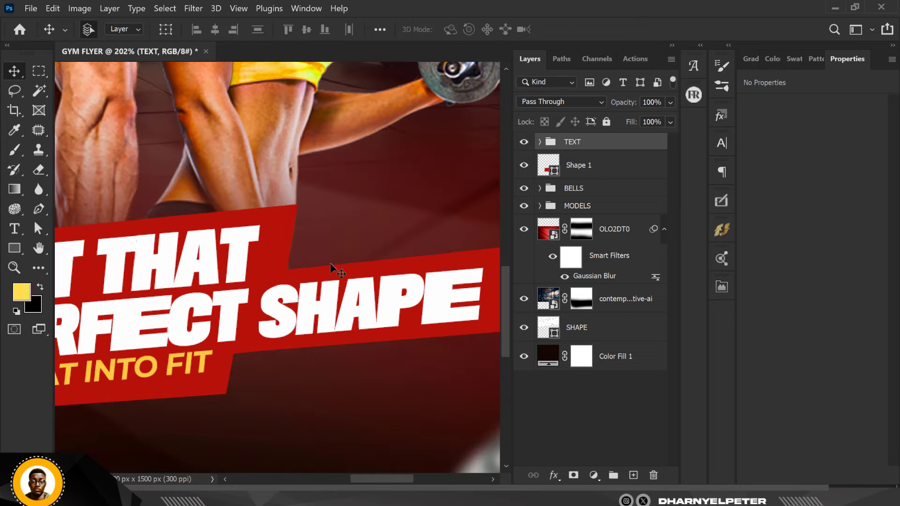
# Step: Raise the red shape's upper corner anchor beyond the end of PERFECT SHAPE slightly
pyautogui.click(574, 169)
pyautogui.click(38, 229)
pyautogui.click(288, 267)
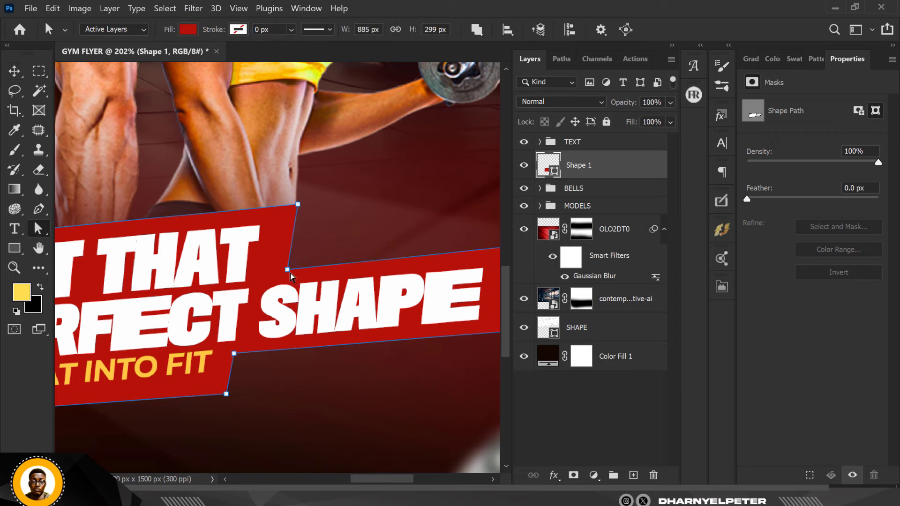
pyautogui.scroll(-3, 288, 266)
pyautogui.scroll(2, 437, 271)
pyautogui.moveTo(437, 268); pyautogui.dragTo(438, 261)
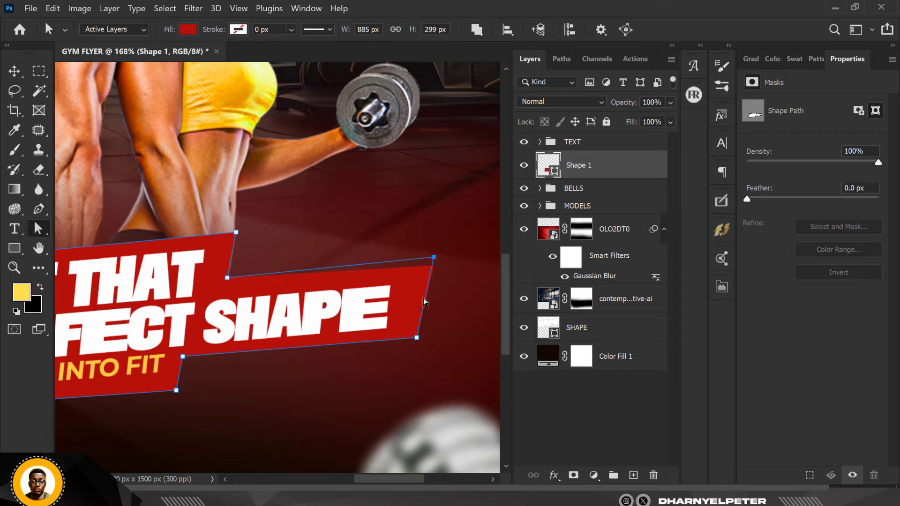
pyautogui.scroll(-3, 441, 265)
pyautogui.scroll(3, 116, 278)
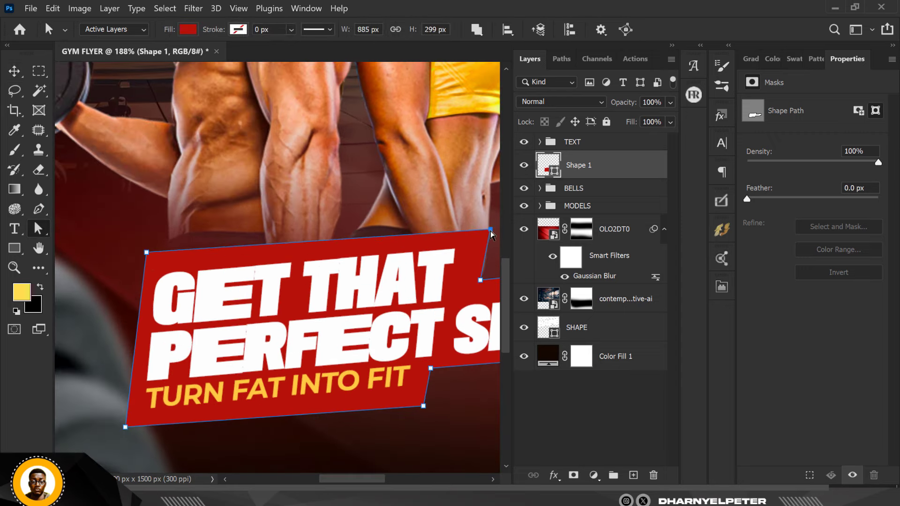
# Step: Raise the shape's corner past GET THAT to about 316 px overall height and extend the end edge behind TURN FAT INTO FIT outward
pyautogui.moveTo(491, 230); pyautogui.dragTo(490, 219)
pyautogui.scroll(-2, 489, 218)
pyautogui.scroll(1, 490, 218)
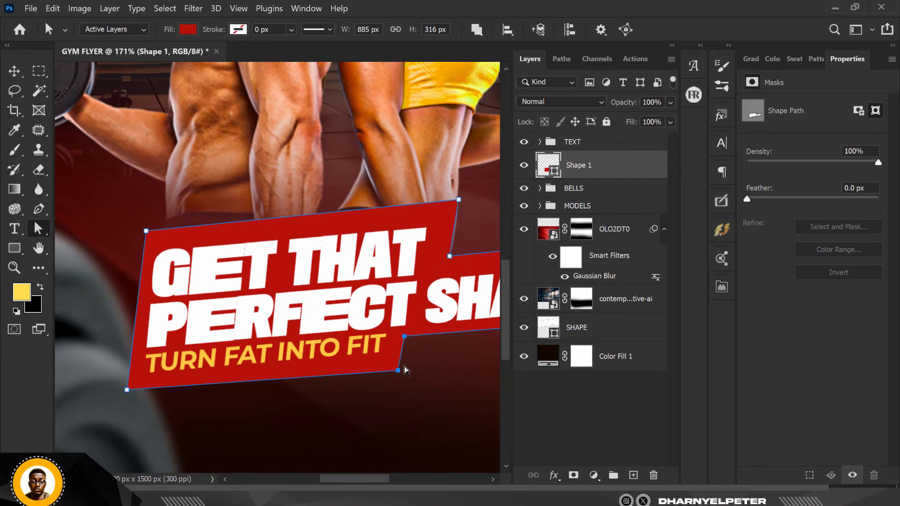
pyautogui.moveTo(404, 370); pyautogui.dragTo(421, 370)
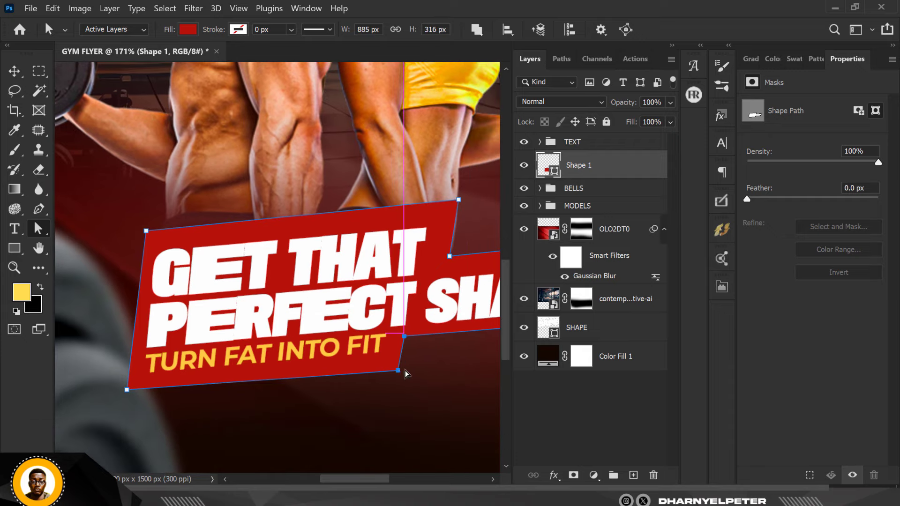
# Step: Nudge the TURN FAT INTO FIT text layer slightly down from PERFECT SHAPE
pyautogui.click(10, 72)
pyautogui.click(268, 350)
pyautogui.press('Down')
pyautogui.press('Down')
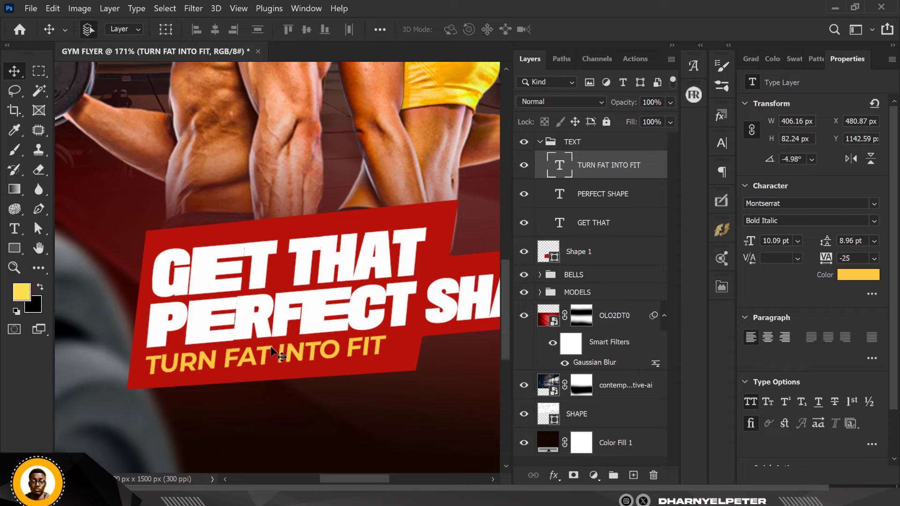
# Step: Pull the red shape's end edge beyond PERFECT SHAPE inward, making the shape about 872 px wide, and deselect it
pyautogui.scroll(-4, 271, 345)
pyautogui.scroll(5, 430, 314)
pyautogui.click(428, 300)
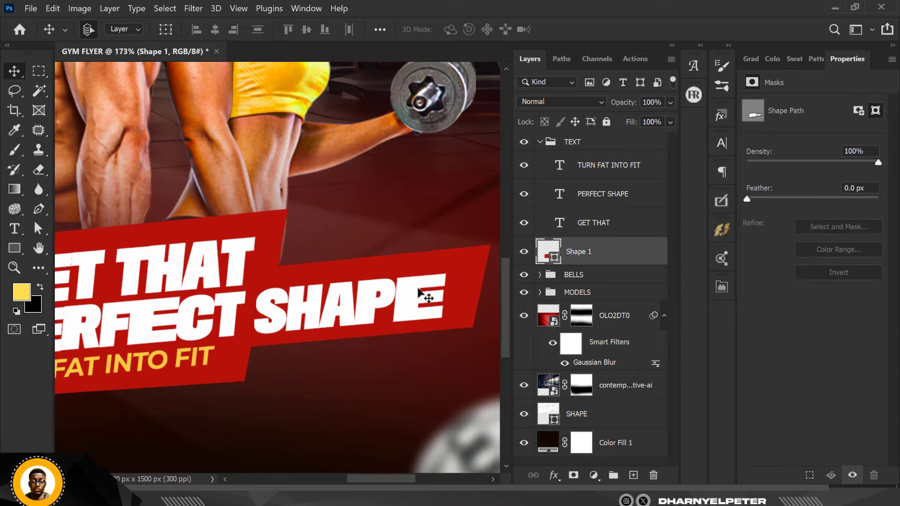
pyautogui.press('a')
pyautogui.click(483, 244)
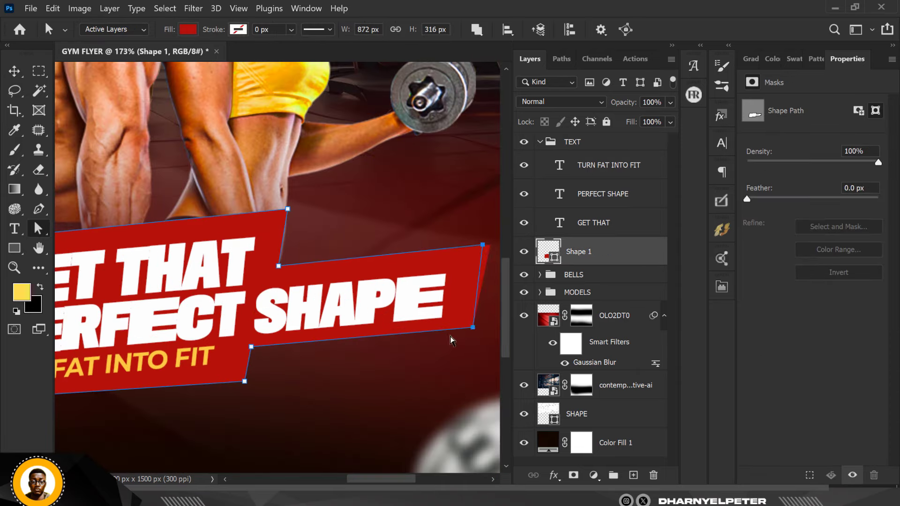
pyautogui.scroll(-5, 420, 319)
pyautogui.press('v')
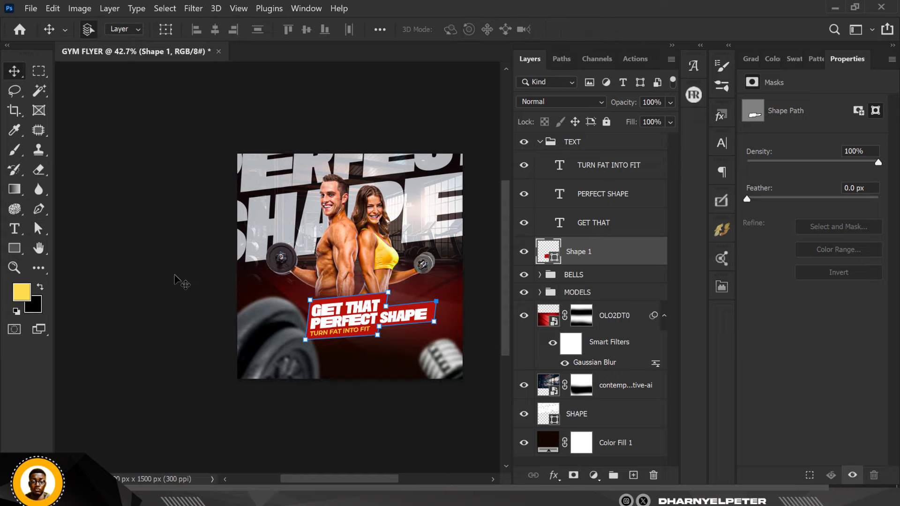
pyautogui.click(123, 246)
pyautogui.scroll(2, 123, 246)
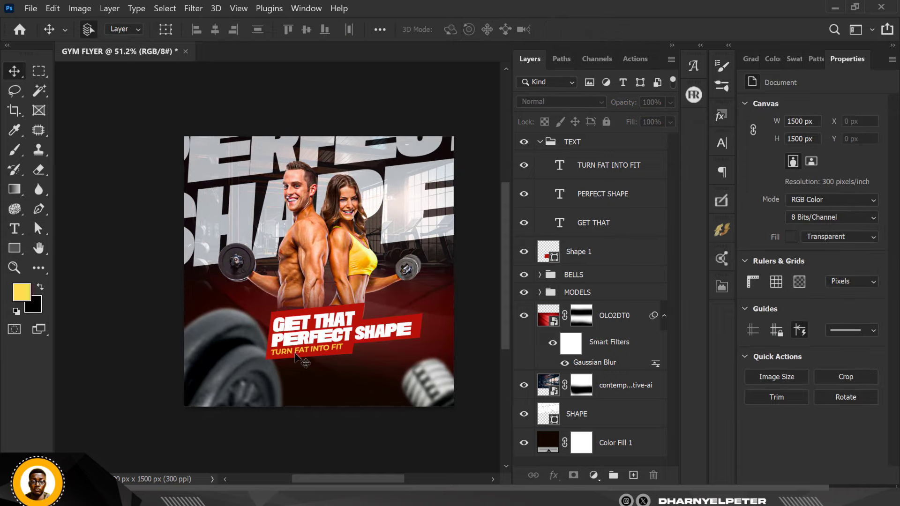
# Step: Collapse the TEXT group and extend Shape 1's left side and lower-left corner outward to about 900 × 331 px overall
pyautogui.scroll(3, 267, 338)
pyautogui.click(540, 142)
pyautogui.click(578, 165)
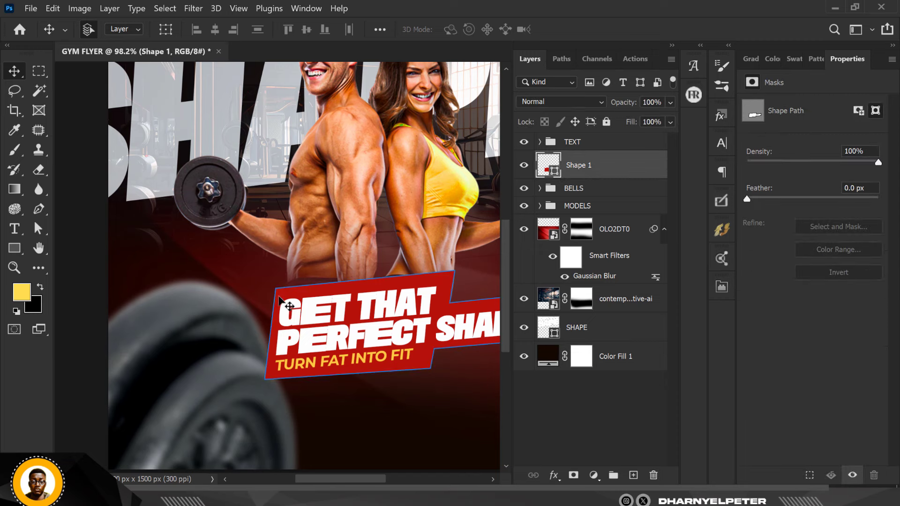
pyautogui.press('a')
pyautogui.moveTo(257, 275); pyautogui.dragTo(294, 410)
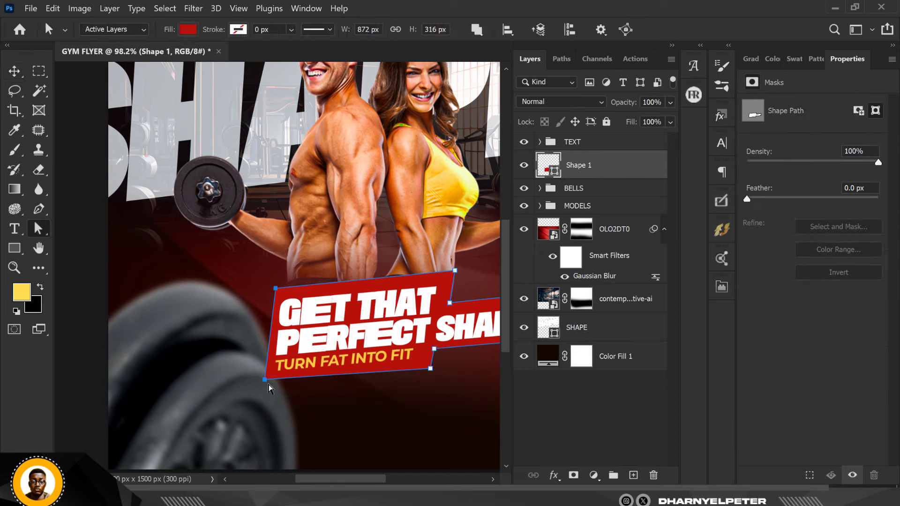
pyautogui.moveTo(264, 380); pyautogui.dragTo(253, 389)
pyautogui.scroll(3, 262, 422)
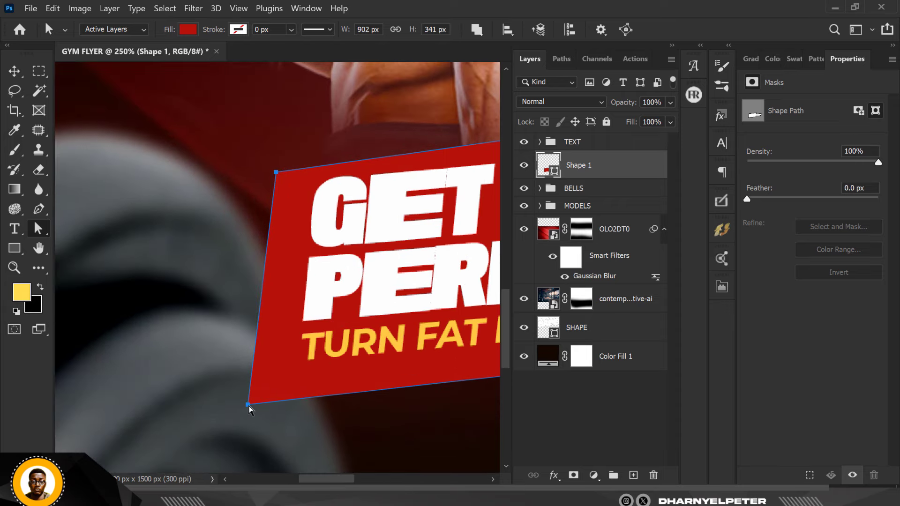
pyautogui.scroll(-1, 262, 375)
pyautogui.scroll(-4, 270, 316)
pyautogui.press('v')
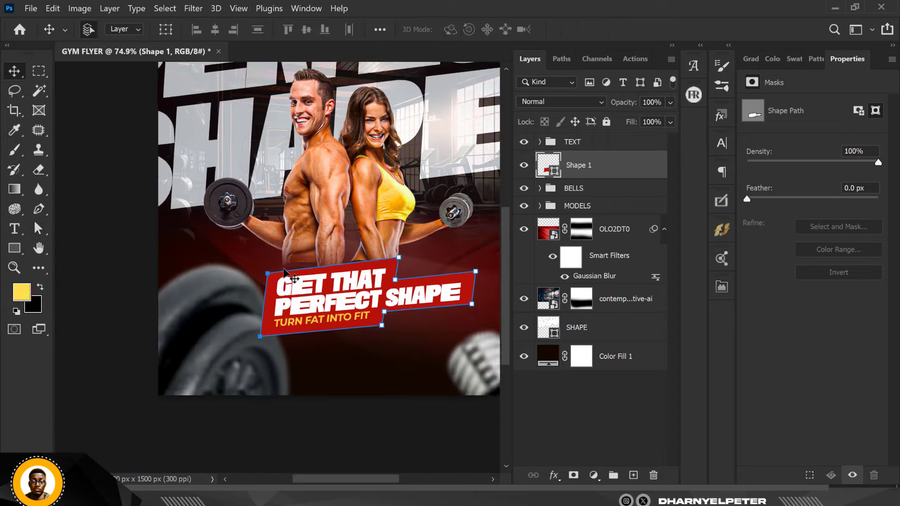
pyautogui.scroll(-2, 462, 197)
pyautogui.click(462, 197)
# Step: Lower Shape 1's inner corner anchor between the end of TURN FAT INTO FIT and the underside of PERFECT SHAPE slightly
pyautogui.scroll(2, 328, 295)
pyautogui.scroll(3, 393, 323)
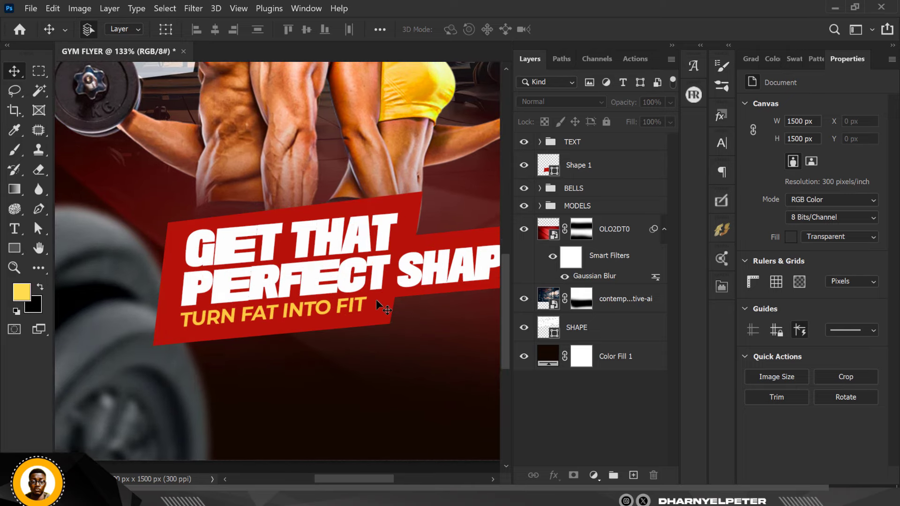
pyautogui.scroll(-3, 376, 302)
pyautogui.scroll(3, 474, 287)
pyautogui.click(550, 171)
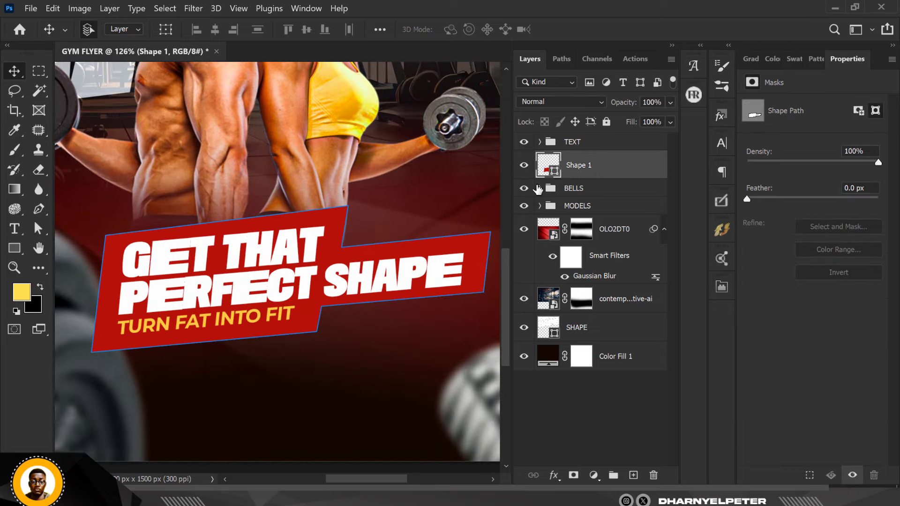
pyautogui.click(38, 228)
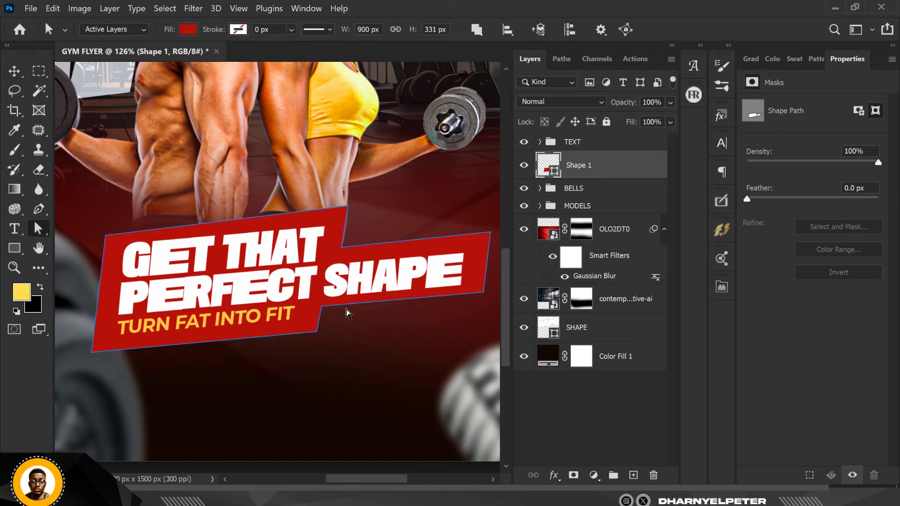
pyautogui.moveTo(321, 308); pyautogui.dragTo(320, 312)
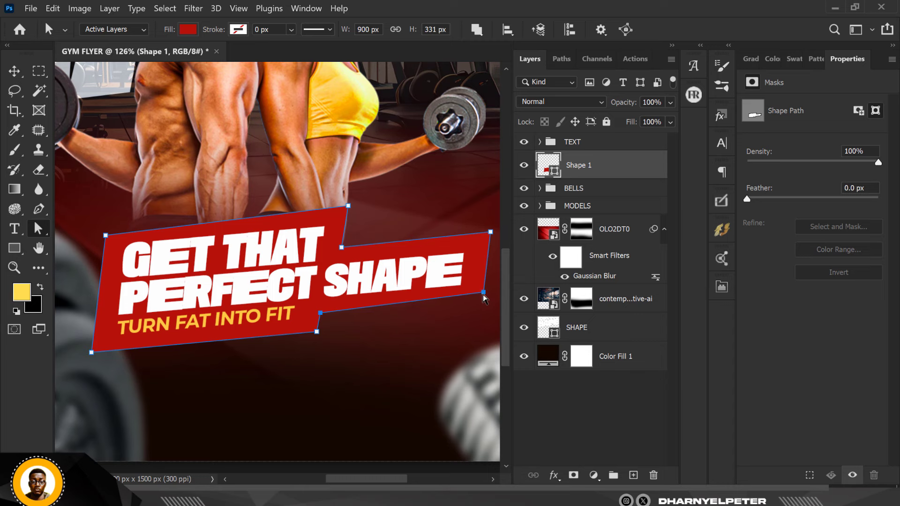
# Step: Lower Shape 1's bottom corner anchor at the far end of PERFECT SHAPE slightly and deselect the path
pyautogui.moveTo(483, 292); pyautogui.dragTo(481, 302)
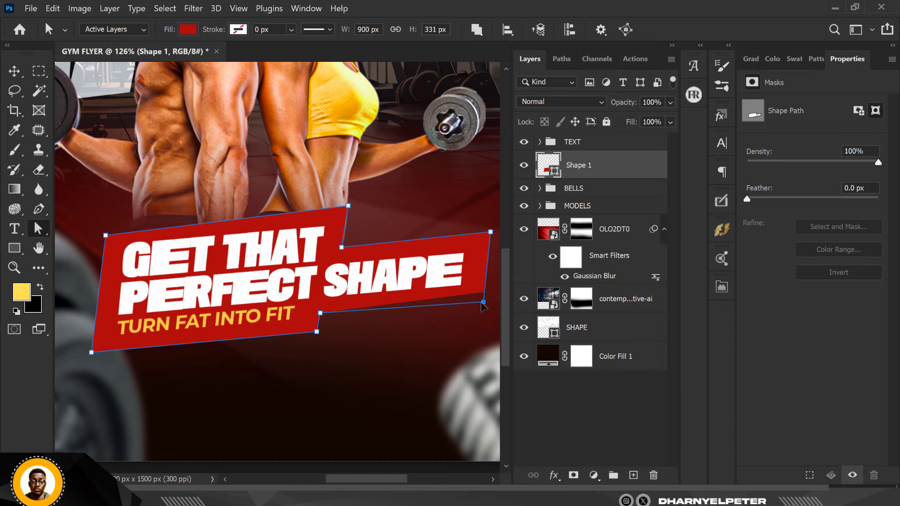
pyautogui.scroll(-5, 365, 313)
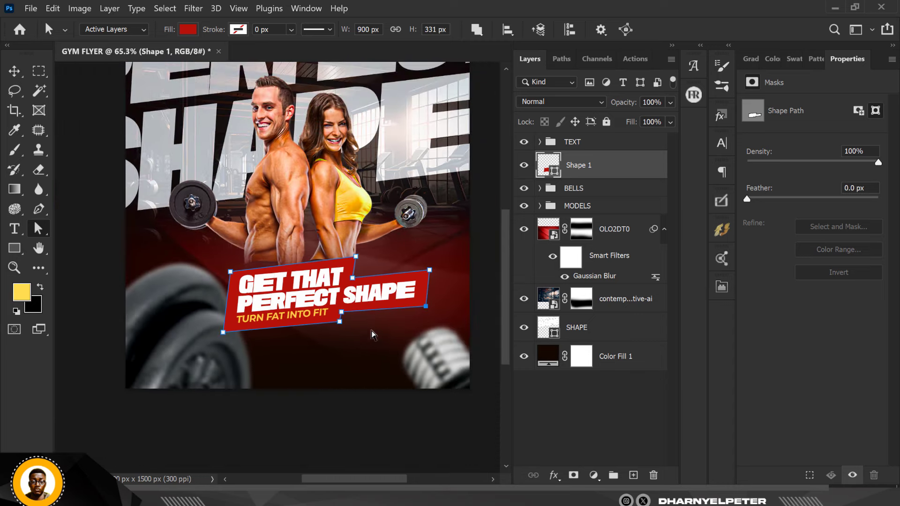
pyautogui.click(371, 348)
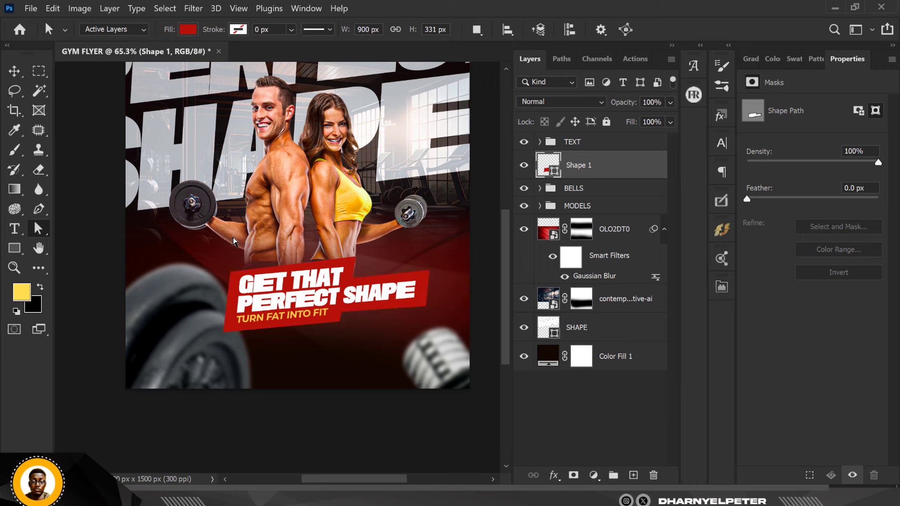
# Step: Scale the TEXT group and Shape 1 together down to 91.44% about their centre
pyautogui.click(15, 73)
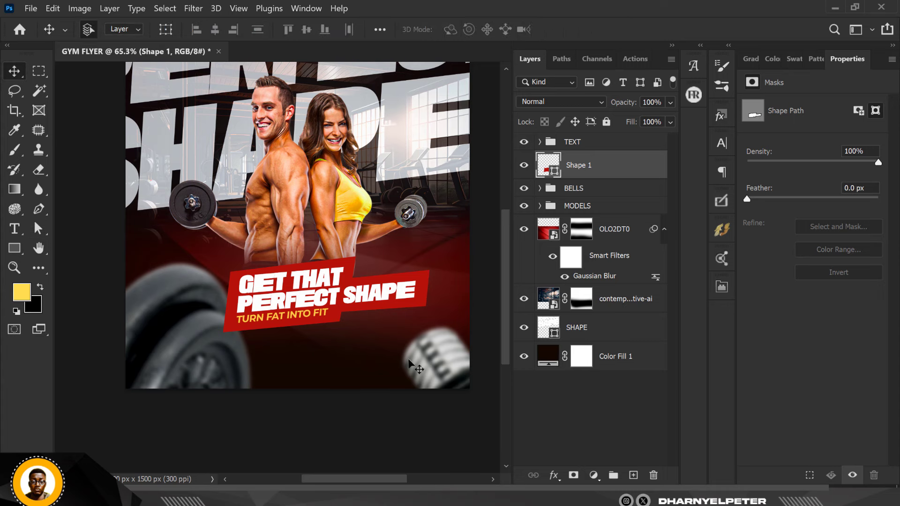
pyautogui.scroll(-4, 372, 274)
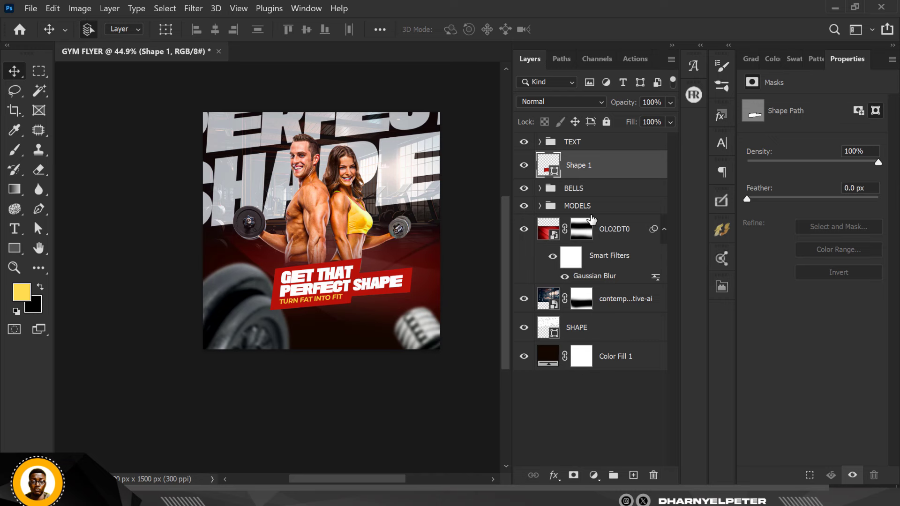
pyautogui.keyDown('ctrl'); pyautogui.click(594, 143); pyautogui.keyUp('ctrl')
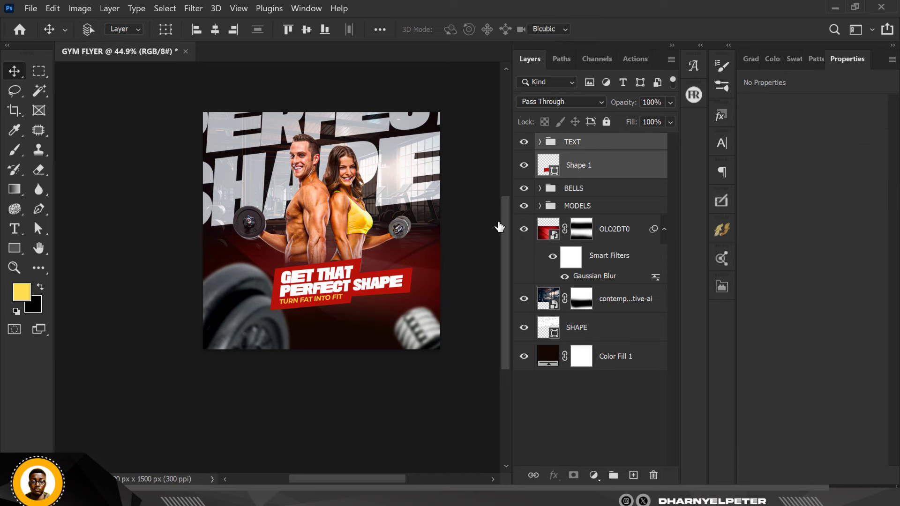
pyautogui.hotkey('ctrl', 't')
pyautogui.moveTo(412, 310); pyautogui.dragTo(383, 286)
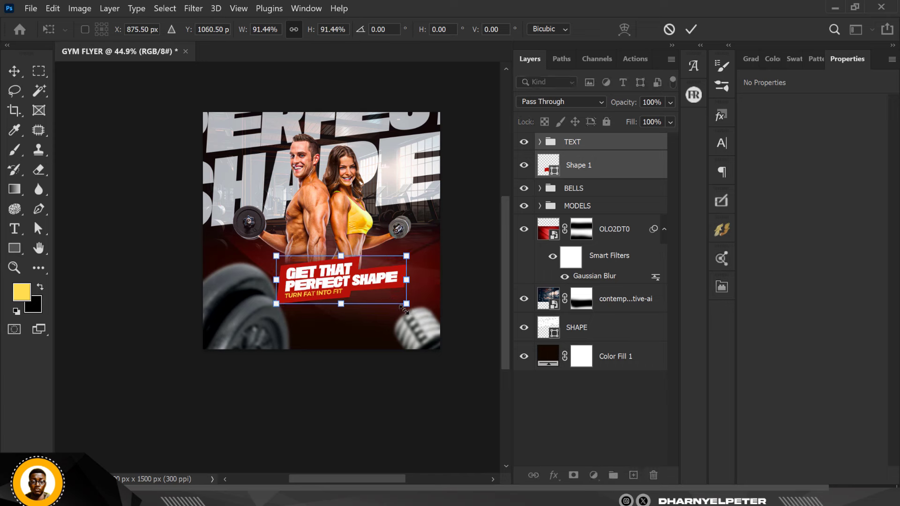
pyautogui.press('Return')
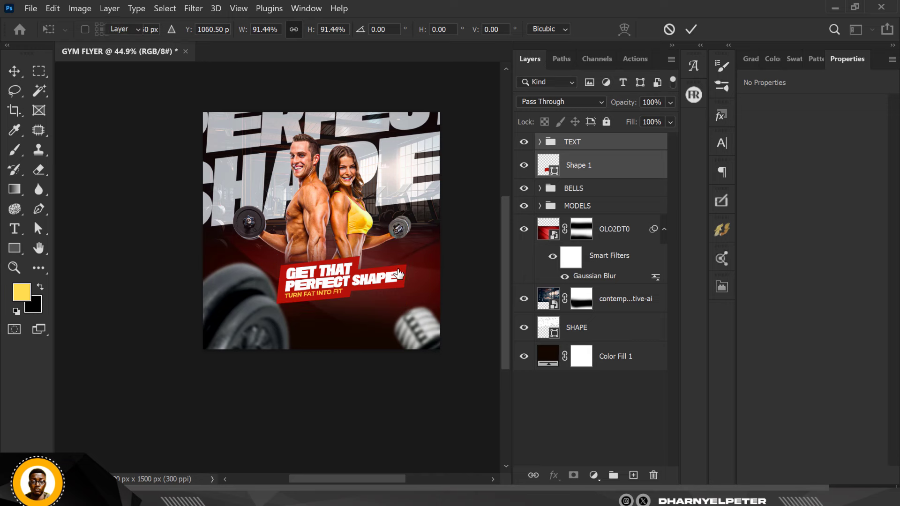
# Step: Move the BELLS group straight down about 40 px toward the flyer's lower edge
pyautogui.click(596, 192)
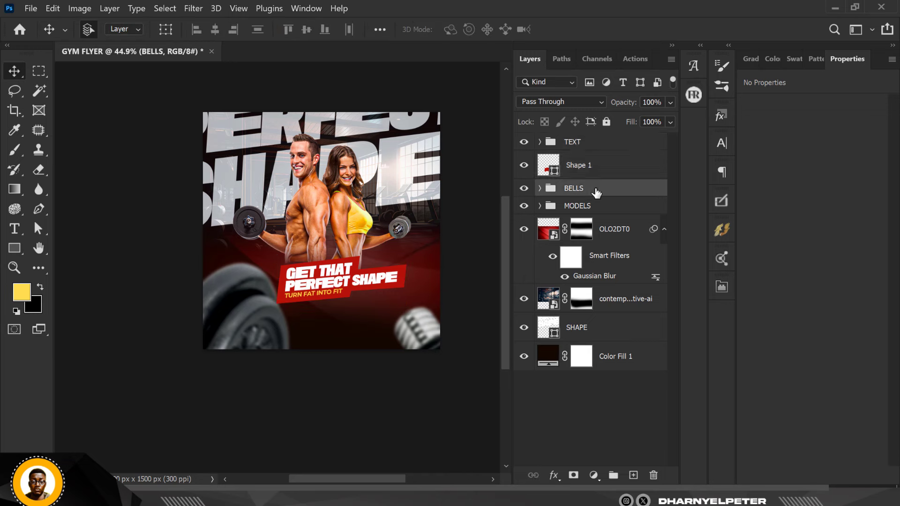
pyautogui.hotkey('shift', 'Down')
pyautogui.hotkey('shift', 'Down')
pyautogui.hotkey('shift', 'Down')
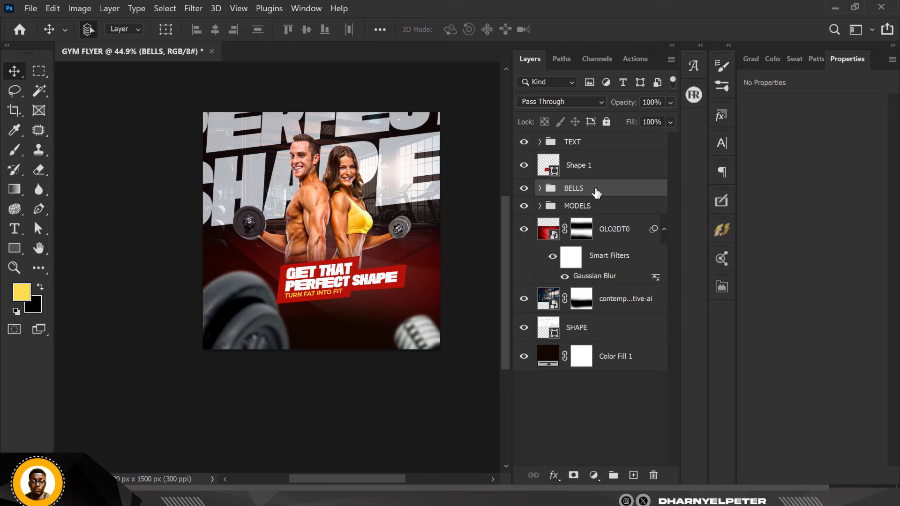
pyautogui.hotkey('shift', 'Down')
# Step: Recolor the SHAPE layer's large background lettering light yellow (ffe8a0), starting from a sample of the woman's yellow top
pyautogui.scroll(2, 336, 206)
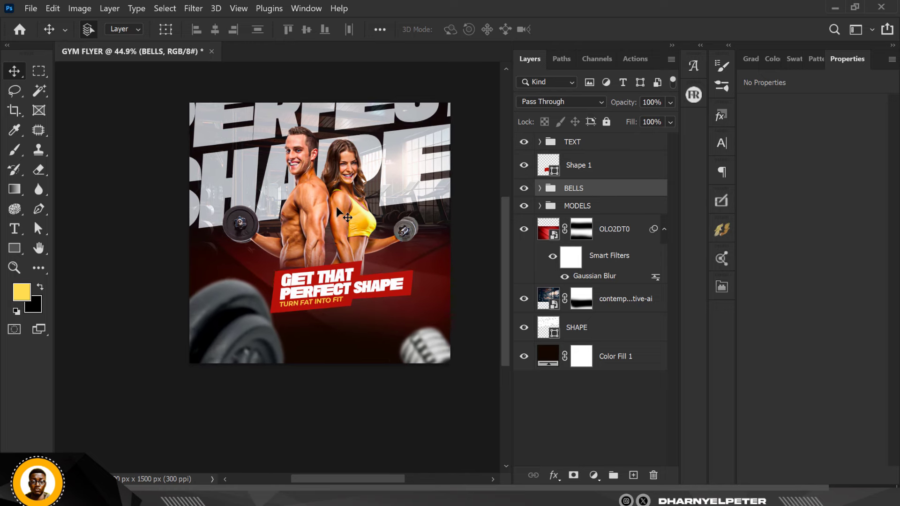
pyautogui.scroll(2, 336, 206)
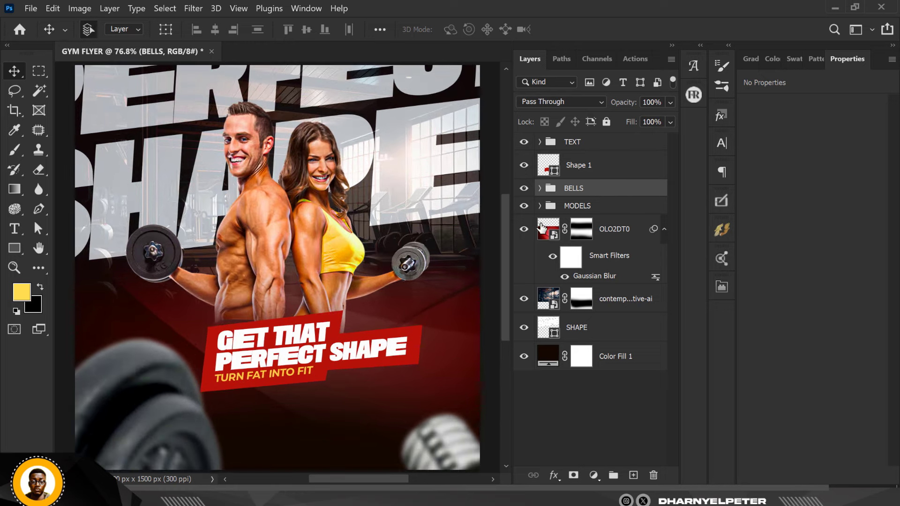
pyautogui.scroll(-2, 341, 185)
pyautogui.scroll(1, 347, 190)
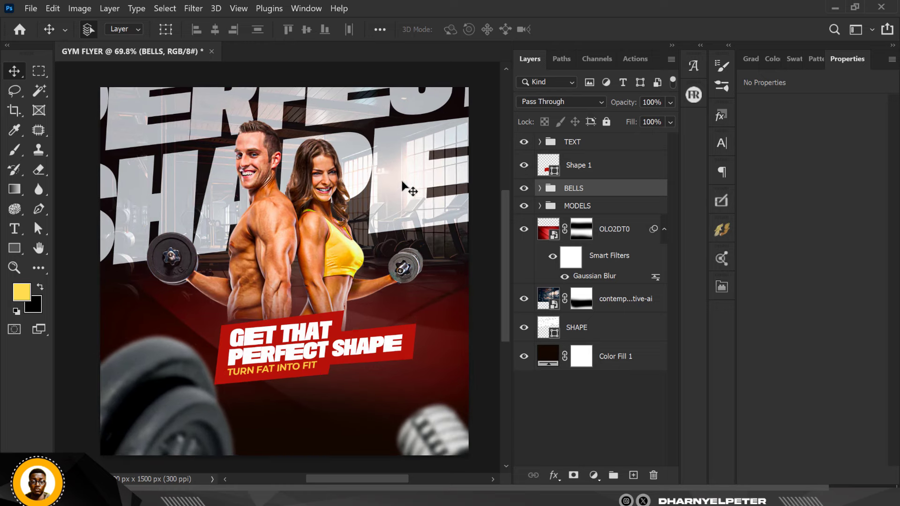
pyautogui.doubleClick(549, 328)
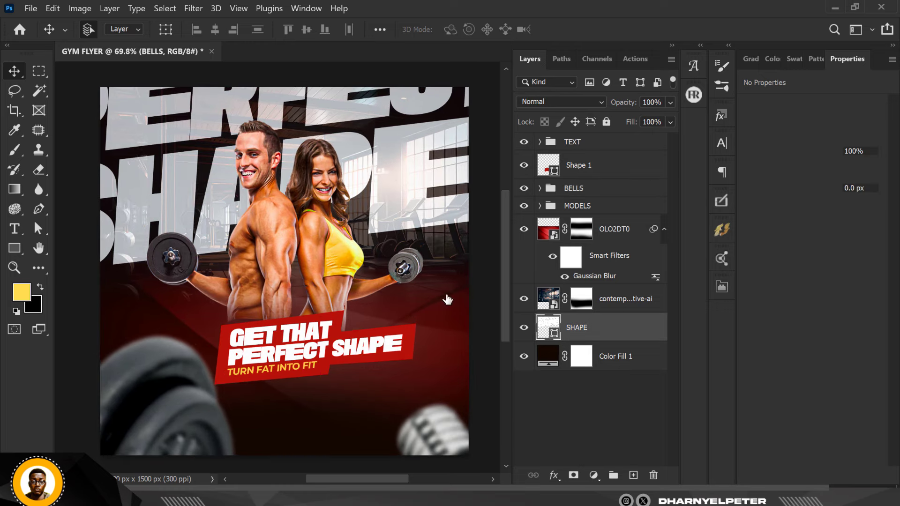
pyautogui.click(347, 255)
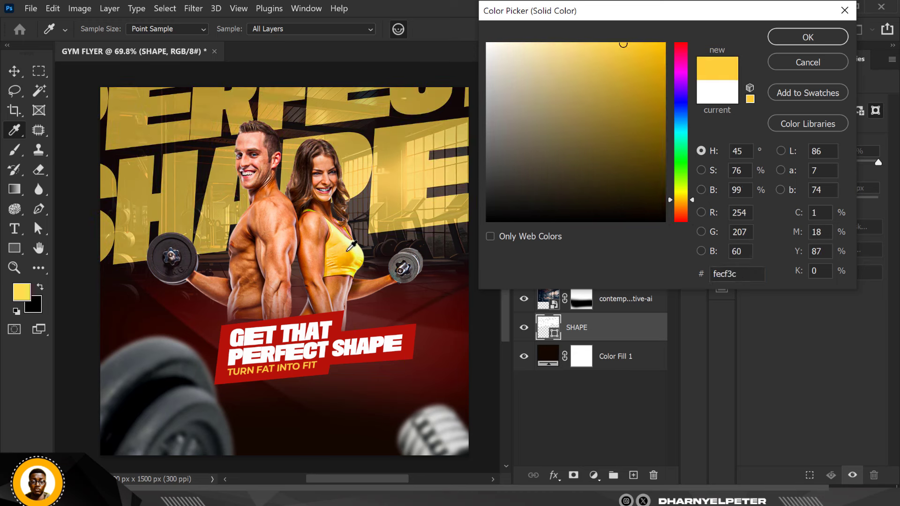
pyautogui.click(557, 43)
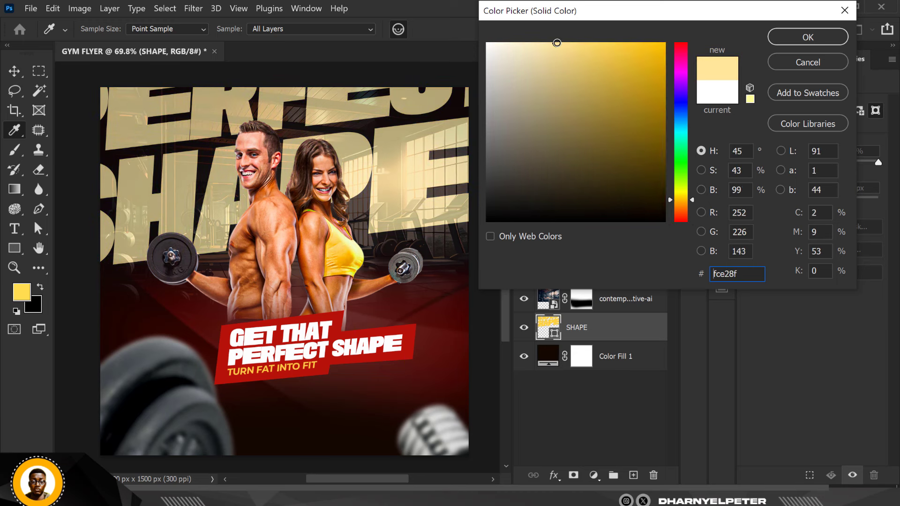
pyautogui.moveTo(556, 43); pyautogui.dragTo(553, 43)
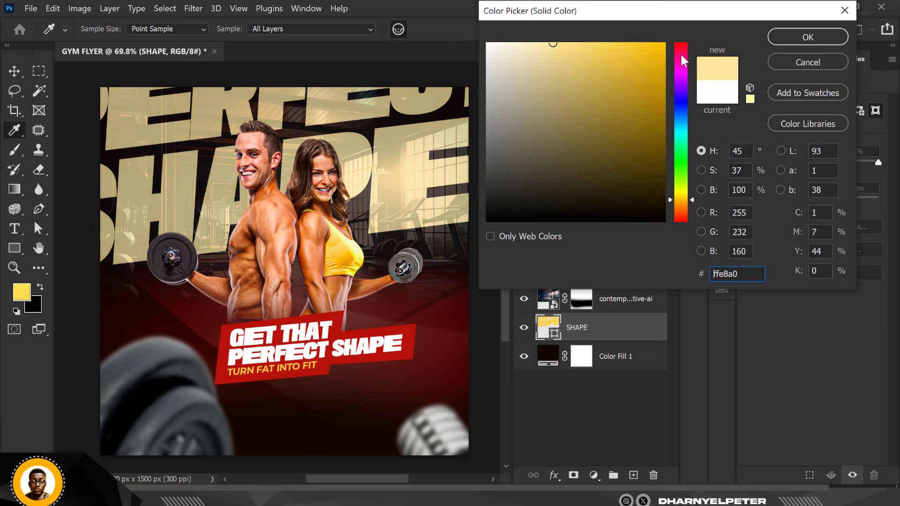
pyautogui.click(787, 44)
pyautogui.press('v')
# Step: Add a new layer above the TEXT group and place the TEXT image from the FITNESS F;YER folder into the flyer
pyautogui.scroll(-3, 345, 148)
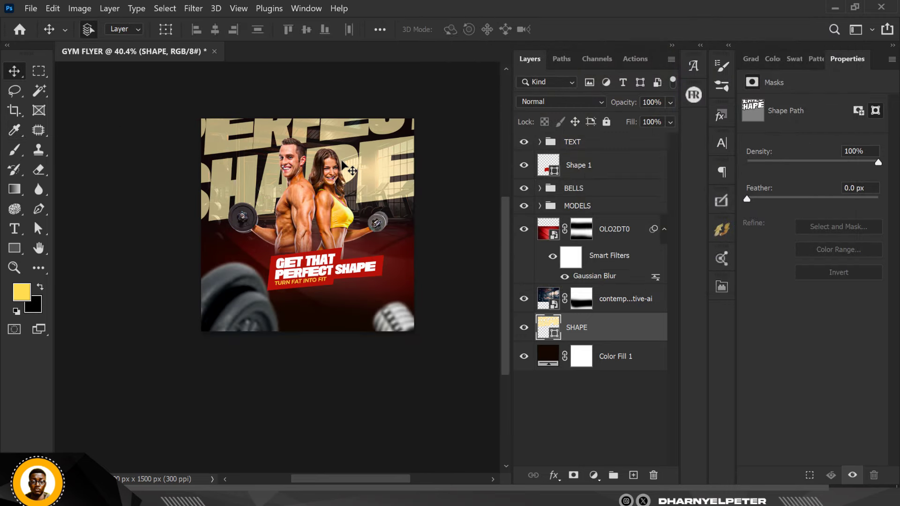
pyautogui.scroll(3, 344, 148)
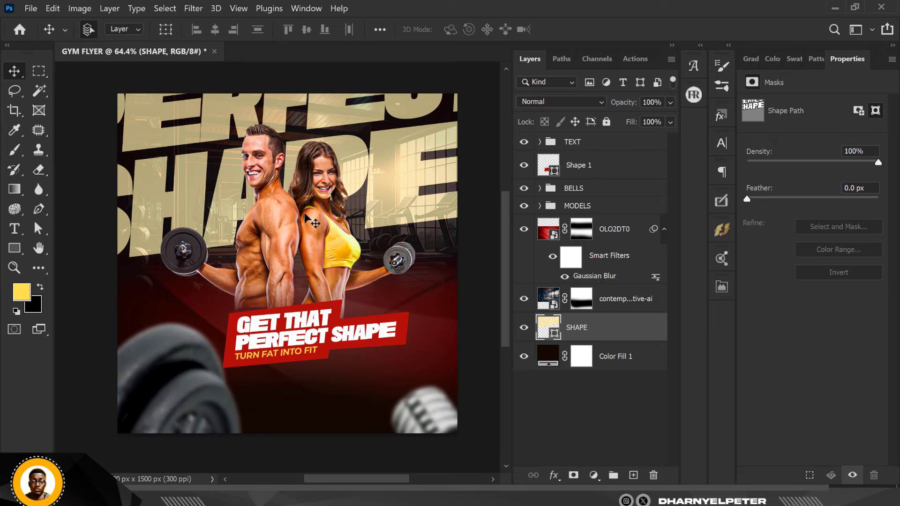
pyautogui.scroll(-1, 325, 301)
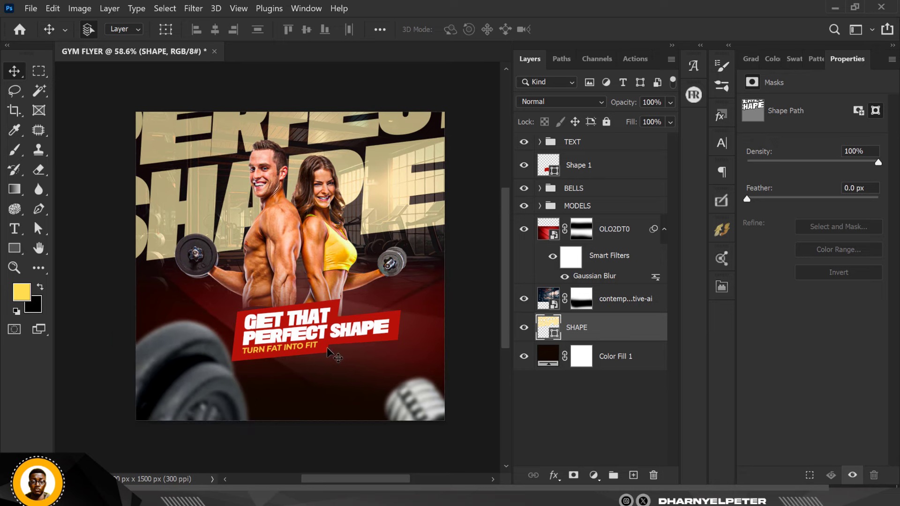
pyautogui.click(605, 142)
pyautogui.click(632, 475)
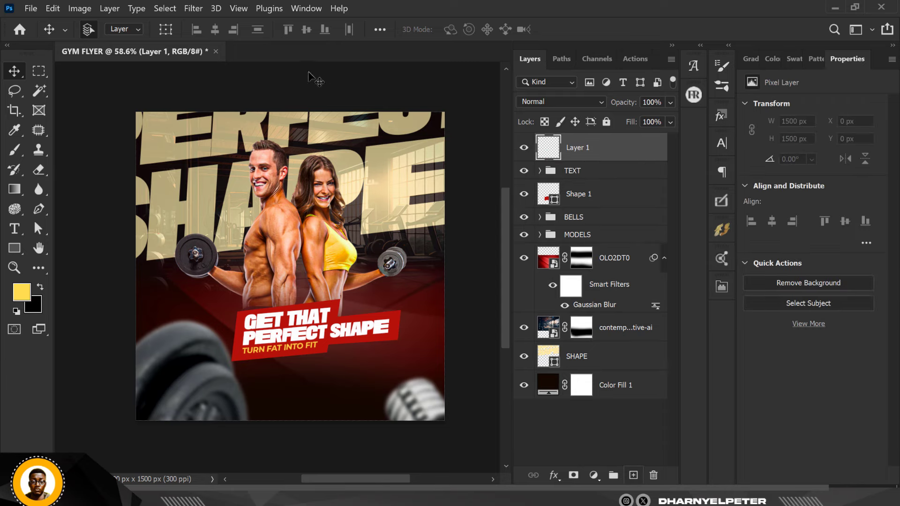
pyautogui.hotkey('alt', 'Tab')
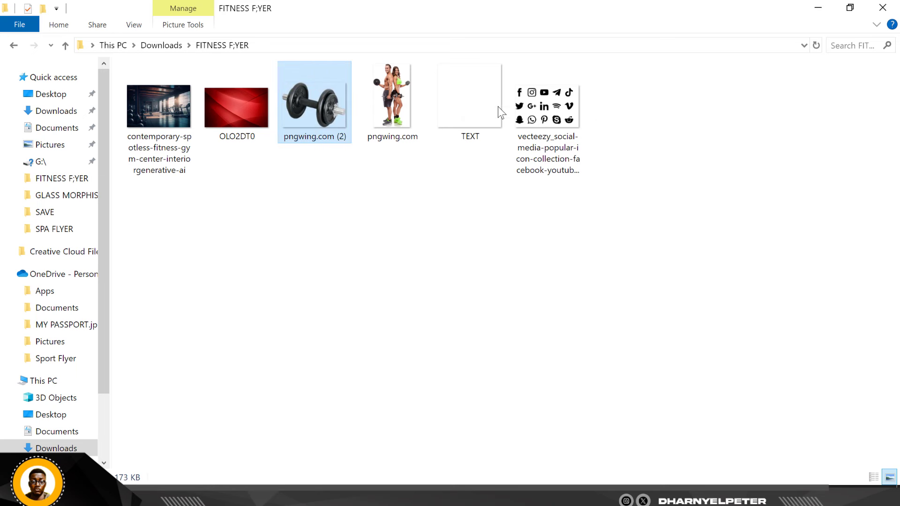
pyautogui.moveTo(464, 122); pyautogui.dragTo(339, 372)
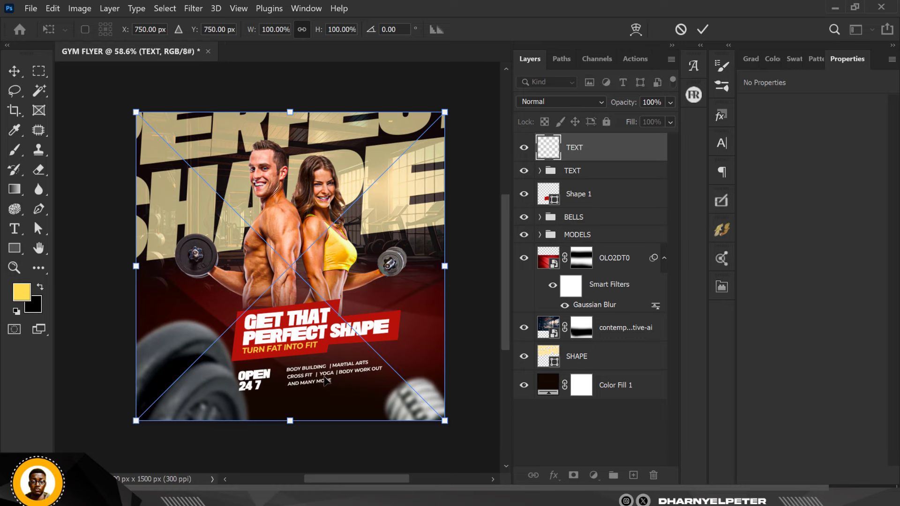
# Step: Shift the placed TEXT image slightly up and to the right, to X 770.38 px and Y 728.80 px, and commit it
pyautogui.scroll(3, 325, 380)
pyautogui.moveTo(318, 372); pyautogui.dragTo(327, 361)
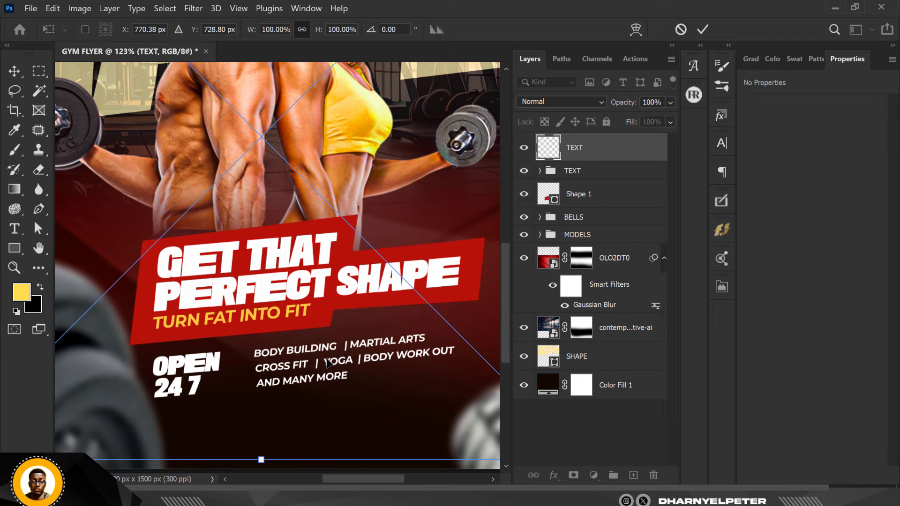
pyautogui.press('Return')
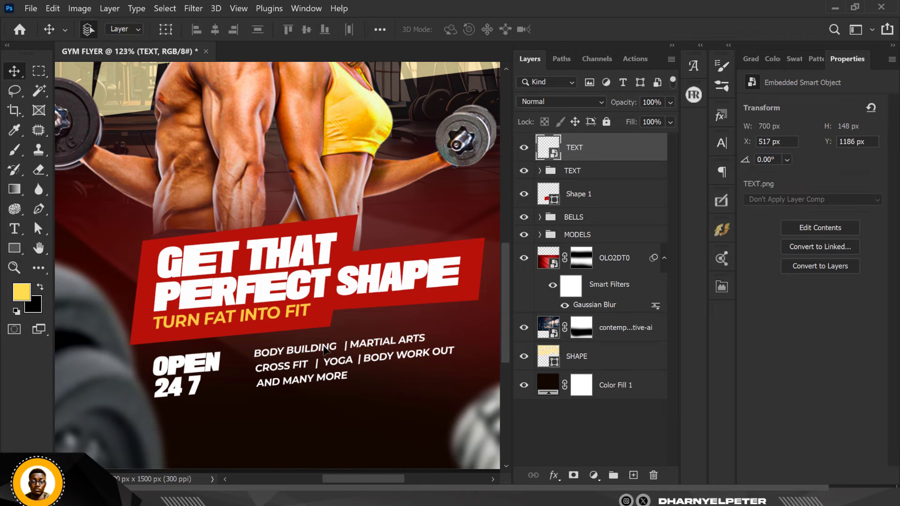
# Step: Apply a Gaussian Blur with a 4.3-pixel radius to the gym interior background layer
pyautogui.scroll(-5, 322, 347)
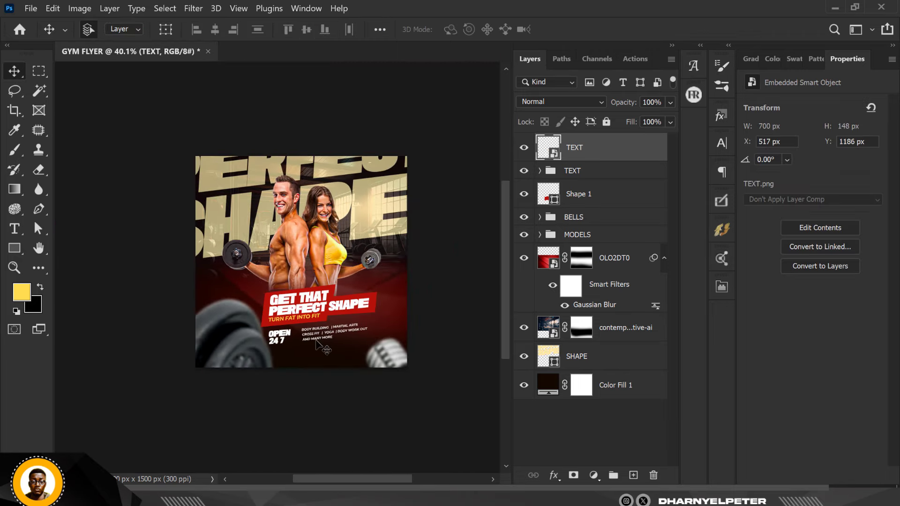
pyautogui.scroll(1, 317, 277)
pyautogui.scroll(2, 348, 253)
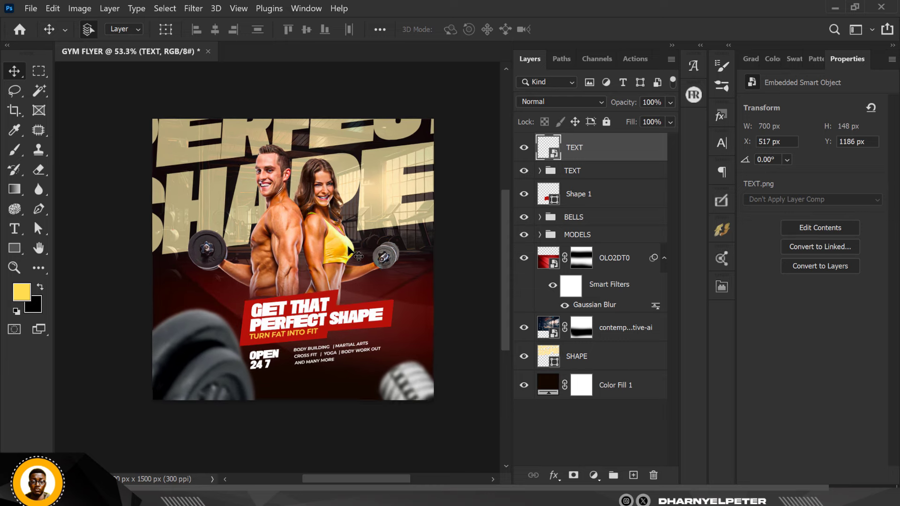
pyautogui.click(550, 331)
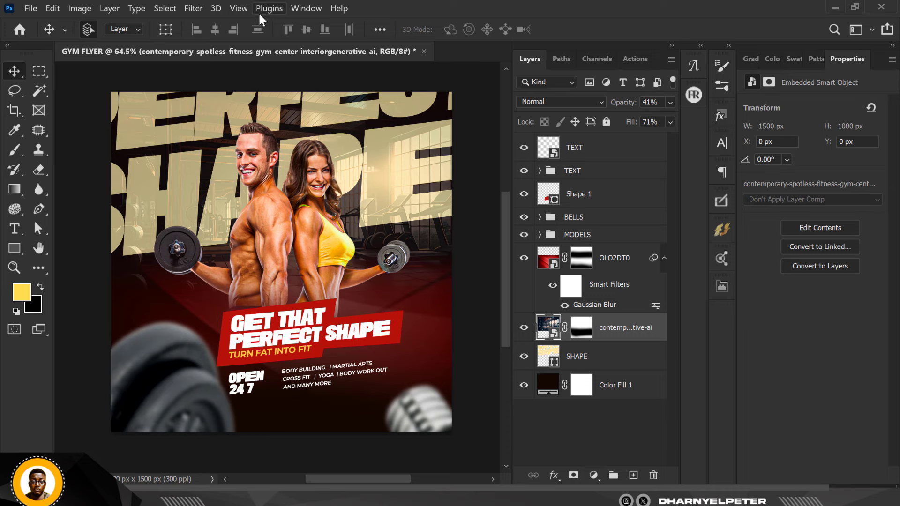
pyautogui.click(183, 9)
pyautogui.moveTo(248, 172)
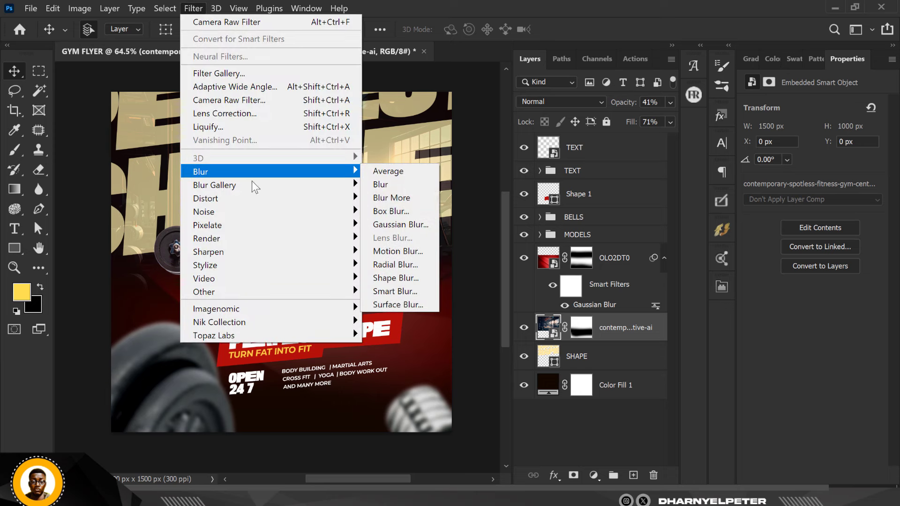
pyautogui.click(398, 225)
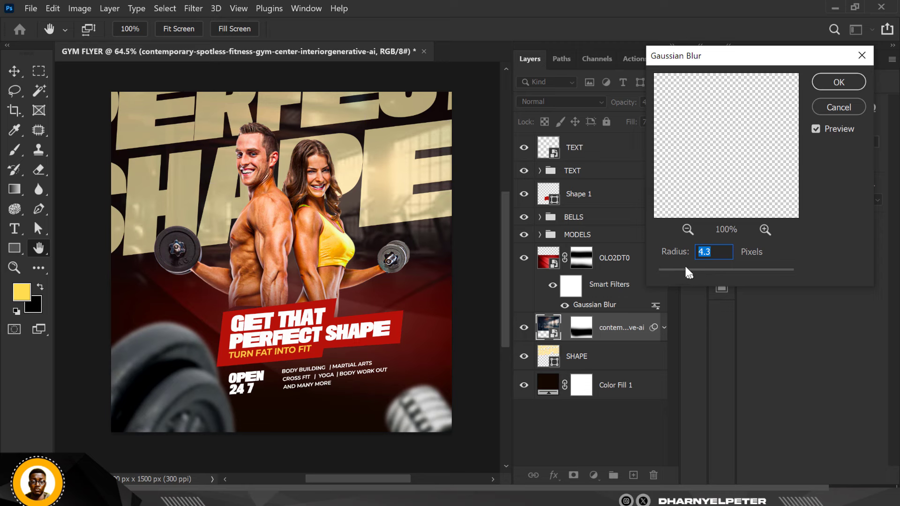
pyautogui.click(851, 84)
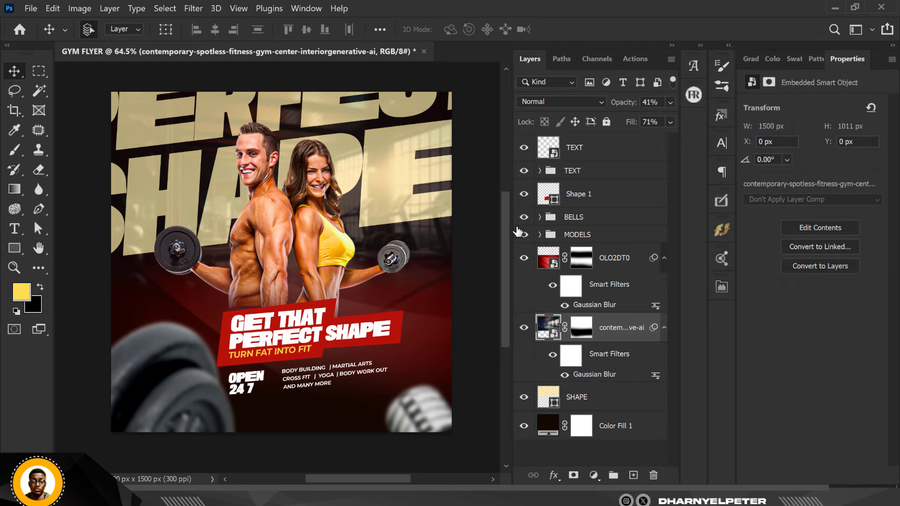
# Step: Reduce the gym interior layer's fill to 59% and deselect the layer
pyautogui.click(673, 118)
pyautogui.moveTo(648, 137); pyautogui.dragTo(642, 137)
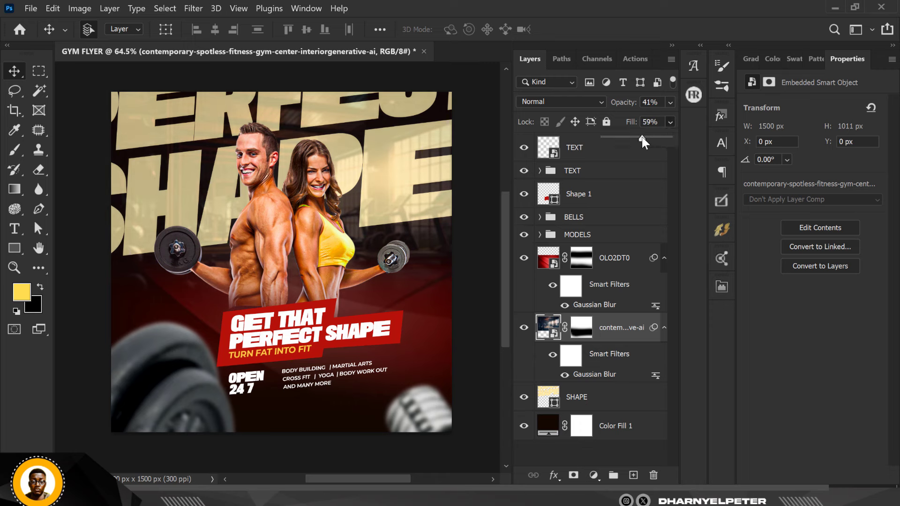
pyautogui.click(483, 199)
# Step: Add a Hue/Saturation adjustment layer above the BELLS group and clip it to that group
pyautogui.scroll(-2, 346, 172)
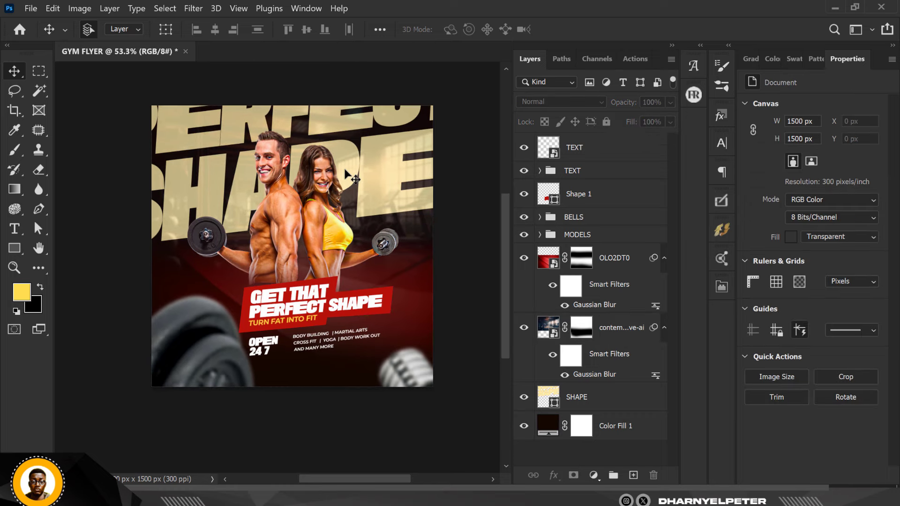
pyautogui.scroll(-1, 345, 171)
pyautogui.click(596, 219)
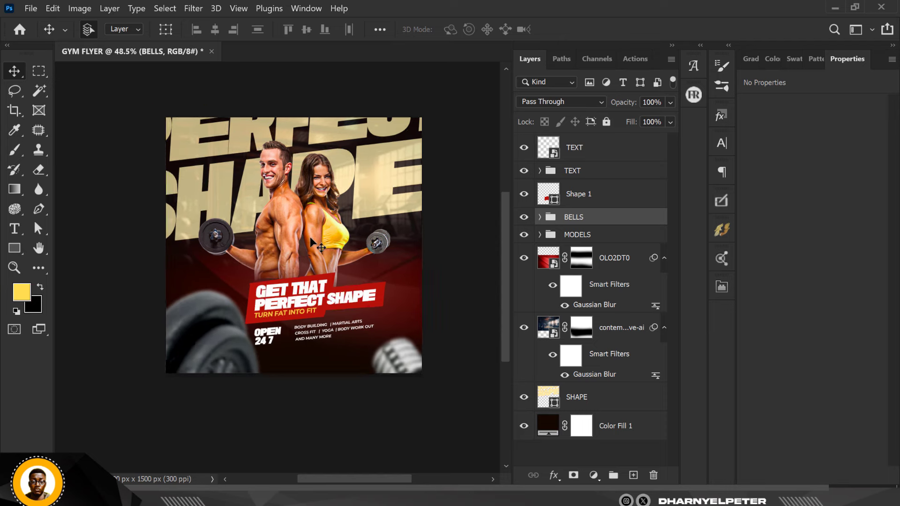
pyautogui.scroll(1, 311, 238)
pyautogui.press('ctrl')
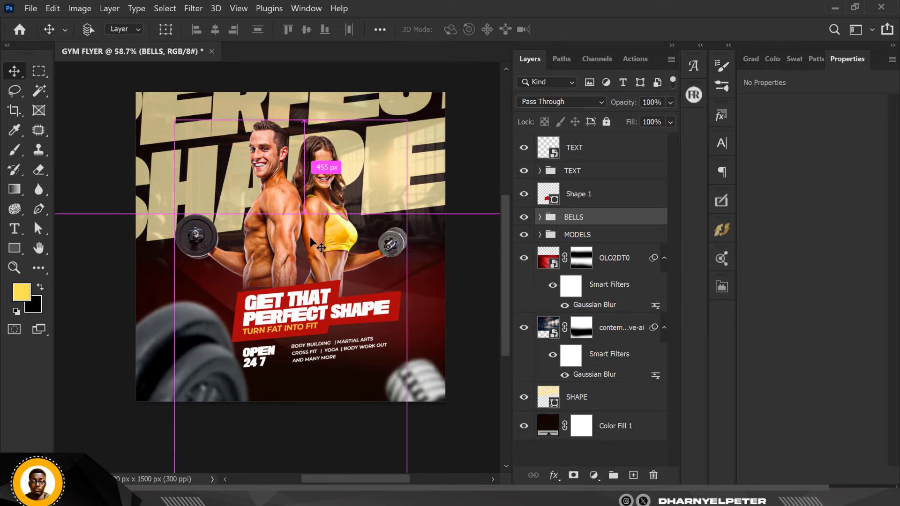
pyautogui.scroll(2, 310, 237)
pyautogui.scroll(-1, 280, 230)
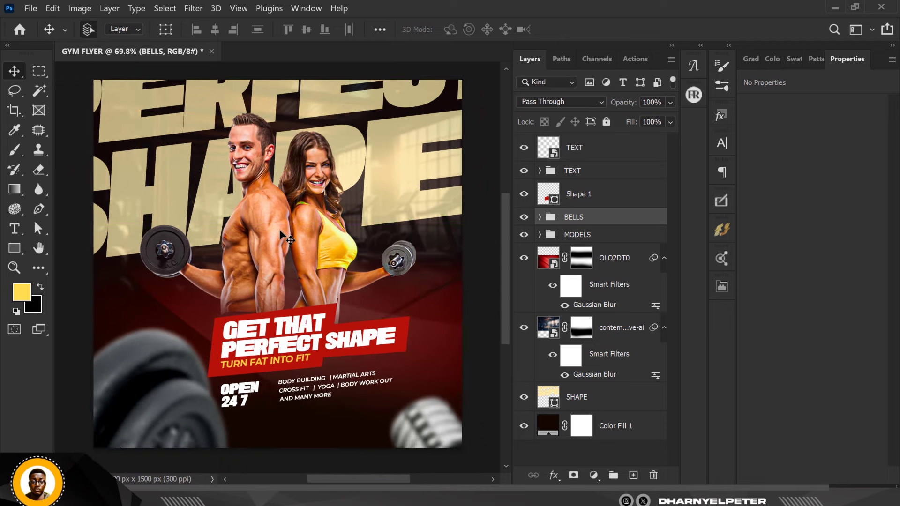
pyautogui.scroll(-1, 279, 229)
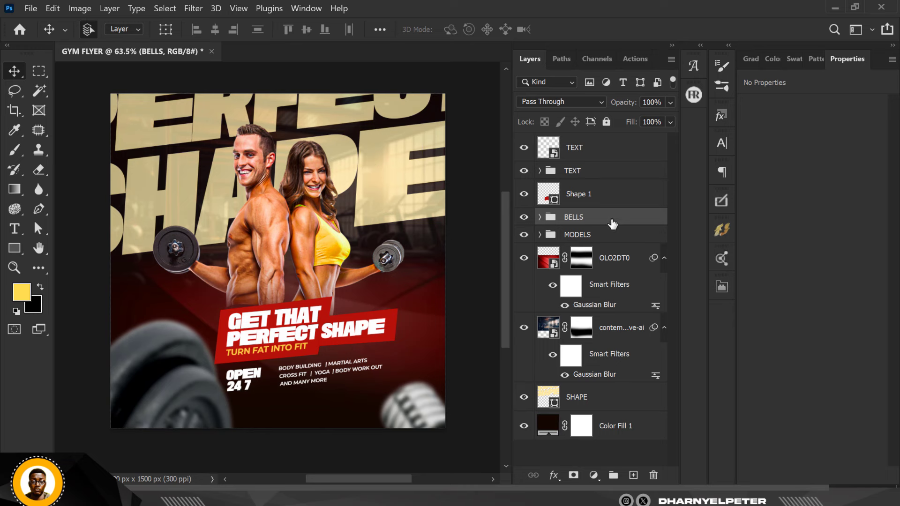
pyautogui.click(595, 474)
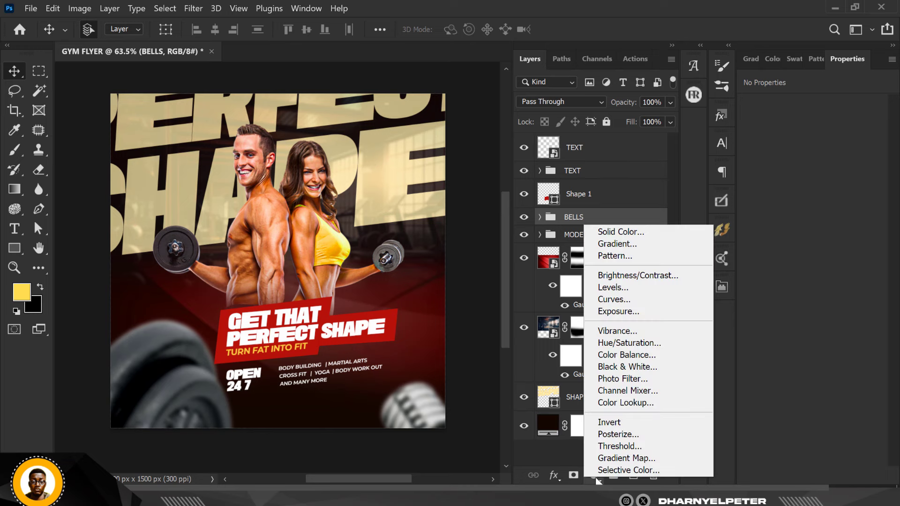
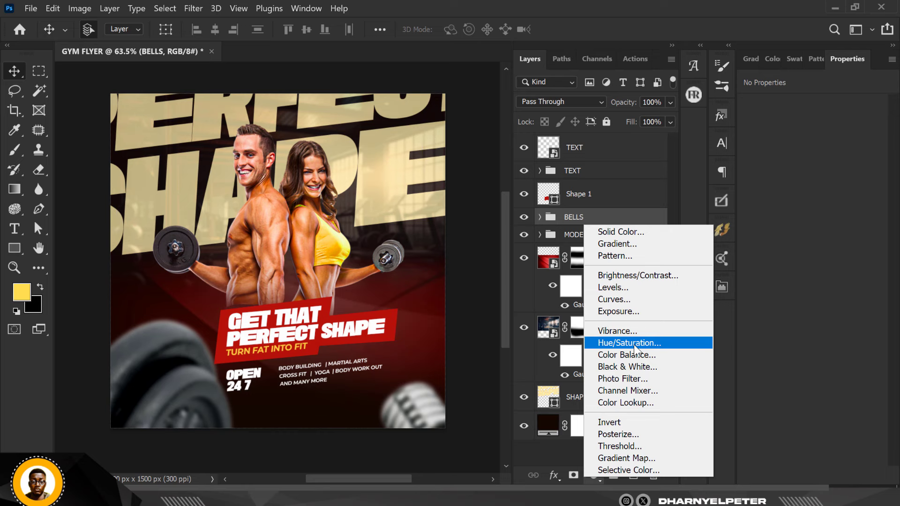
pyautogui.click(629, 343)
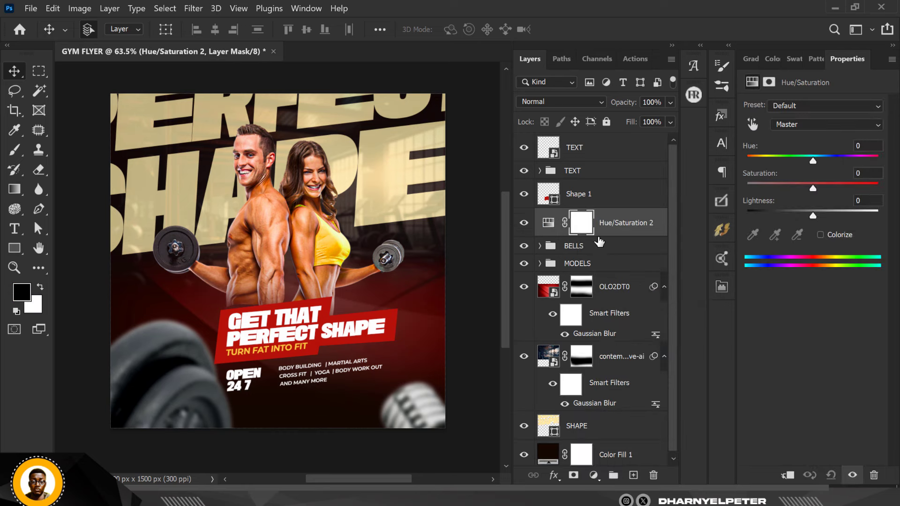
pyautogui.rightClick(644, 233)
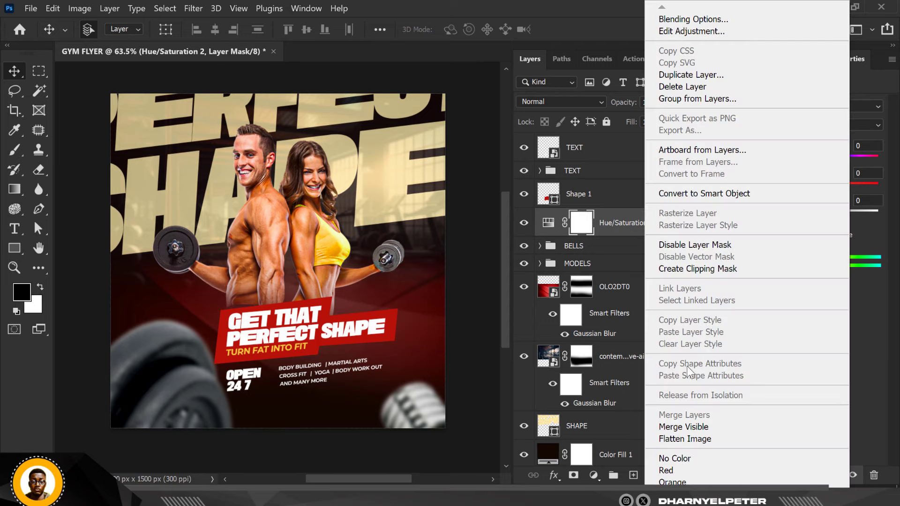
pyautogui.click(704, 267)
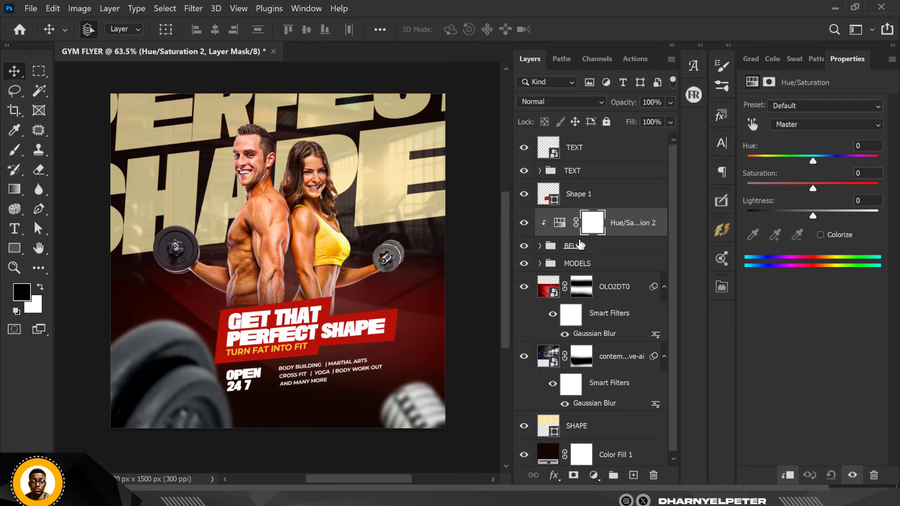
# Step: Colorize the blurred foreground dumbbells with the Hue/Saturation adjustment at hue 35 and saturation 58
pyautogui.click(823, 233)
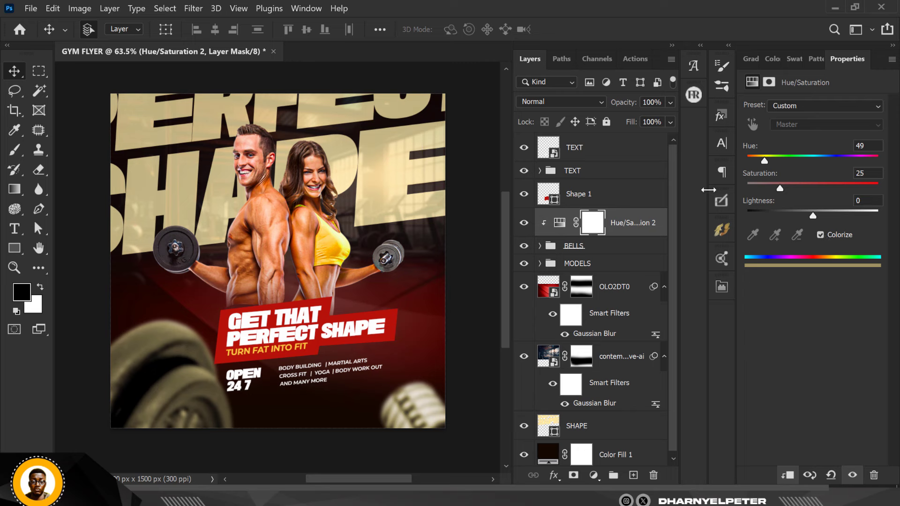
pyautogui.moveTo(780, 188); pyautogui.dragTo(824, 197)
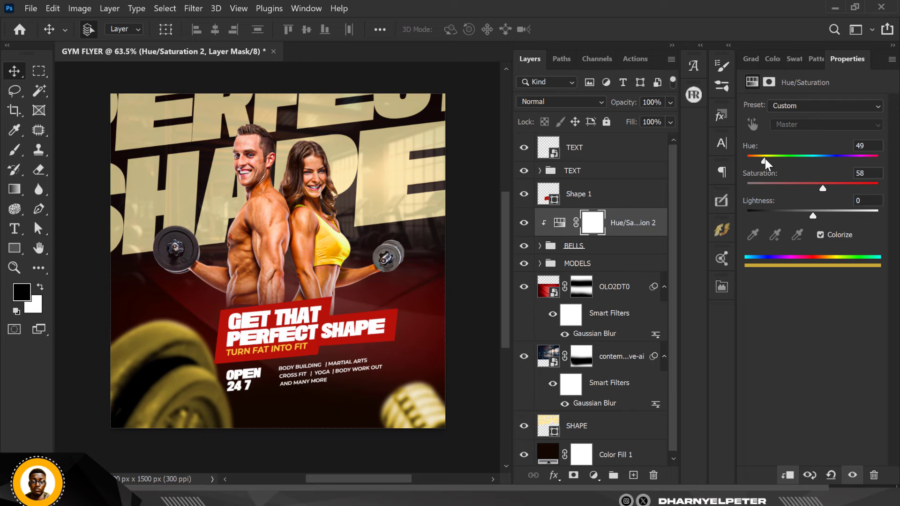
pyautogui.moveTo(765, 159); pyautogui.dragTo(759, 158)
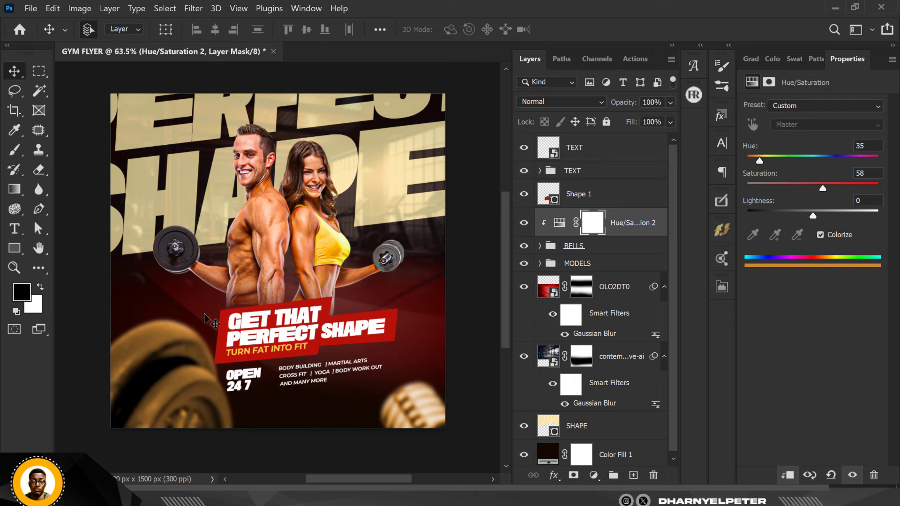
pyautogui.click(592, 227)
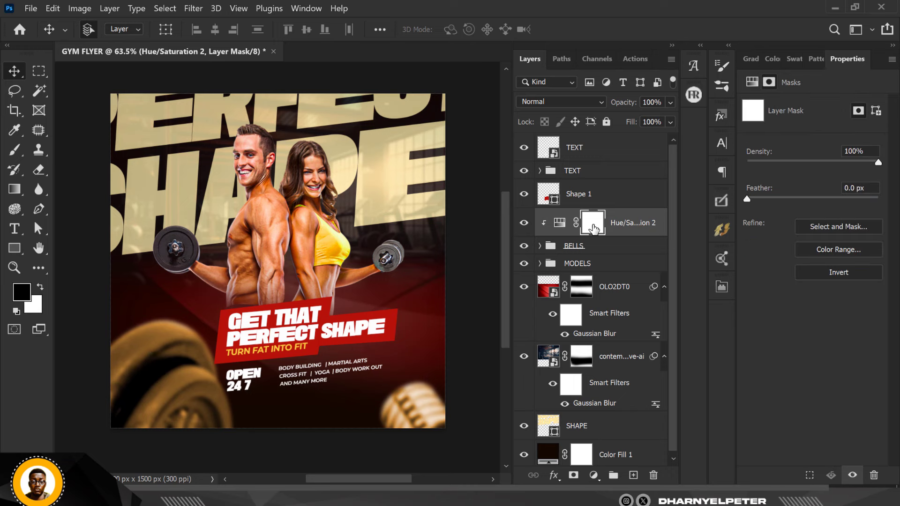
pyautogui.click(562, 101)
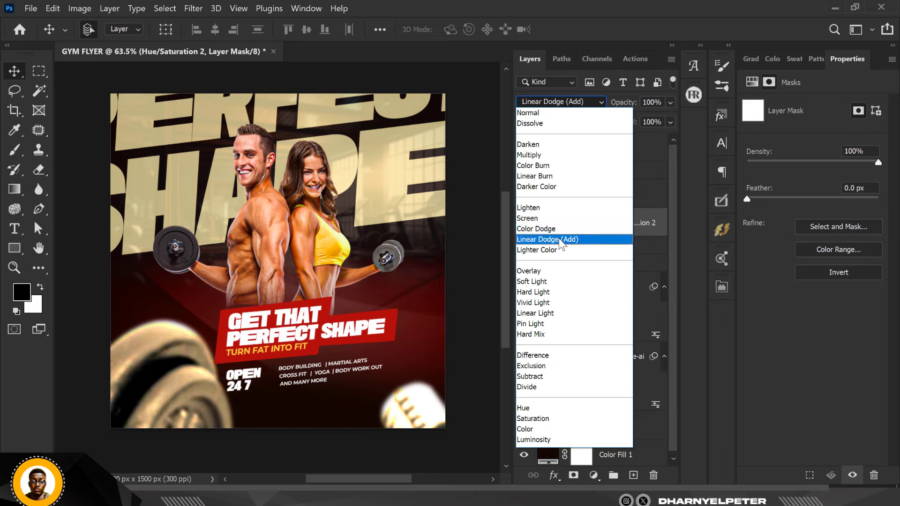
pyautogui.click(659, 226)
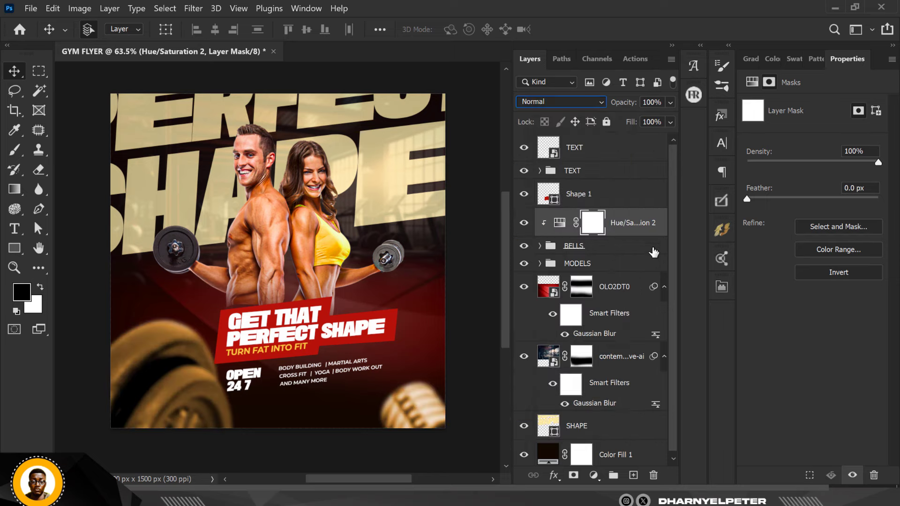
# Step: Invert the Hue/Saturation 2 layer mask to black and make white the foreground color
pyautogui.click(588, 228)
pyautogui.hotkey('ctrl', 'i')
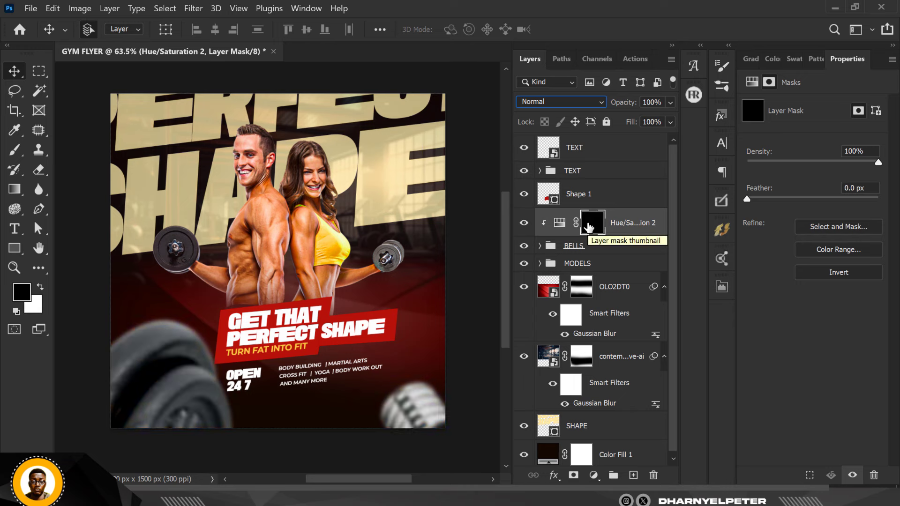
pyautogui.click(40, 288)
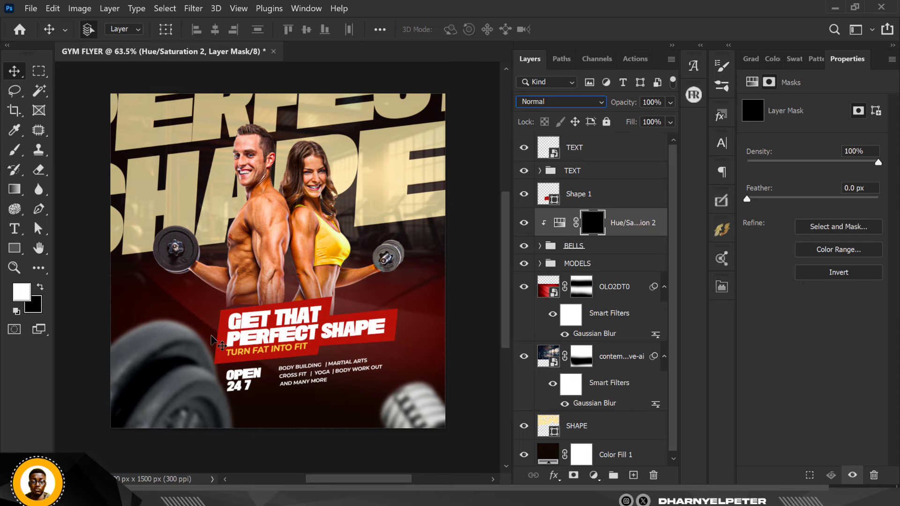
# Step: Paint white on the mask over the large dumbbell's outer edge and the lower-right dumbbell with a 400 px Soft Round Pressure Opacity and Flow brush
pyautogui.click(14, 150)
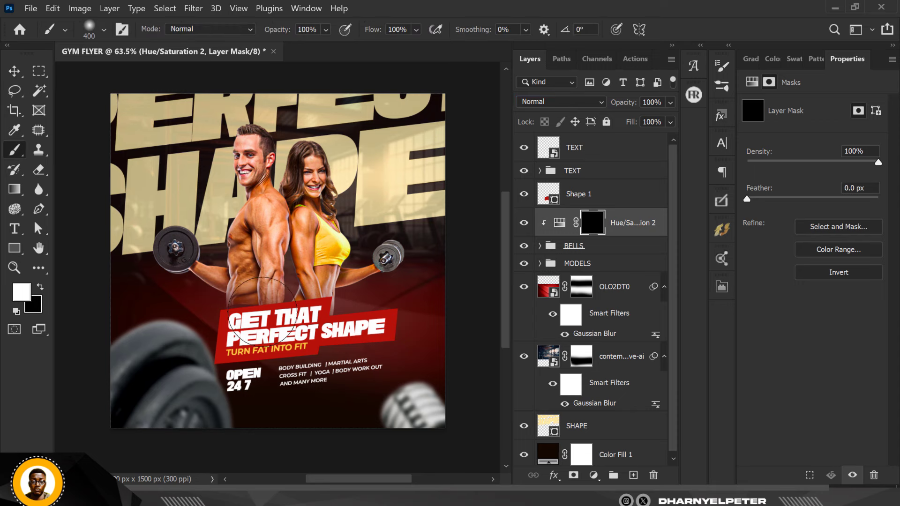
pyautogui.click(104, 30)
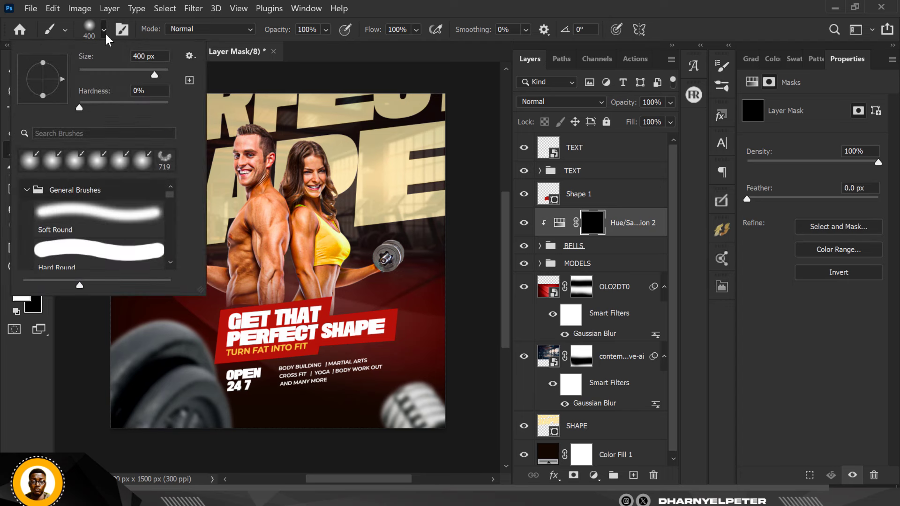
pyautogui.scroll(-4, 100, 235)
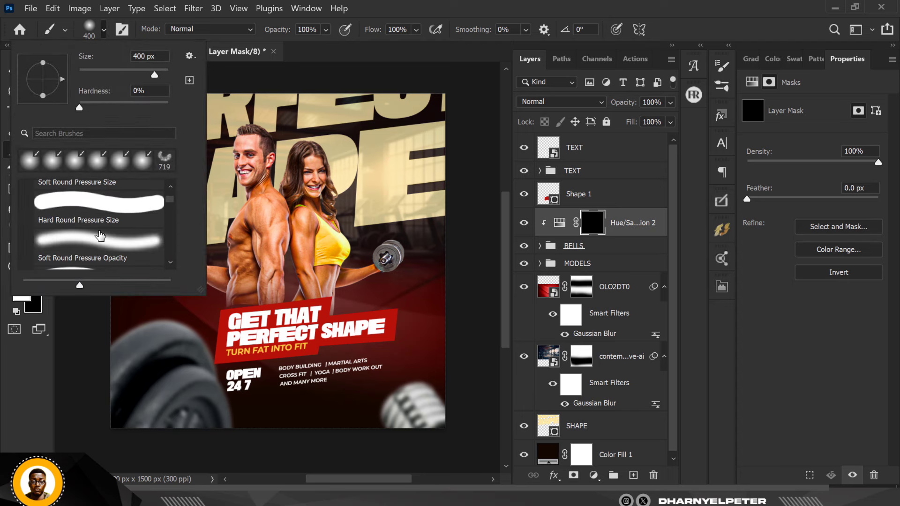
pyautogui.scroll(-2, 99, 235)
pyautogui.scroll(2, 96, 229)
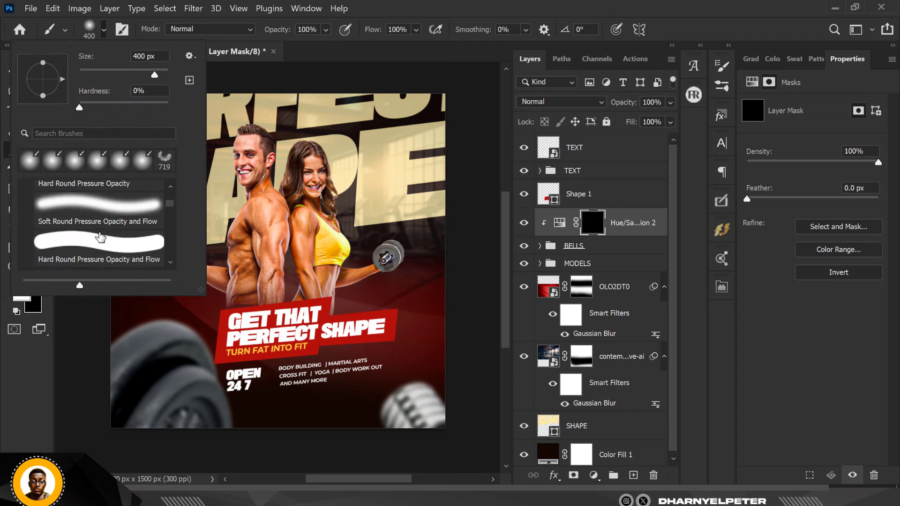
pyautogui.click(83, 213)
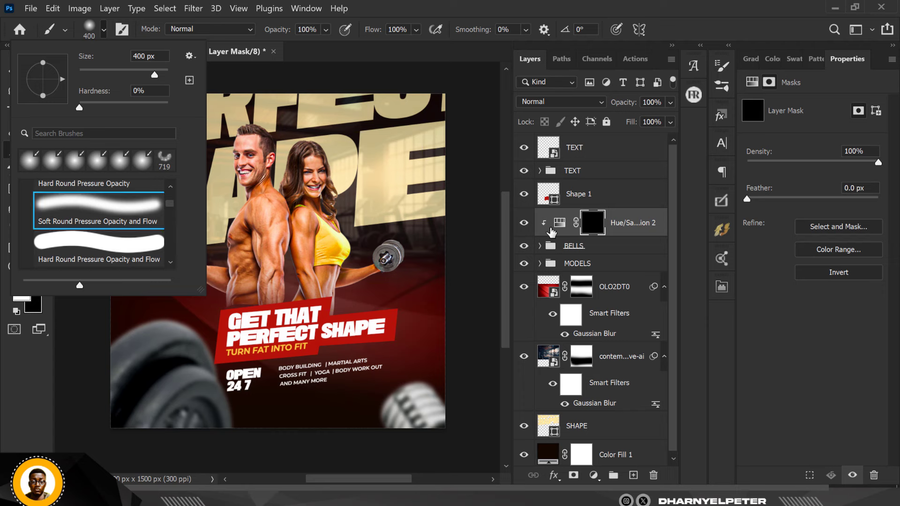
pyautogui.click(593, 230)
pyautogui.moveTo(163, 338)
pyautogui.mouseDown()
pyautogui.moveTo(136, 342)
pyautogui.moveTo(191, 338)
pyautogui.moveTo(222, 373)
pyautogui.mouseUp()
pyautogui.moveTo(244, 363)
pyautogui.mouseDown()
pyautogui.moveTo(100, 341)
pyautogui.moveTo(265, 385)
pyautogui.mouseUp()
pyautogui.moveTo(392, 387)
pyautogui.mouseDown()
pyautogui.moveTo(412, 407)
pyautogui.moveTo(460, 412)
pyautogui.mouseUp()
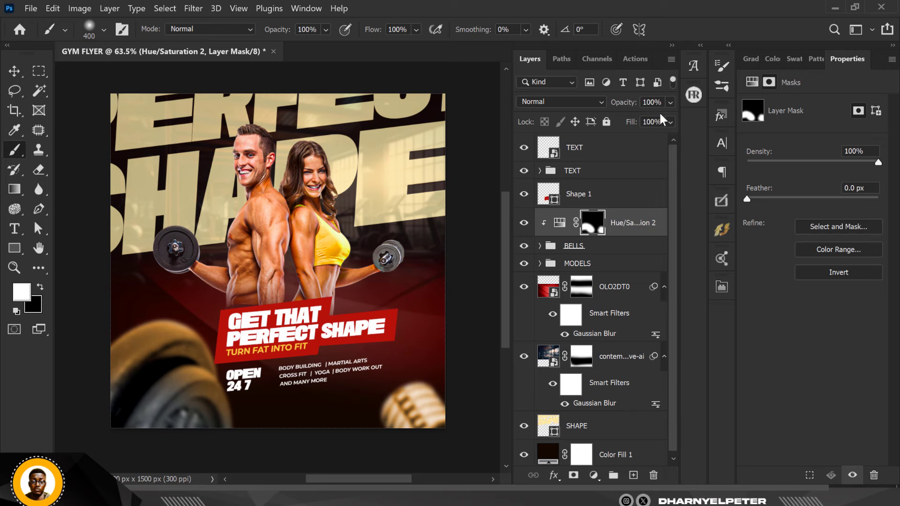
pyautogui.click(670, 102)
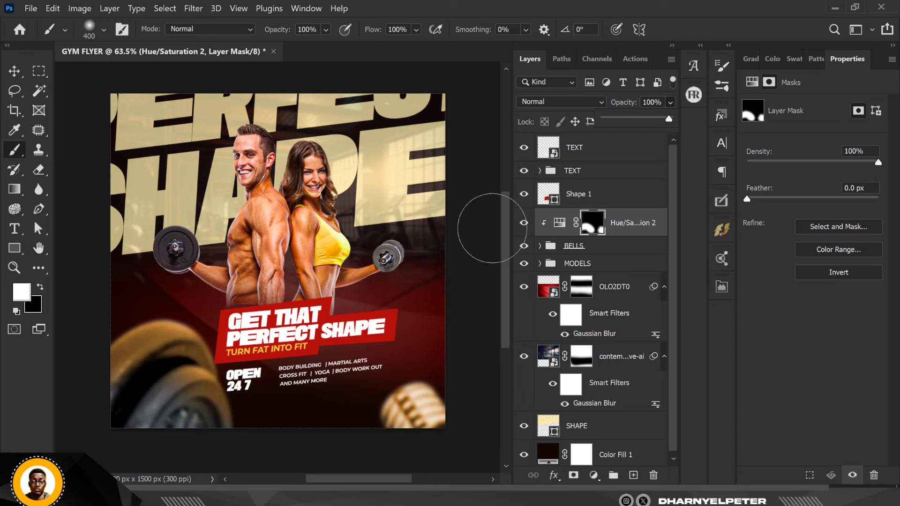
pyautogui.press('Escape')
# Step: Add a new layer above the placed TEXT image and name it GLOW
pyautogui.click(595, 155)
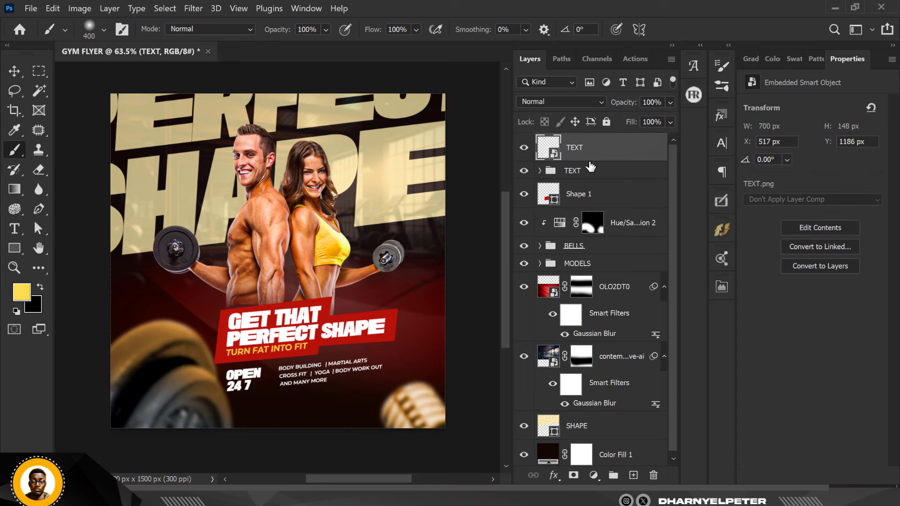
pyautogui.click(633, 475)
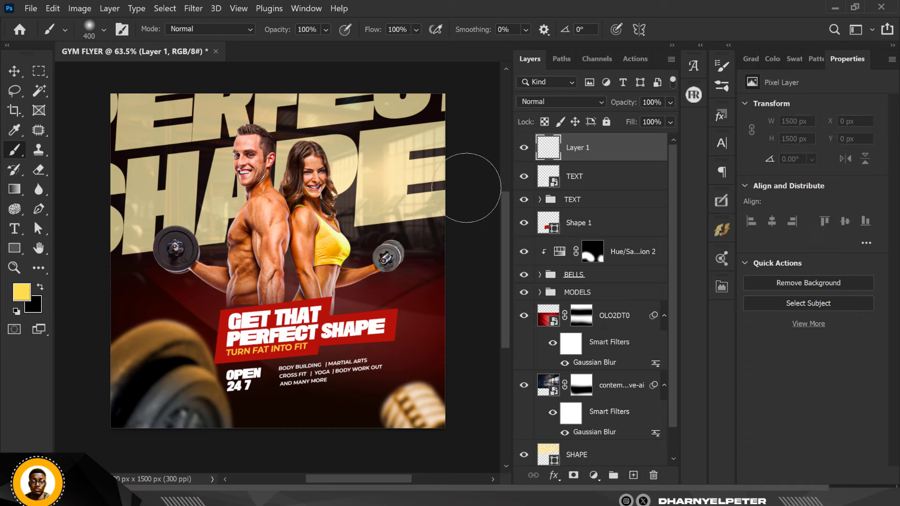
pyautogui.doubleClick(576, 148)
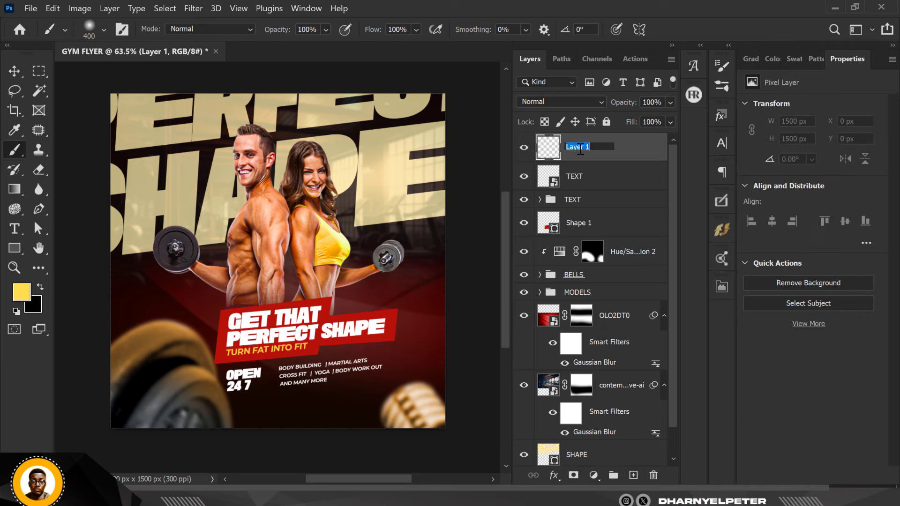
pyautogui.write('GLOW')
pyautogui.press('Return')
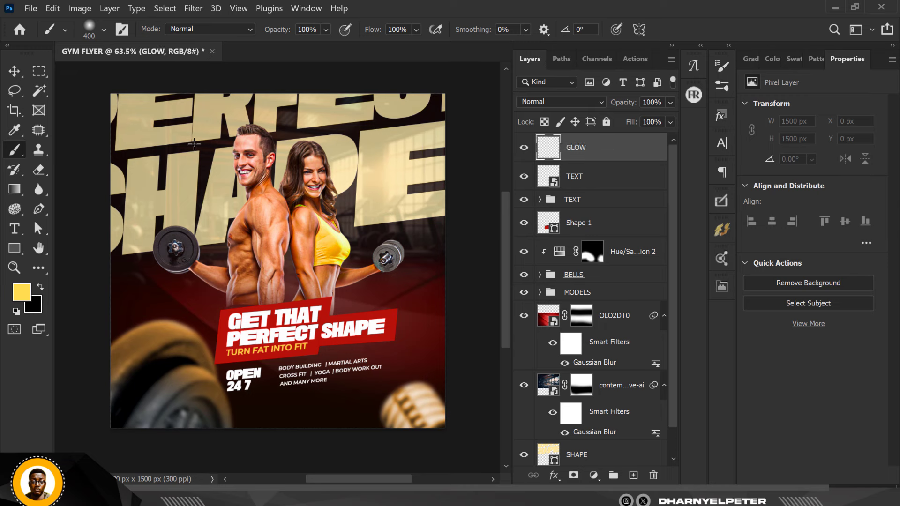
# Step: Paint a yellow #ffdd4d glow in the flyer's upper-right corner with a 900 px soft brush and set the GLOW layer to Linear Dodge (Add)
pyautogui.click(21, 292)
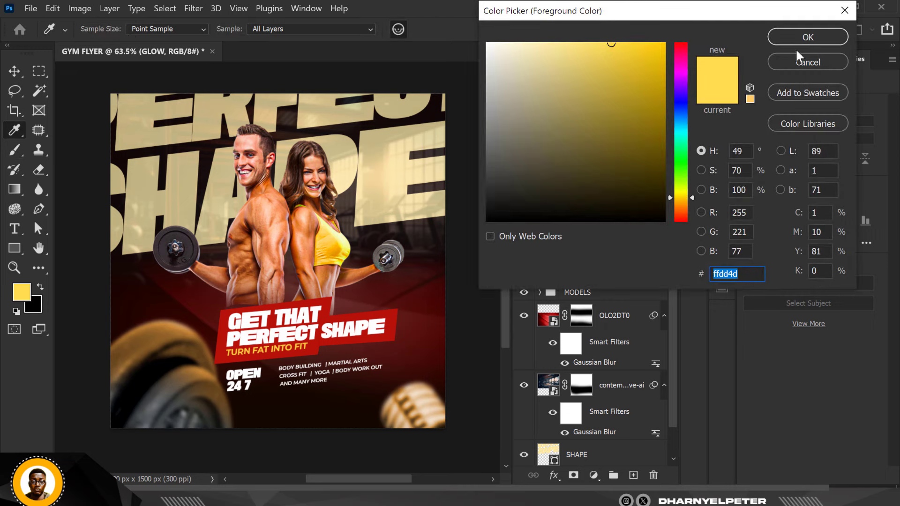
pyautogui.click(806, 37)
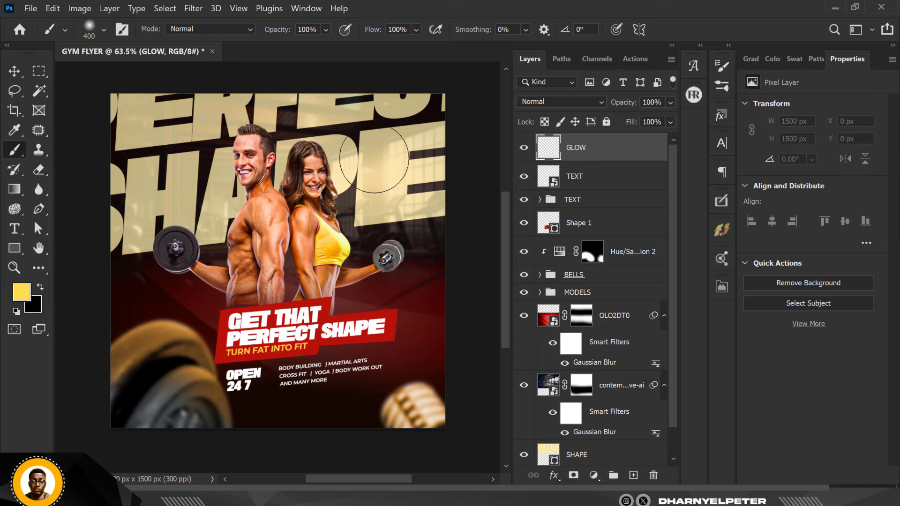
pyautogui.press(']')
pyautogui.press(']')
pyautogui.press(']')
pyautogui.press(']')
pyautogui.press(']')
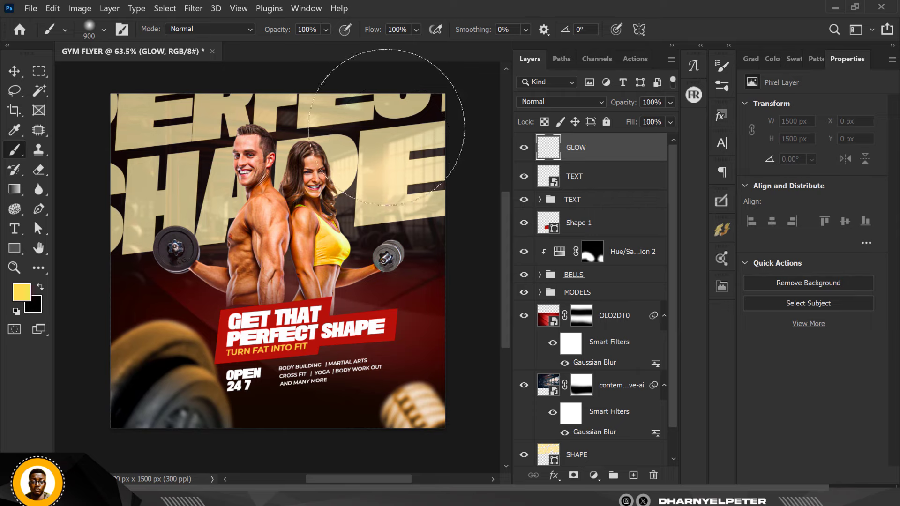
pyautogui.scroll(-3, 375, 132)
pyautogui.click(398, 104)
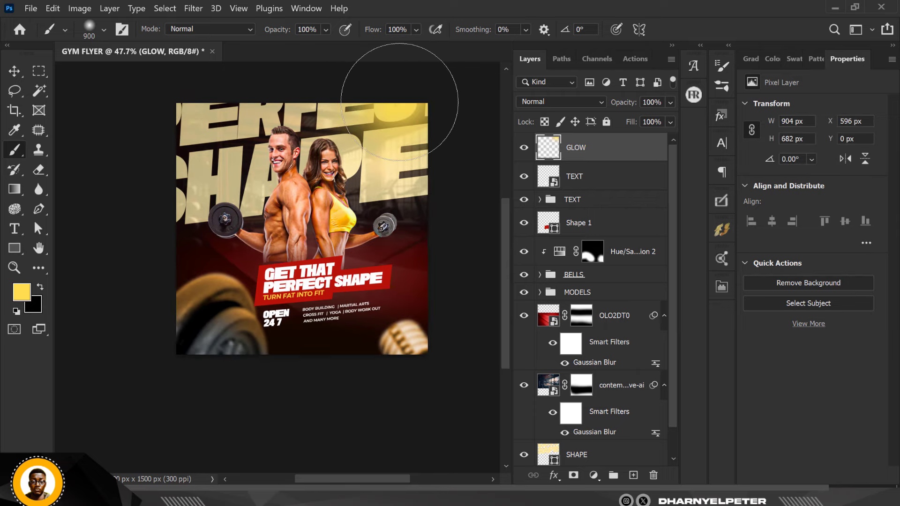
pyautogui.click(591, 103)
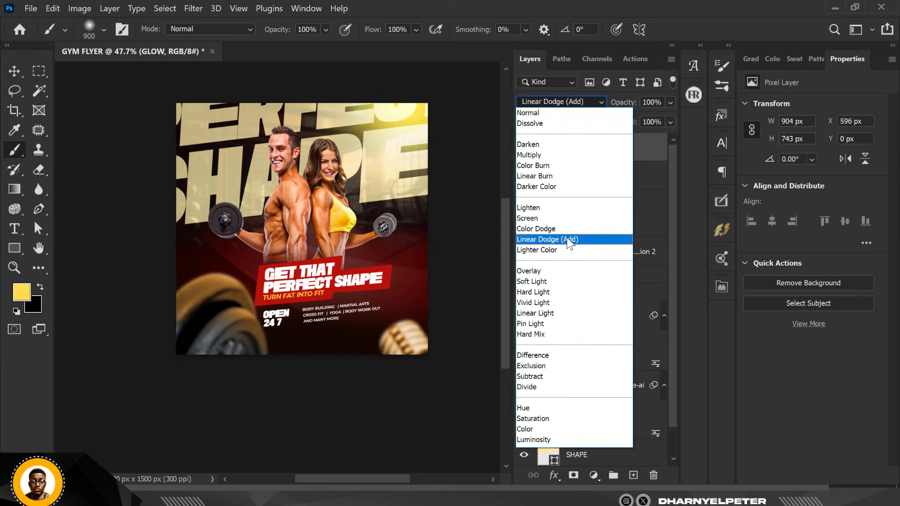
pyautogui.click(568, 239)
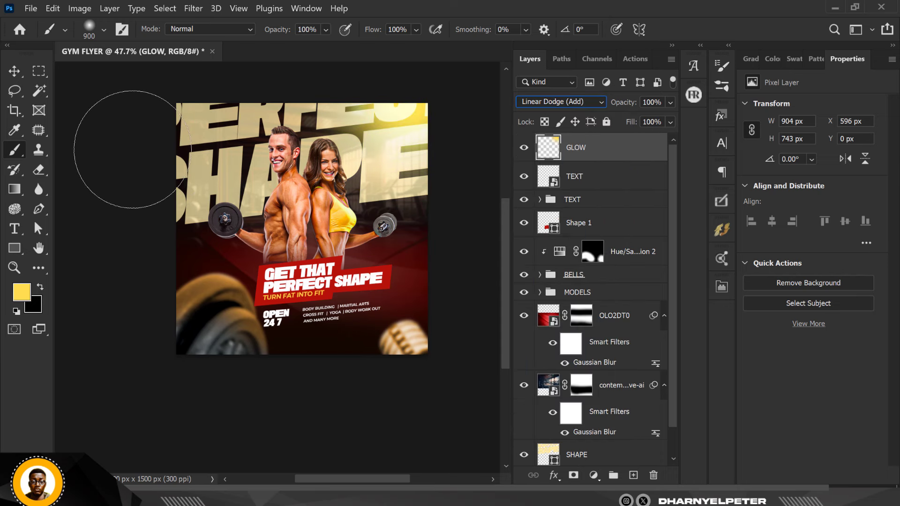
# Step: Extend the yellow glow along the flyer's upper-left edge with the 900 px soft brush and rename the layer YELLOW GLOW
pyautogui.click(133, 149)
pyautogui.click(149, 179)
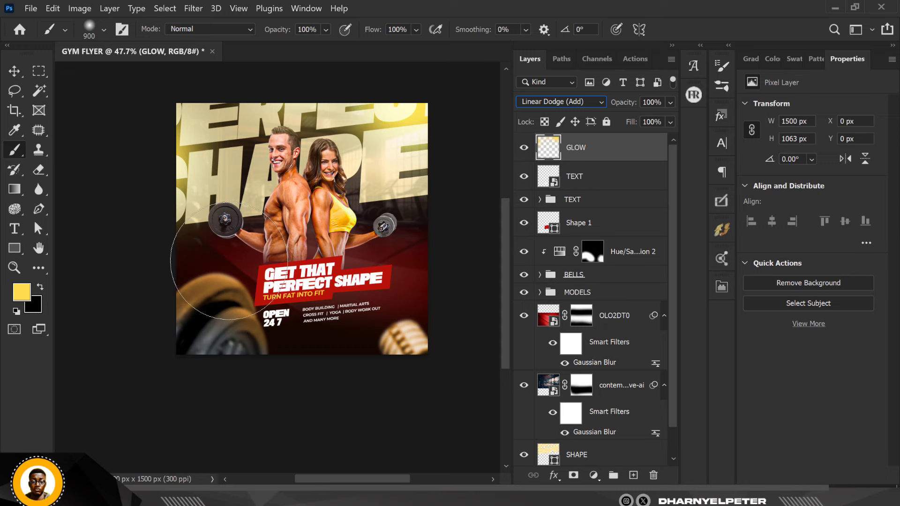
pyautogui.click(14, 70)
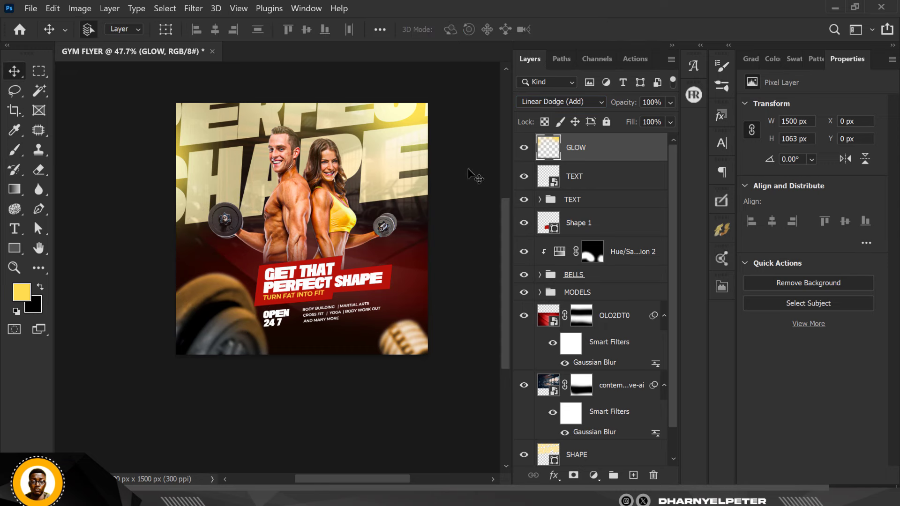
pyautogui.doubleClick(576, 148)
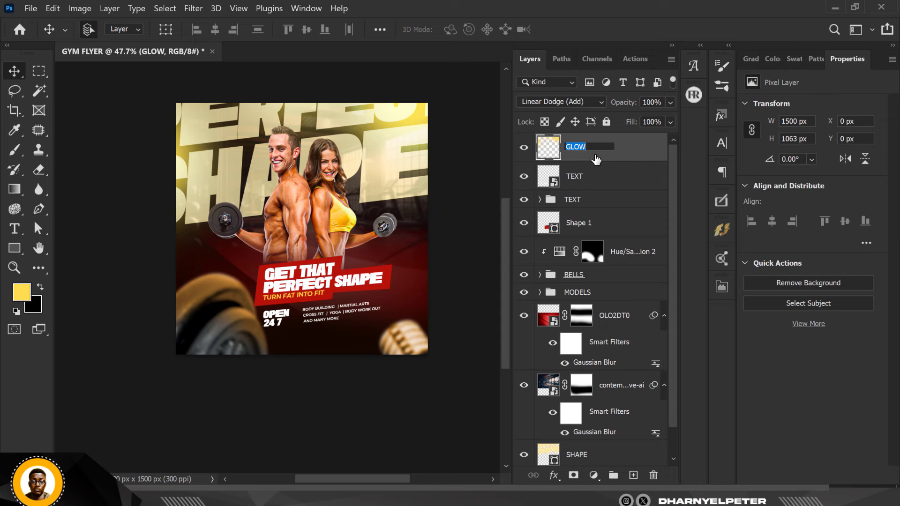
pyautogui.write('YELLOW GLOW')
pyautogui.press('Return')
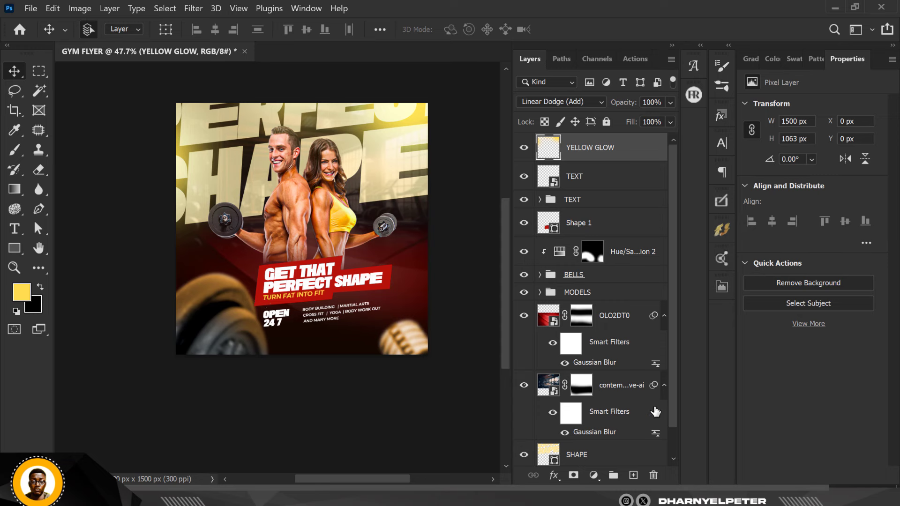
# Step: Add a new layer above YELLOW GLOW and name it RED GLOW
pyautogui.click(633, 475)
pyautogui.doubleClick(575, 148)
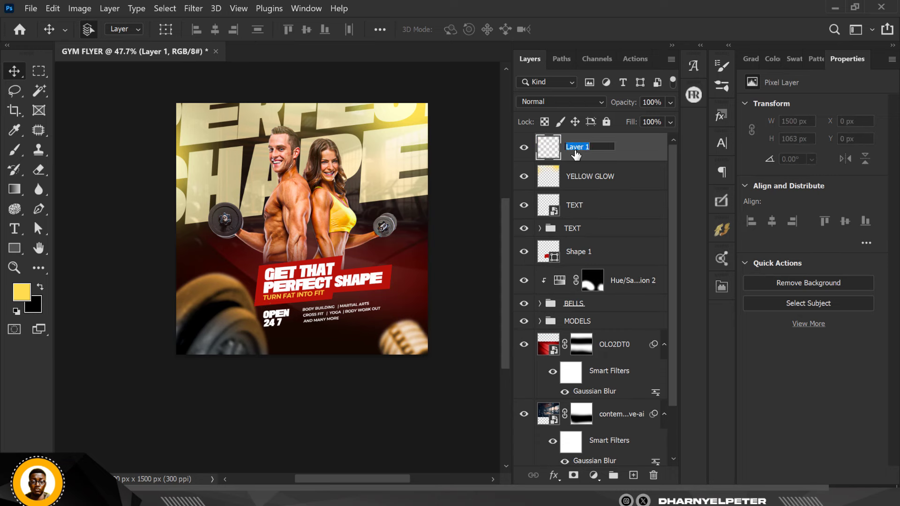
pyautogui.write('RED GLOW')
pyautogui.press('Return')
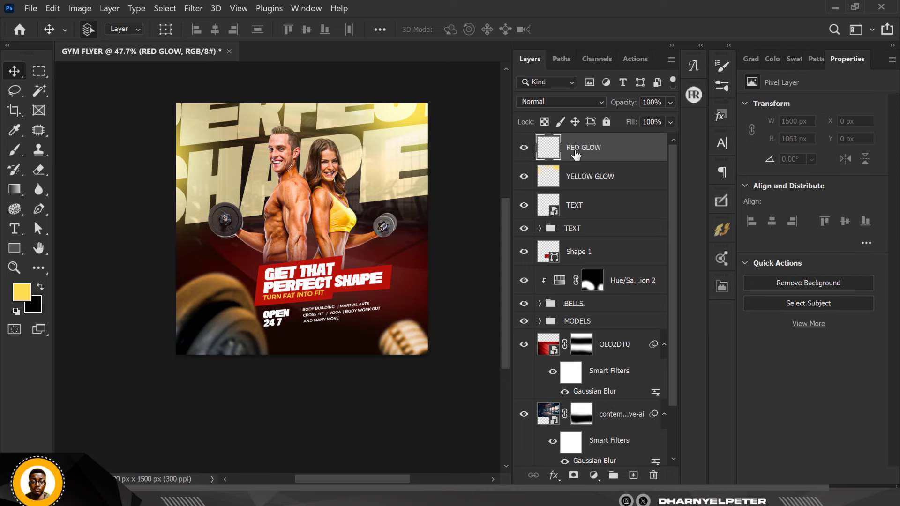
# Step: Set the foreground color to bright red #ff261d, starting from a red sampled on the headline block
pyautogui.scroll(2, 222, 227)
pyautogui.scroll(-3, 347, 192)
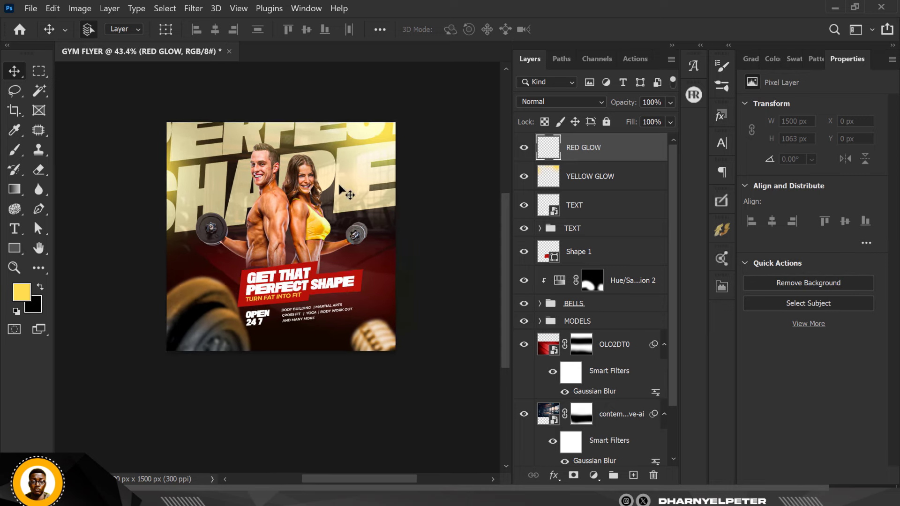
pyautogui.scroll(2, 312, 200)
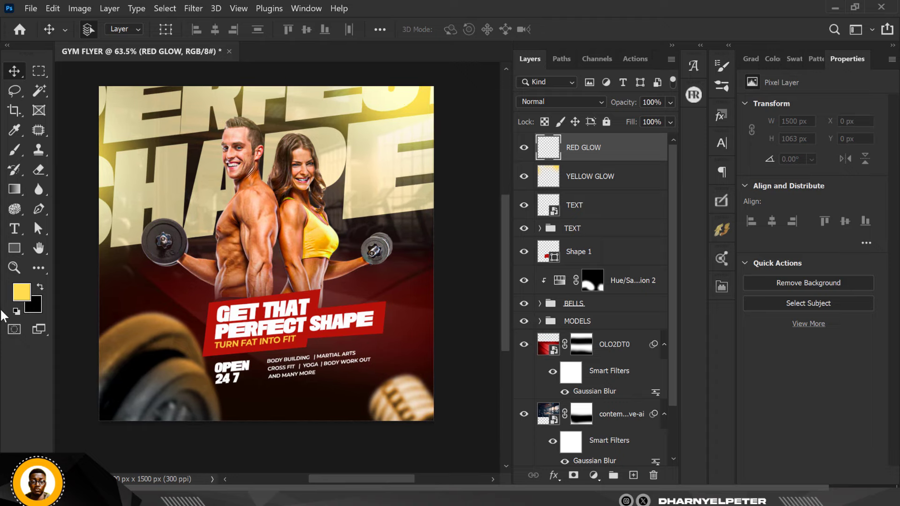
pyautogui.click(21, 292)
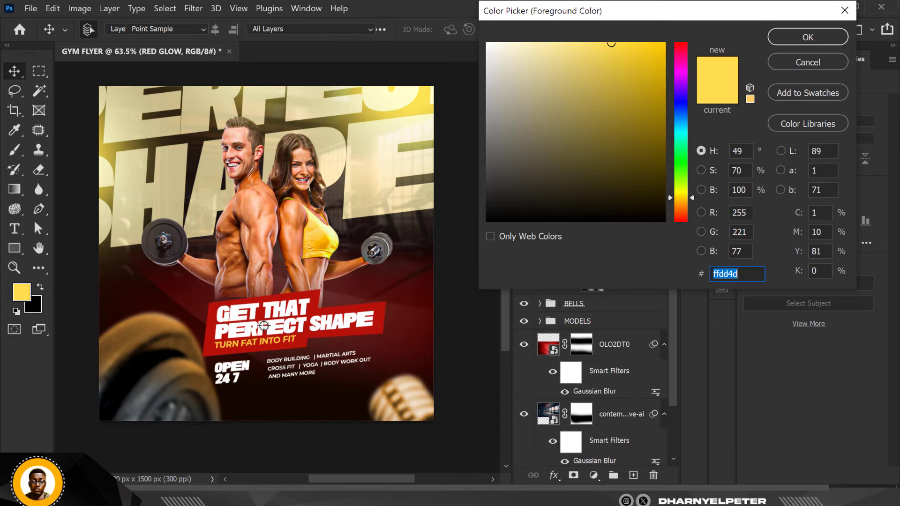
pyautogui.click(211, 320)
pyautogui.moveTo(639, 72); pyautogui.dragTo(644, 43)
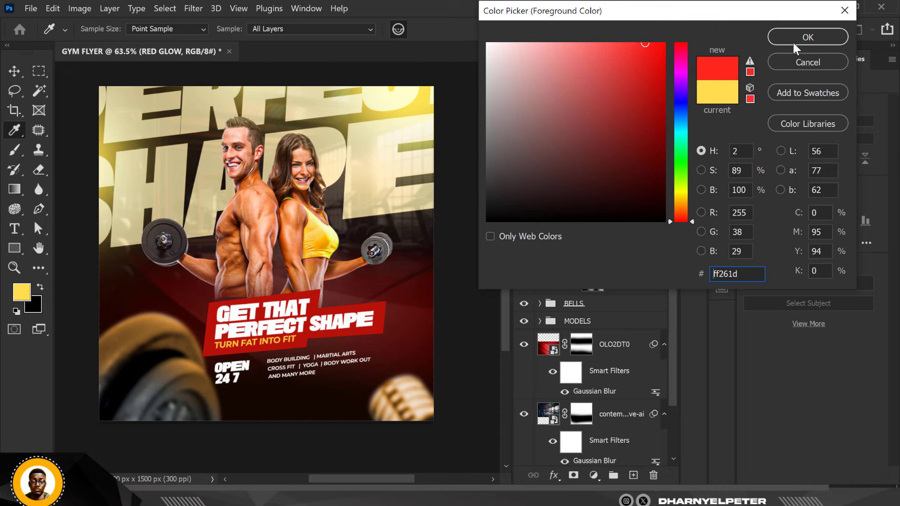
pyautogui.moveTo(739, 277); pyautogui.dragTo(711, 276)
pyautogui.click(820, 34)
pyautogui.press('v')
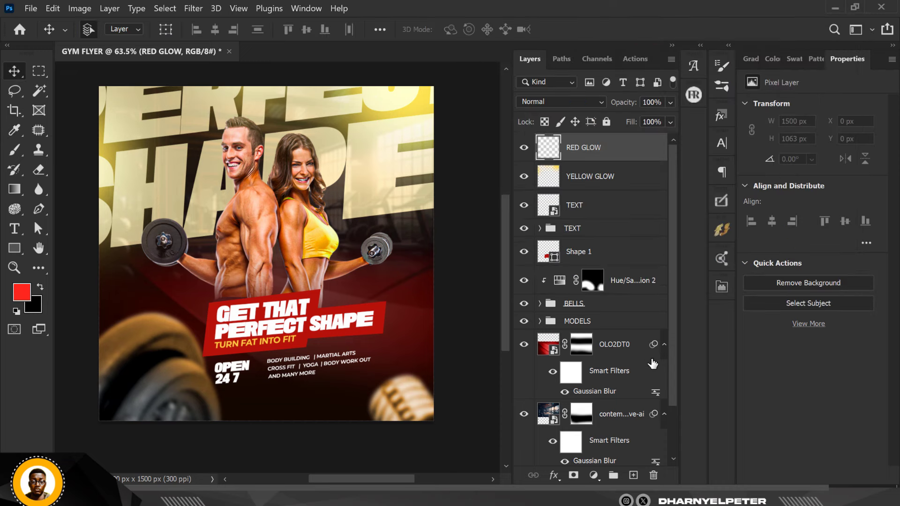
# Step: Try a 600 px red glow over the large dumbbell with the RED GLOW layer set to Screen, and undo both
pyautogui.press('b')
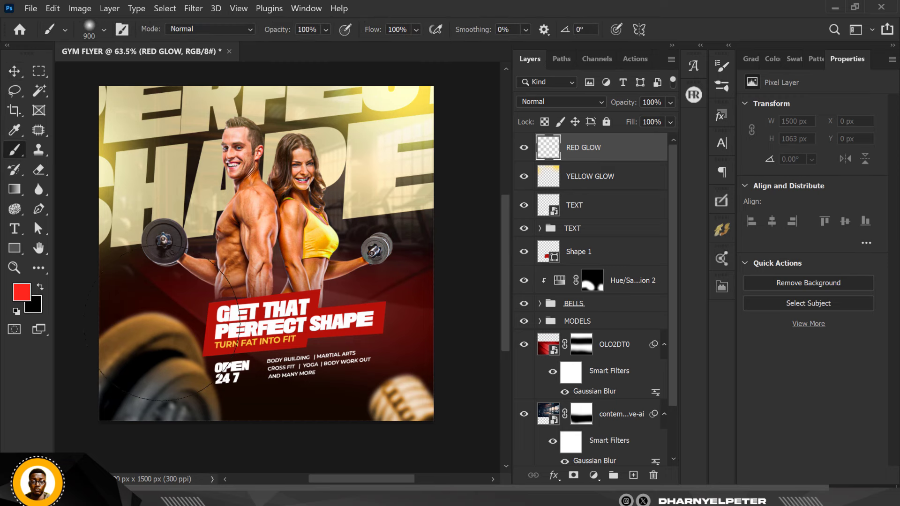
pyautogui.press('[')
pyautogui.press('[')
pyautogui.press('[')
pyautogui.click(151, 330)
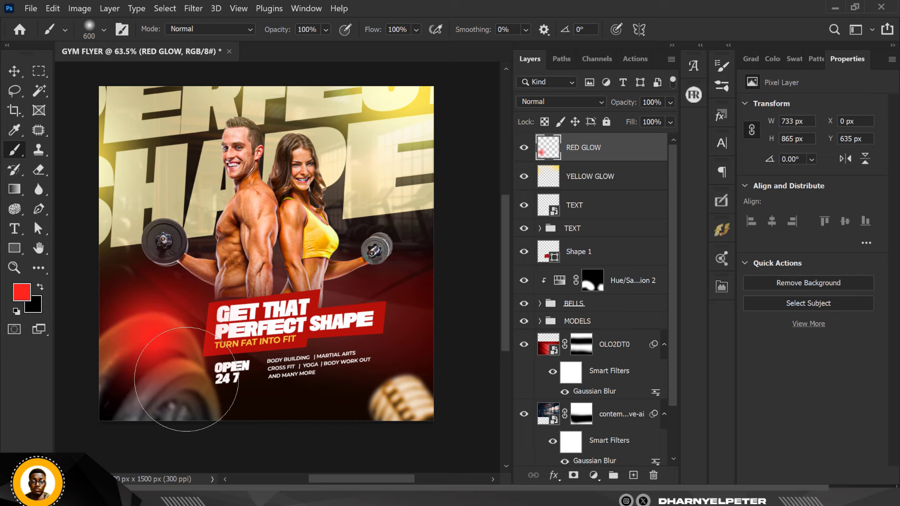
pyautogui.click(569, 101)
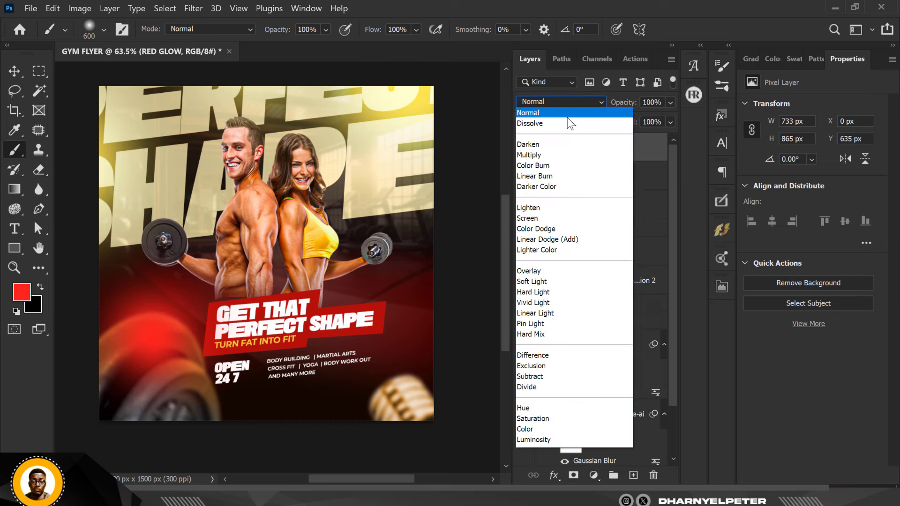
pyautogui.click(531, 220)
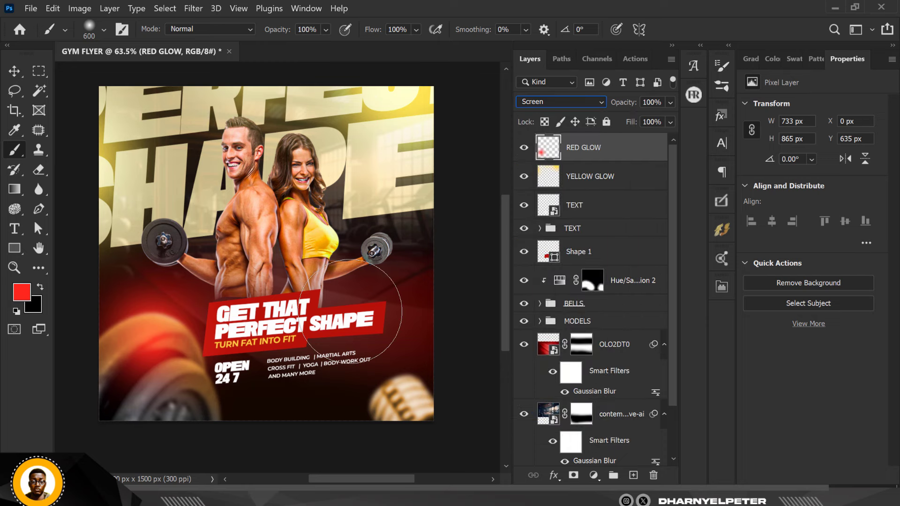
pyautogui.hotkey('ctrl', 'z')
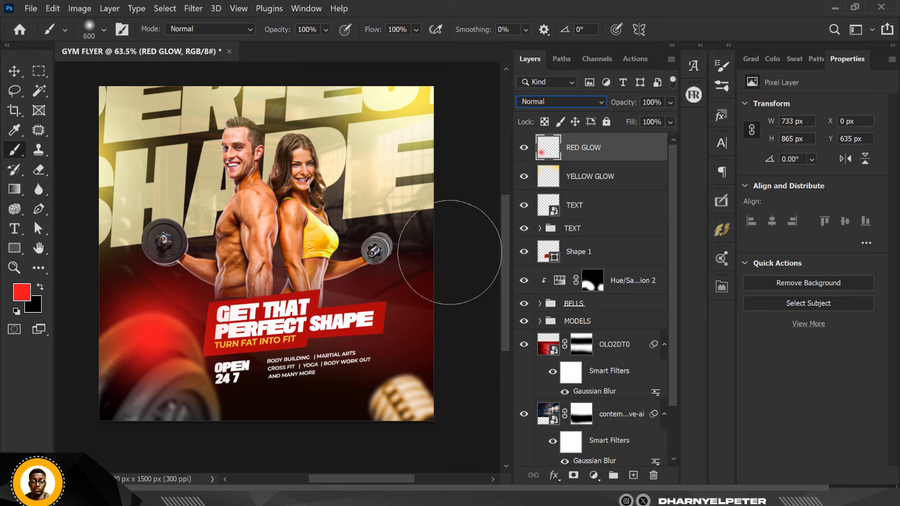
pyautogui.click(12, 73)
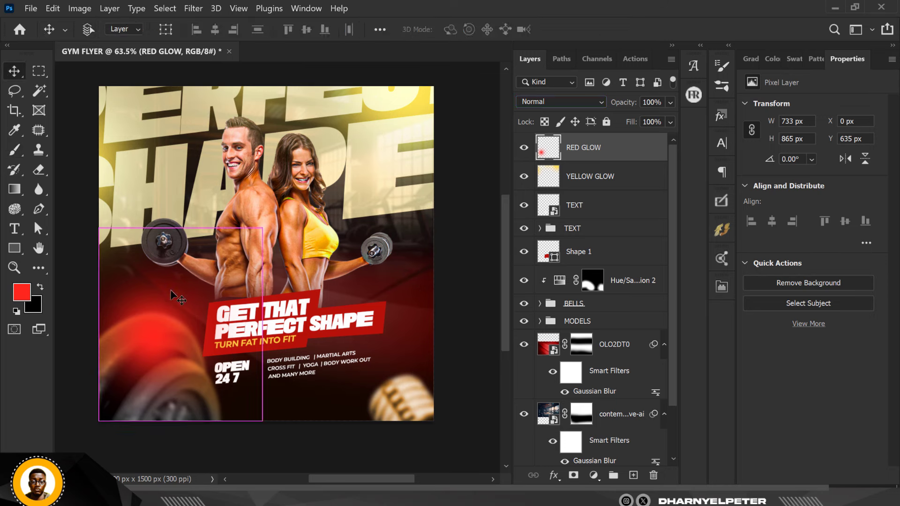
pyautogui.hotkey('ctrl', 'z')
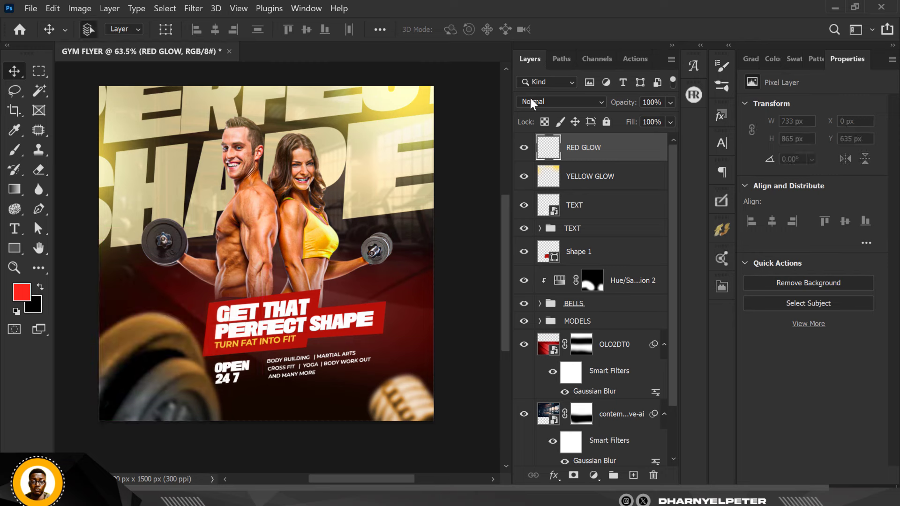
# Step: Set the RED GLOW layer's blend mode to Screen and activate the Brush tool
pyautogui.click(561, 101)
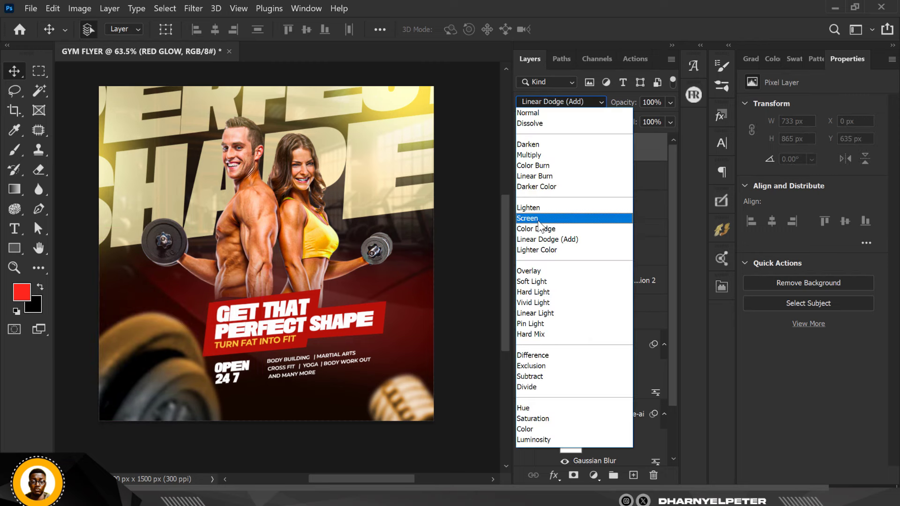
pyautogui.click(529, 218)
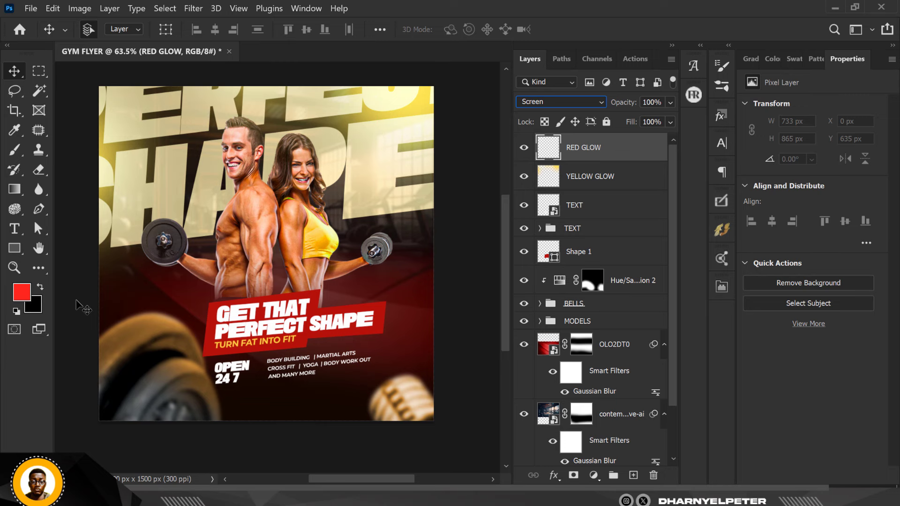
pyautogui.click(15, 150)
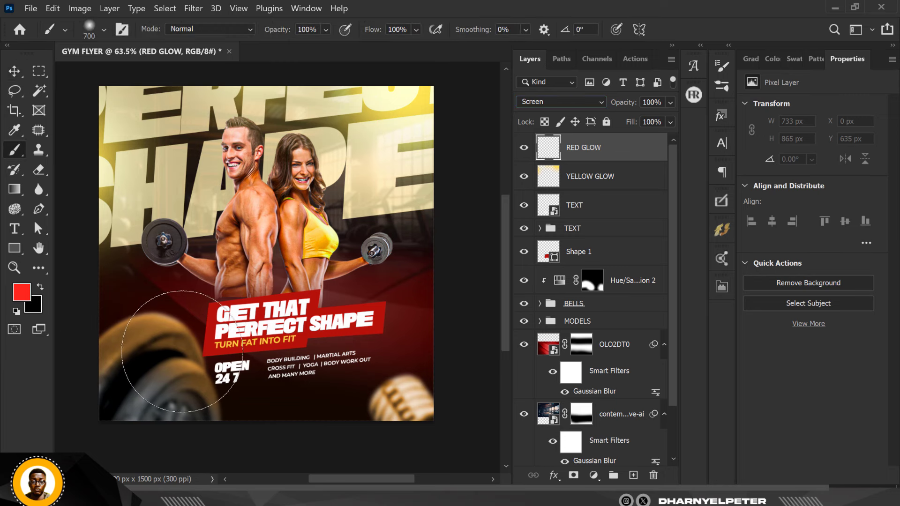
# Step: Try red glow strokes over the large dumbbell with 700 px and 400 px soft brushes, undoing each one
pyautogui.click(157, 359)
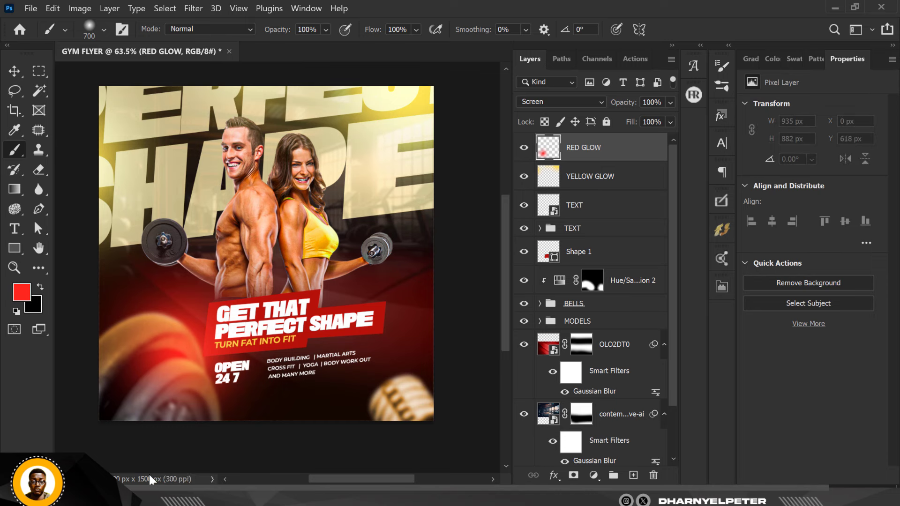
pyautogui.hotkey('ctrl', 'z')
pyautogui.press('[')
pyautogui.press('[')
pyautogui.press('[')
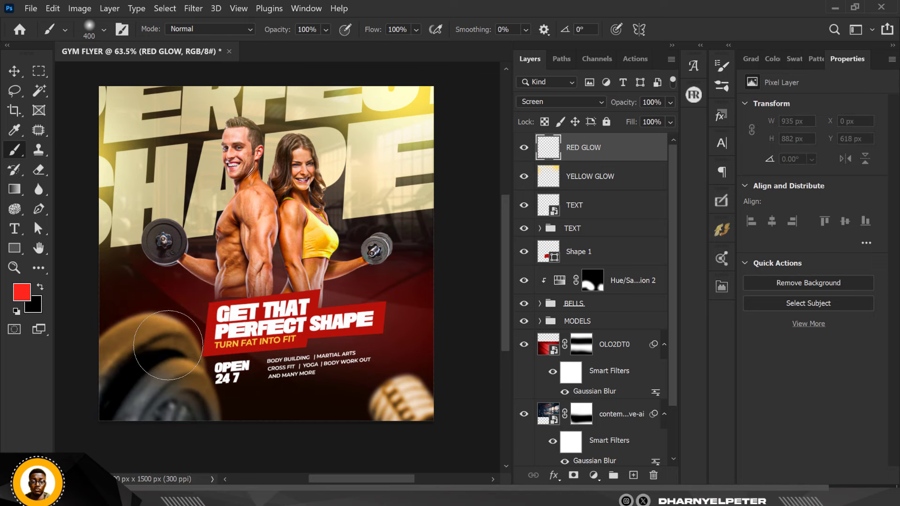
pyautogui.moveTo(183, 373); pyautogui.dragTo(160, 328)
pyautogui.hotkey('ctrl', 'z')
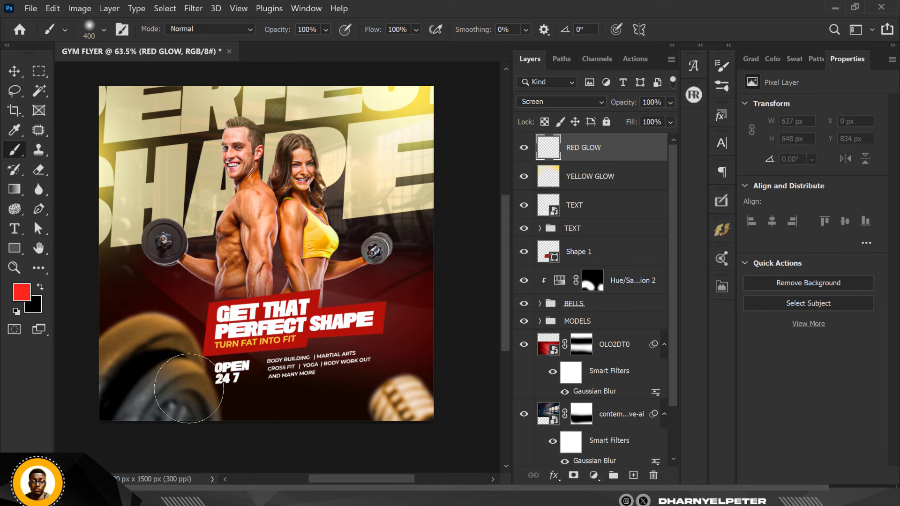
pyautogui.click(175, 354)
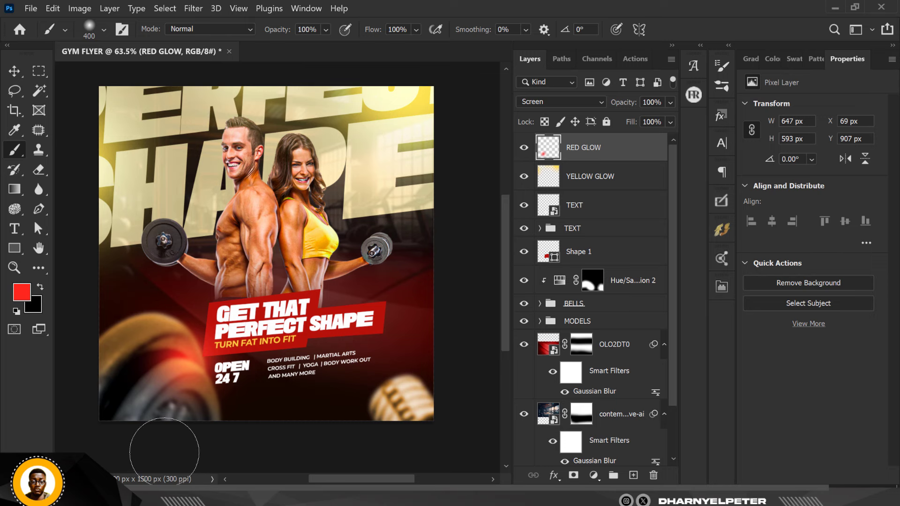
pyautogui.hotkey('ctrl', 'z')
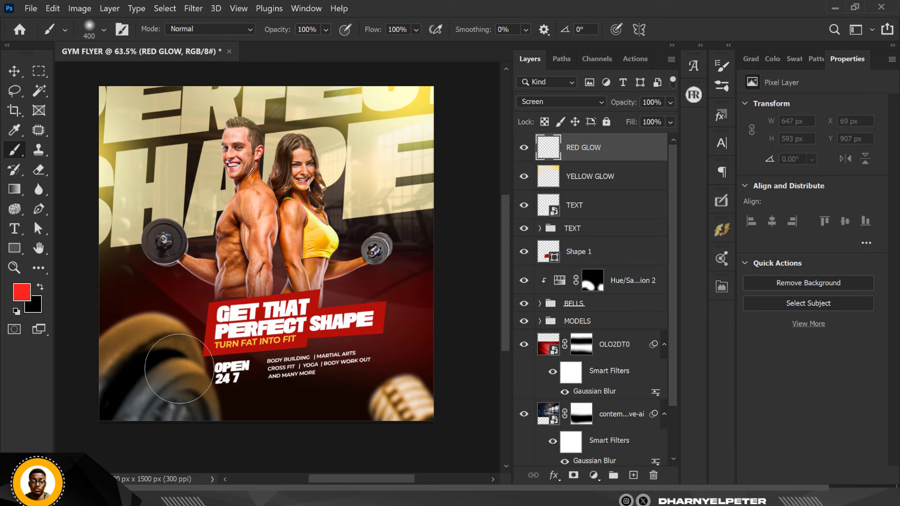
# Step: Paint red glows over the large dumbbell and the flyer's lower-right corner with a 700 px soft brush
pyautogui.press(']')
pyautogui.press(']')
pyautogui.press(']')
pyautogui.click(176, 347)
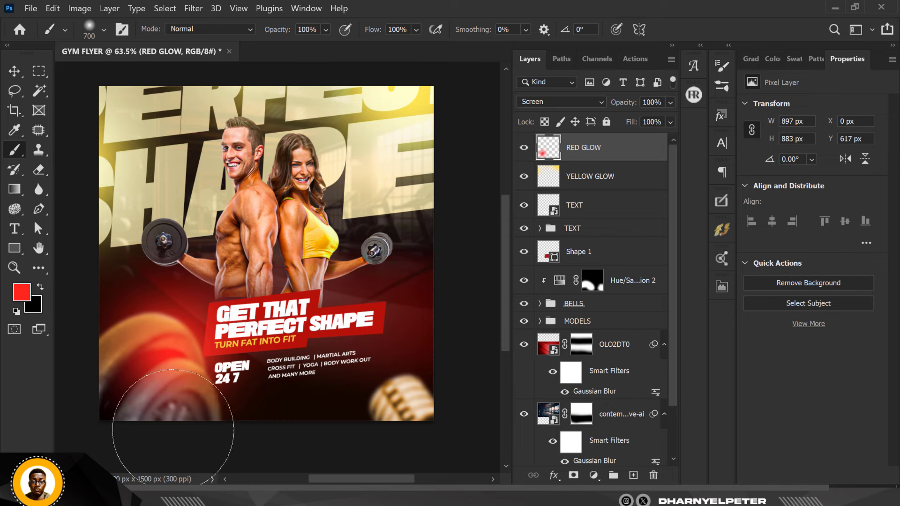
pyautogui.click(435, 410)
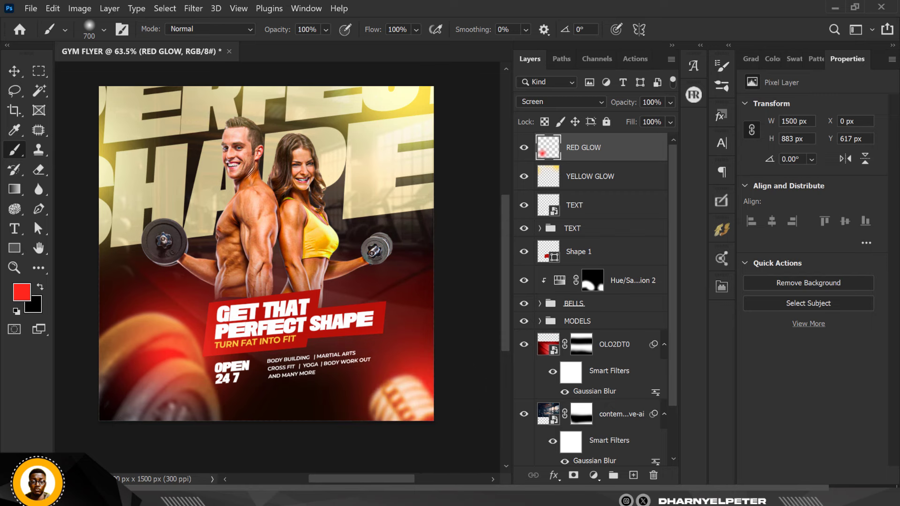
# Step: On the YELLOW GLOW layer, paint an amber #ffc000 glow at the flyer's left edge beside the man's dumbbell with the 700 px brush
pyautogui.scroll(-1, 354, 380)
pyautogui.scroll(1, 356, 380)
pyautogui.scroll(-1, 360, 381)
pyautogui.scroll(2, 329, 260)
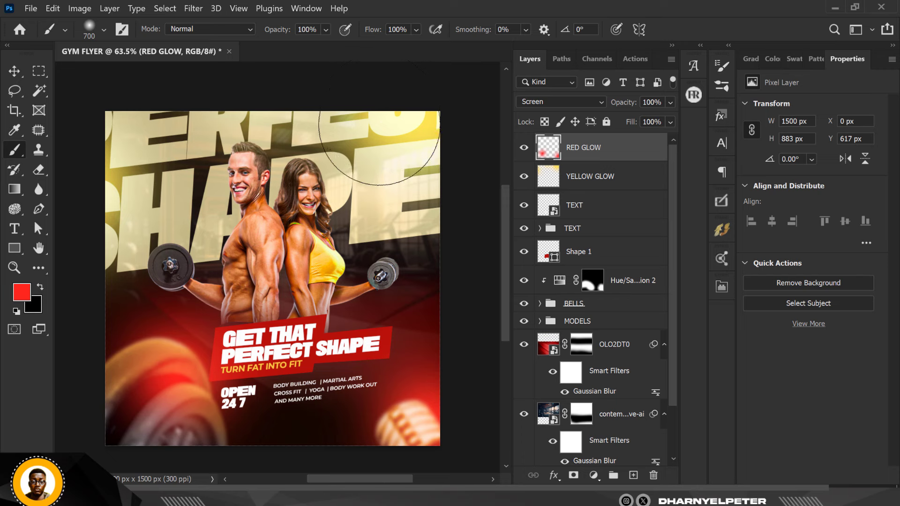
pyautogui.click(611, 183)
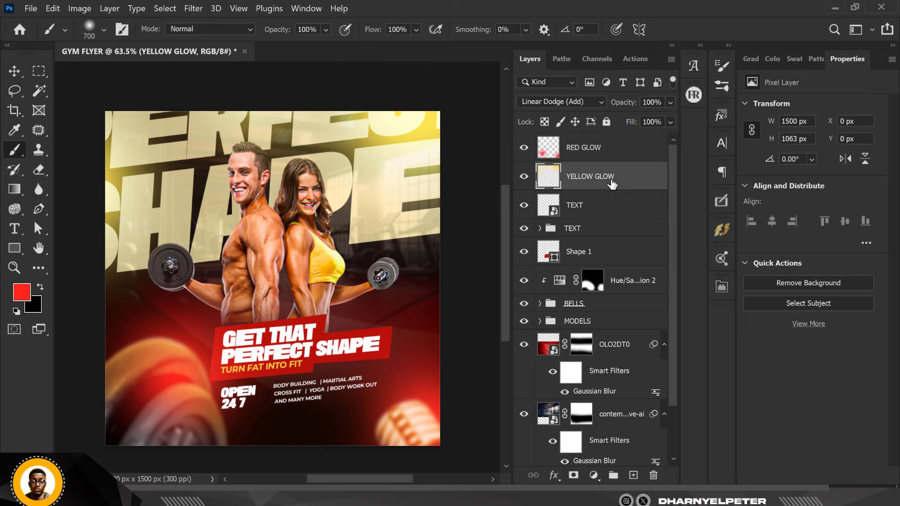
pyautogui.click(40, 287)
pyautogui.click(21, 292)
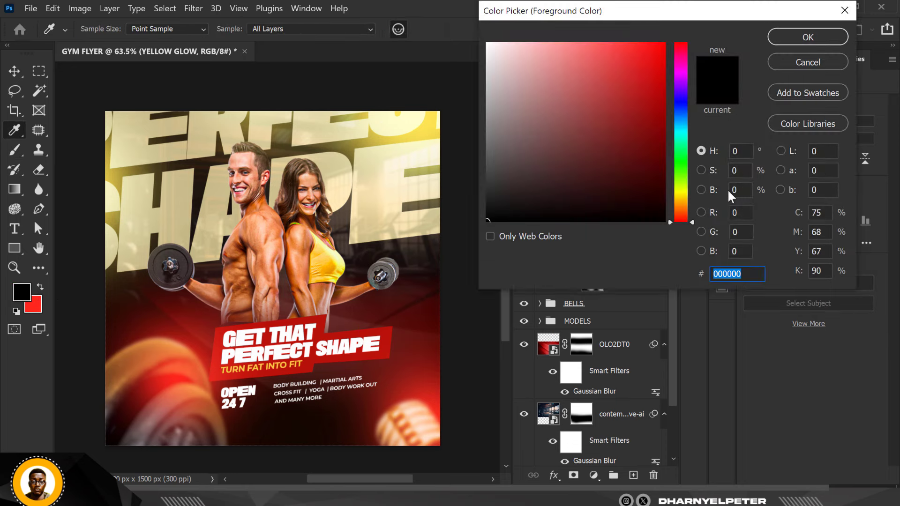
pyautogui.click(683, 195)
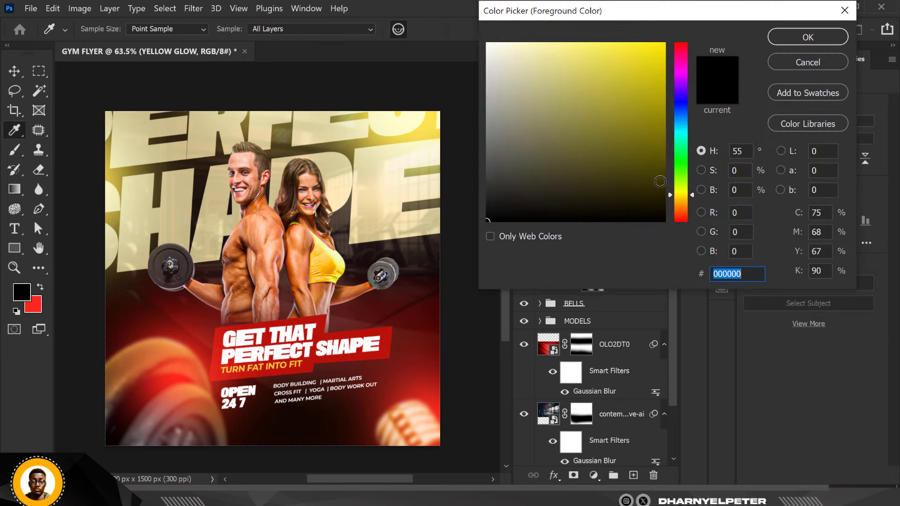
pyautogui.click(681, 199)
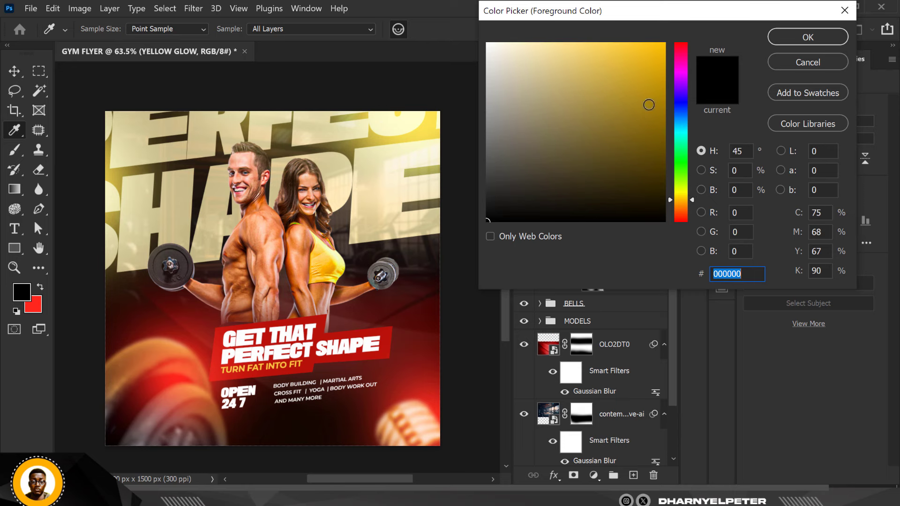
pyautogui.write('ffc000')
pyautogui.click(792, 33)
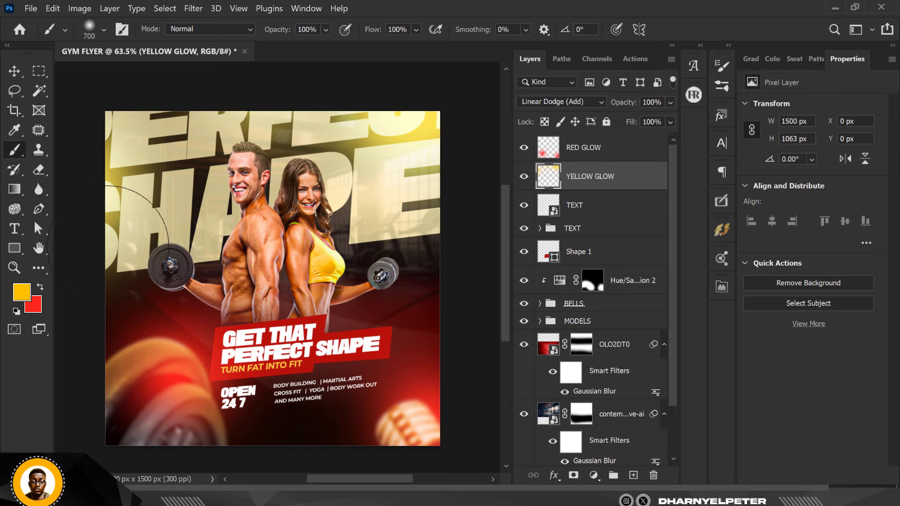
pyautogui.click(109, 266)
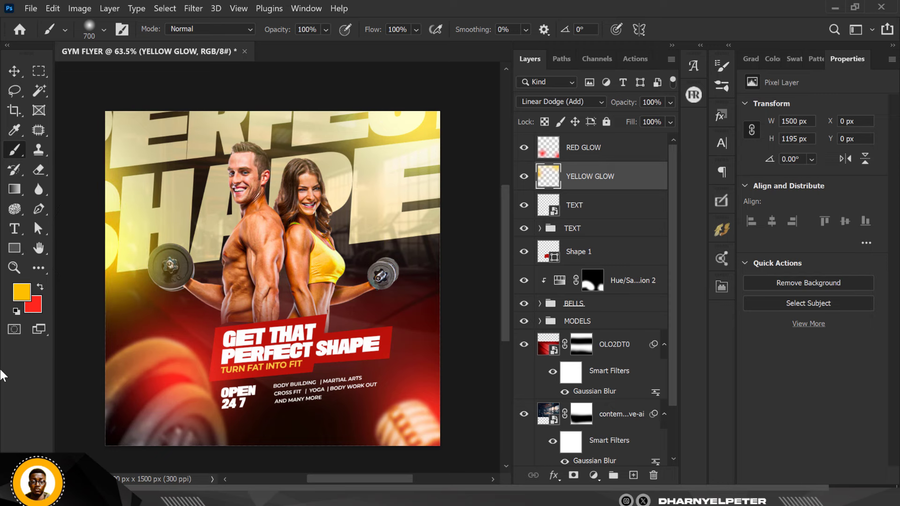
# Step: Undo the last amber glow stroke on the YELLOW GLOW layer and switch to the Move tool
pyautogui.hotkey('ctrl', 'z')
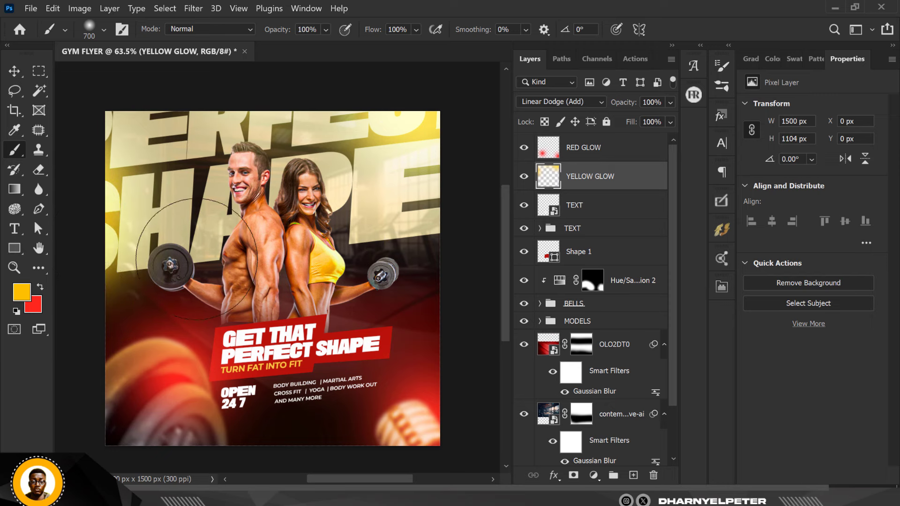
pyautogui.scroll(-2, 197, 259)
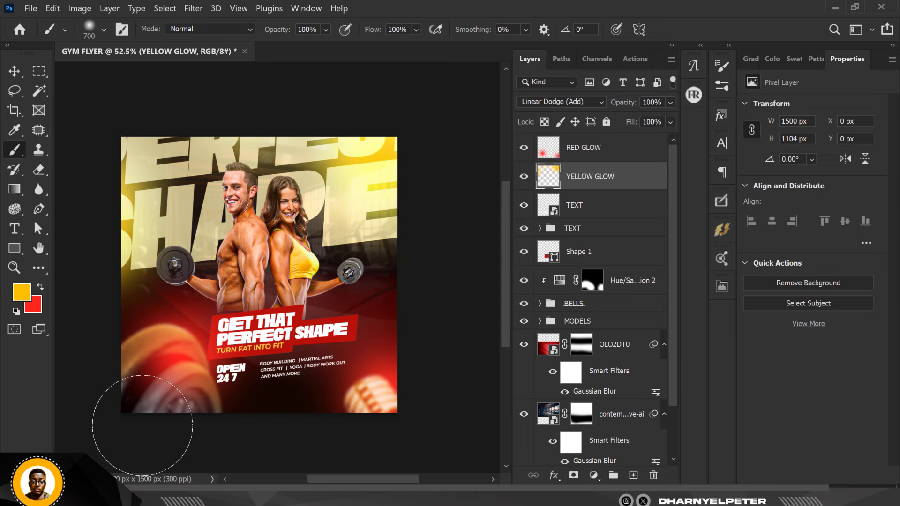
pyautogui.scroll(1, 220, 319)
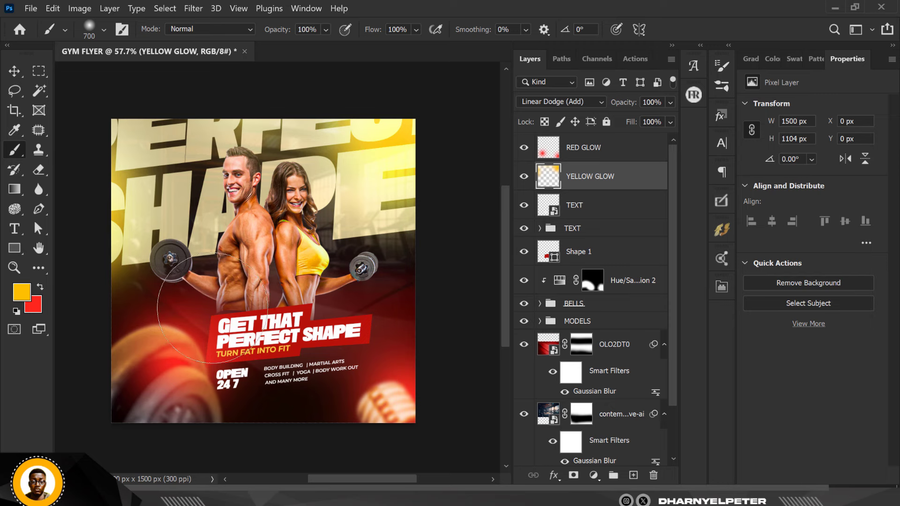
pyautogui.scroll(-1, 232, 297)
pyautogui.scroll(1, 233, 295)
pyautogui.scroll(1, 234, 294)
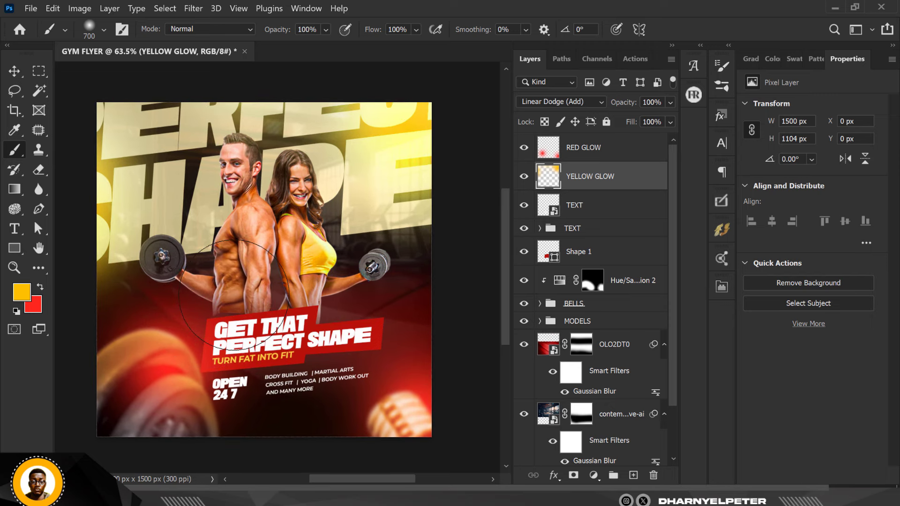
pyautogui.scroll(-2, 233, 294)
pyautogui.scroll(1, 233, 294)
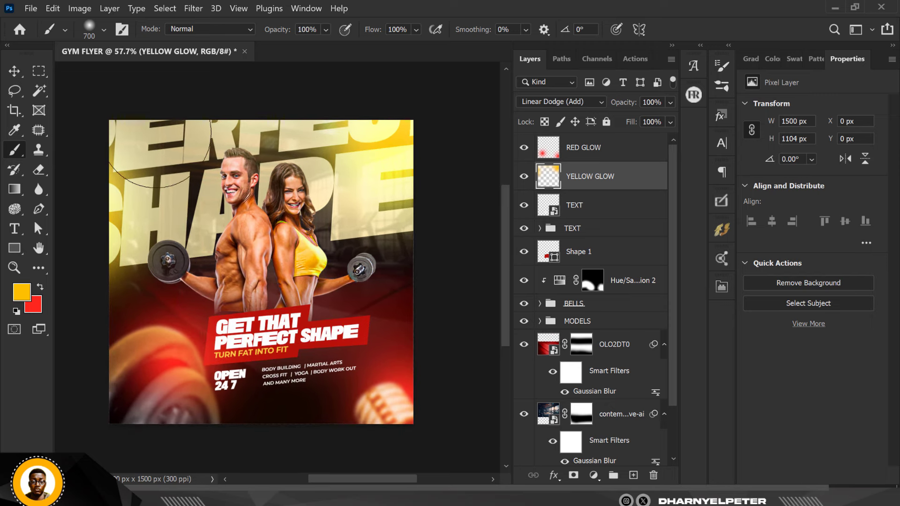
pyautogui.click(11, 69)
pyautogui.scroll(-1, 250, 223)
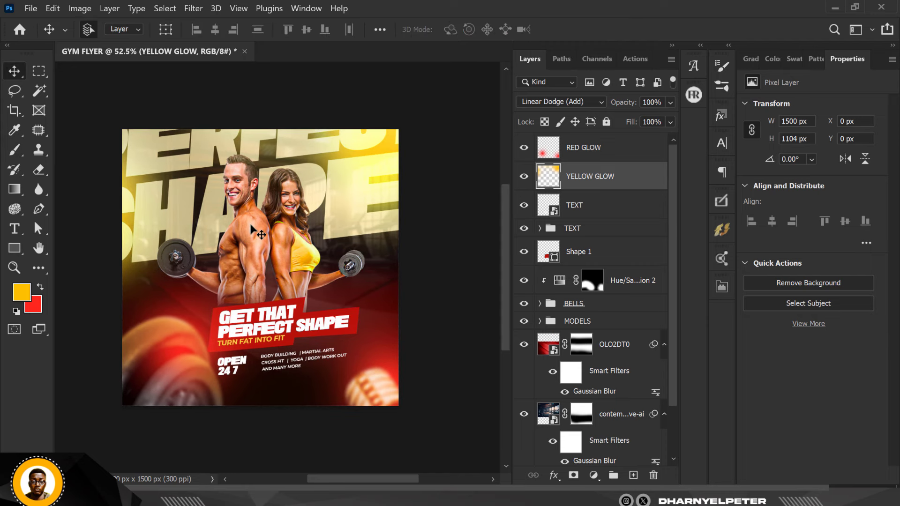
pyautogui.scroll(1, 250, 221)
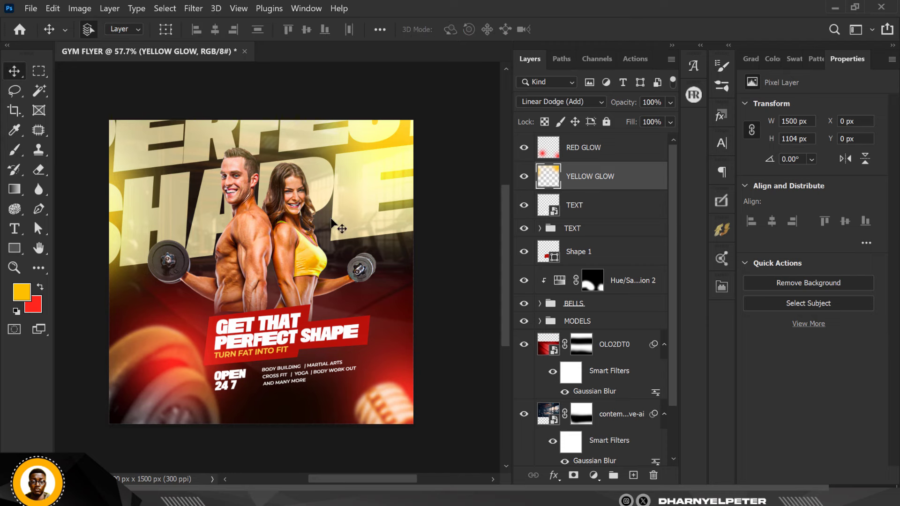
# Step: Lower the YELLOW GLOW layer's opacity to 77% and deselect the layer
pyautogui.click(608, 158)
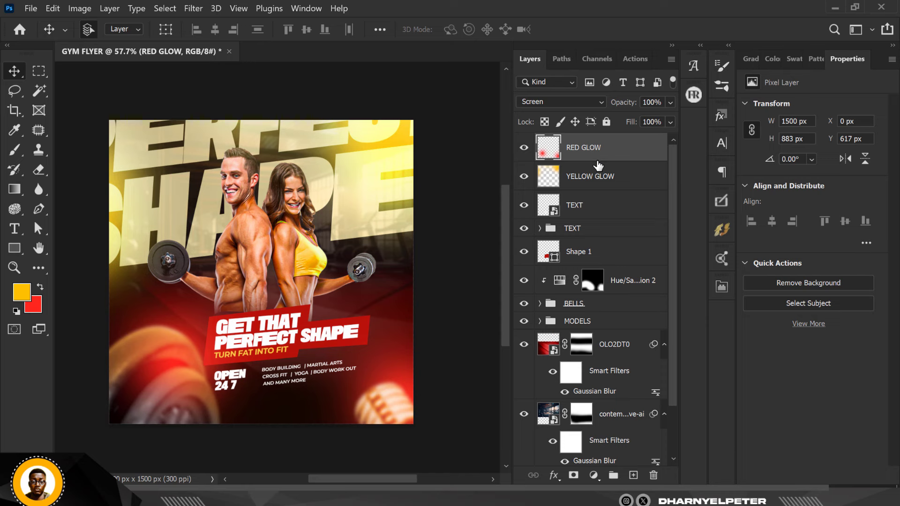
pyautogui.scroll(-5, 370, 253)
pyautogui.scroll(4, 377, 195)
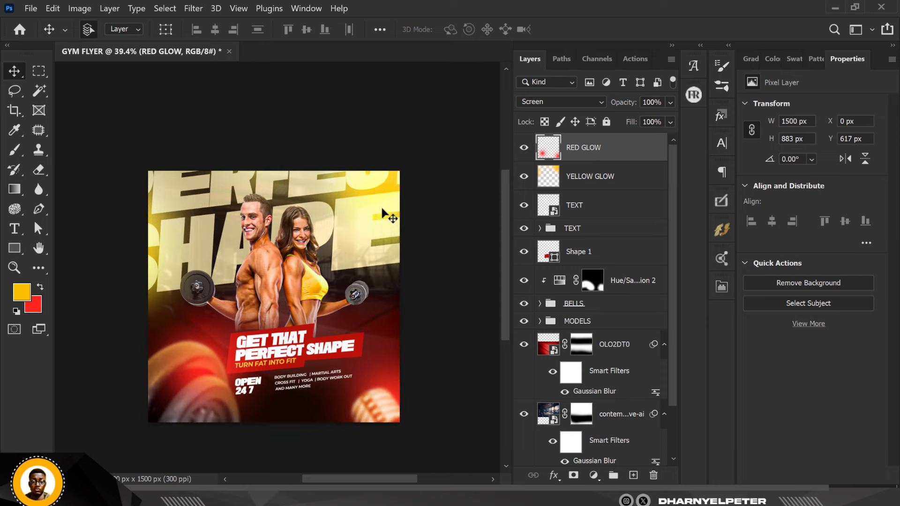
pyautogui.click(627, 178)
pyautogui.click(670, 102)
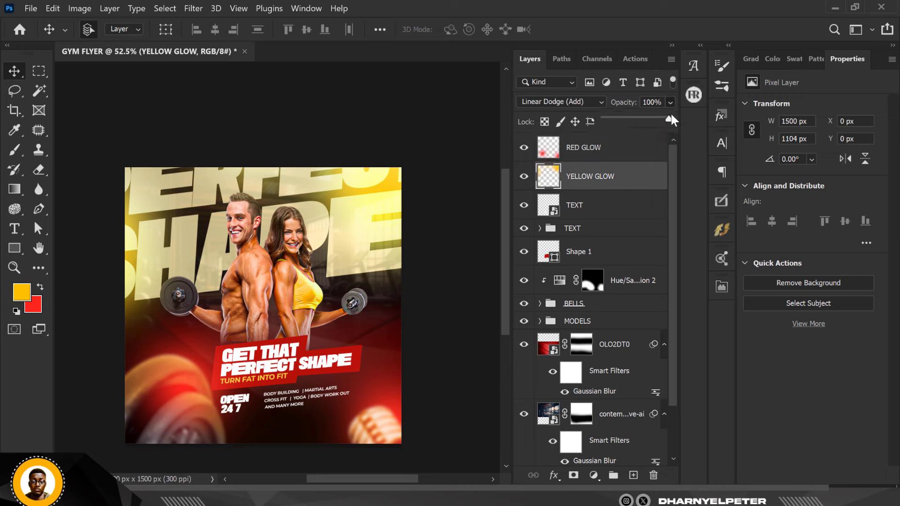
pyautogui.moveTo(658, 117); pyautogui.dragTo(651, 117)
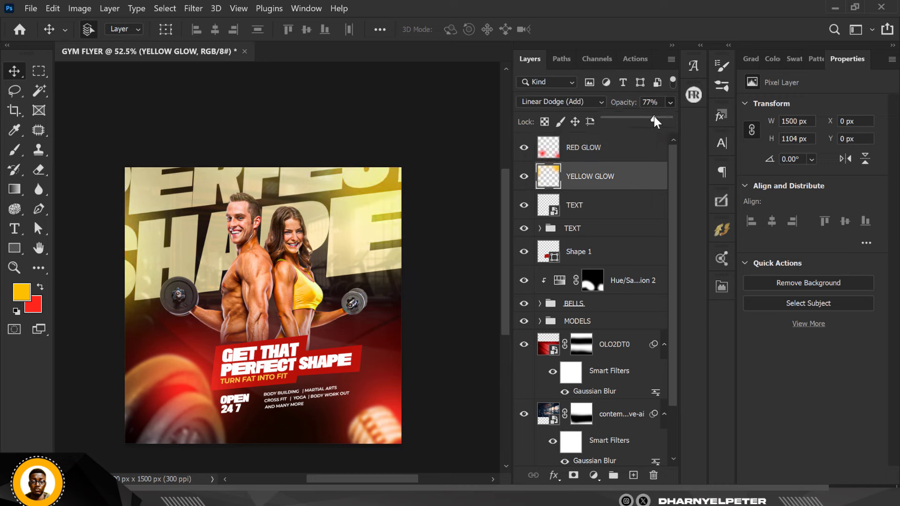
pyautogui.click(456, 171)
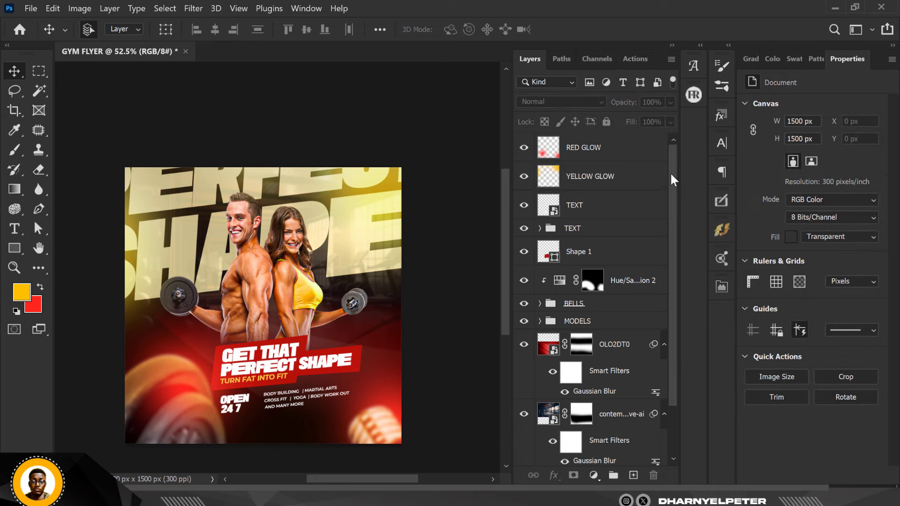
# Step: Stamp all visible layers into a new layer above RED GLOW and convert it to a smart object
pyautogui.click(639, 154)
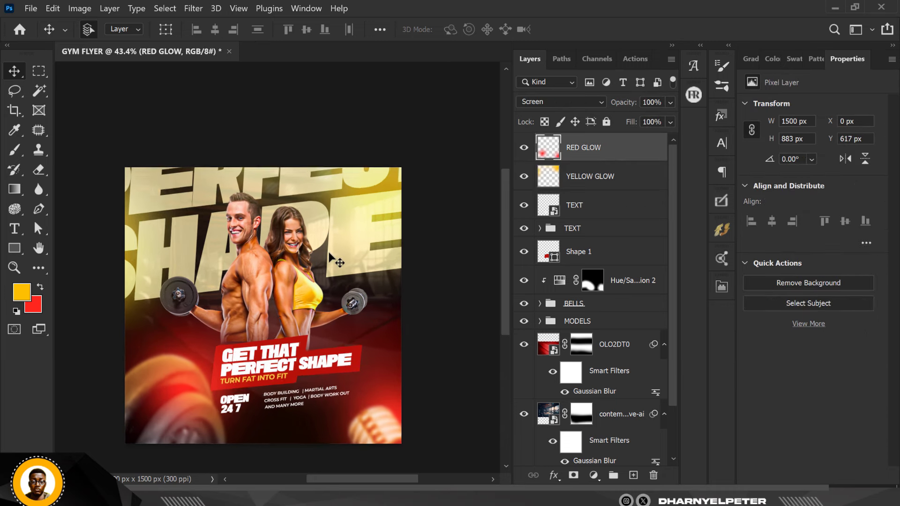
pyautogui.scroll(1, 329, 257)
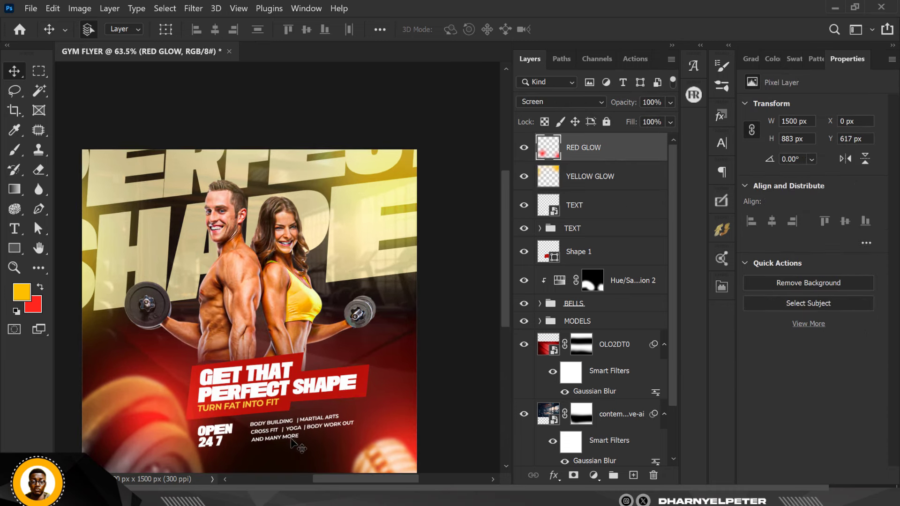
pyautogui.scroll(1, 299, 375)
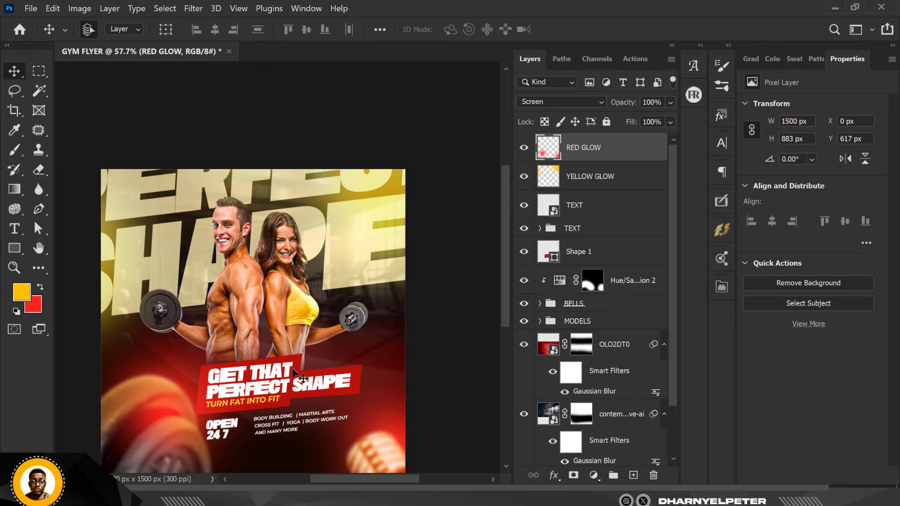
pyautogui.scroll(-1, 299, 375)
pyautogui.scroll(2, 296, 389)
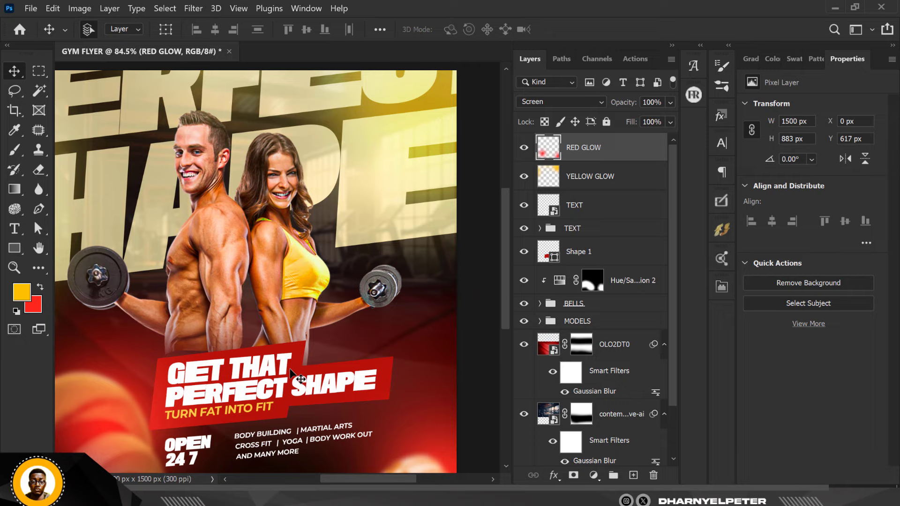
pyautogui.scroll(-4, 291, 372)
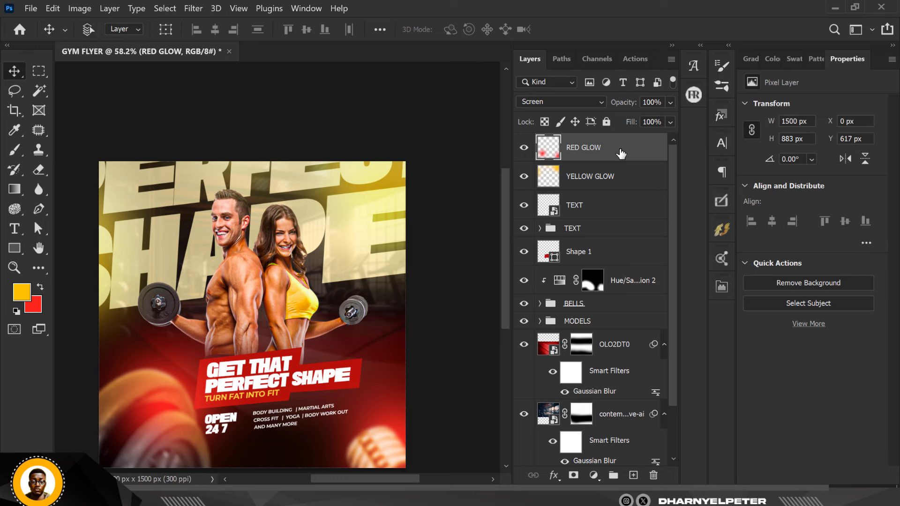
pyautogui.hotkey('ctrl', 'shift', 'alt', 'e')
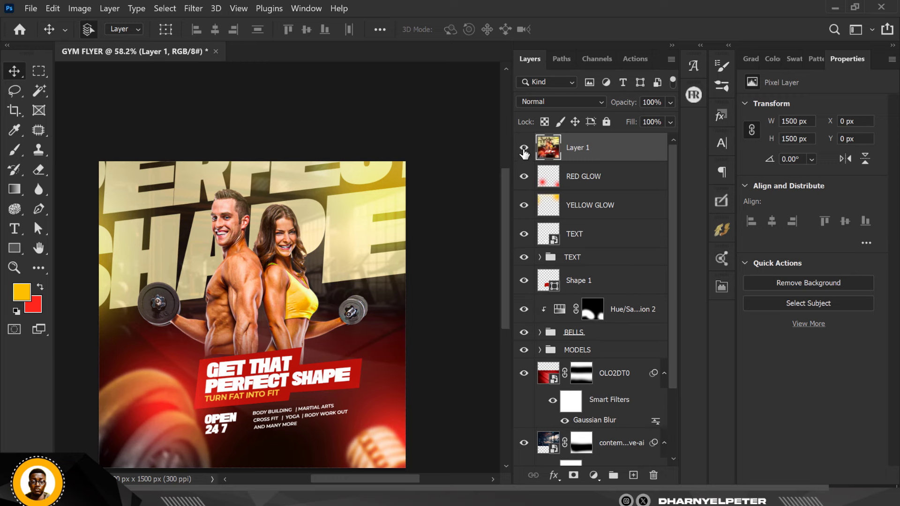
pyautogui.rightClick(632, 153)
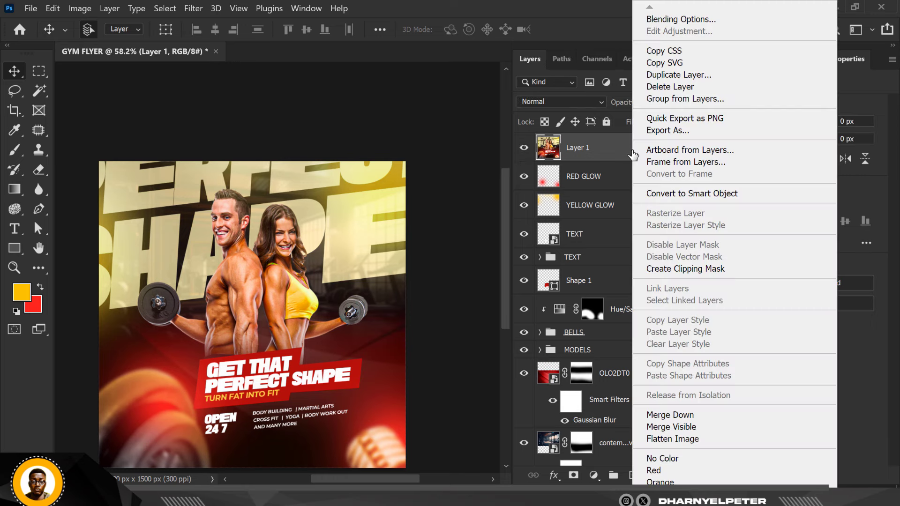
pyautogui.click(687, 190)
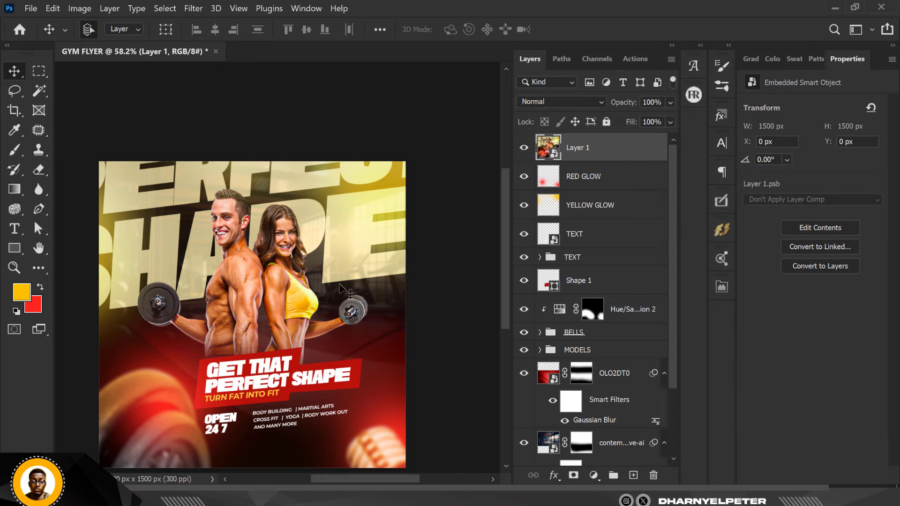
# Step: Add a Color Balance adjustment above the stamped layer with midtones Cyan/Red at +22 and Yellow/Blue at -10
pyautogui.click(593, 476)
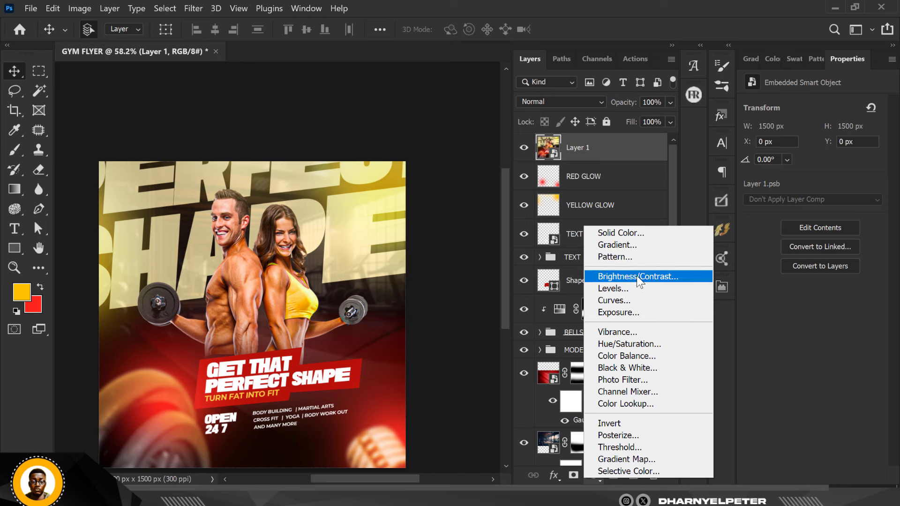
pyautogui.click(628, 356)
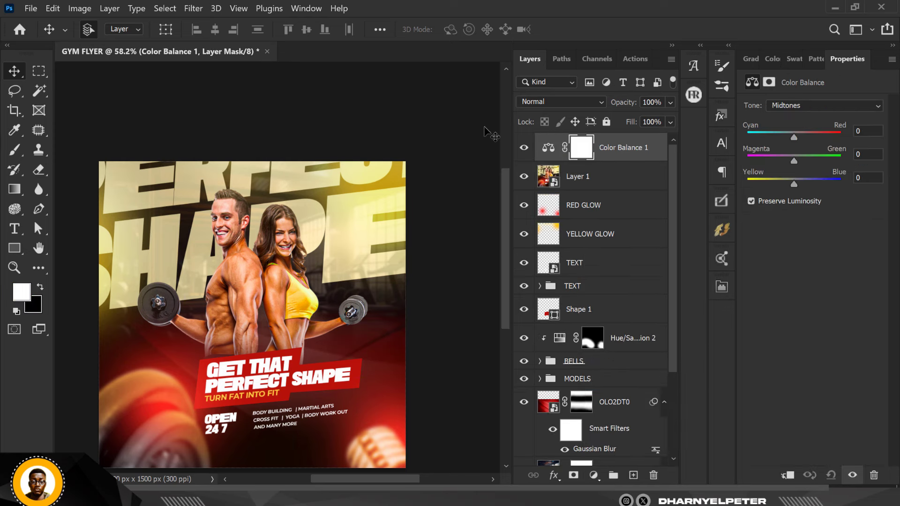
pyautogui.moveTo(793, 134); pyautogui.dragTo(803, 133)
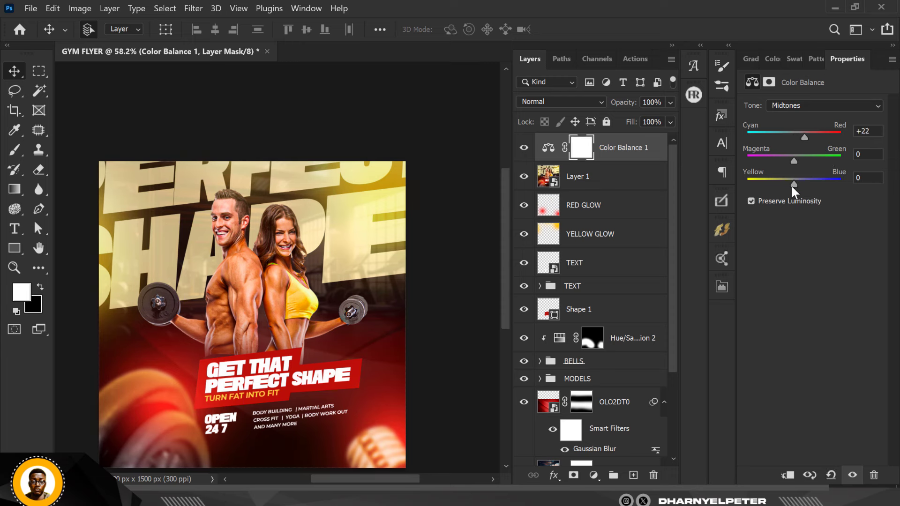
pyautogui.moveTo(794, 184); pyautogui.dragTo(786, 185)
# Step: Set the Color Balance highlights' Yellow/Blue value to -7 and deselect the adjustment layer
pyautogui.click(805, 104)
pyautogui.click(796, 138)
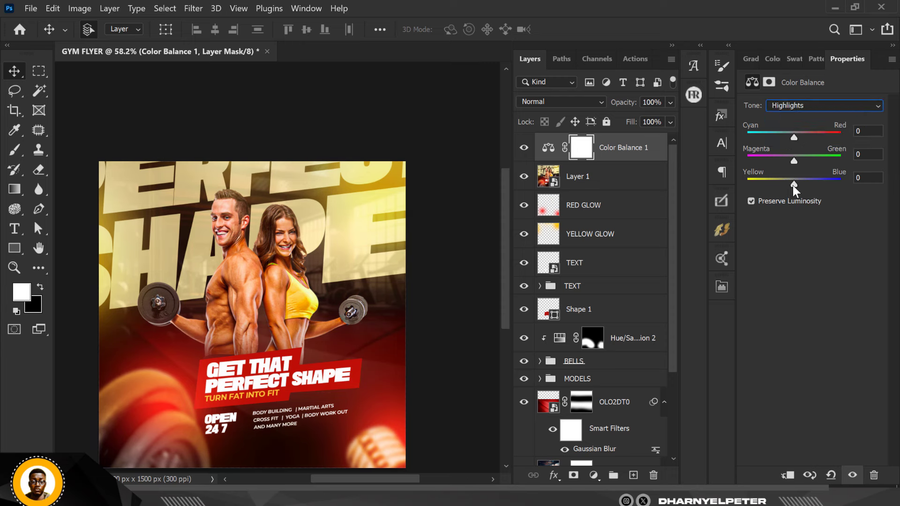
pyautogui.moveTo(792, 184); pyautogui.dragTo(790, 186)
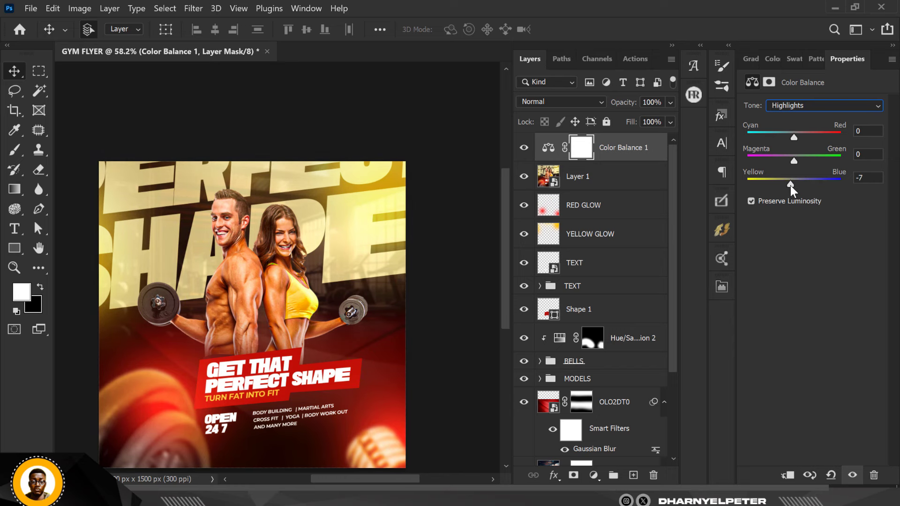
pyautogui.click(456, 171)
pyautogui.scroll(-3, 457, 196)
pyautogui.scroll(2, 458, 224)
pyautogui.scroll(1, 447, 211)
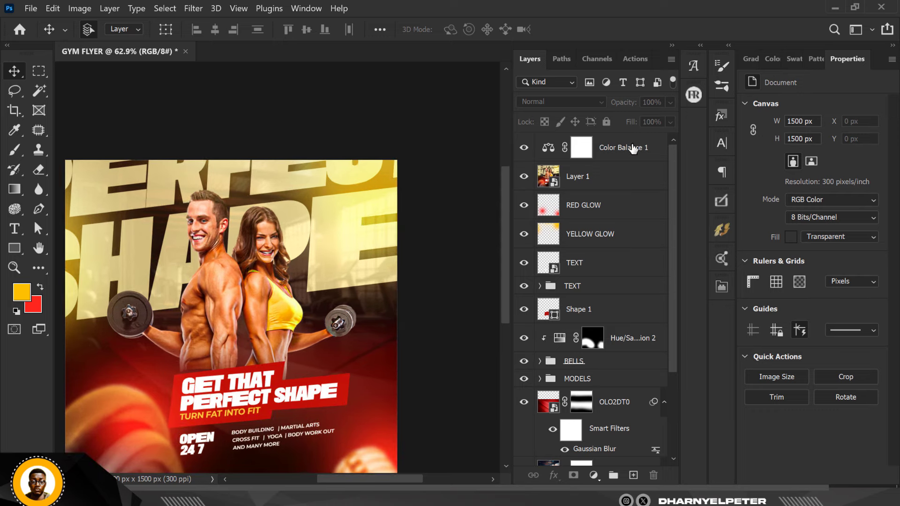
# Step: Set the Color Balance shadows' Yellow/Blue value to +10, then deselect and fit the flyer in view
pyautogui.click(630, 148)
pyautogui.click(818, 104)
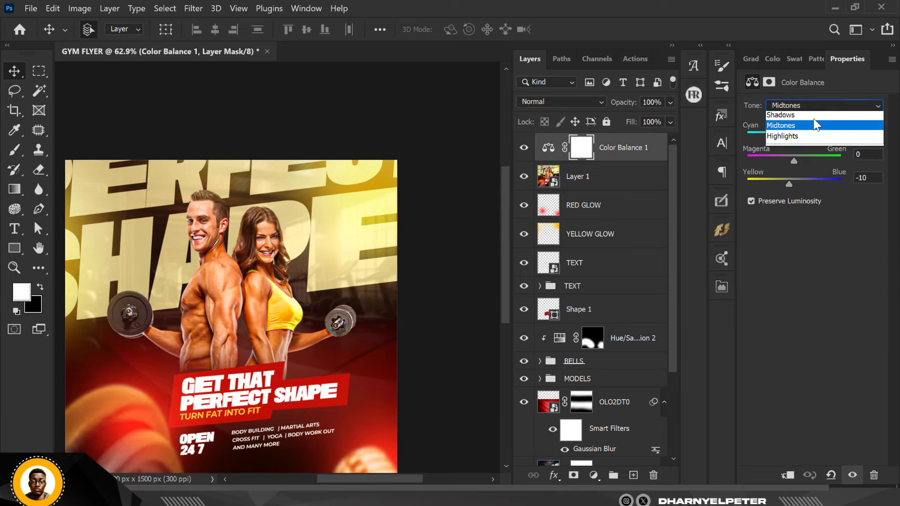
pyautogui.click(786, 116)
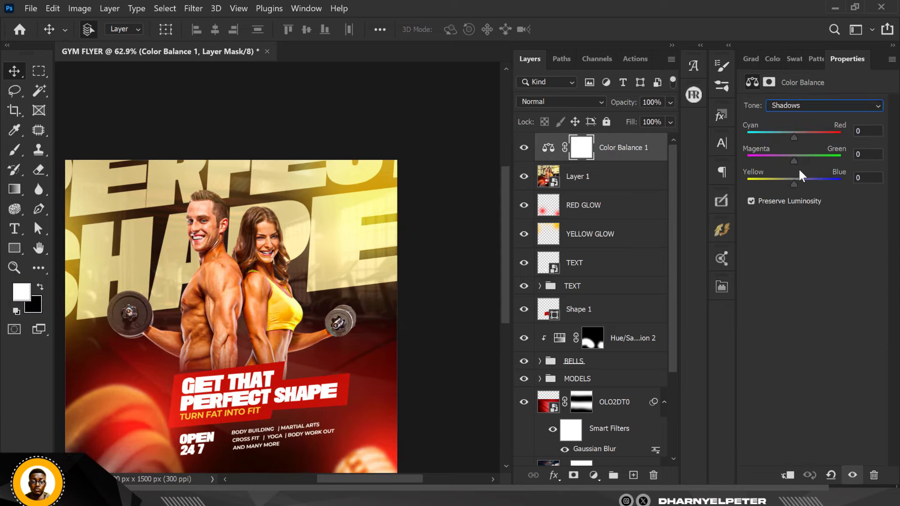
pyautogui.moveTo(797, 185); pyautogui.dragTo(799, 183)
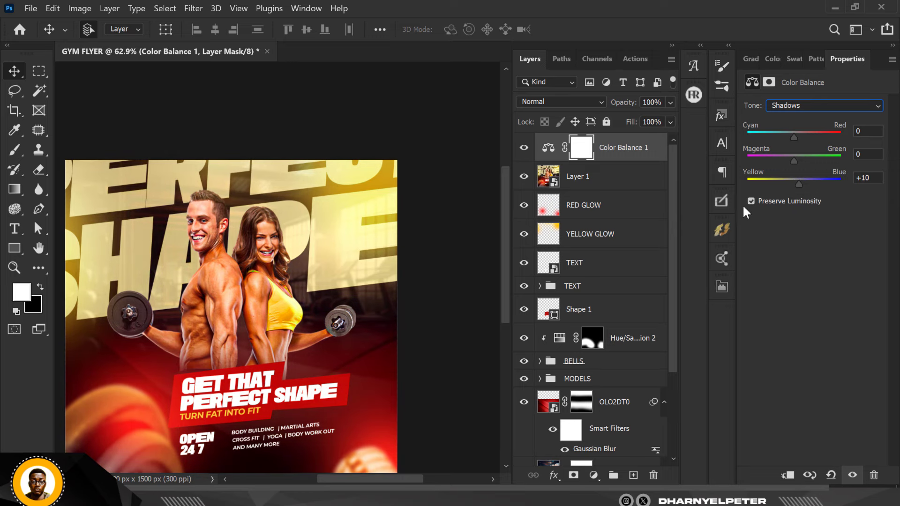
pyautogui.click(443, 195)
pyautogui.hotkey('ctrl', '0')
pyautogui.scroll(-2, 279, 216)
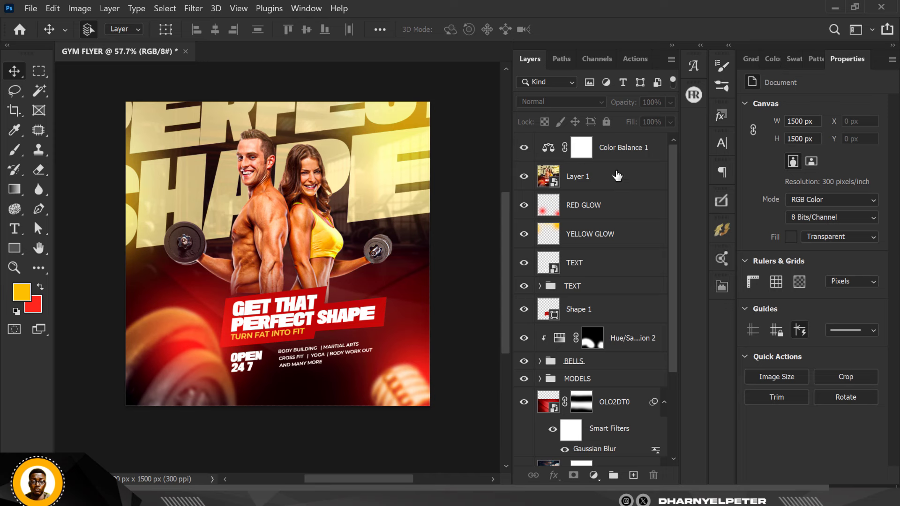
# Step: Combine the Color Balance adjustment and the stamped layer below it into one smart object
pyautogui.click(636, 152)
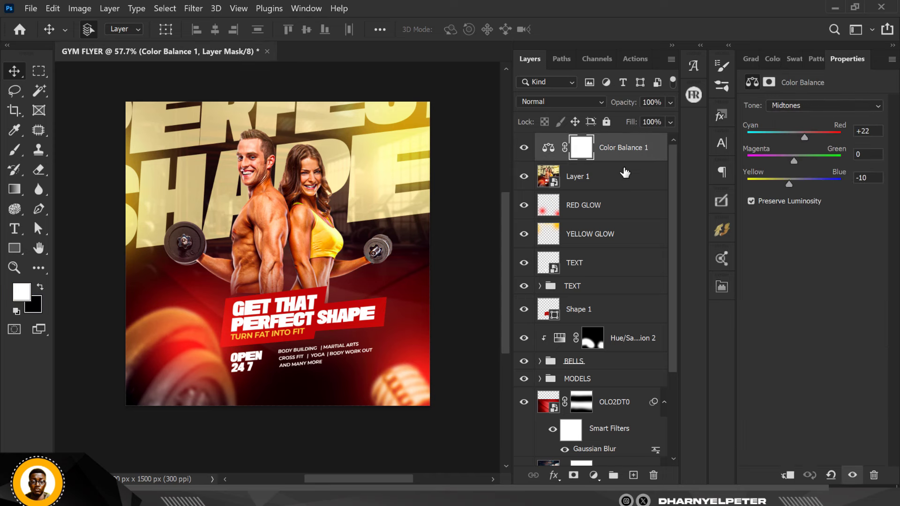
pyautogui.keyDown('shift'); pyautogui.click(625, 178); pyautogui.keyUp('shift')
pyautogui.rightClick(626, 178)
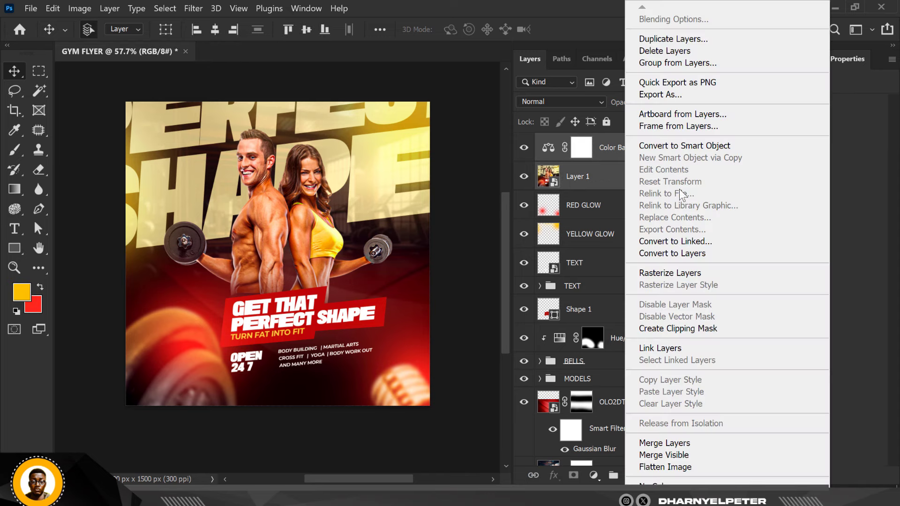
pyautogui.click(734, 146)
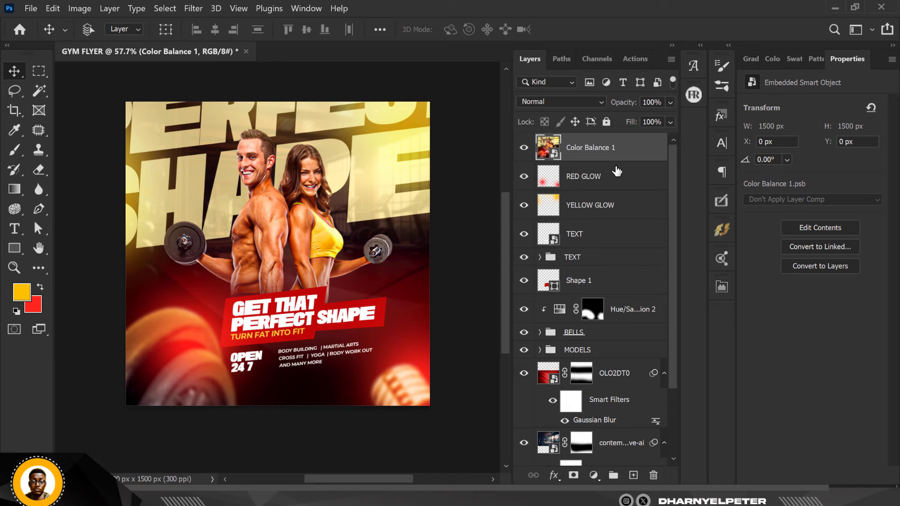
# Step: Duplicate the merged Color Balance smart object and scale the copy about its centre to about 89%
pyautogui.hotkey('ctrl', 'j')
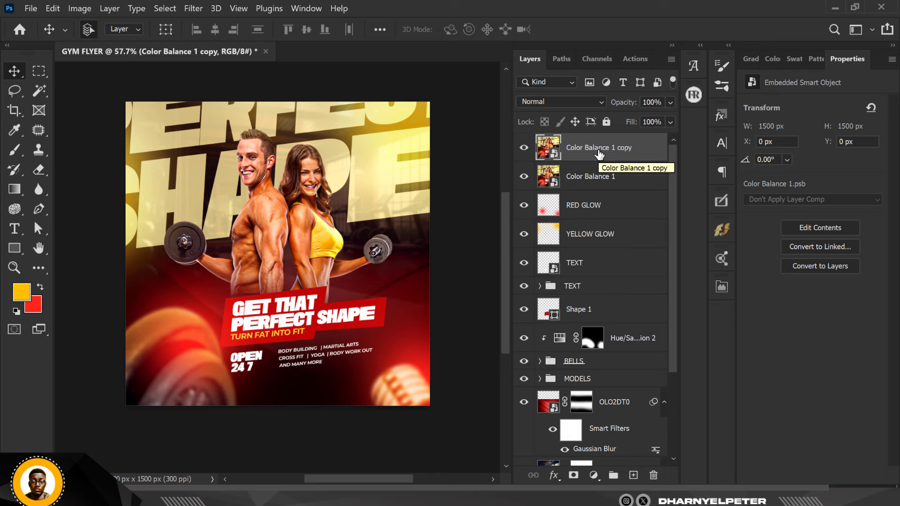
pyautogui.hotkey('ctrl', 't')
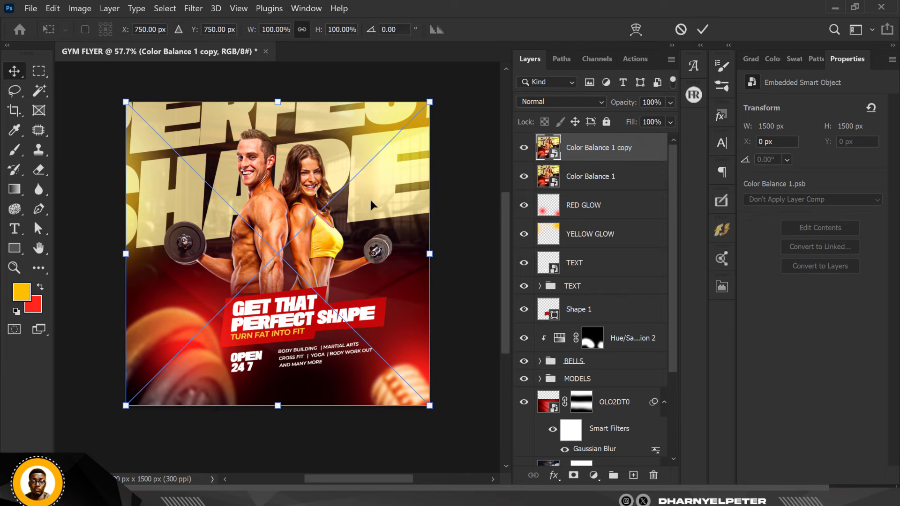
pyautogui.moveTo(431, 101); pyautogui.dragTo(421, 121)
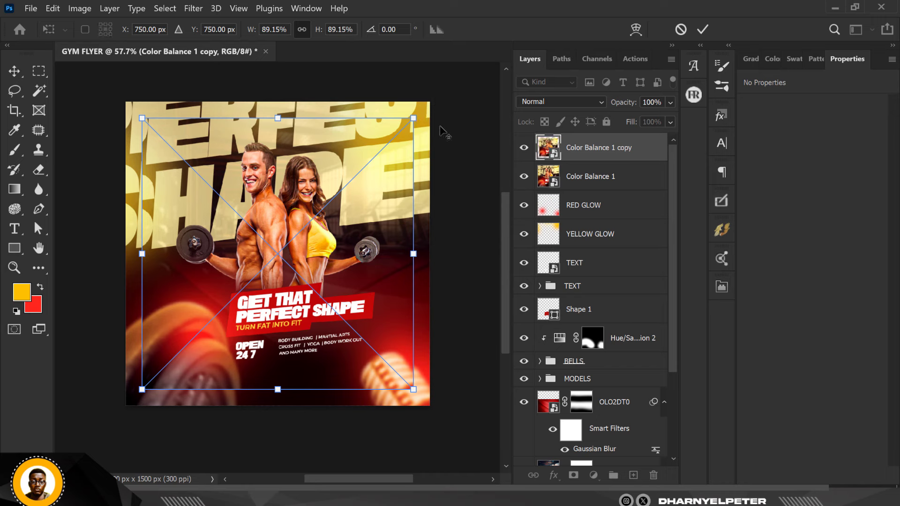
pyautogui.press('Return')
# Step: Enlarge the original smart object beneath the copy about its centre to about 113.5%, roughly 1702 px square
pyautogui.hotkey('alt', '[')
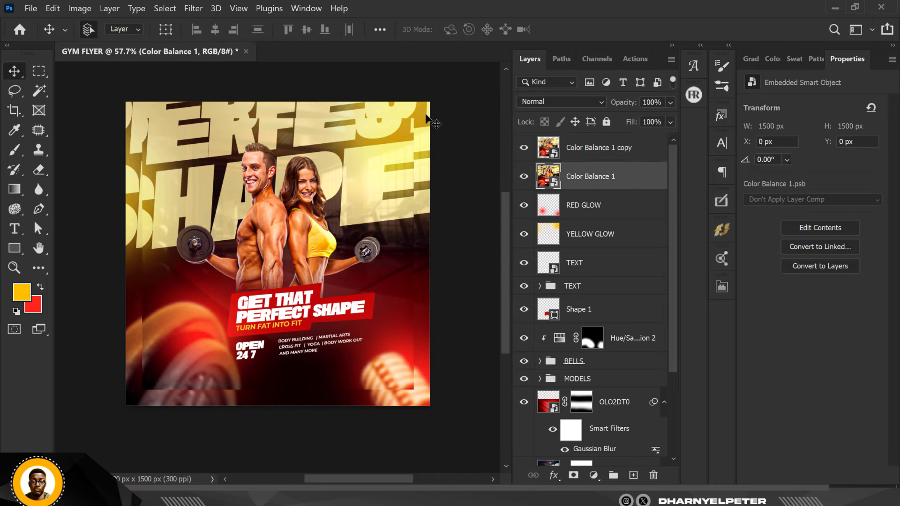
pyautogui.hotkey('ctrl', 't')
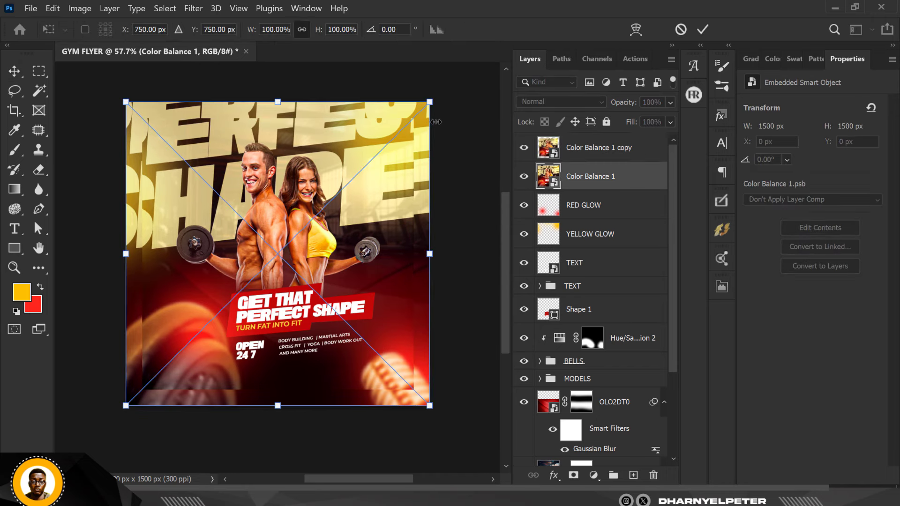
pyautogui.moveTo(429, 101); pyautogui.dragTo(451, 82)
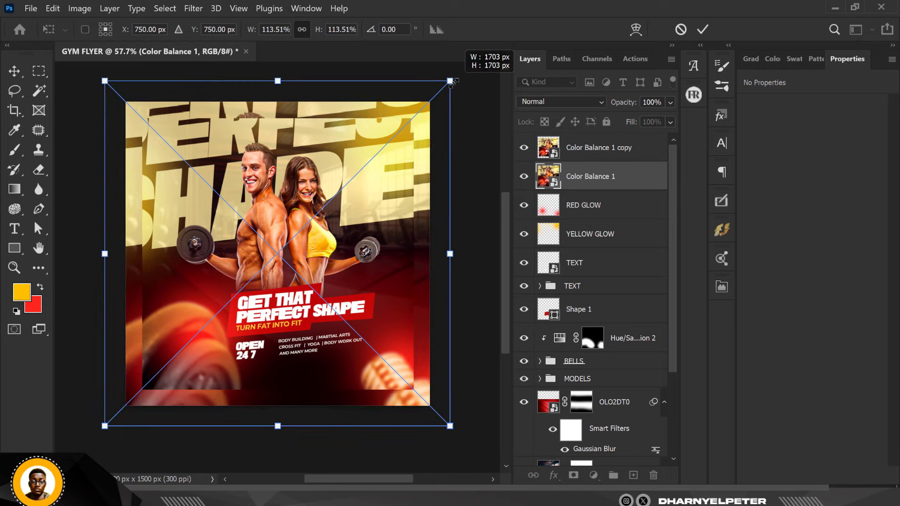
pyautogui.press('Return')
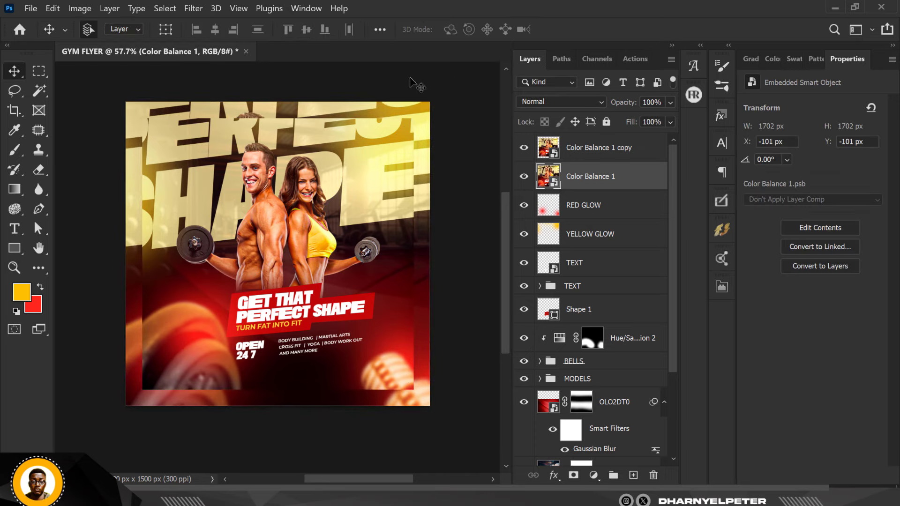
# Step: Apply a Gaussian Blur to the enlarged background smart object so it reads as a soft border around the copy
pyautogui.click(193, 8)
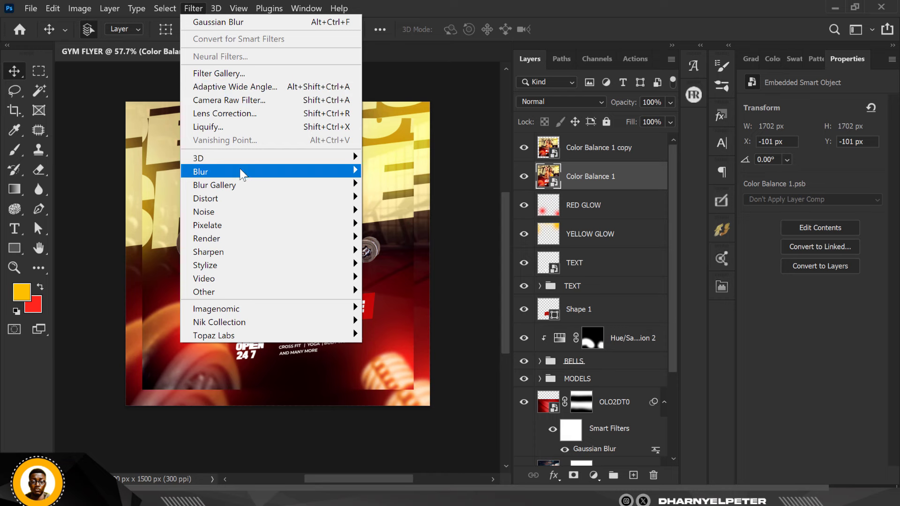
pyautogui.moveTo(267, 173)
pyautogui.click(419, 224)
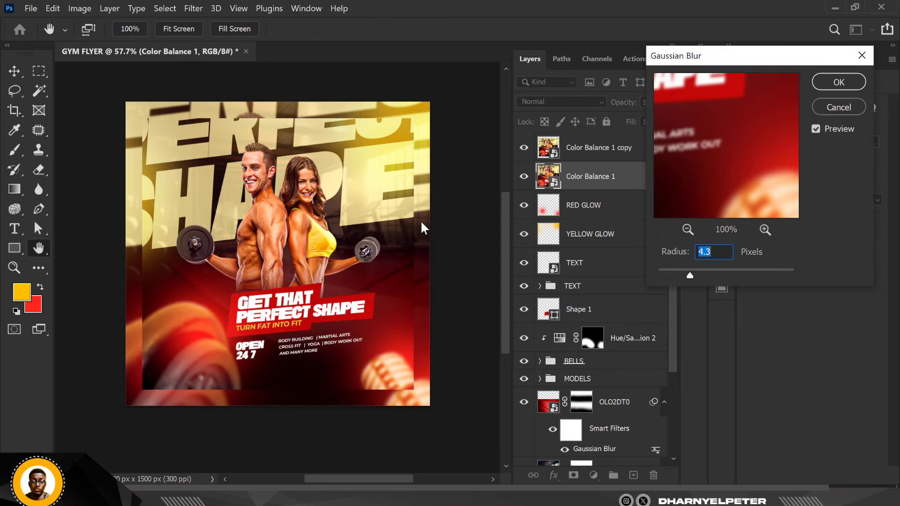
pyautogui.click(703, 271)
pyautogui.click(711, 270)
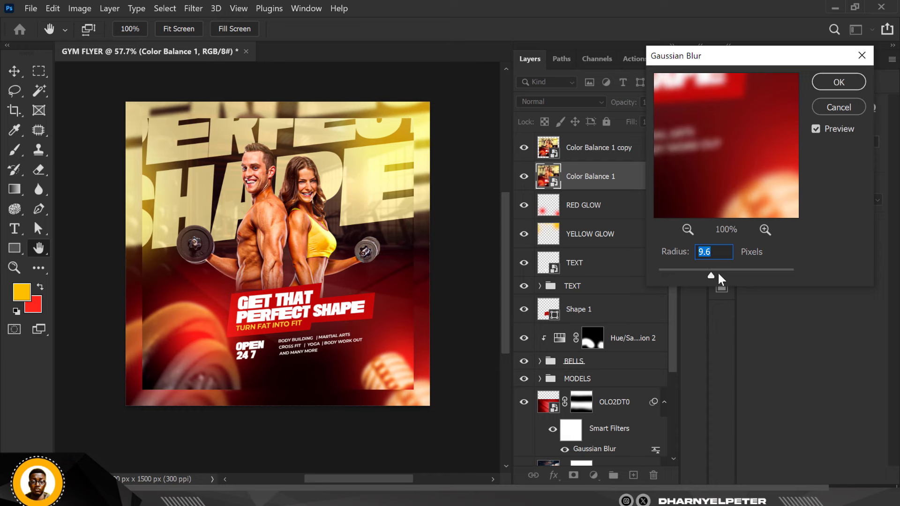
pyautogui.click(718, 273)
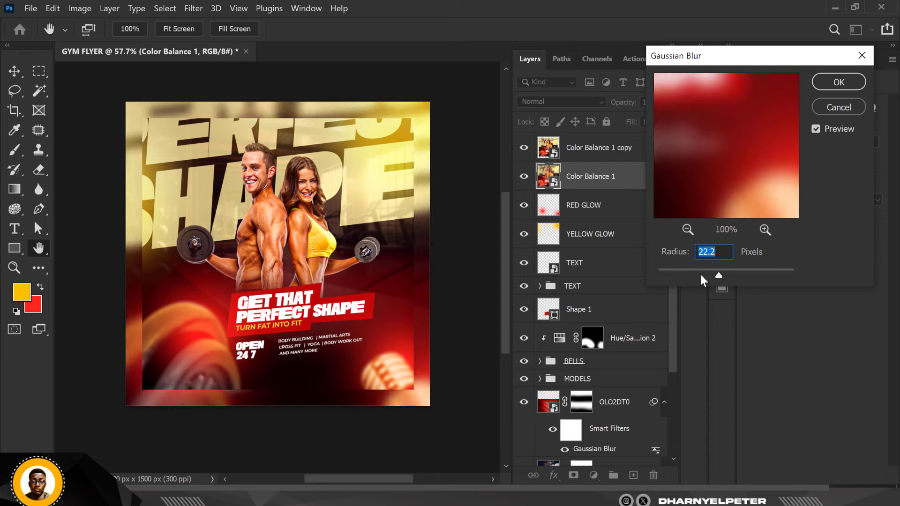
pyautogui.click(700, 273)
pyautogui.click(838, 82)
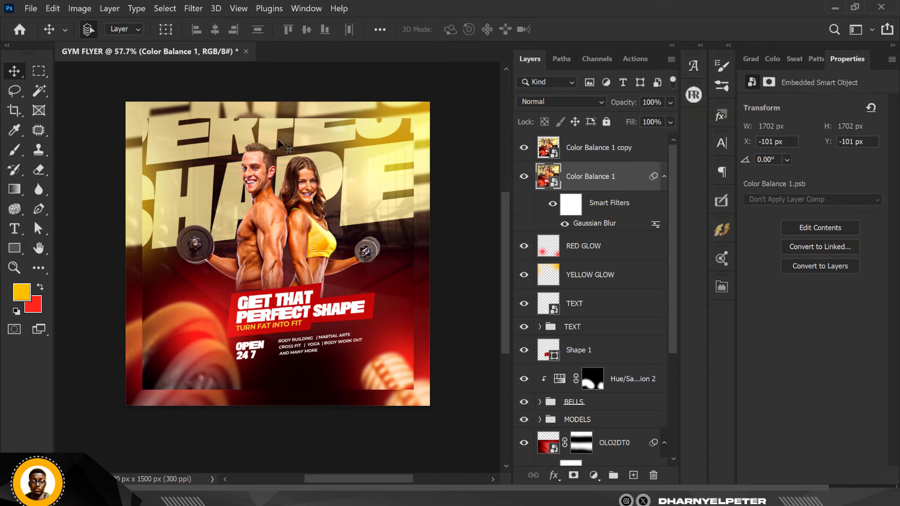
pyautogui.click(198, 9)
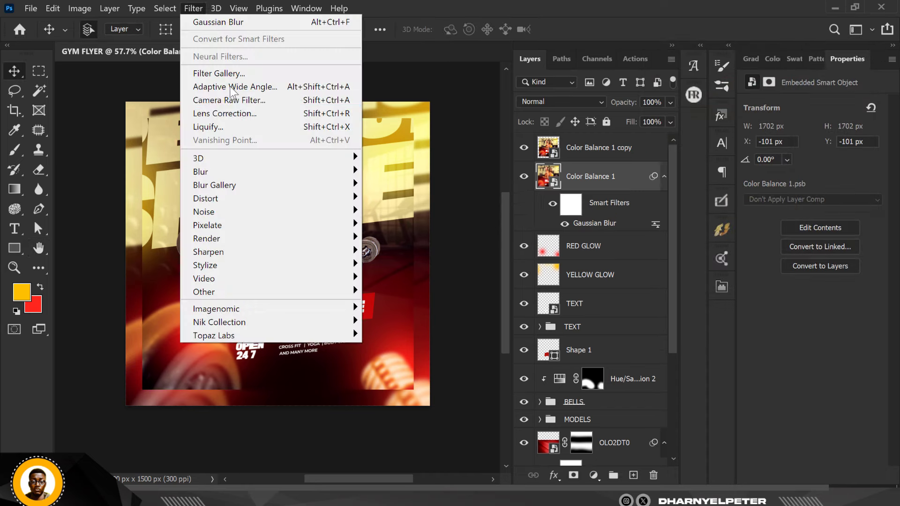
pyautogui.click(239, 99)
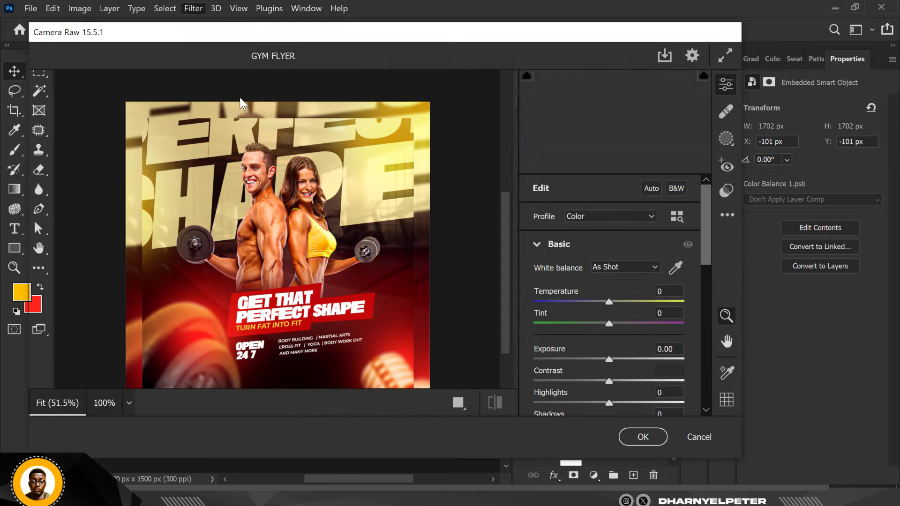
pyautogui.click(697, 437)
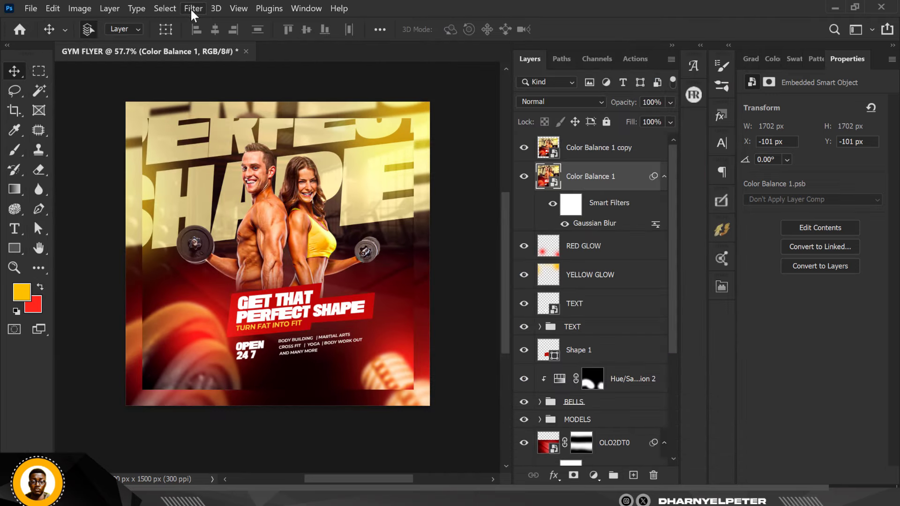
# Step: Open the Filter Gallery for the blurred background layer and choose the Texturizer effect from the Texture category
pyautogui.click(190, 7)
pyautogui.click(221, 74)
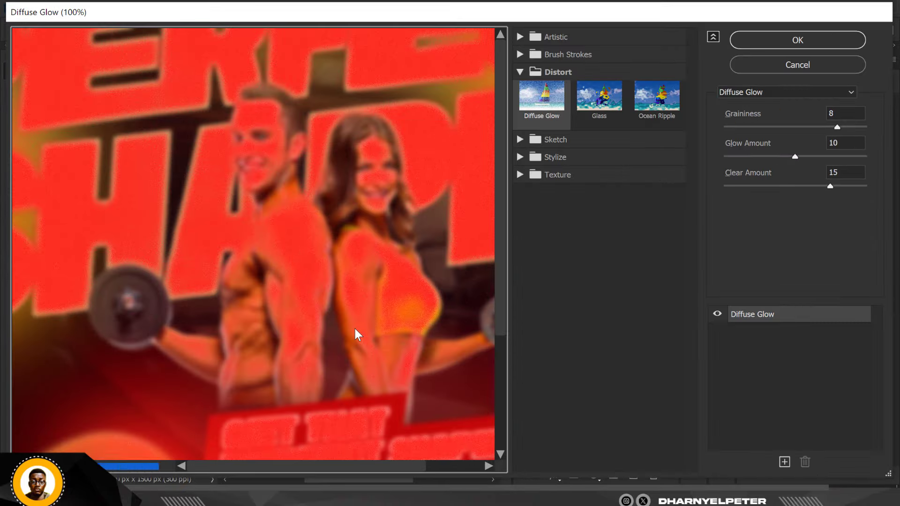
pyautogui.click(521, 72)
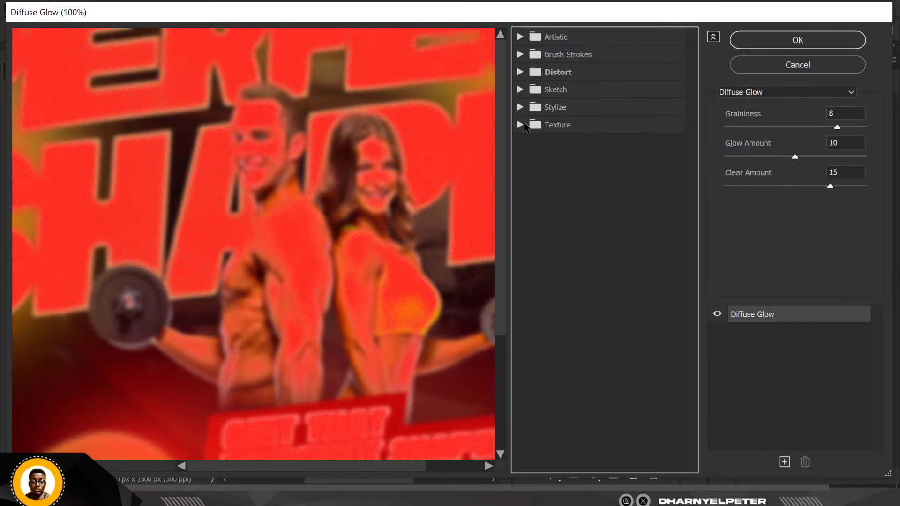
pyautogui.click(521, 124)
pyautogui.click(659, 206)
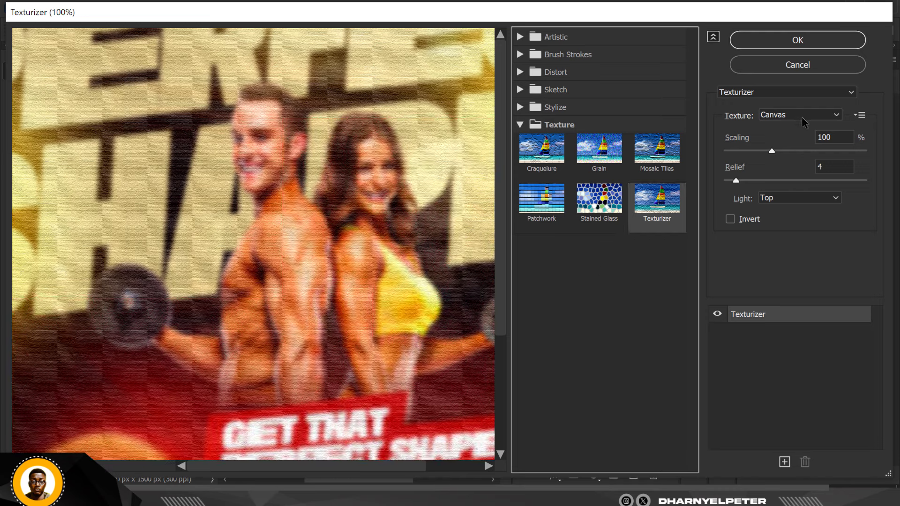
# Step: Apply the Texturizer with the Brick texture, scaling of about 152% and relief of 1
pyautogui.click(802, 117)
pyautogui.click(775, 127)
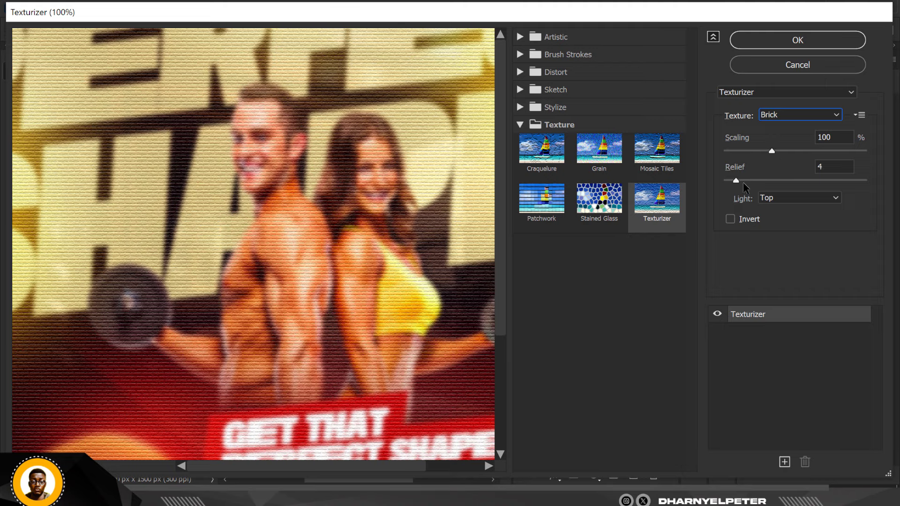
pyautogui.doubleClick(847, 169)
pyautogui.write('1')
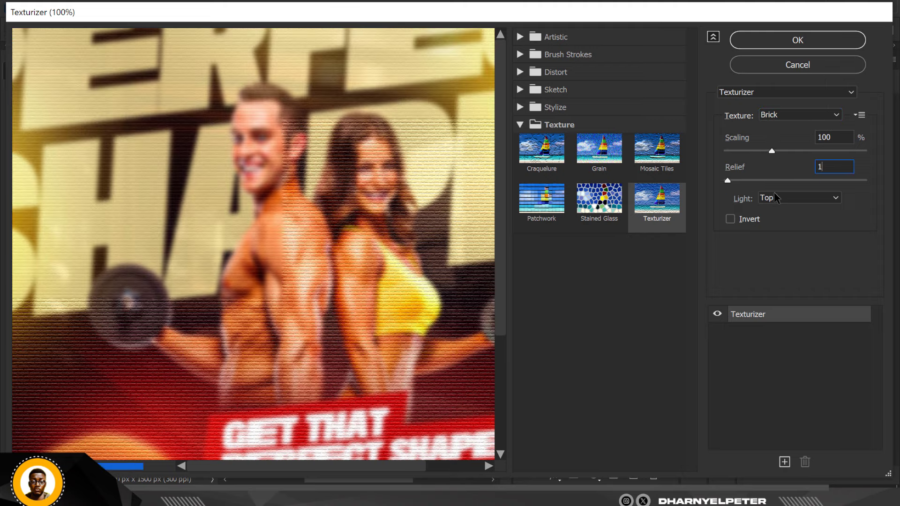
pyautogui.moveTo(773, 154); pyautogui.dragTo(826, 157)
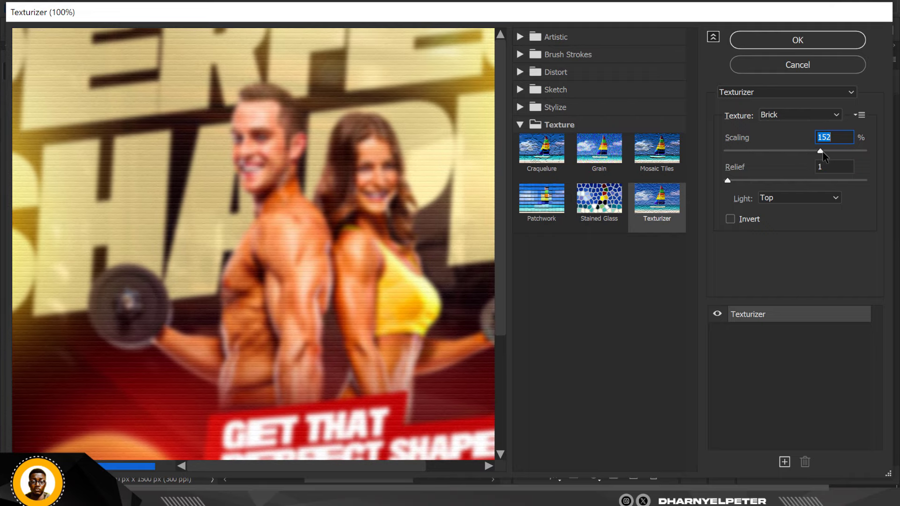
pyautogui.click(806, 42)
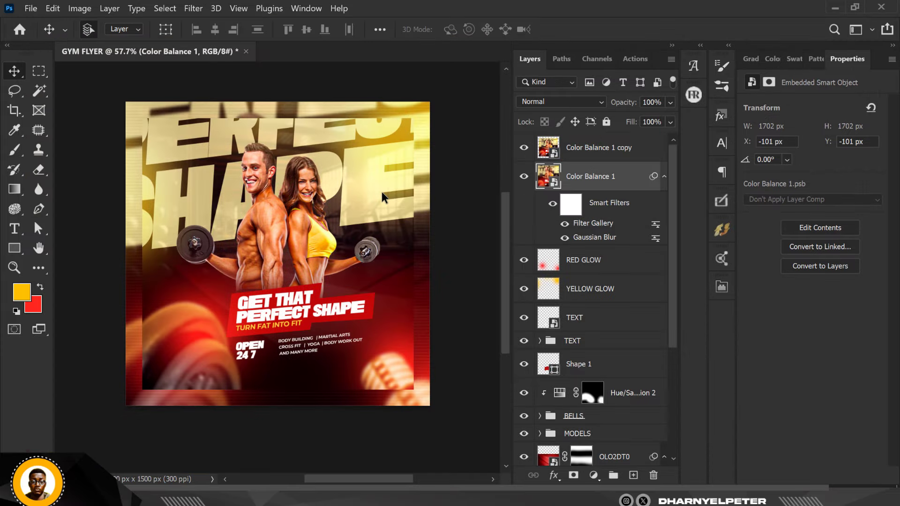
# Step: Darken the blurred background smart object with an RGB Curves point at about input 190, output 134
pyautogui.scroll(2, 341, 197)
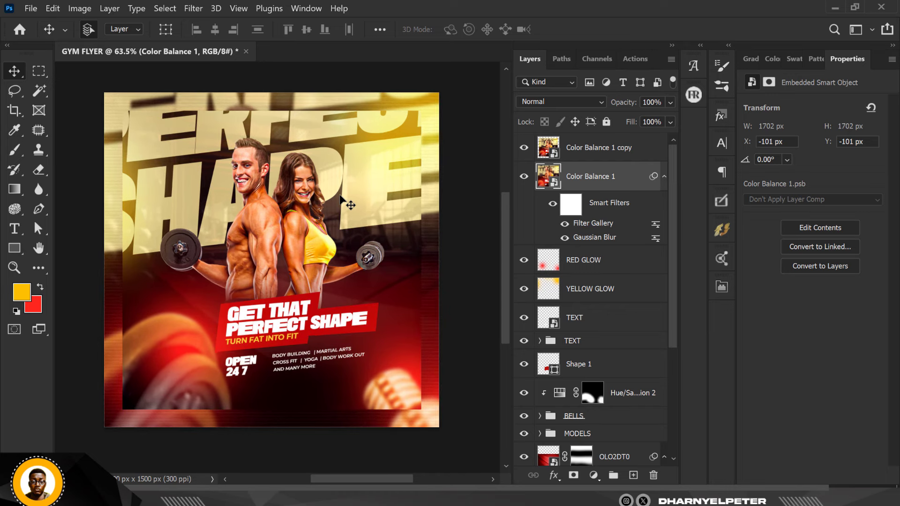
pyautogui.scroll(-1, 431, 161)
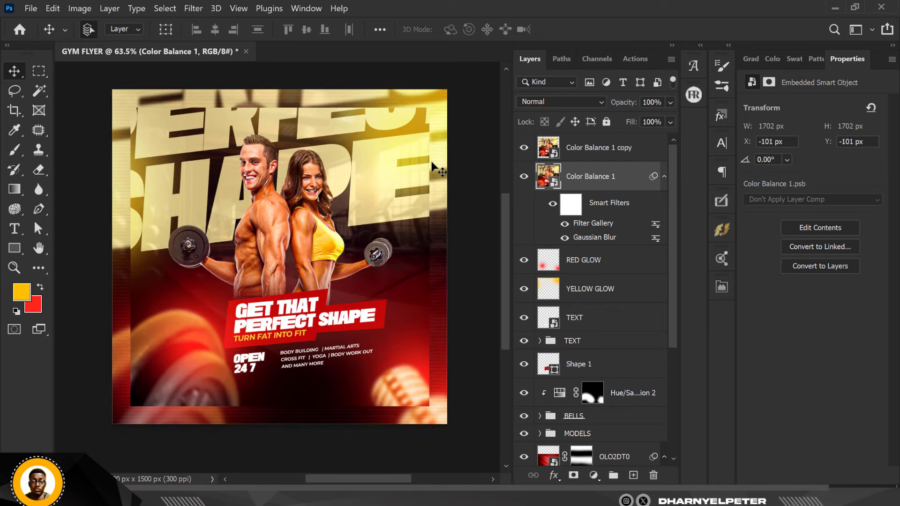
pyautogui.scroll(-1, 431, 161)
pyautogui.scroll(1, 431, 161)
pyautogui.hotkey('ctrl', 'm')
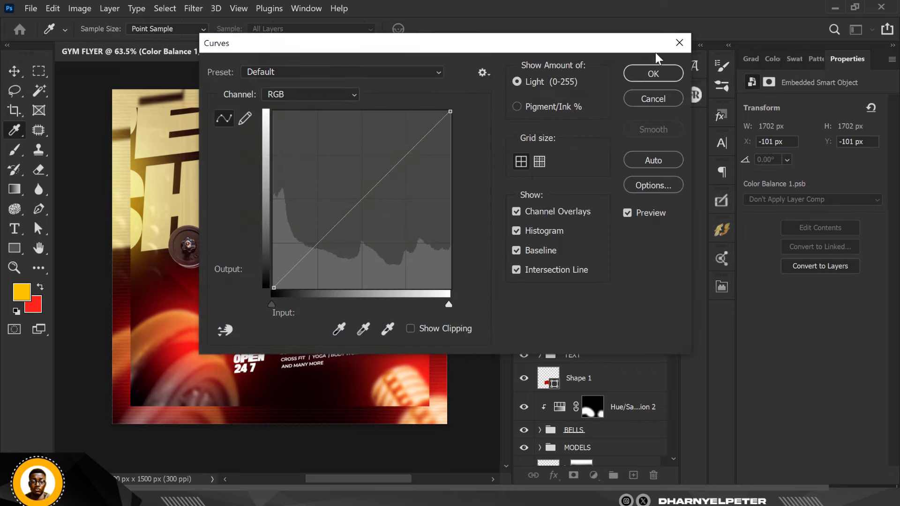
pyautogui.moveTo(613, 47); pyautogui.dragTo(829, 38)
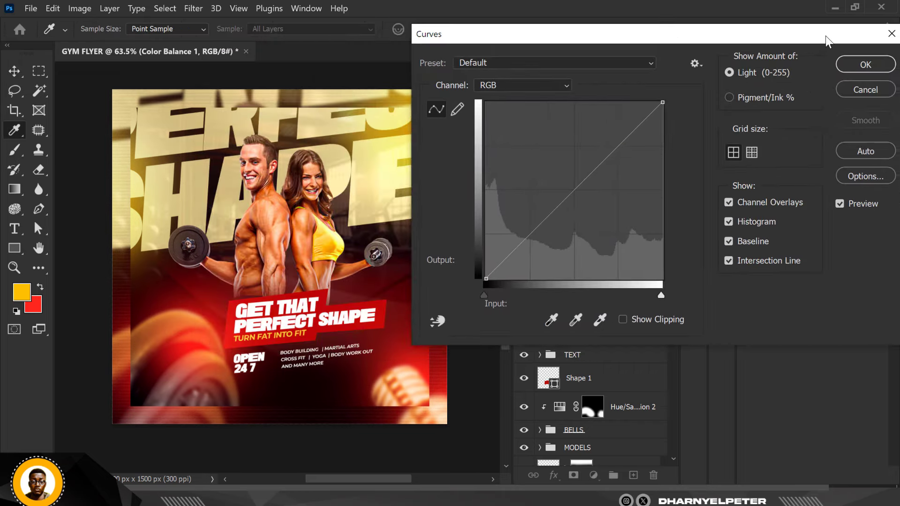
pyautogui.moveTo(593, 173); pyautogui.dragTo(622, 185)
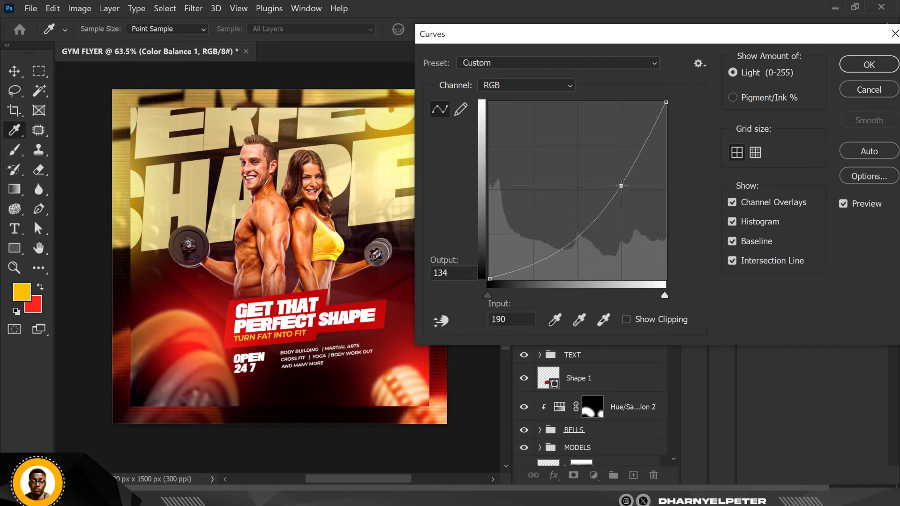
pyautogui.click(875, 66)
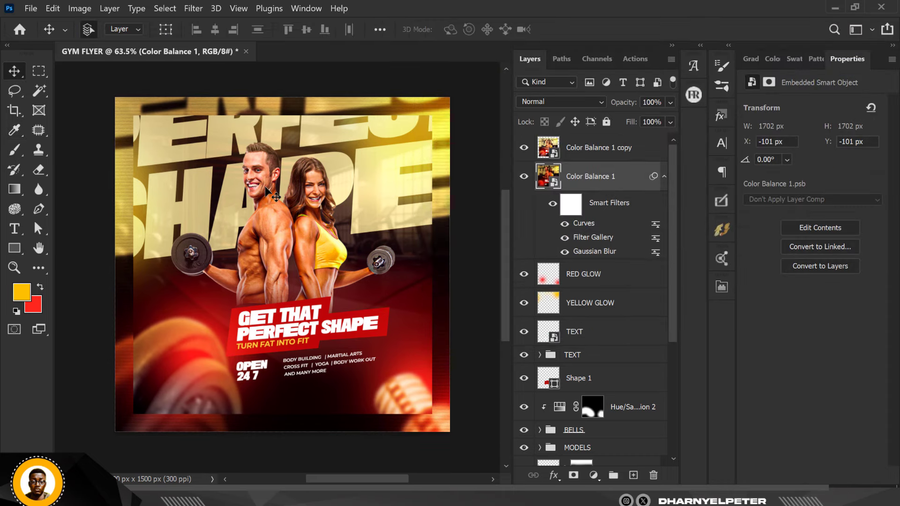
pyautogui.scroll(2, 265, 186)
pyautogui.scroll(-1, 265, 186)
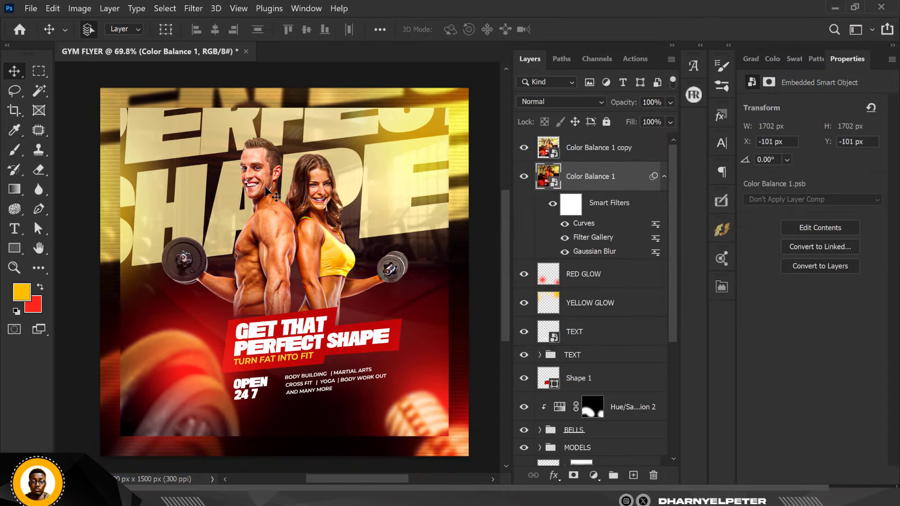
pyautogui.scroll(-1, 265, 186)
pyautogui.scroll(2, 265, 186)
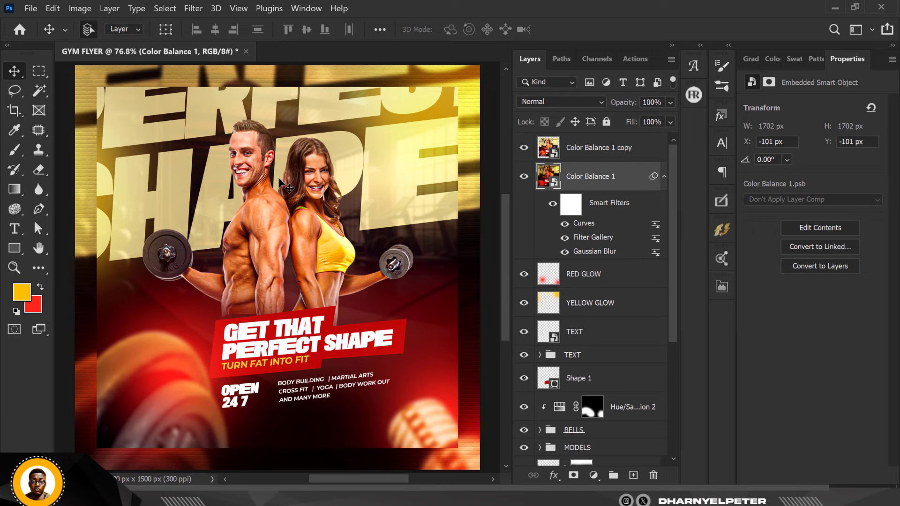
pyautogui.scroll(-2, 295, 217)
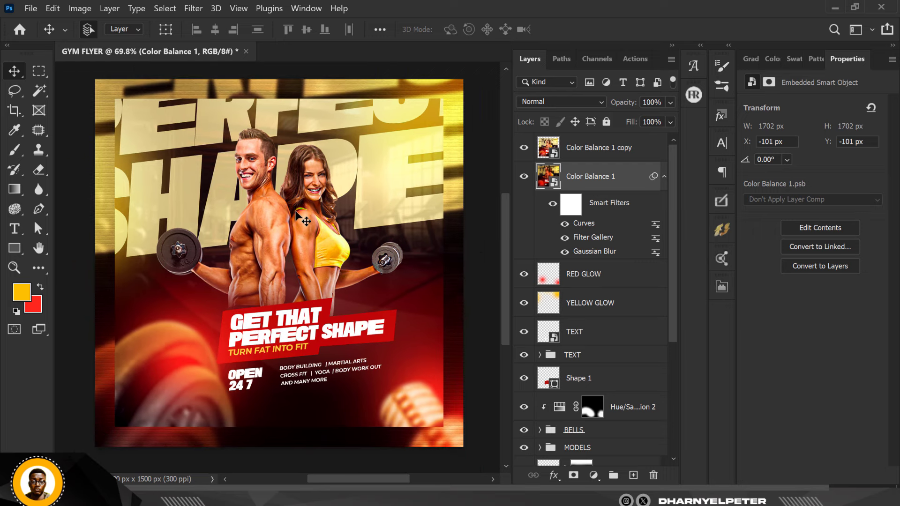
pyautogui.scroll(1, 295, 217)
pyautogui.scroll(-1, 295, 215)
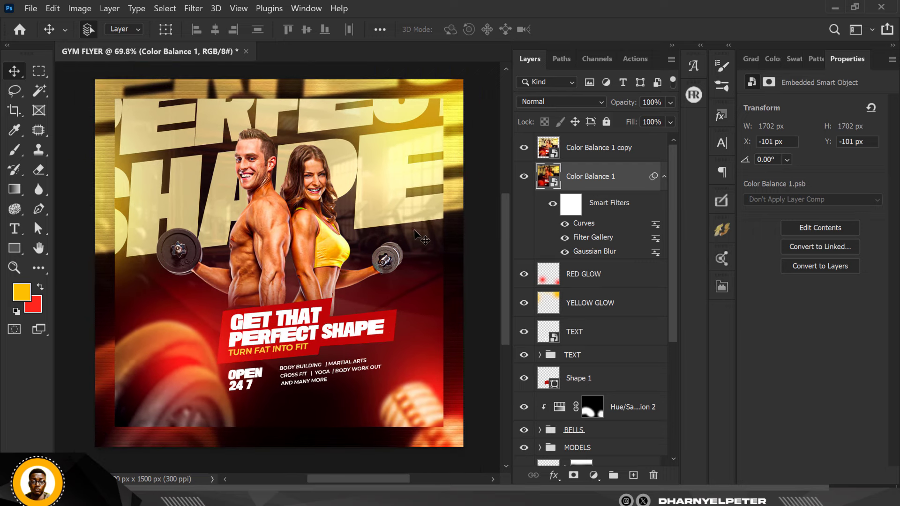